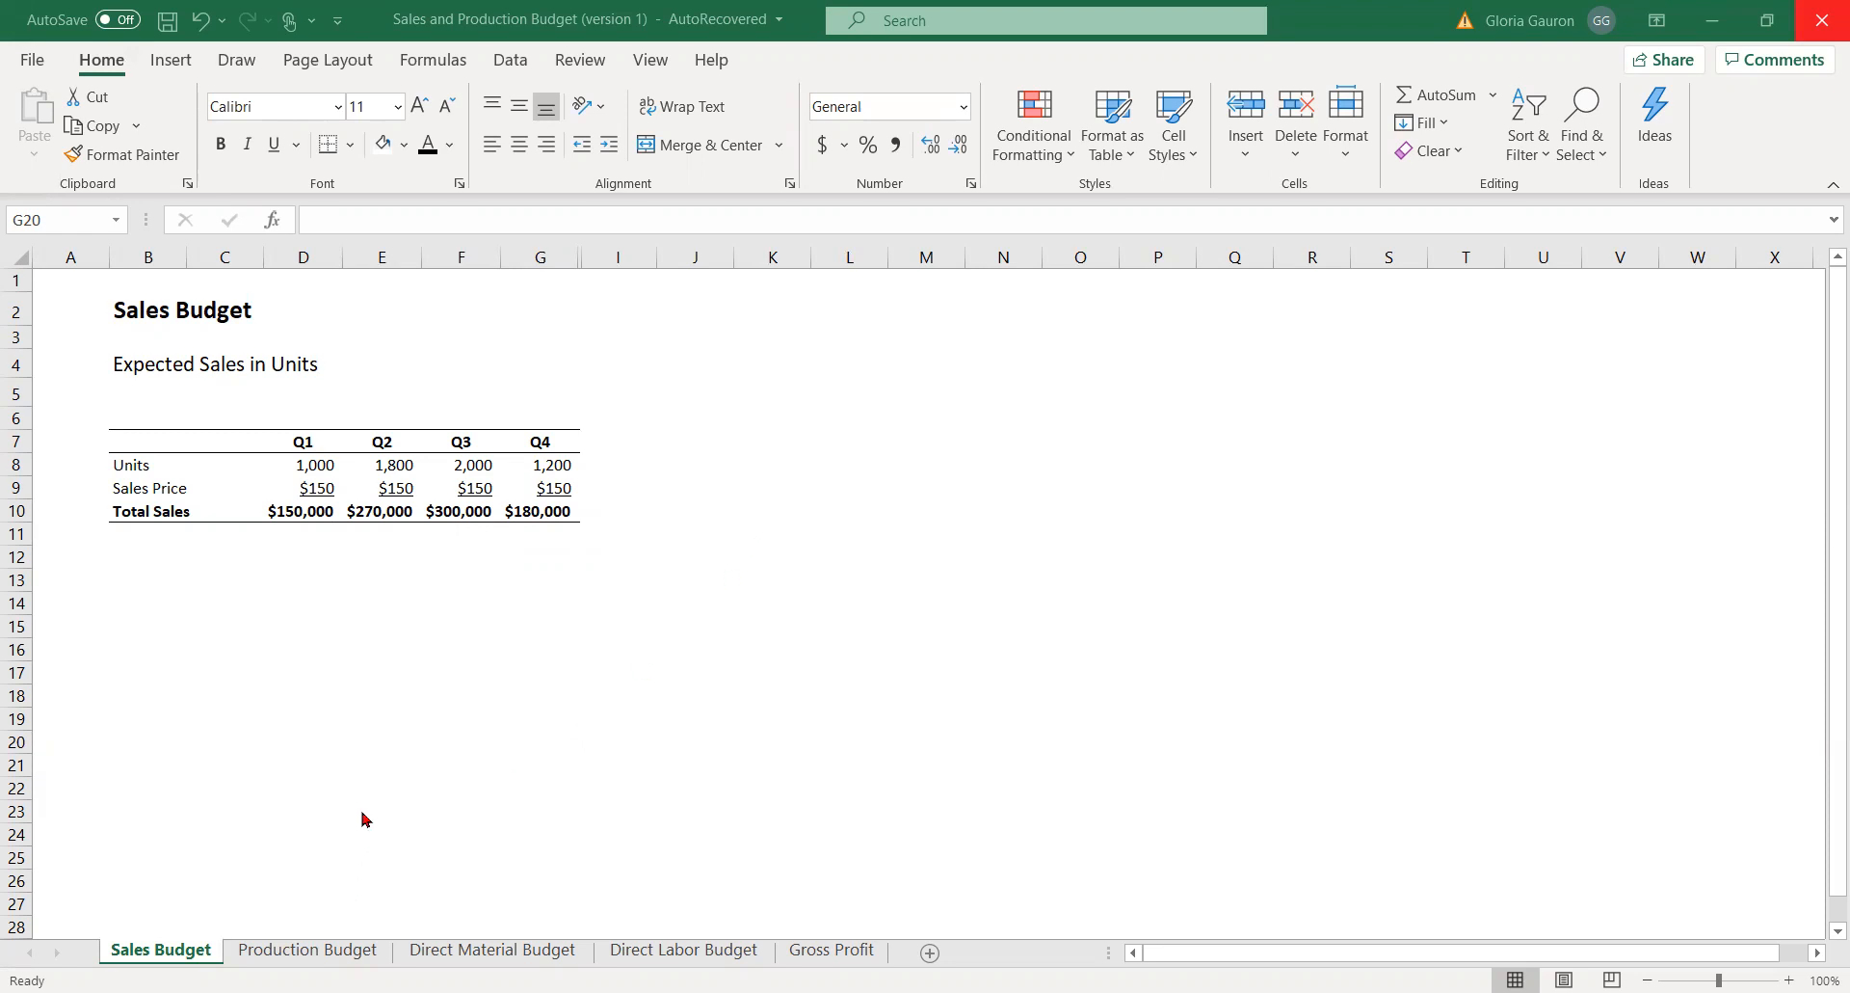
On the Production Budget sheet, link Q1 planned sales in D21 to the Q1 units in 'Sales Budget'!D8.
{"action": "left_click", "coordinate": [342, 953]}
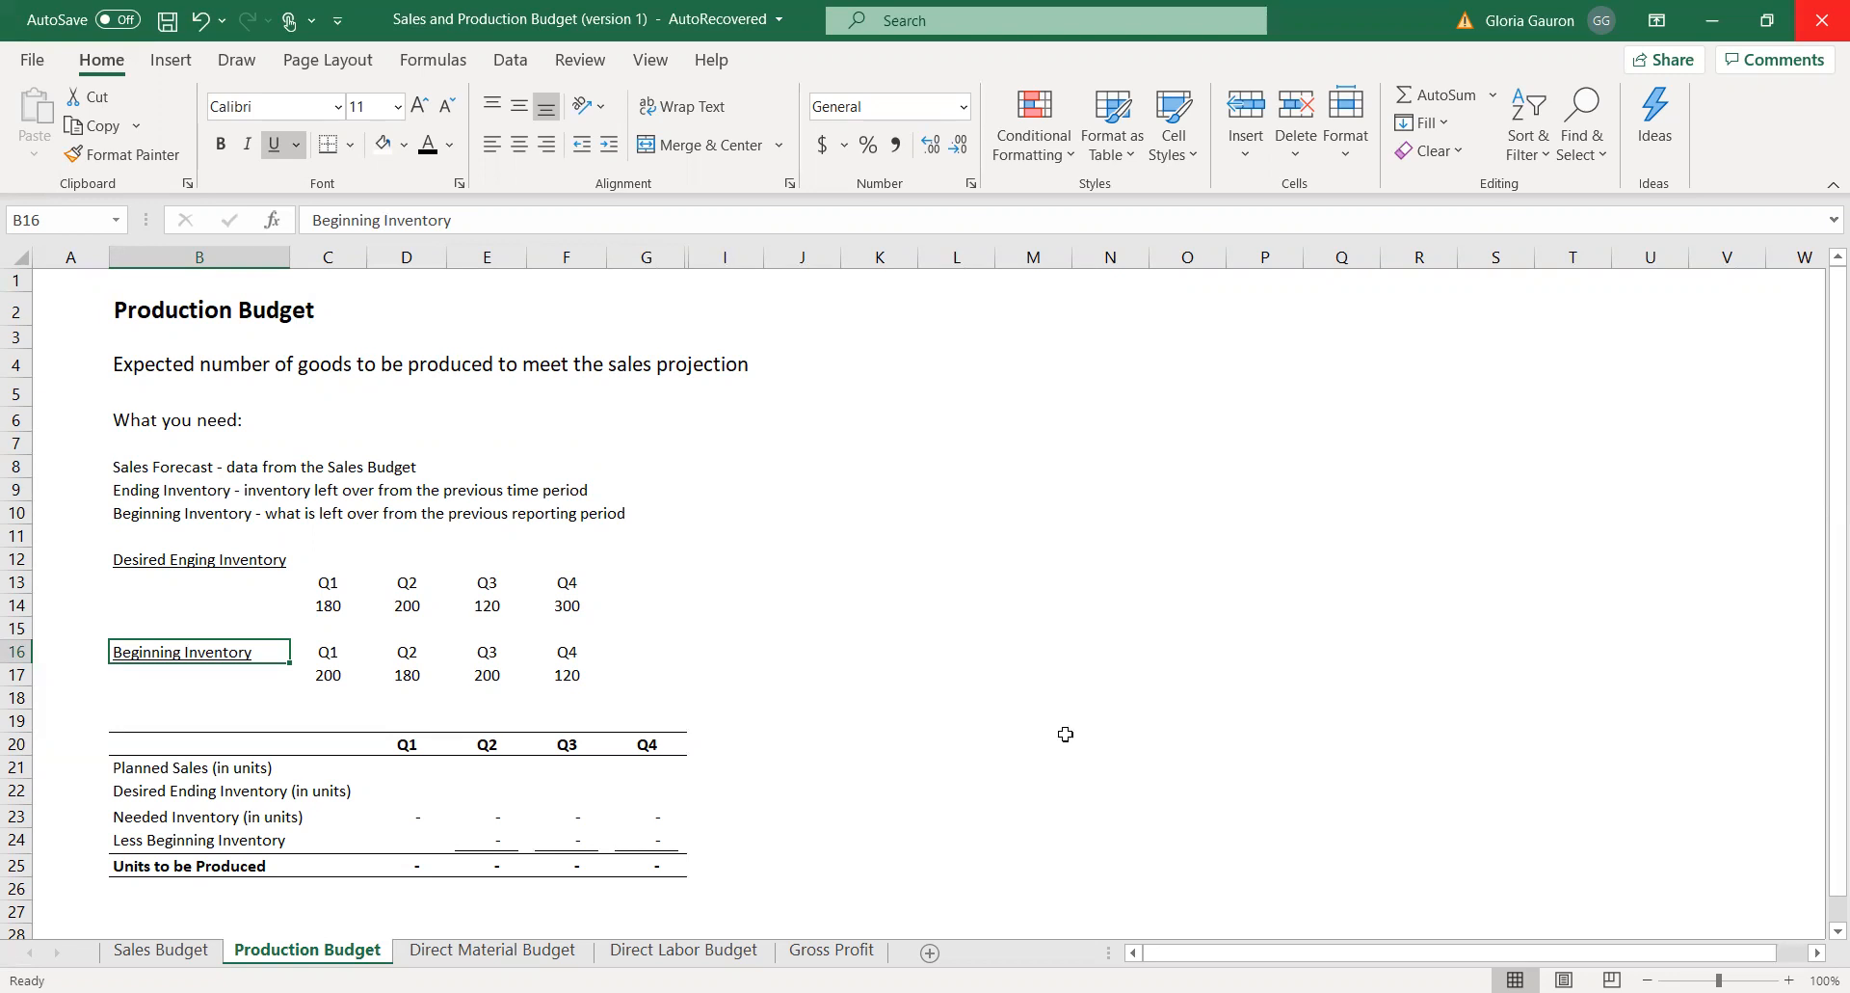
{"action": "left_click", "coordinate": [396, 767]}
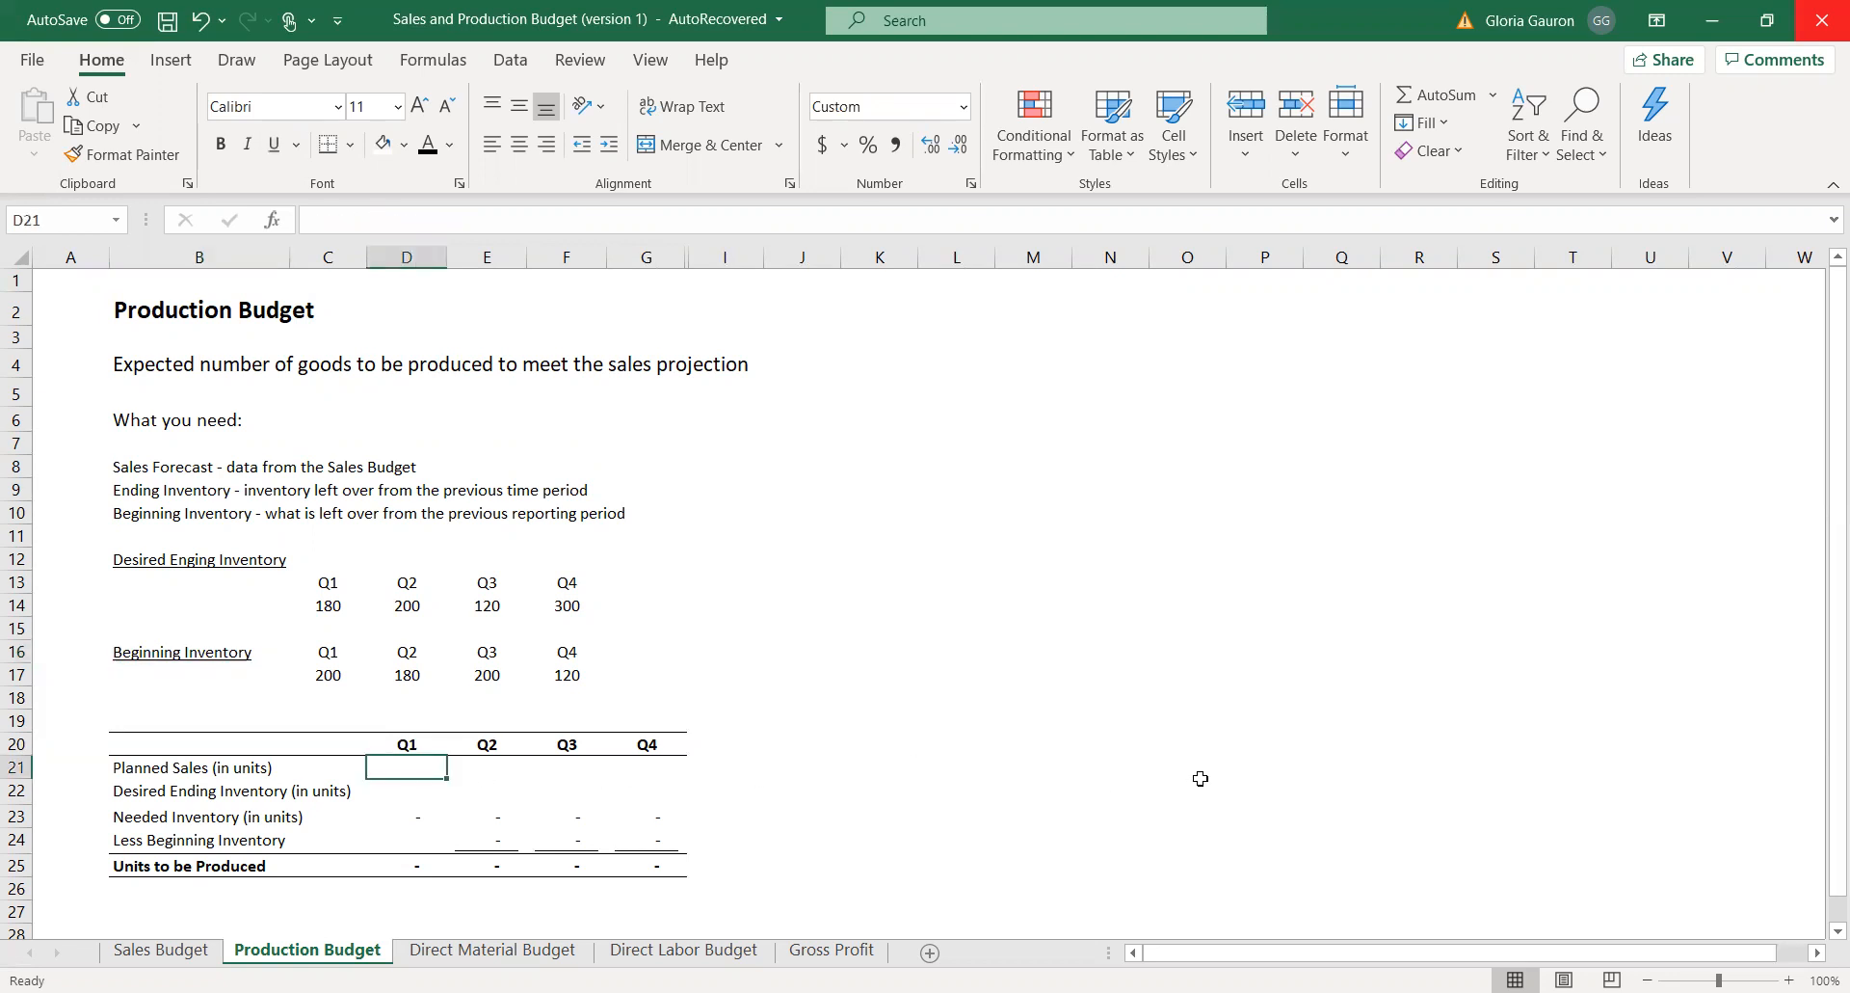
{"action": "type", "text": "="}
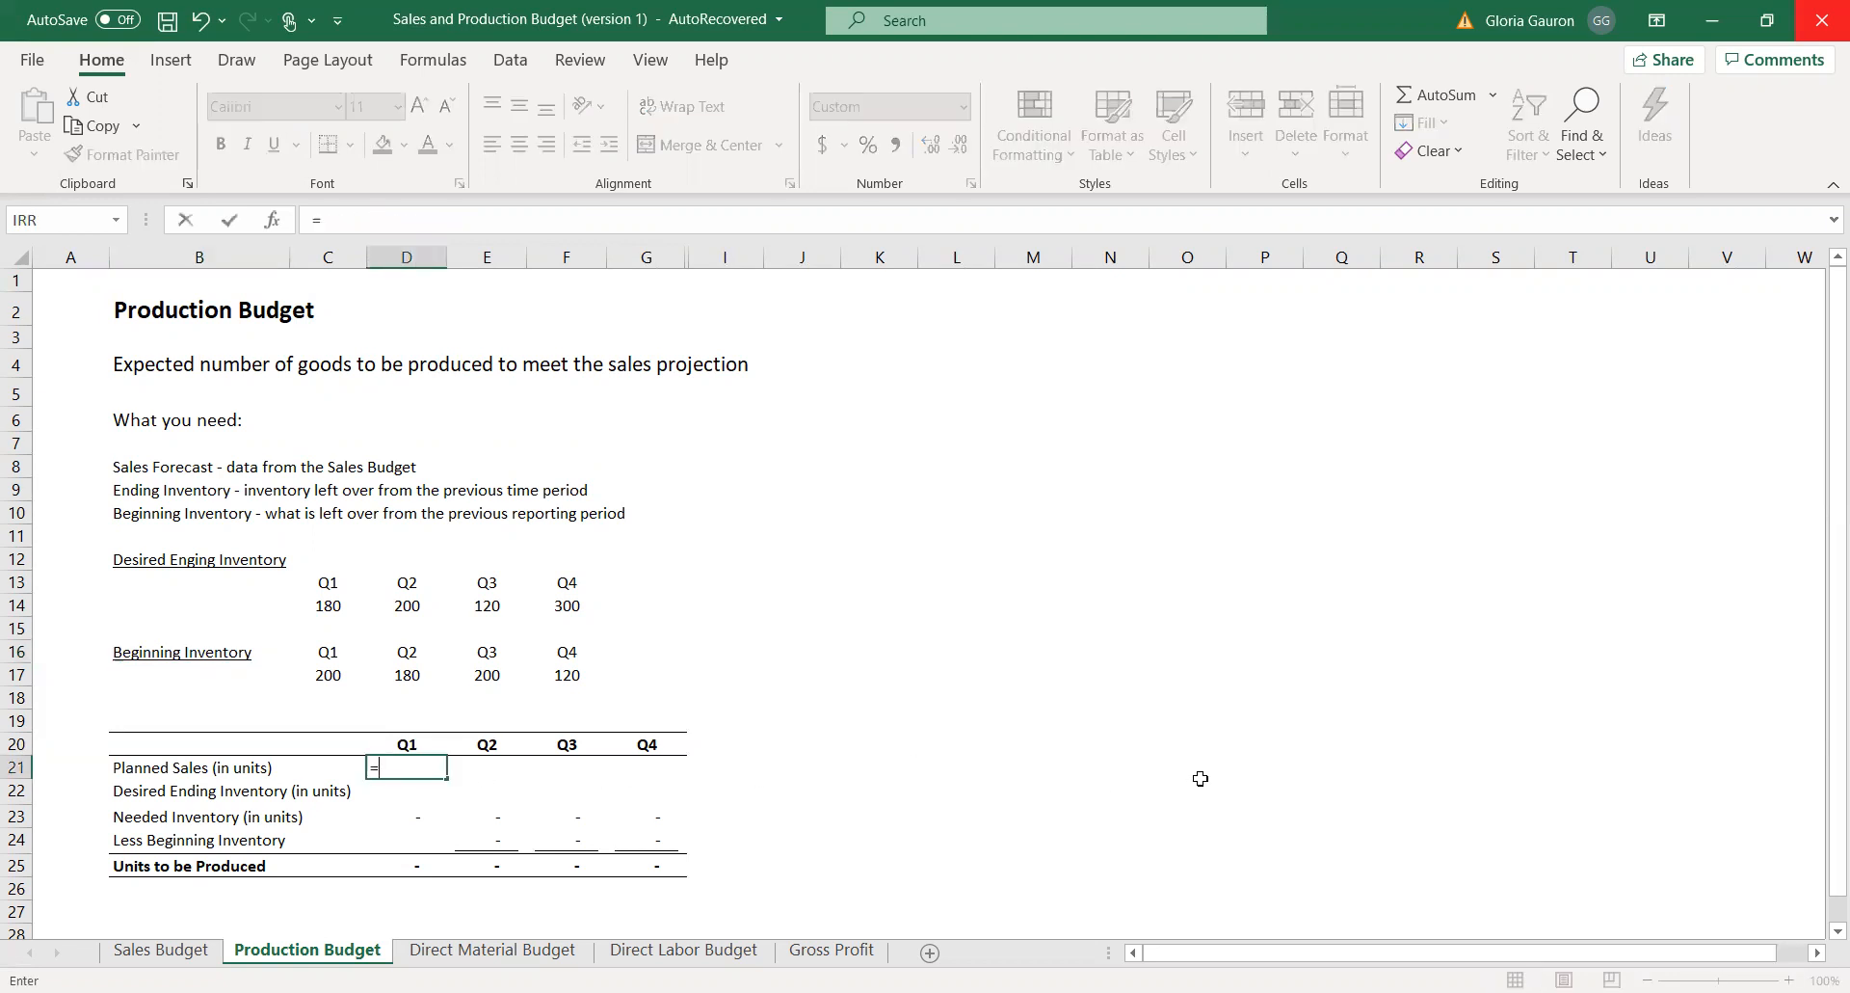
{"action": "left_click", "coordinate": [160, 950]}
{"action": "left_click", "coordinate": [303, 466]}
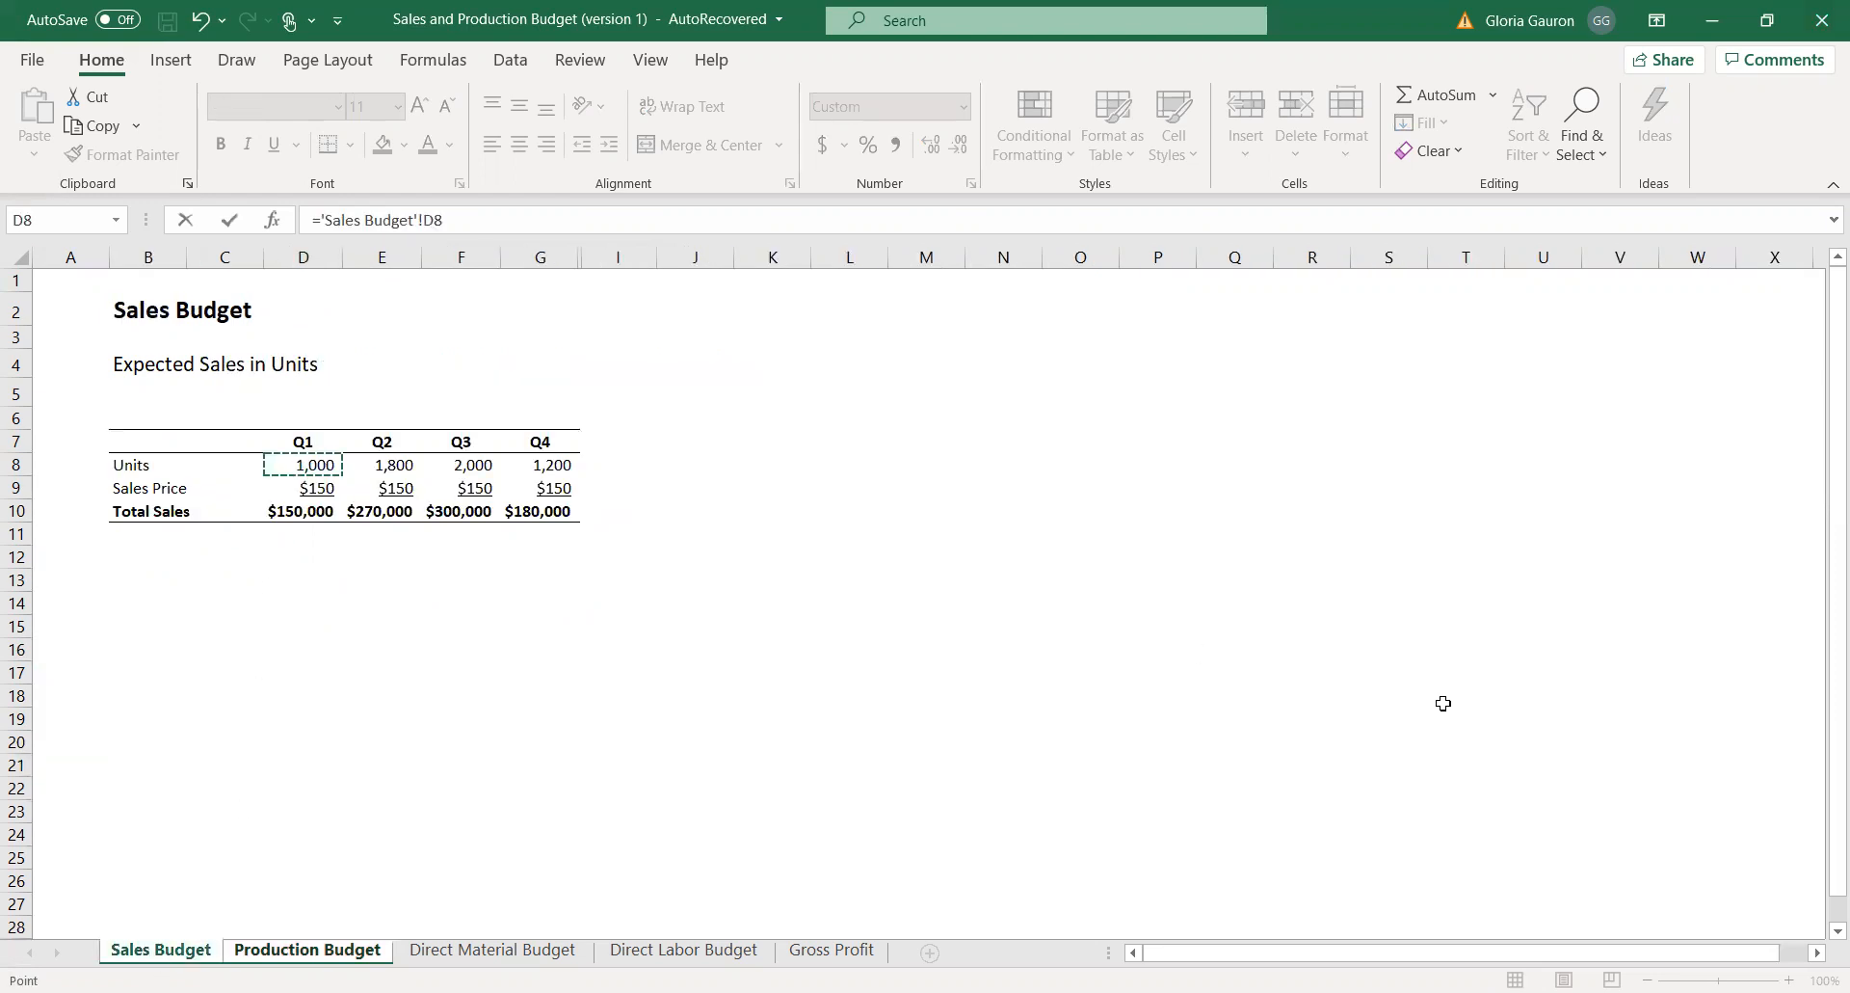
{"action": "key", "text": "Return"}
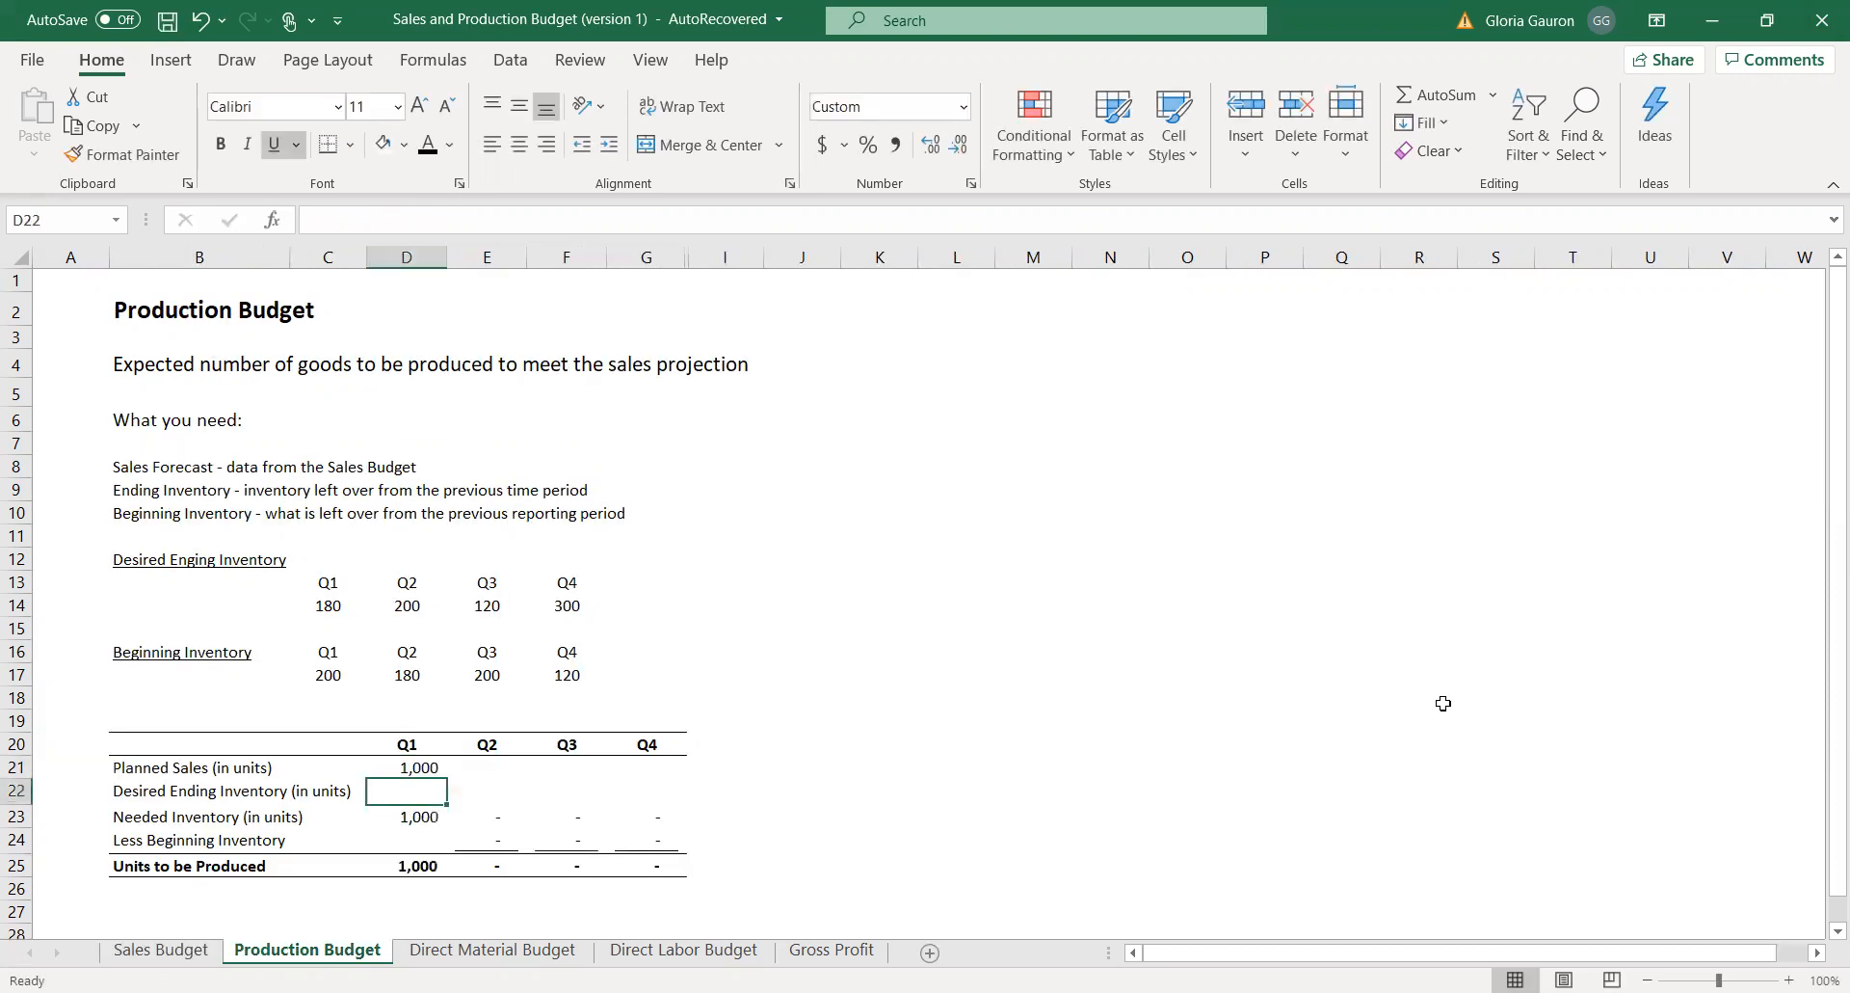
Try to link Q2 planned sales in E21 to the Q2 units on the Sales Budget sheet.
{"action": "left_click", "coordinate": [479, 769]}
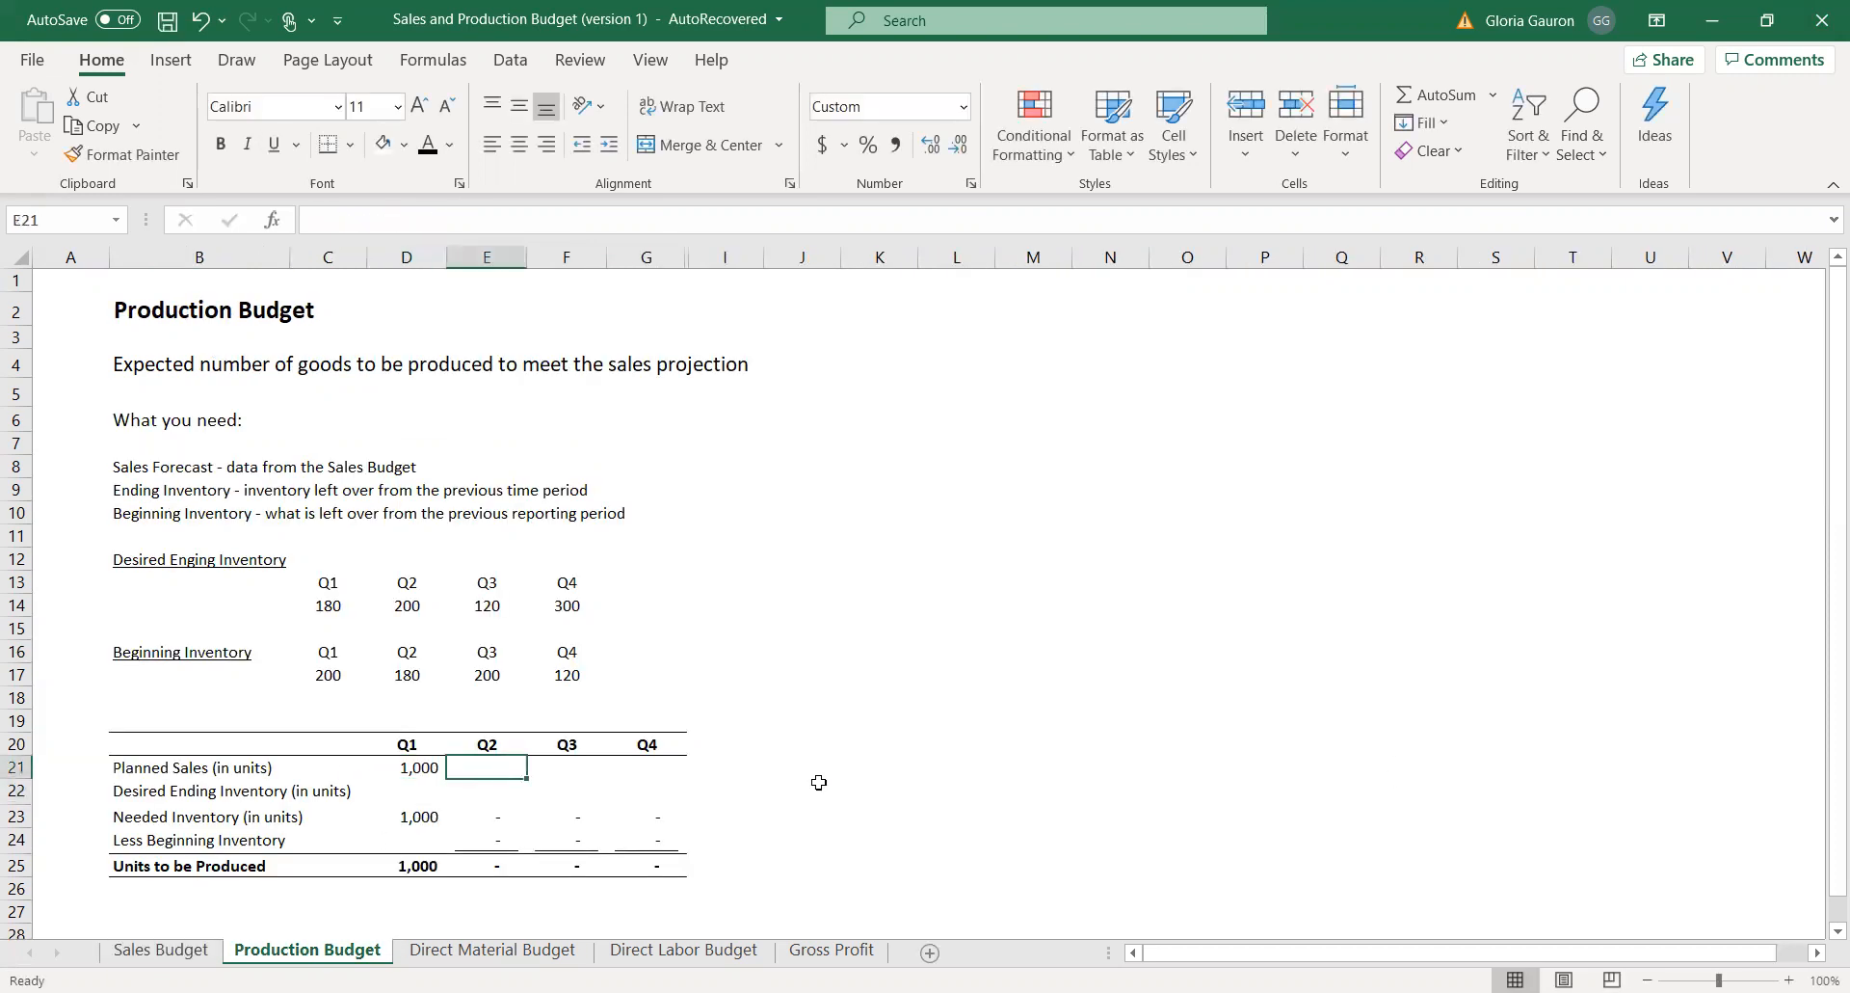
{"action": "type", "text": "="}
{"action": "left_click", "coordinate": [192, 952]}
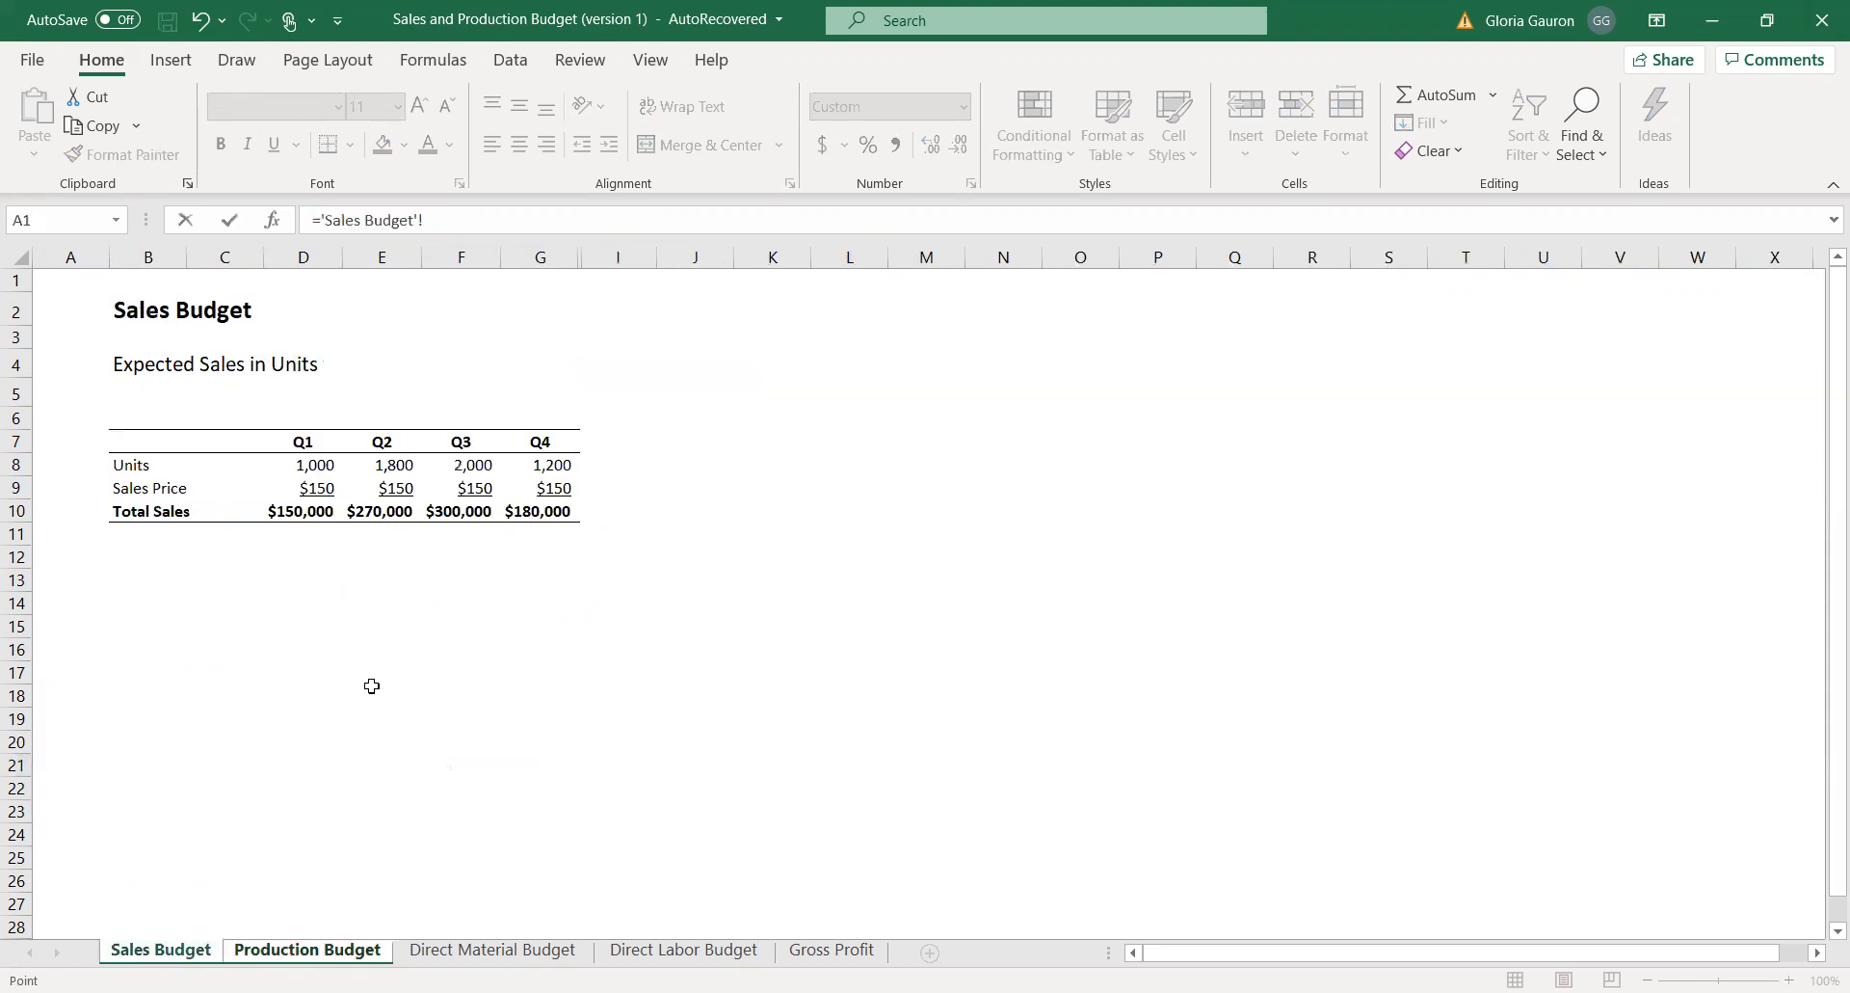
{"action": "left_click", "coordinate": [385, 461]}
{"action": "type", "text": "="}
{"action": "left_click", "coordinate": [352, 952]}
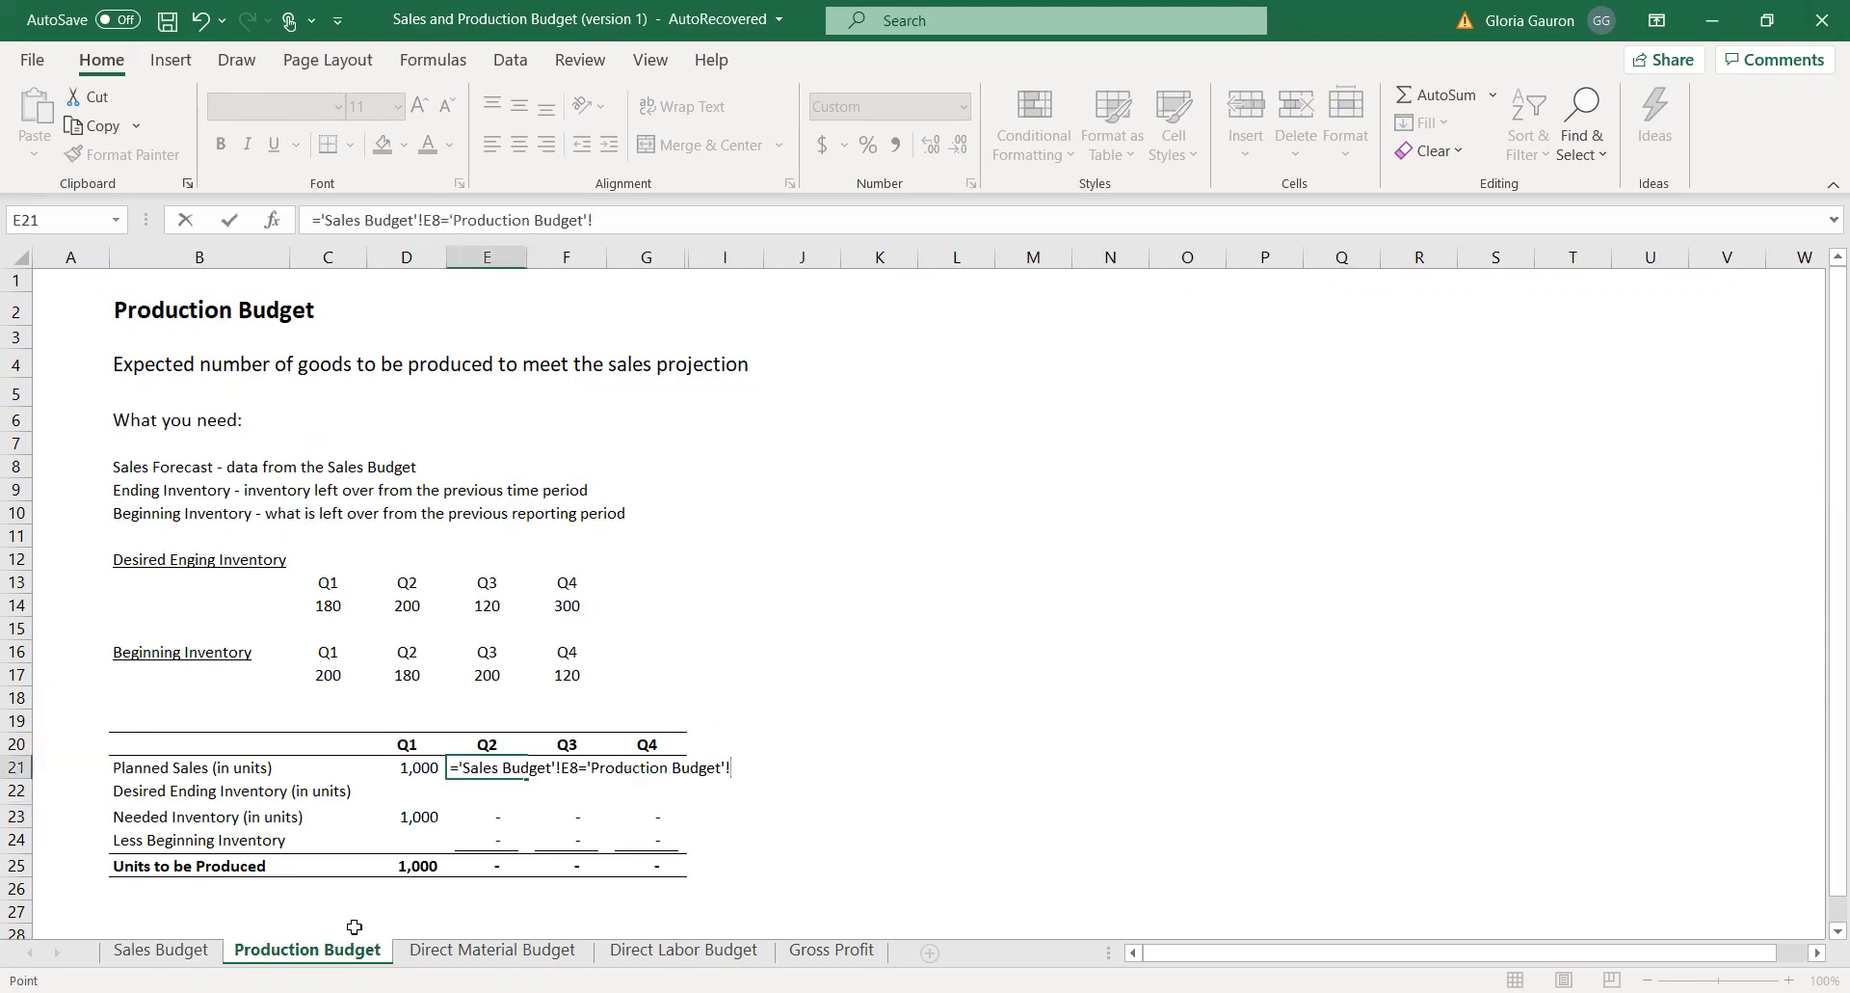
{"action": "left_click", "coordinate": [193, 952]}
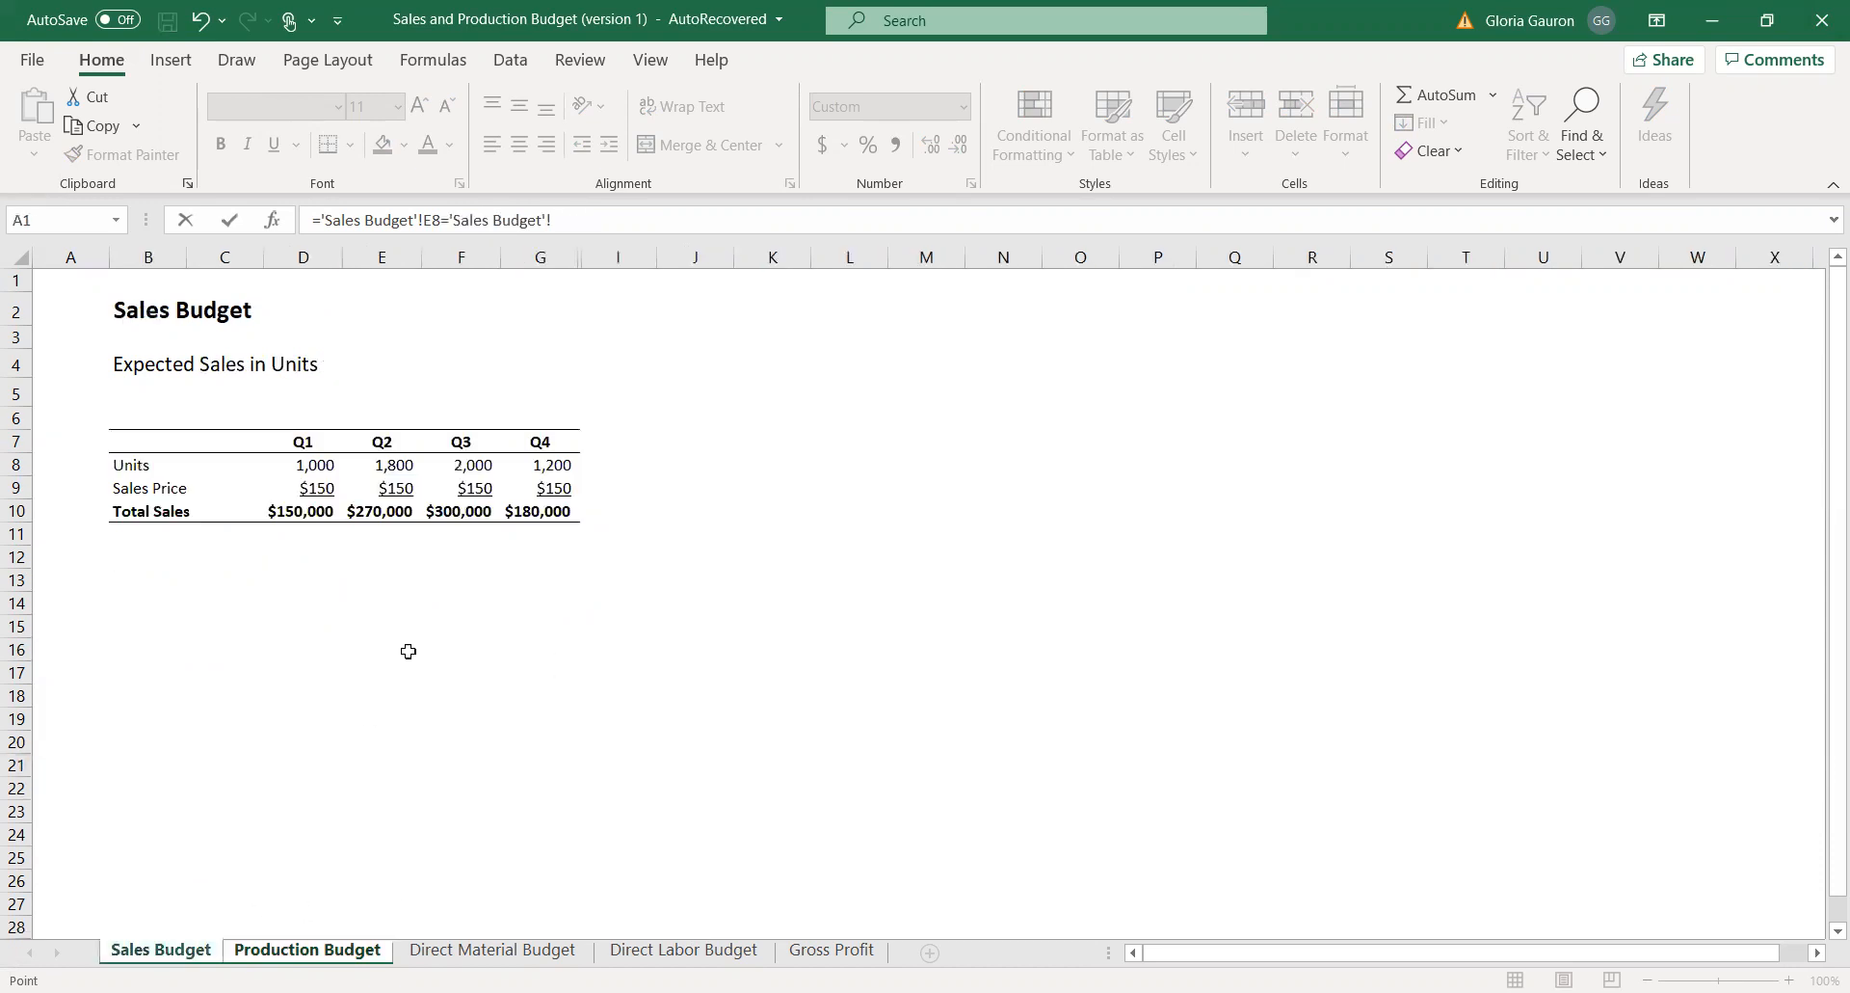
{"action": "left_click", "coordinate": [380, 455]}
{"action": "key", "text": "Return"}
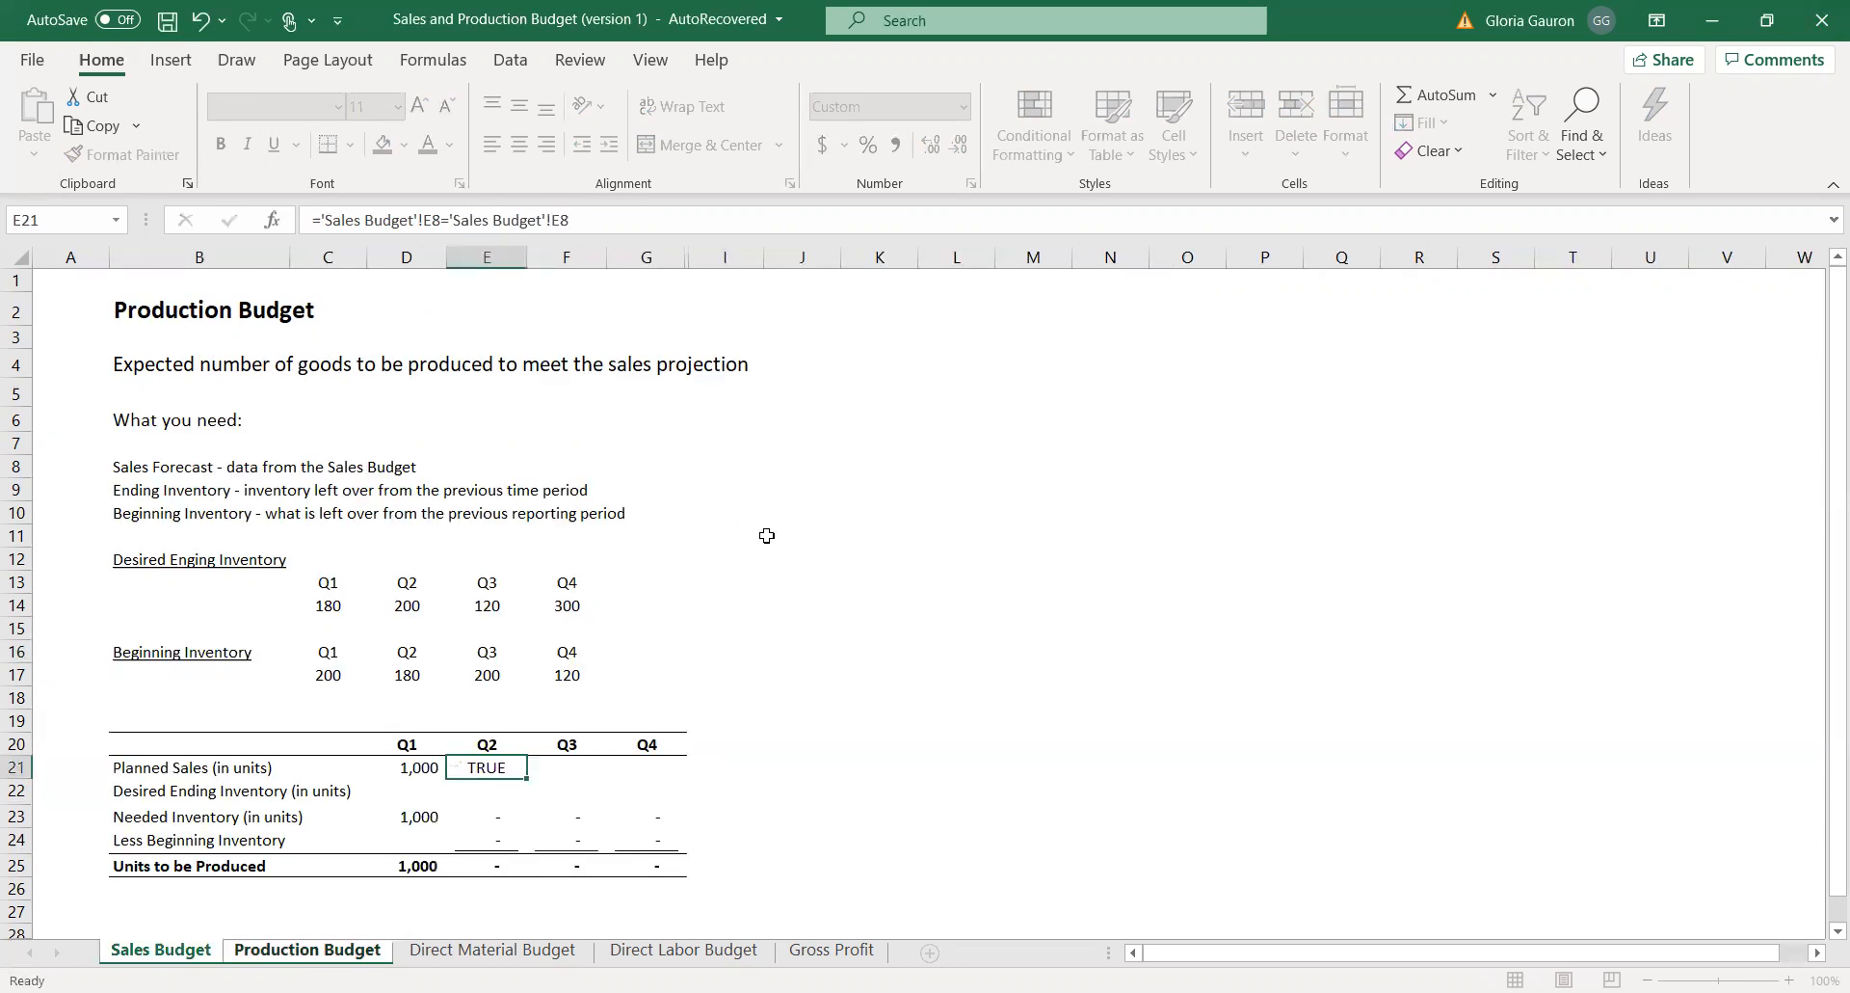
Replace the Q2 planned sales formula in E21 with a single reference to 'Sales Budget'!E8.
{"action": "left_click", "coordinate": [511, 762]}
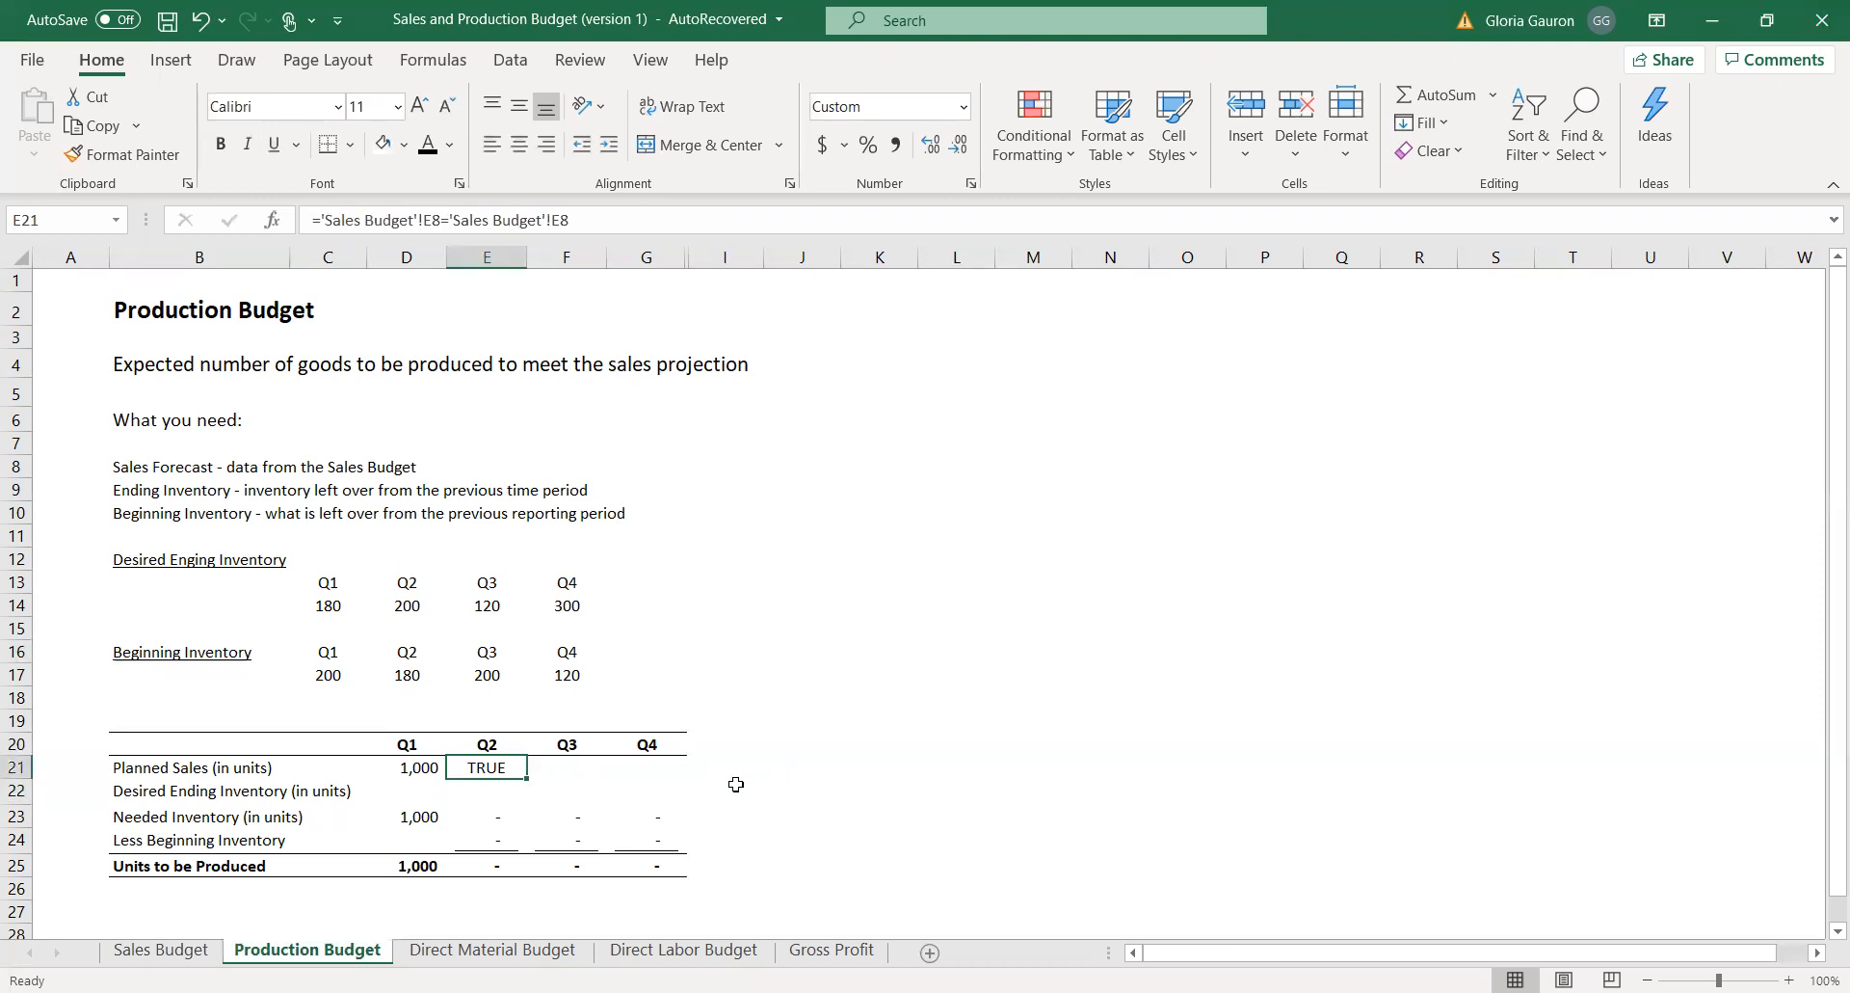
{"action": "type", "text": "="}
{"action": "left_click", "coordinate": [161, 950]}
{"action": "left_click", "coordinate": [393, 462]}
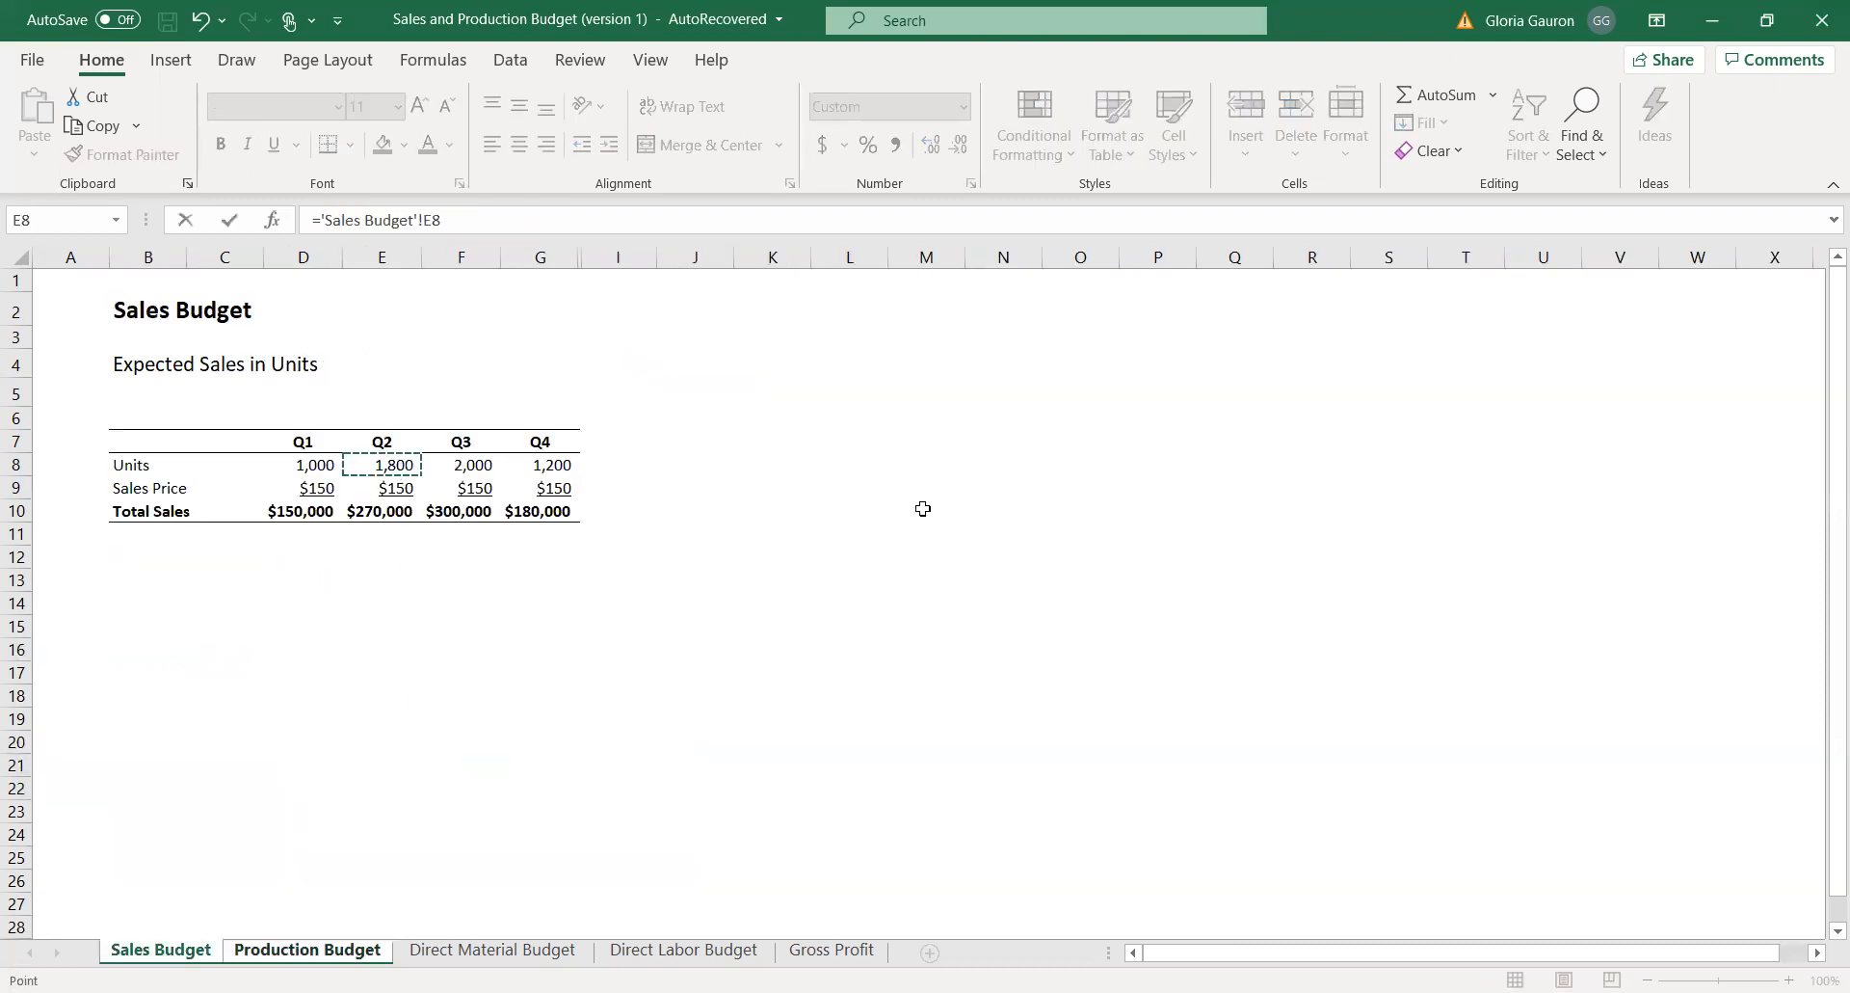
{"action": "key", "text": "Return"}
Link Q3 planned sales in F21 to the Q3 units in cell F8 of the Sales Budget sheet.
{"action": "left_click", "coordinate": [566, 768]}
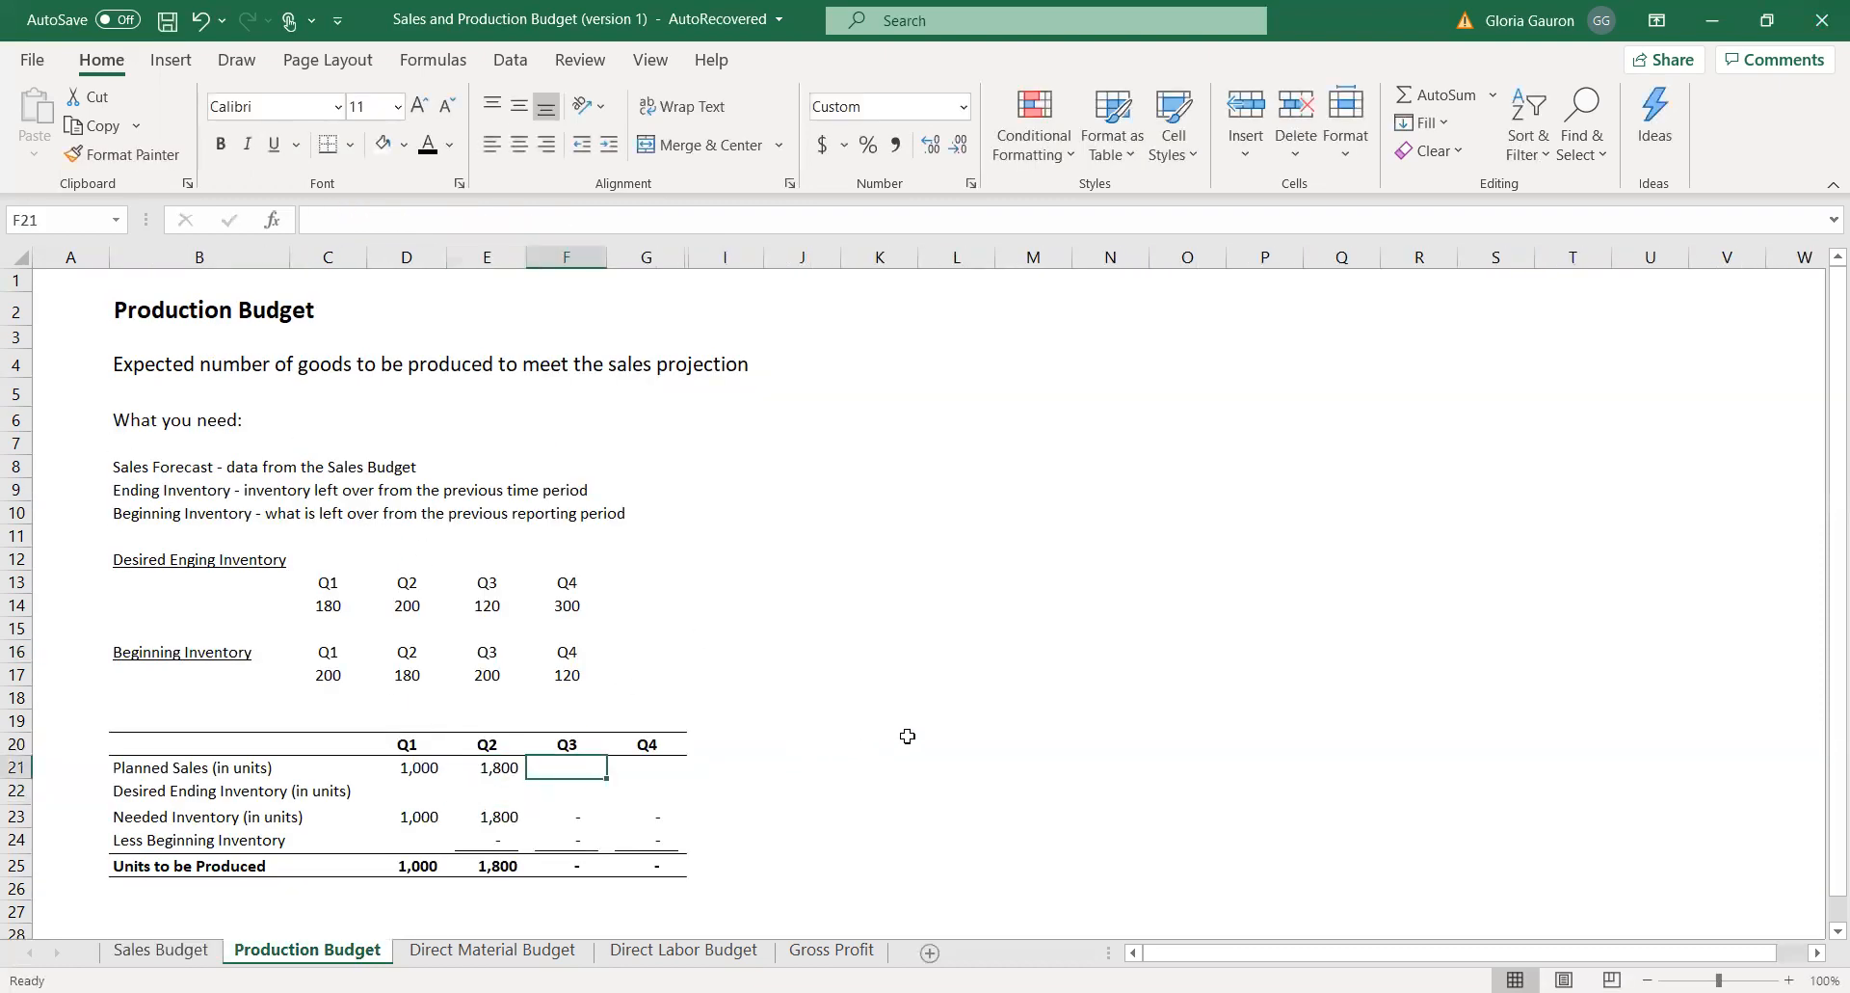
{"action": "type", "text": "="}
{"action": "left_click", "coordinate": [164, 950]}
{"action": "left_click", "coordinate": [468, 464]}
{"action": "key", "text": "Return"}
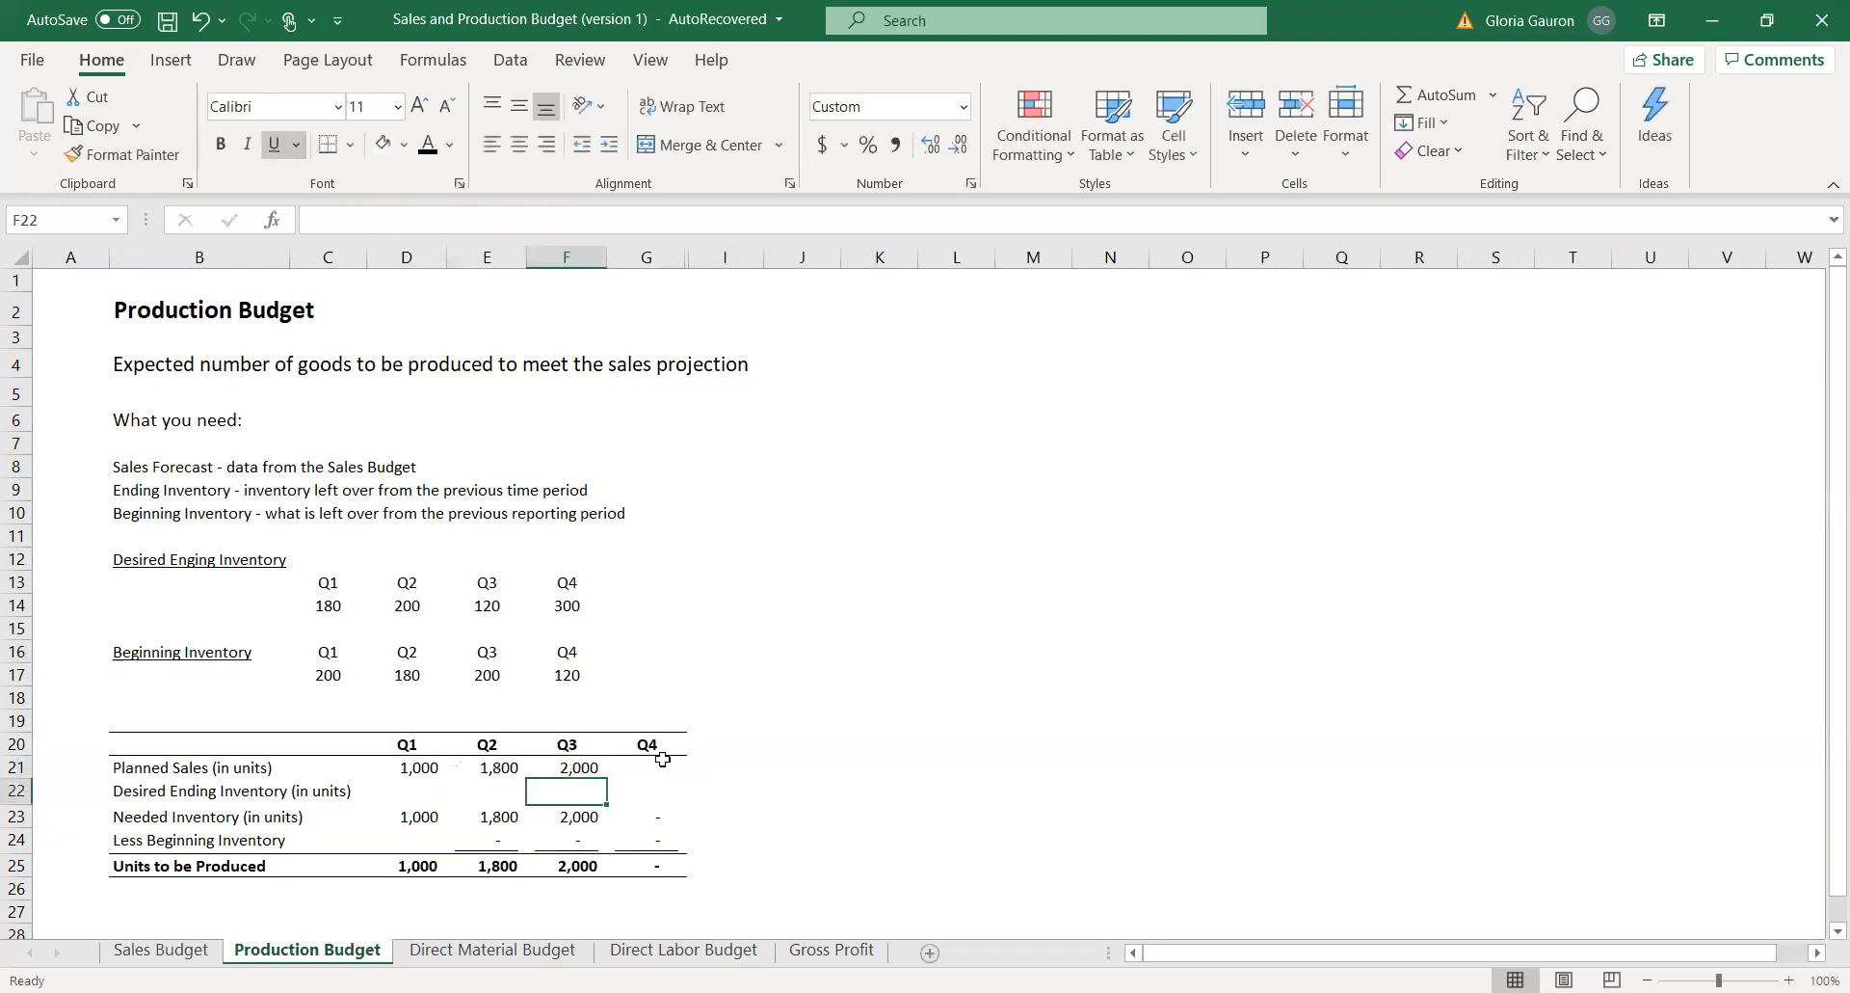
Link Q4 planned sales in G21 to the Q4 units in 'Sales Budget'!G8.
{"action": "left_click", "coordinate": [642, 766]}
{"action": "type", "text": "="}
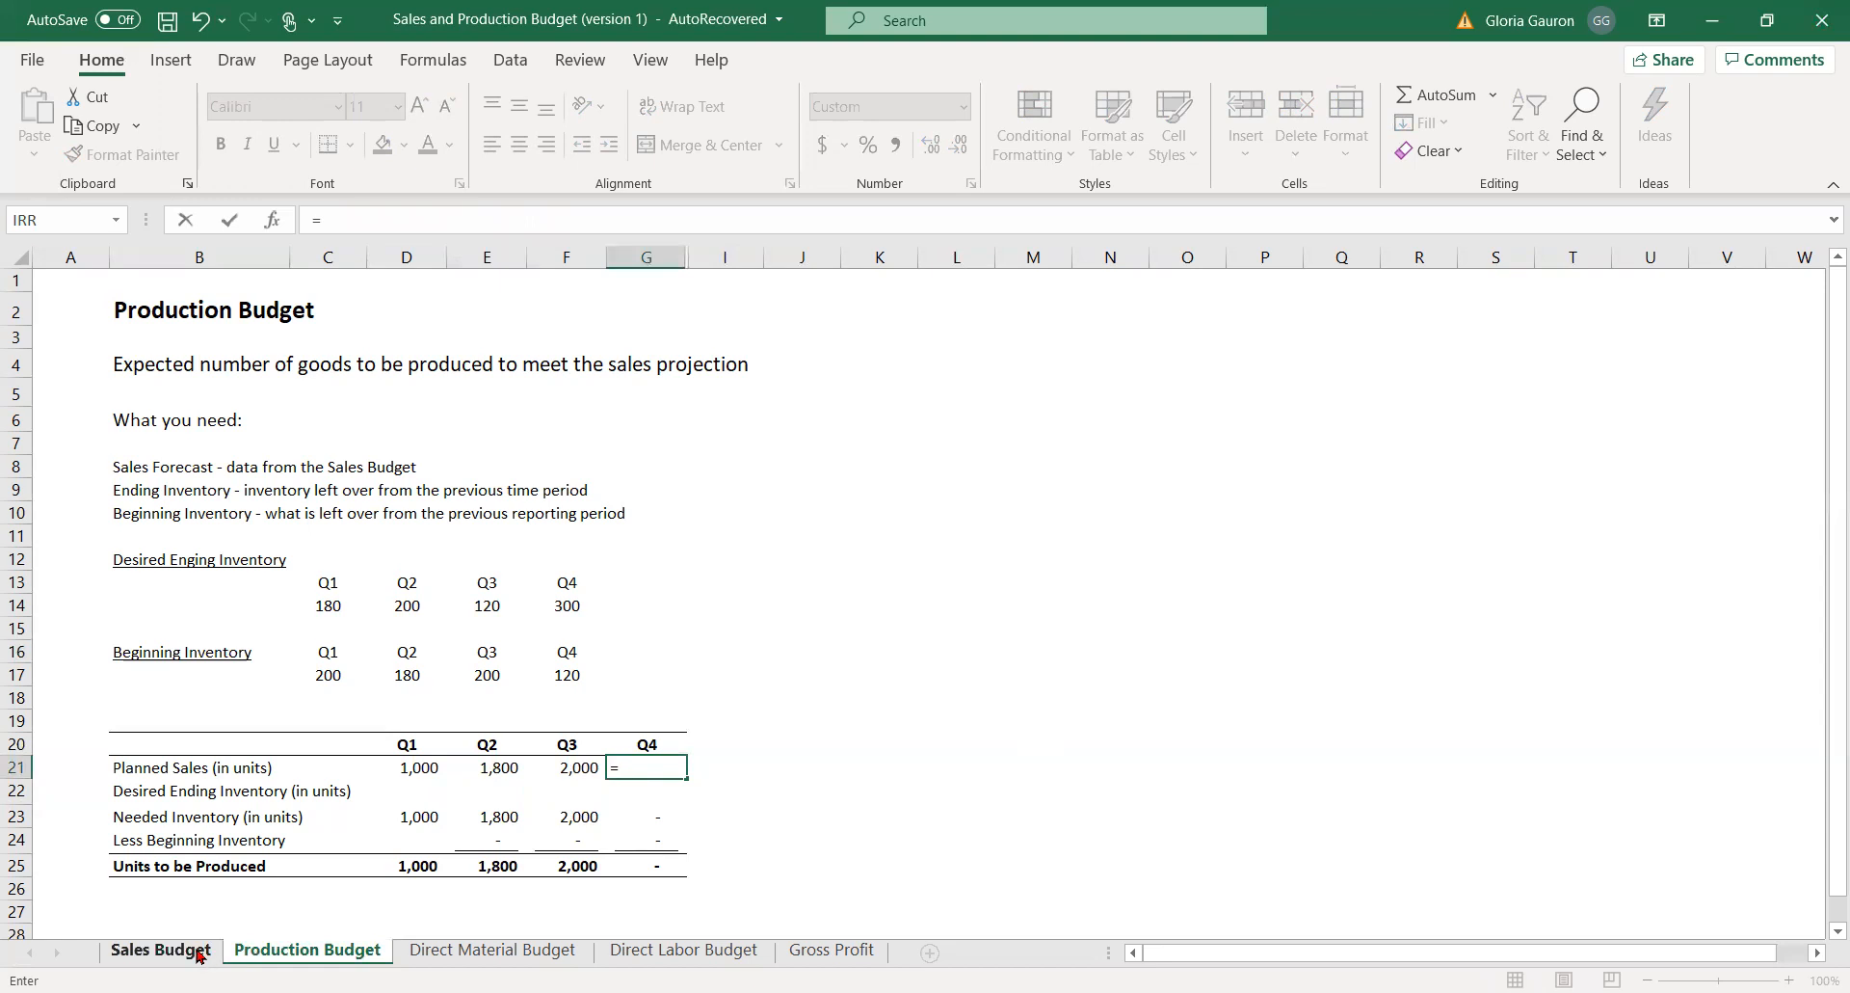
{"action": "left_click", "coordinate": [160, 950]}
{"action": "left_click", "coordinate": [532, 467]}
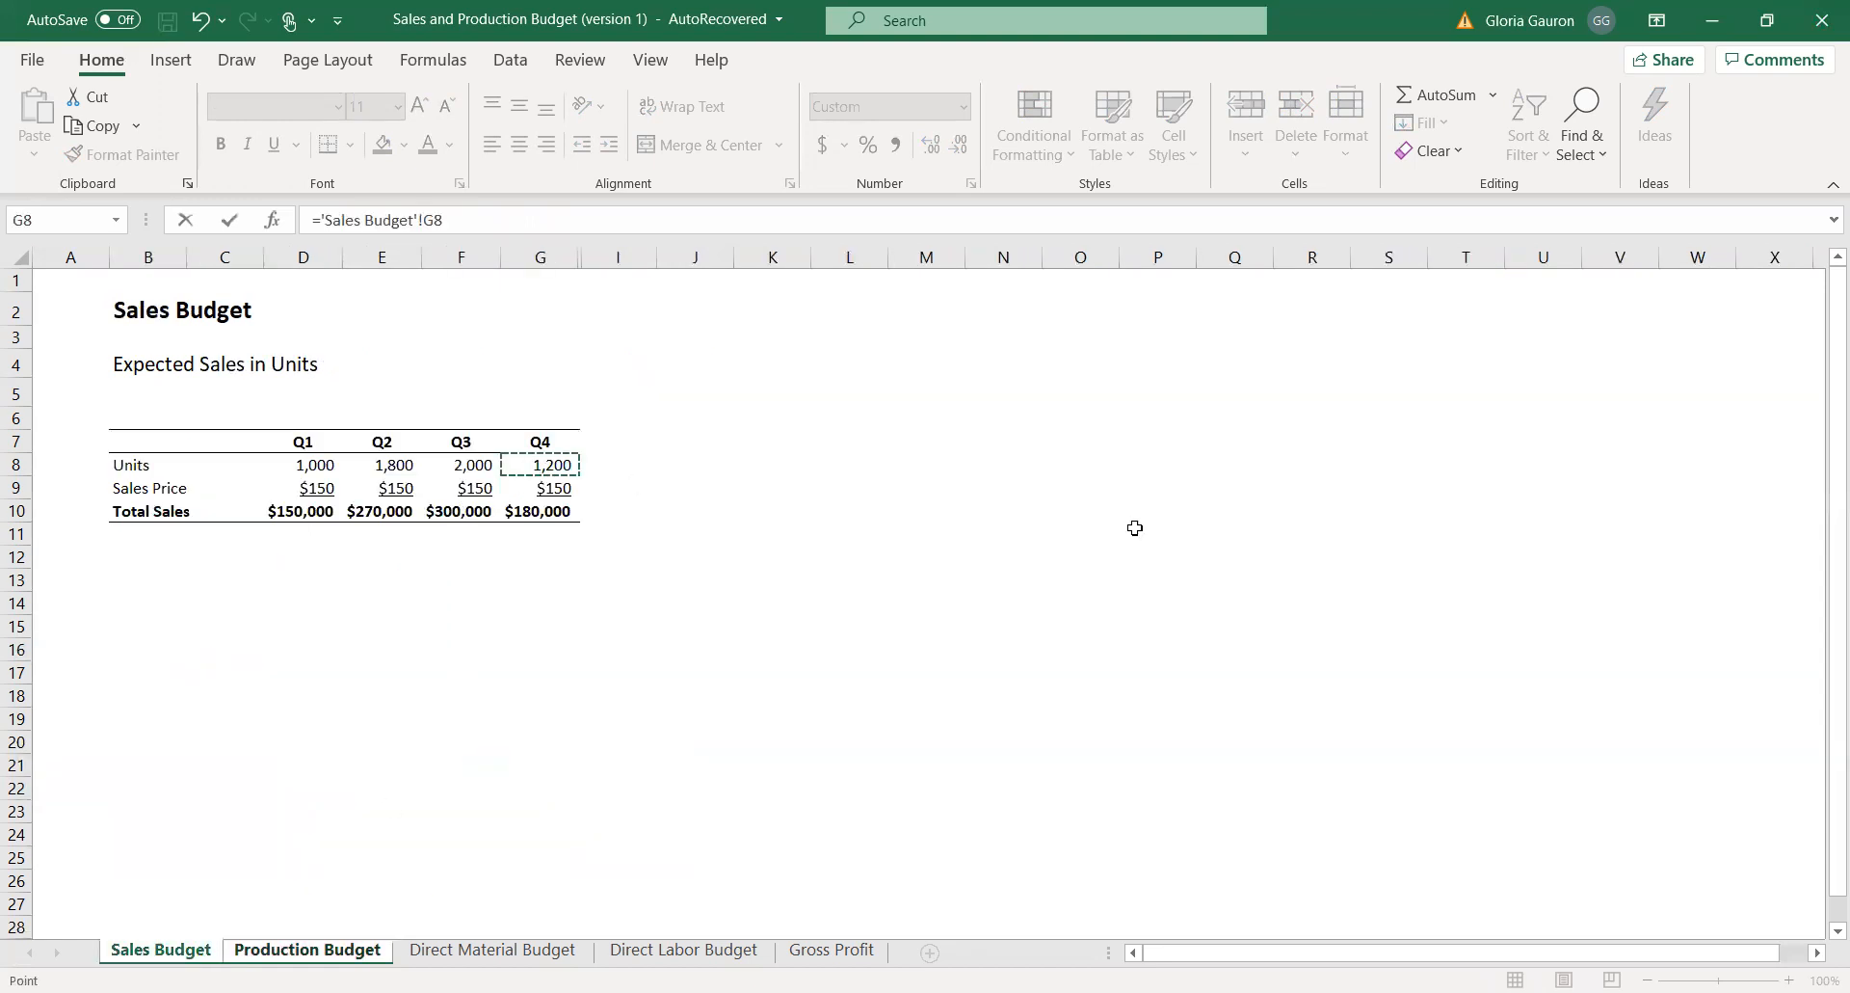
{"action": "key", "text": "Return"}
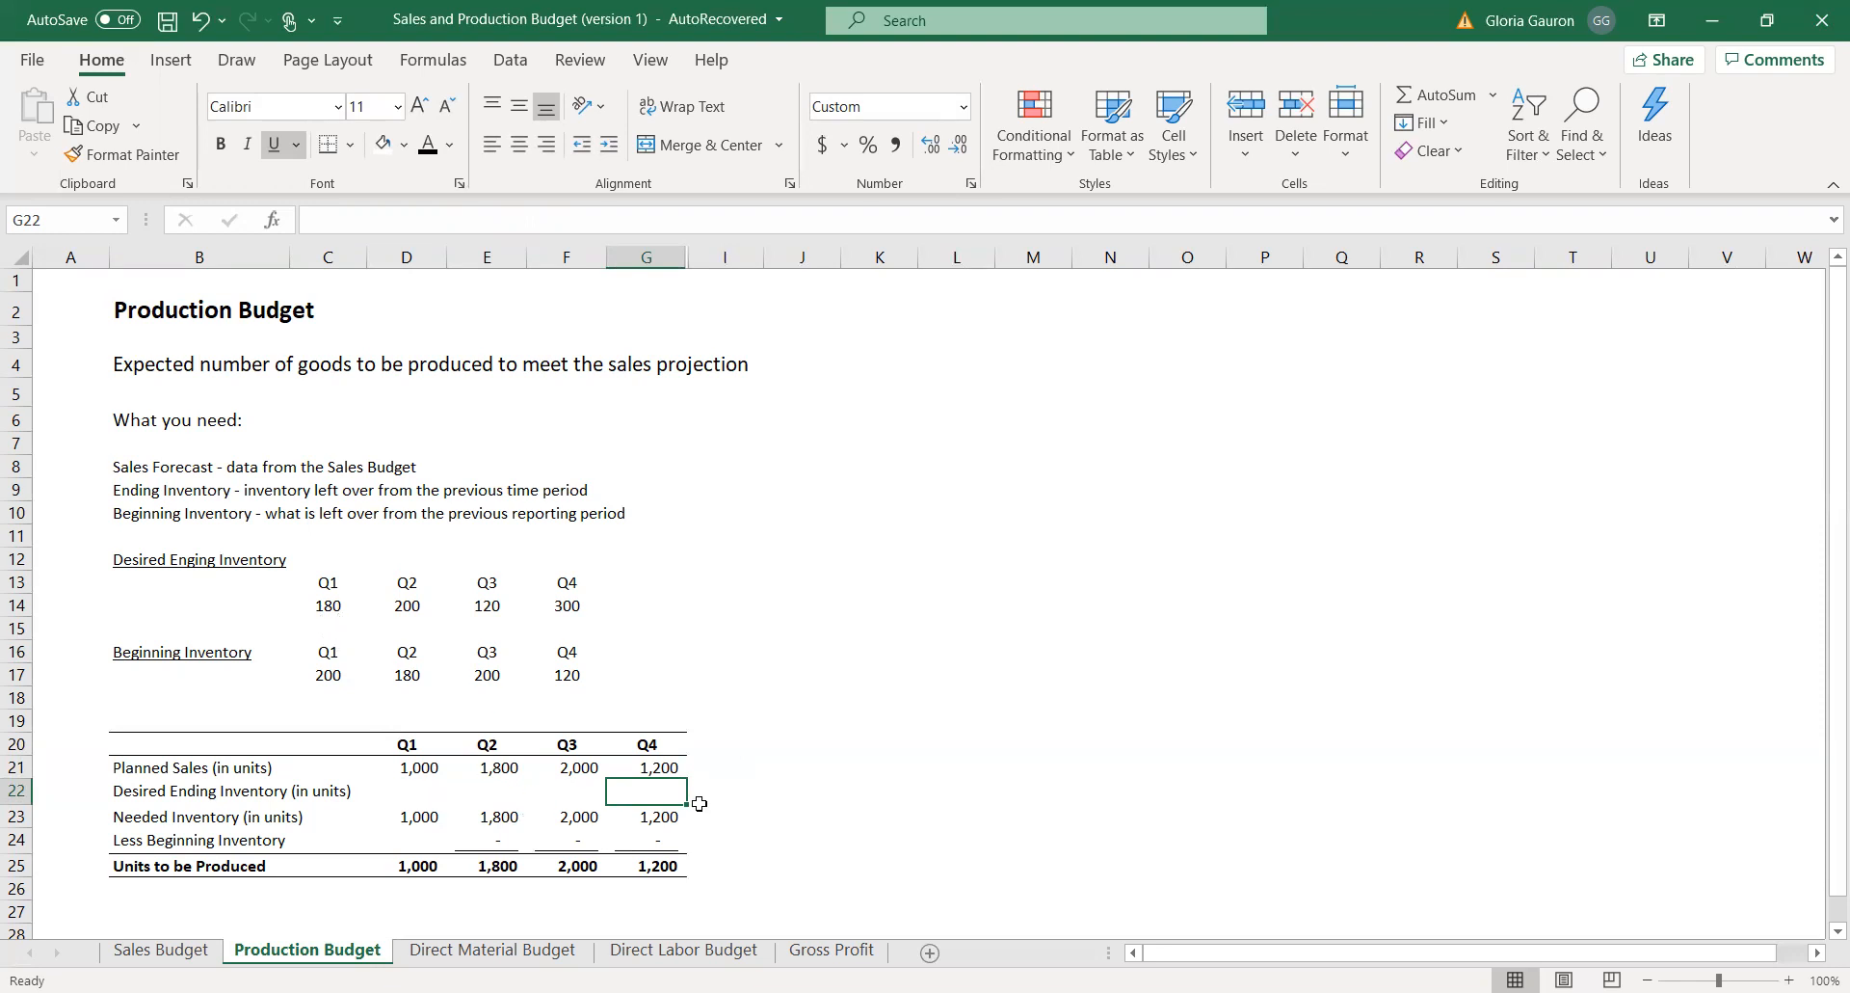
Fill the Q1 and Q2 desired ending inventory in D22 and E22 with references to C14 and D14.
{"action": "left_click", "coordinate": [416, 792]}
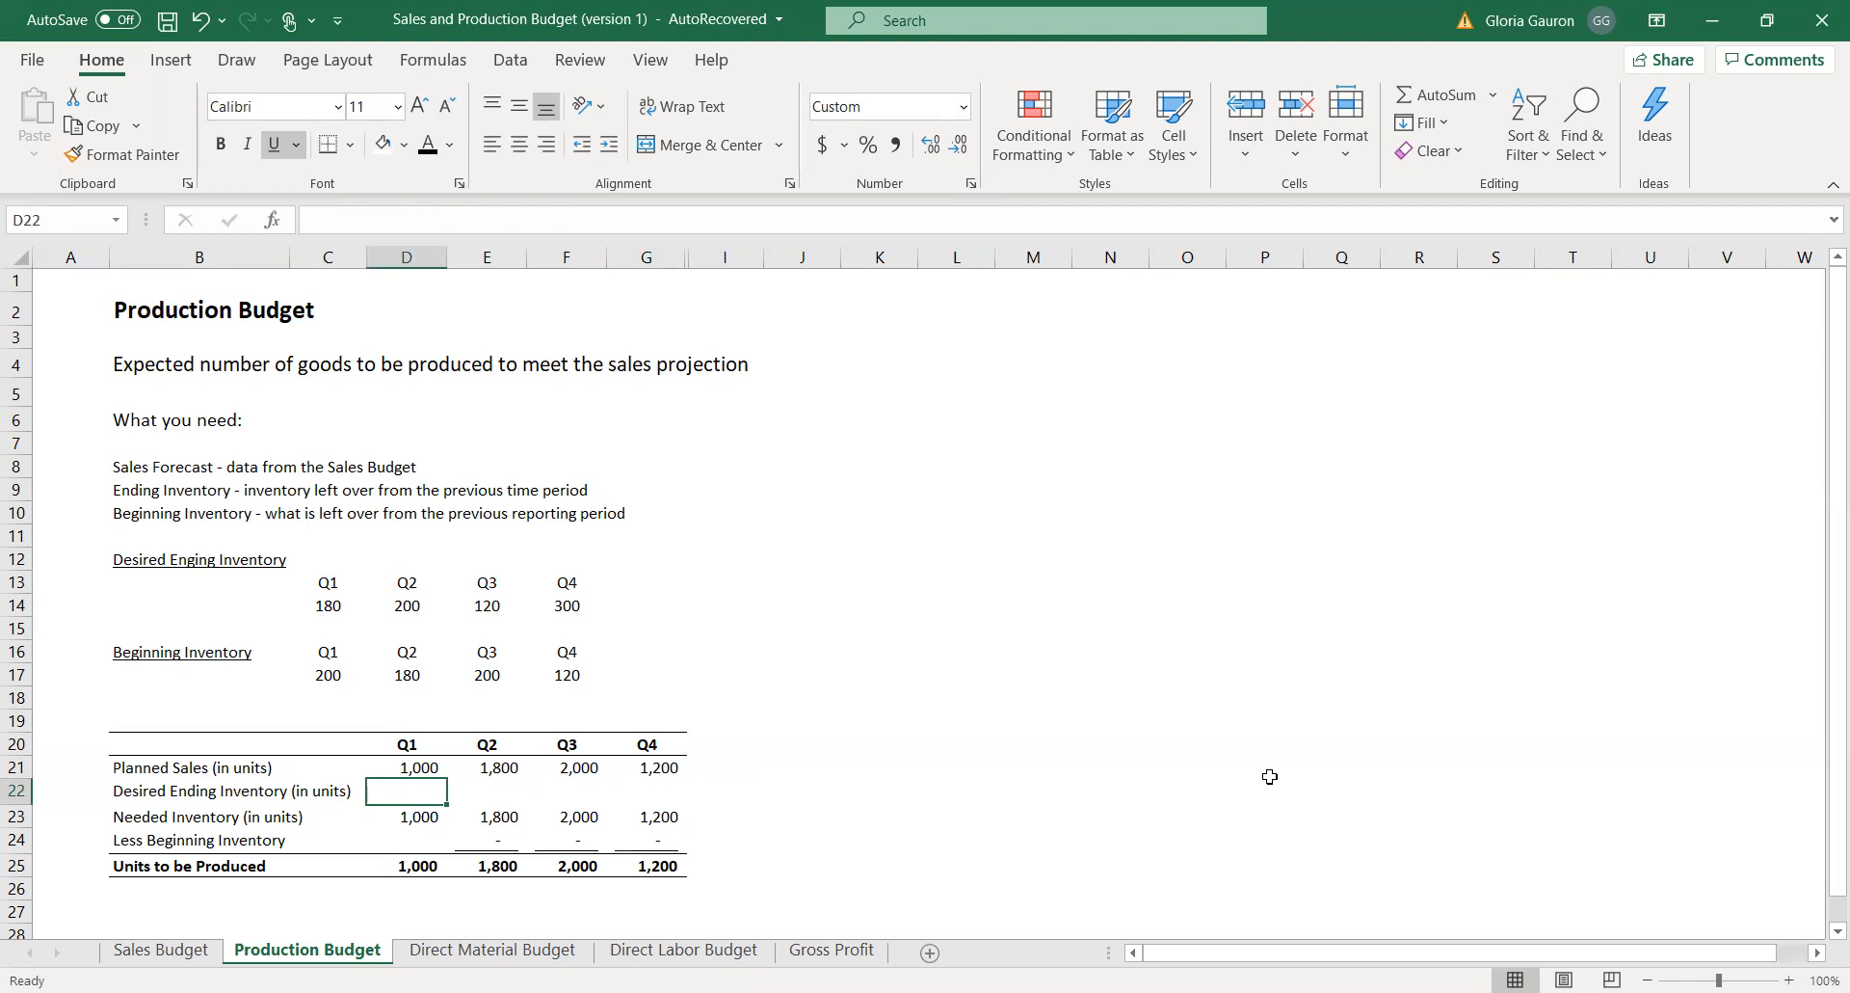
{"action": "type", "text": "="}
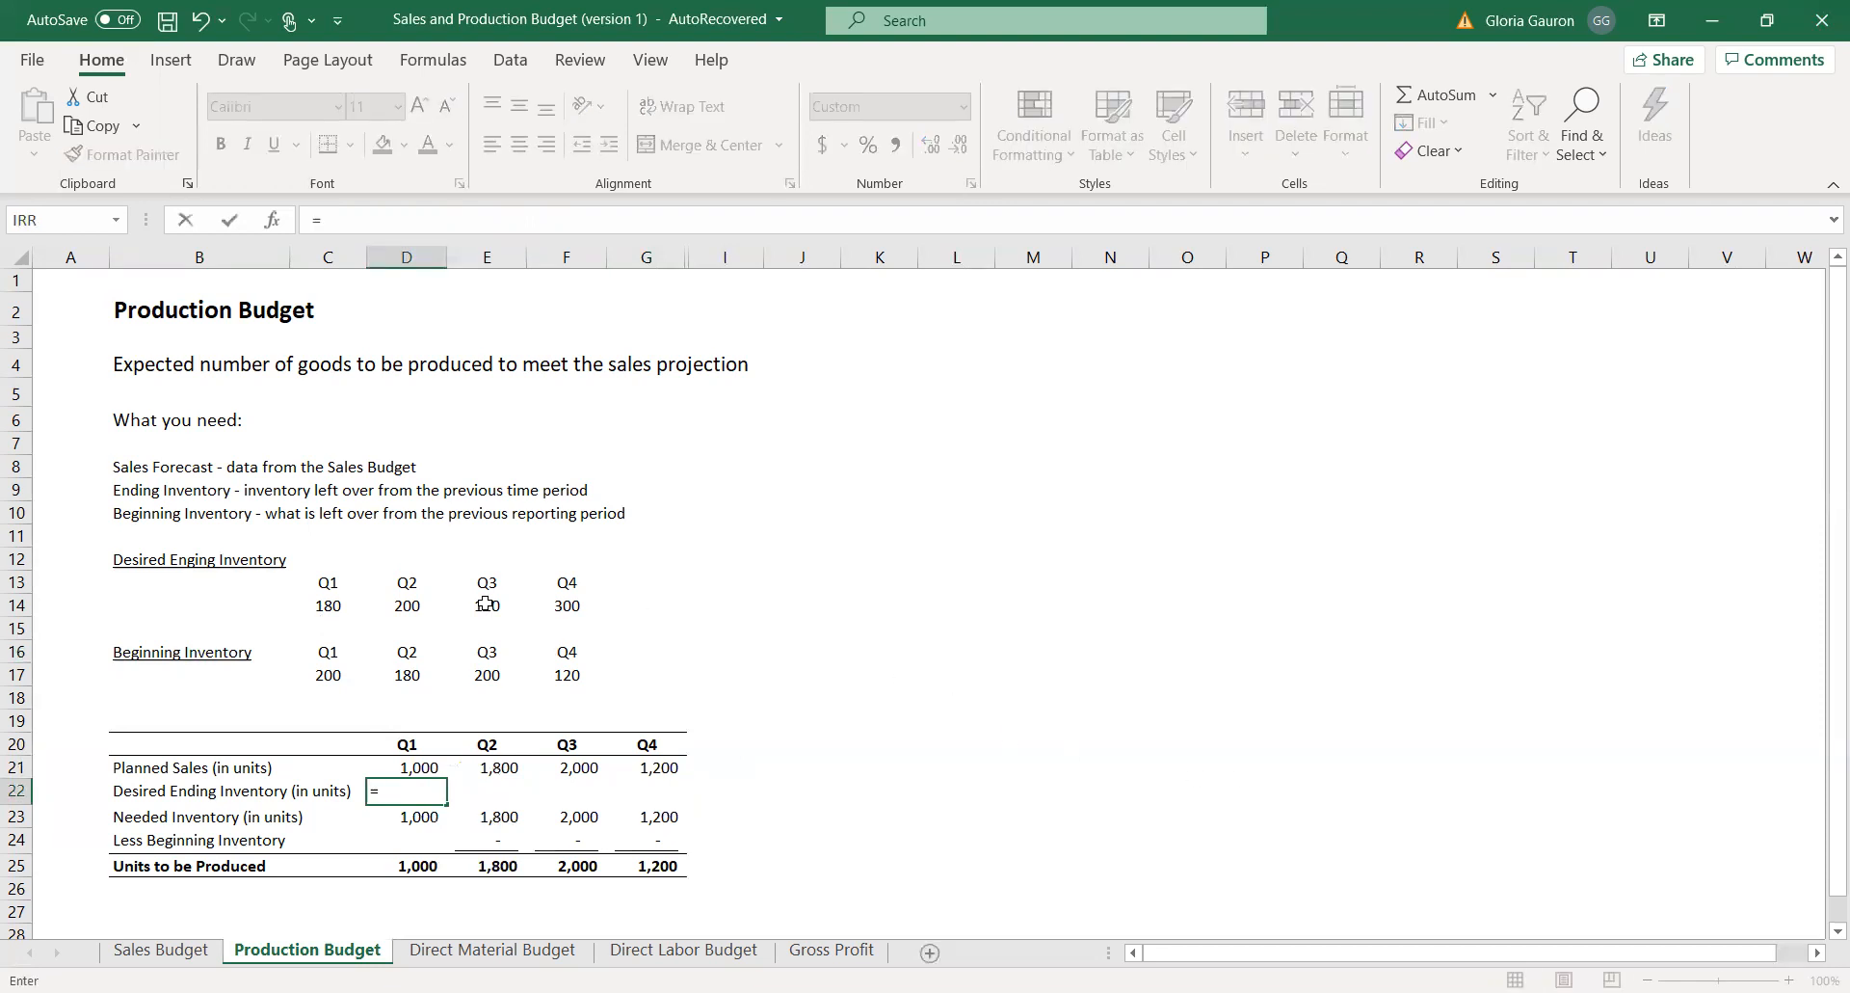
{"action": "left_click", "coordinate": [318, 609]}
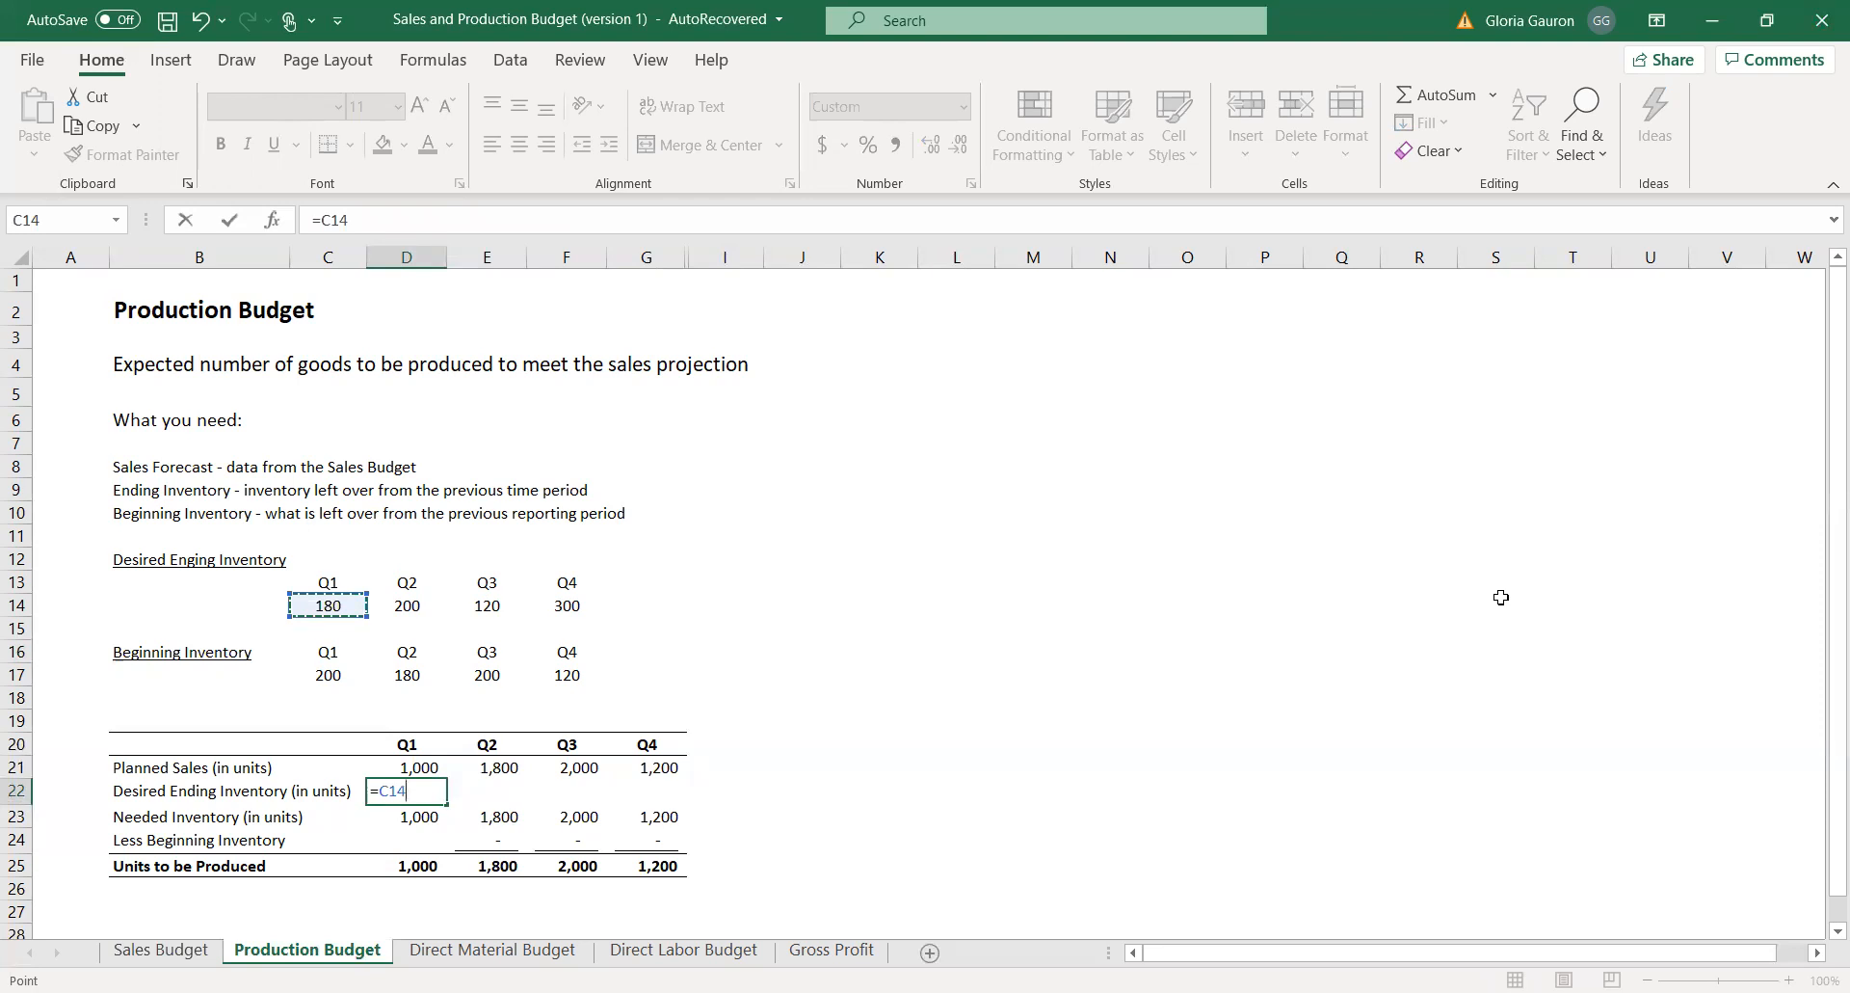
{"action": "key", "text": "Return"}
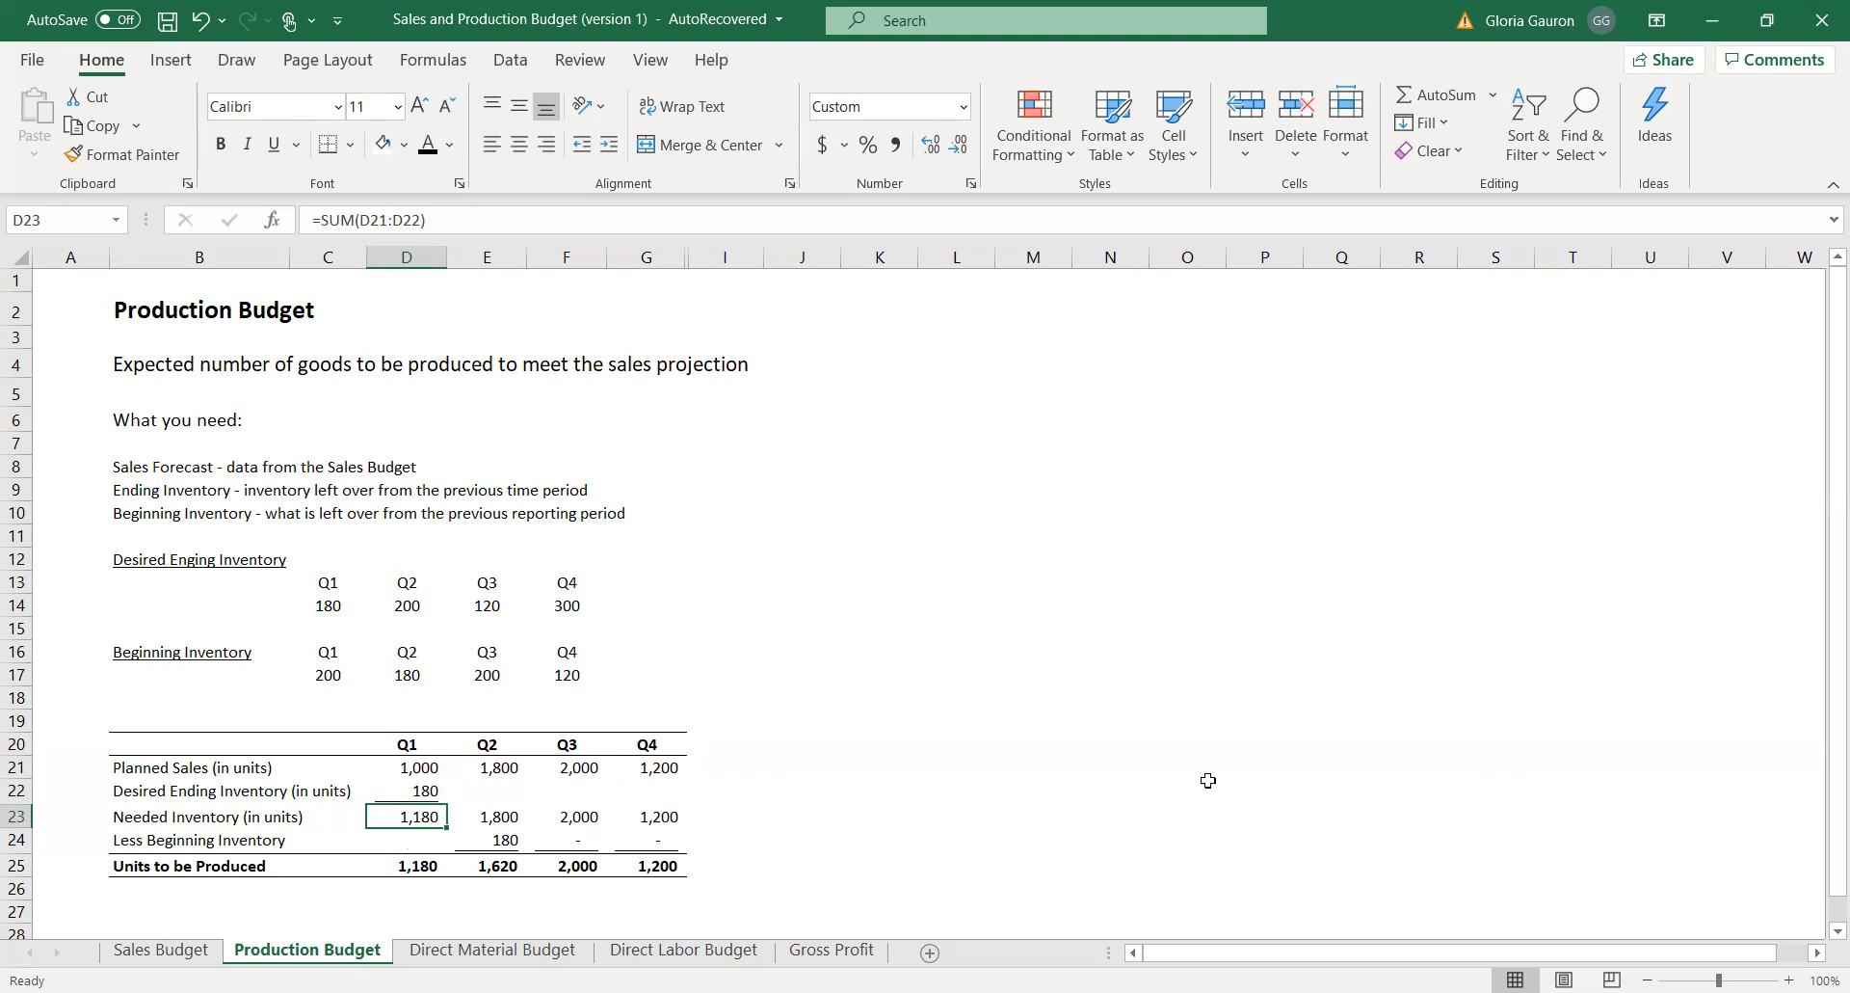
{"action": "left_click", "coordinate": [492, 788]}
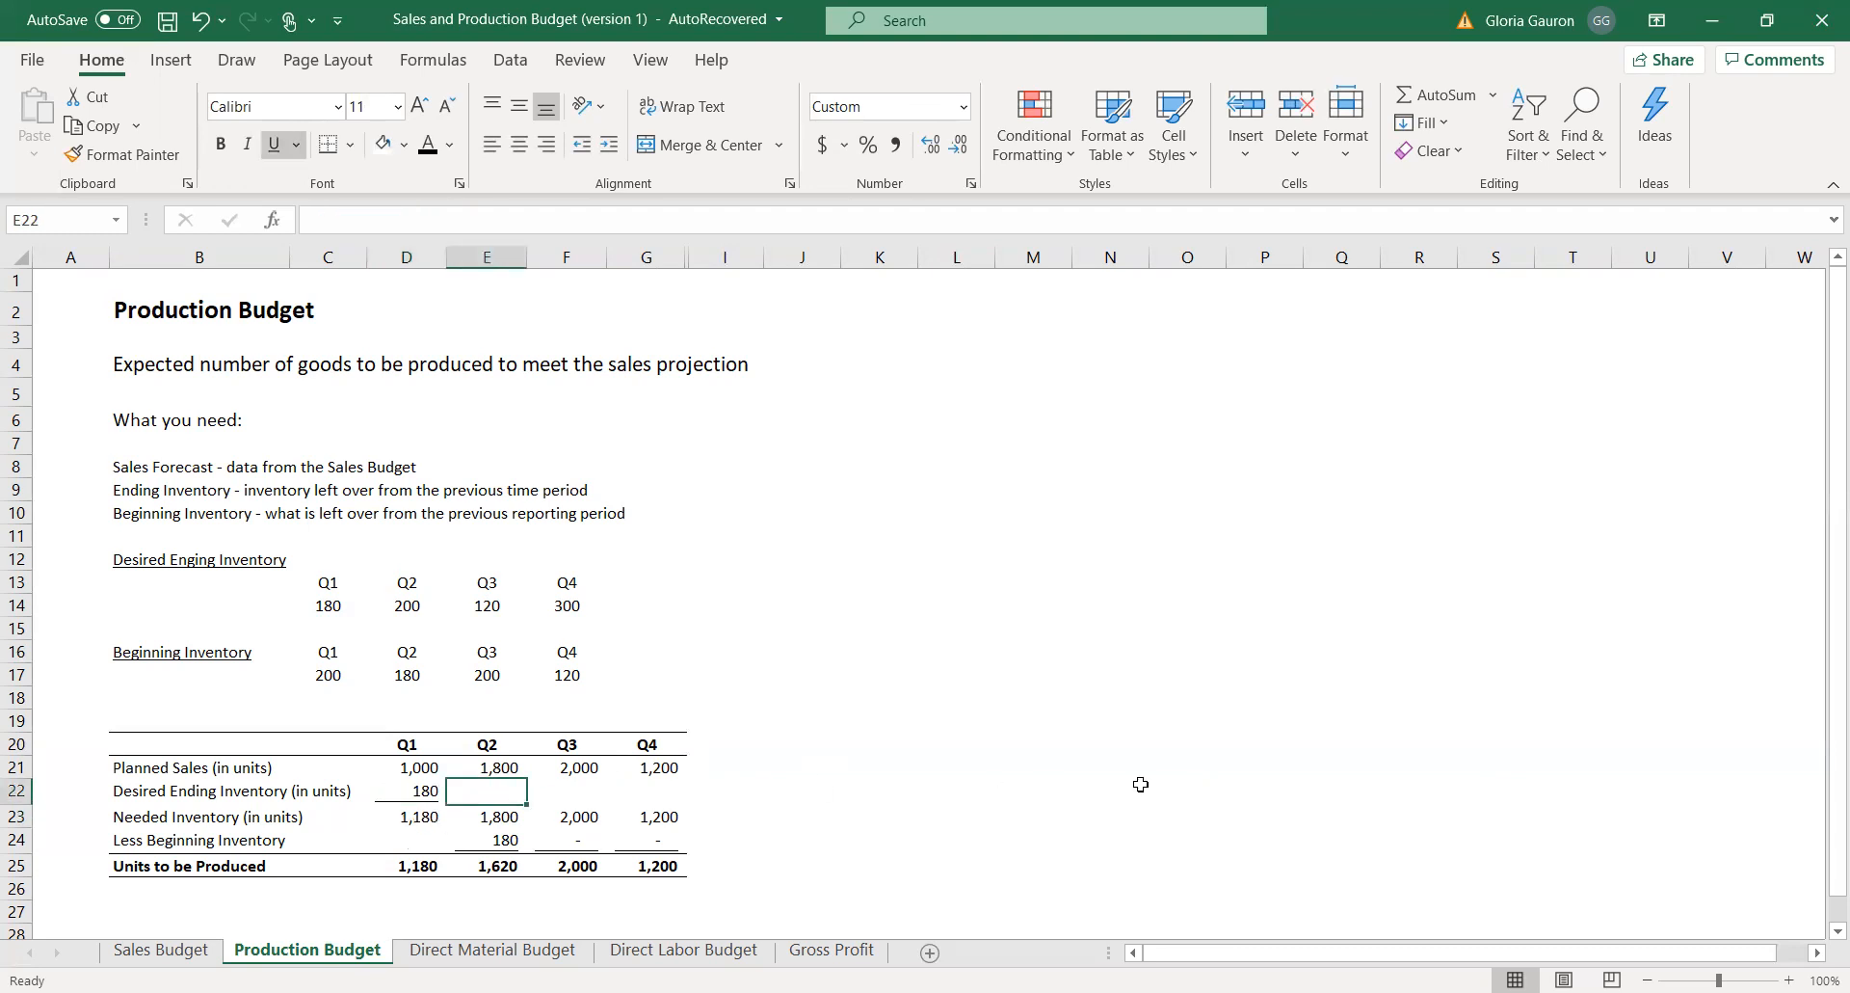
{"action": "type", "text": "="}
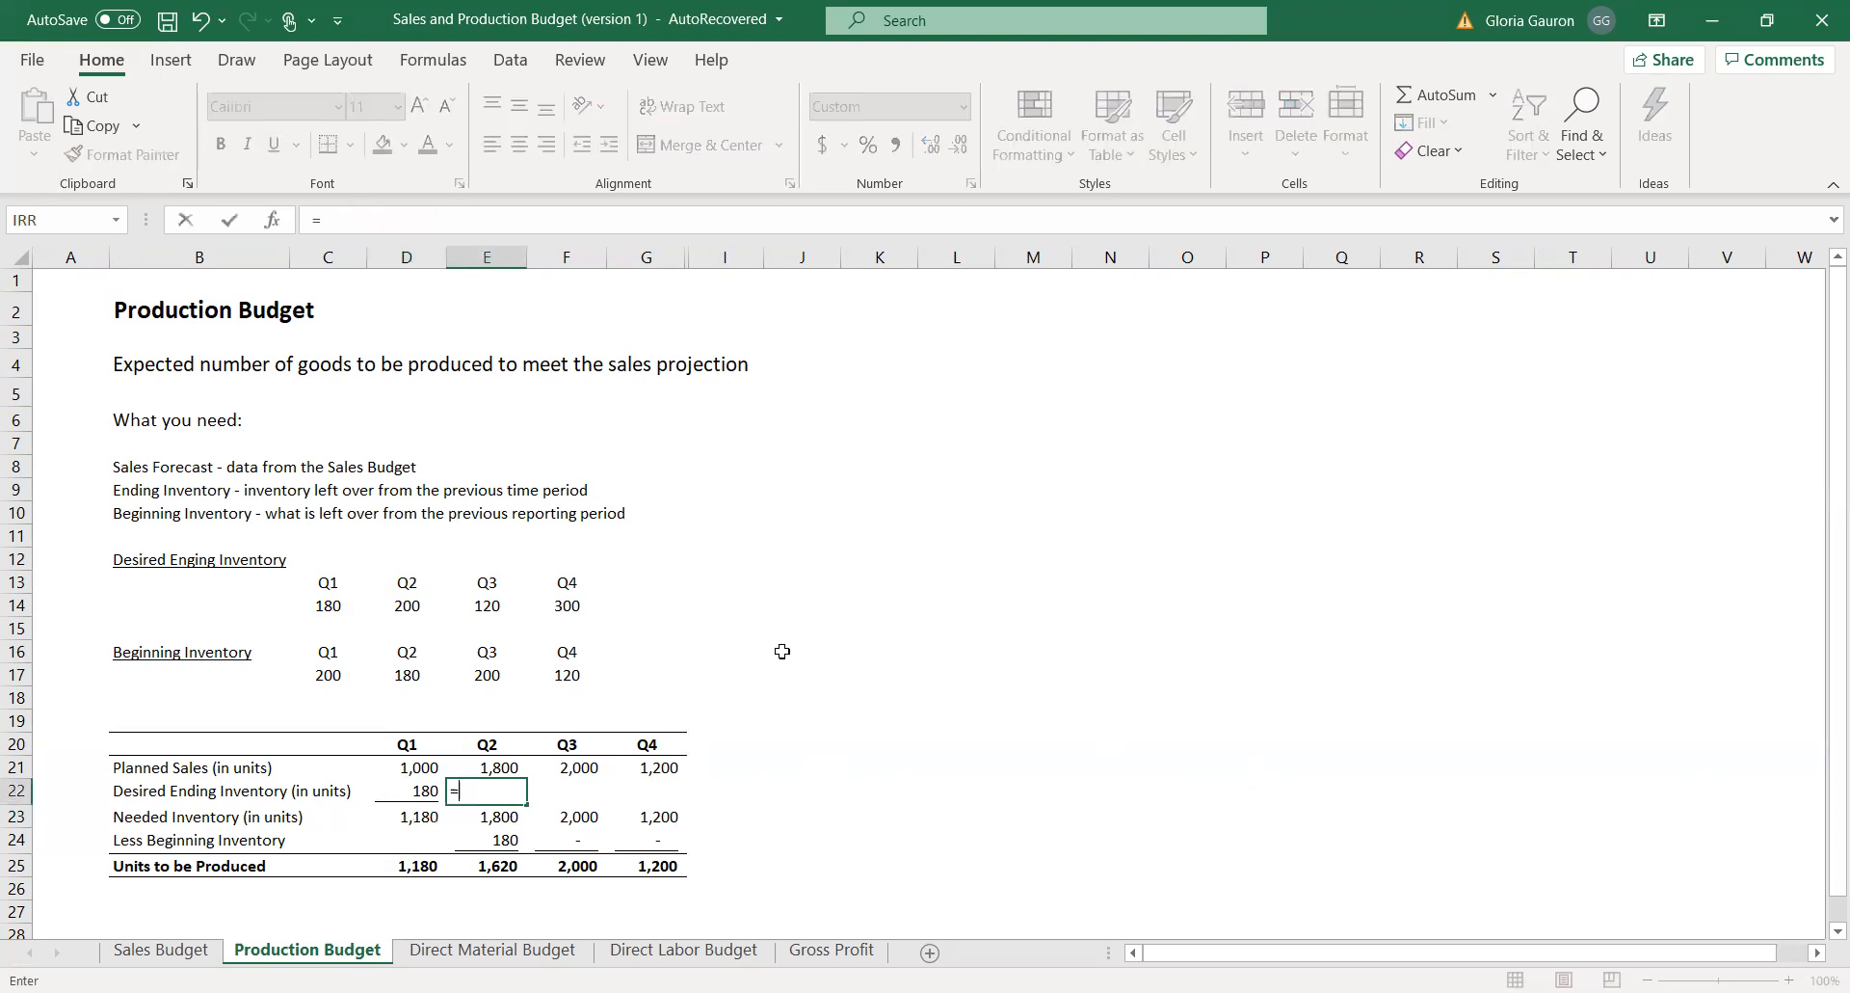
{"action": "left_click", "coordinate": [401, 606]}
{"action": "key", "text": "Return"}
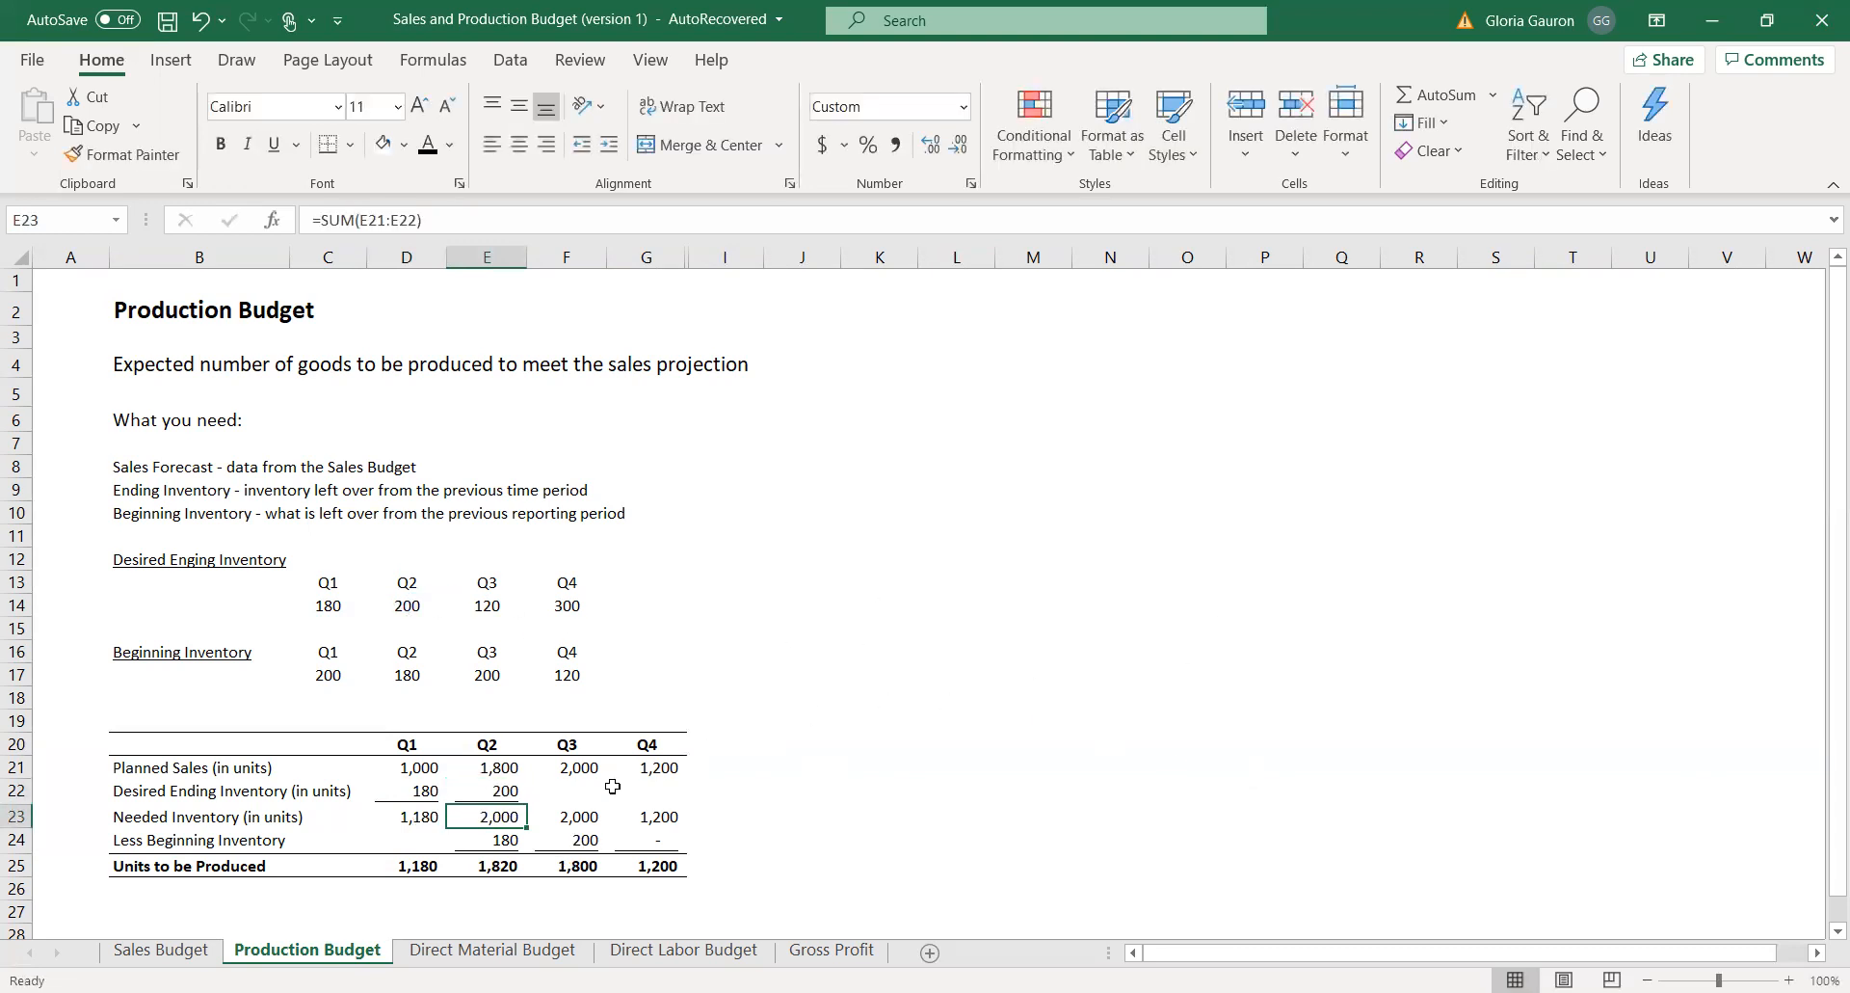
Fill the Q3 and Q4 desired ending inventory in F22 and G22 with references to E14 and F14.
{"action": "left_click", "coordinate": [588, 790]}
{"action": "type", "text": "="}
{"action": "left_click", "coordinate": [487, 606]}
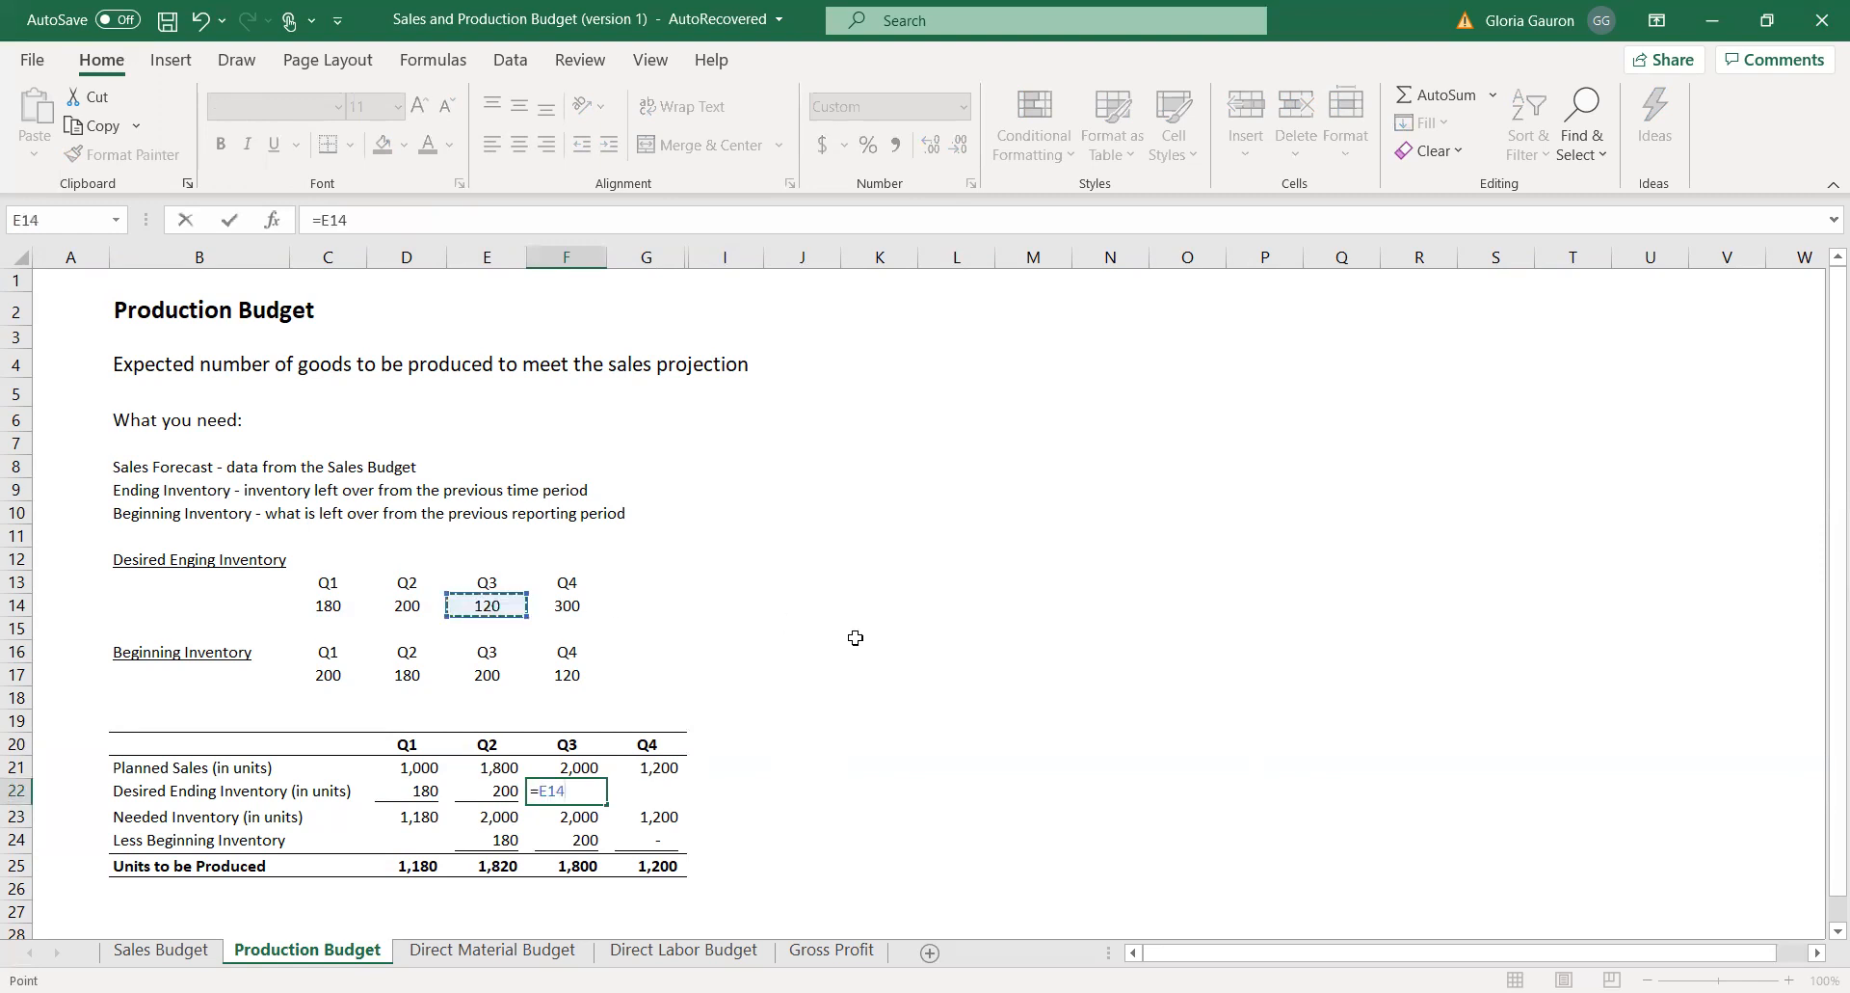
{"action": "key", "text": "Return"}
{"action": "left_click", "coordinate": [673, 787]}
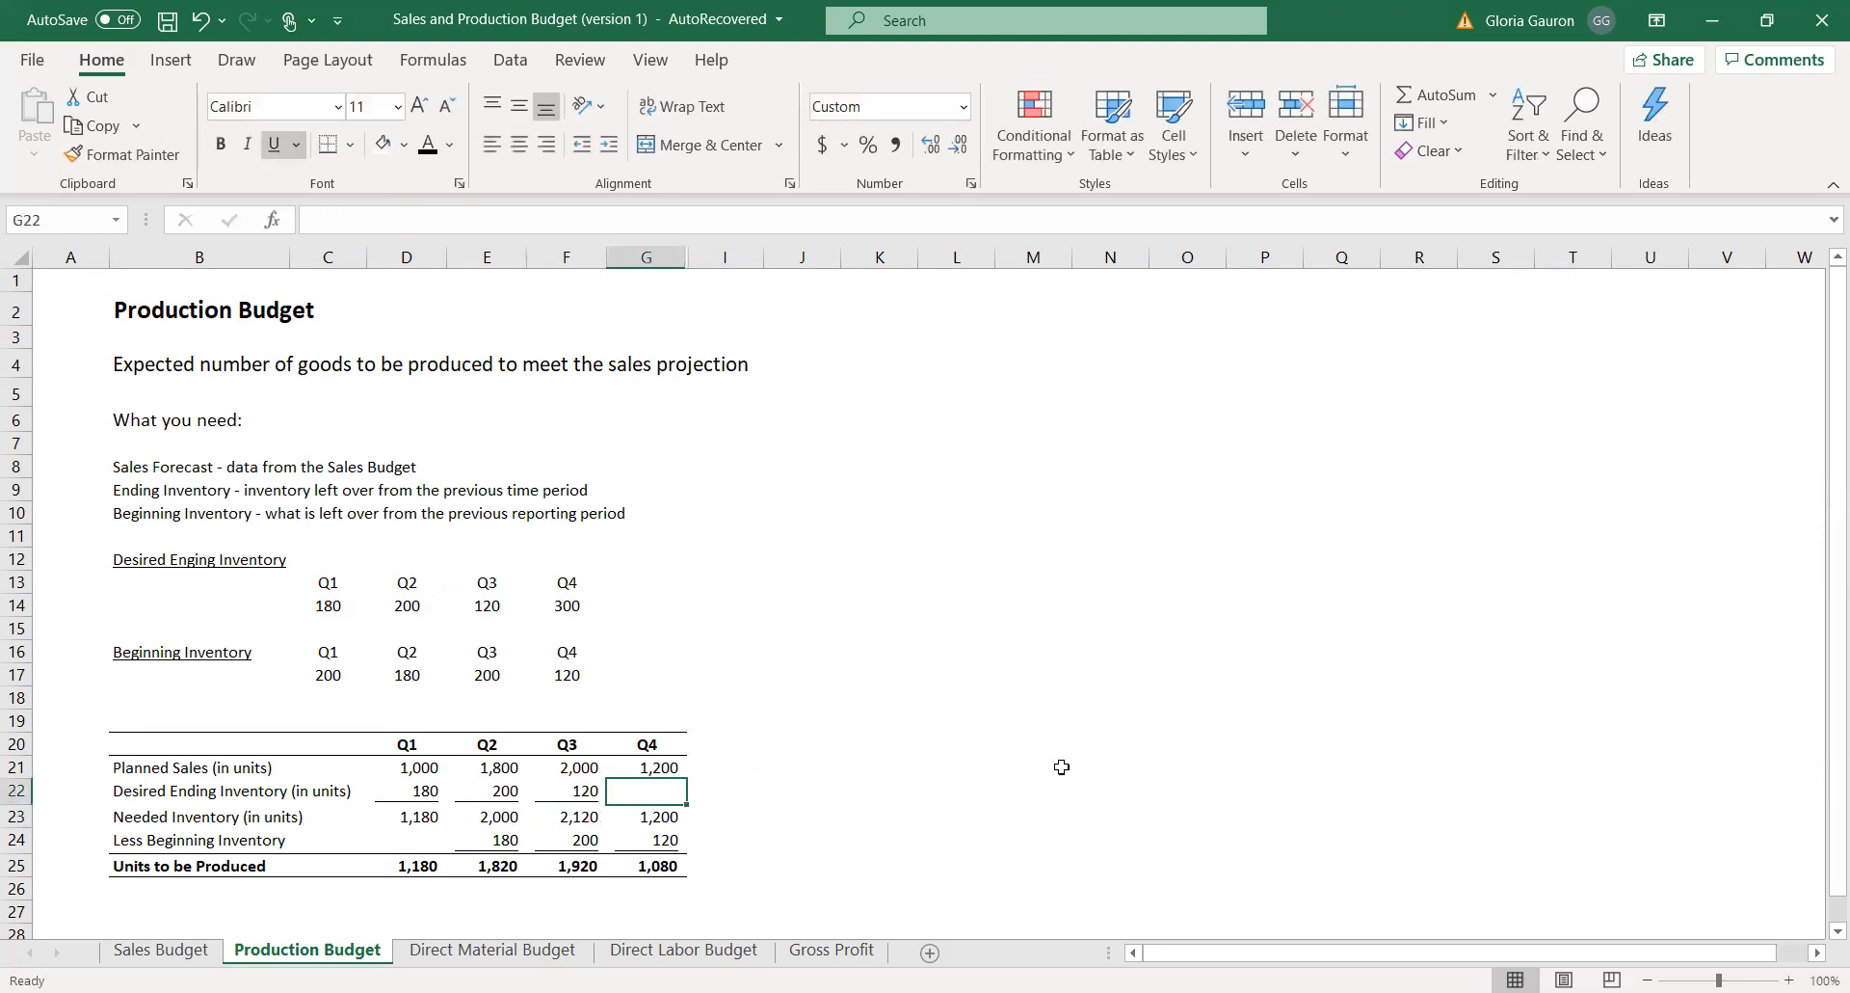
{"action": "type", "text": "="}
{"action": "left_click", "coordinate": [566, 606]}
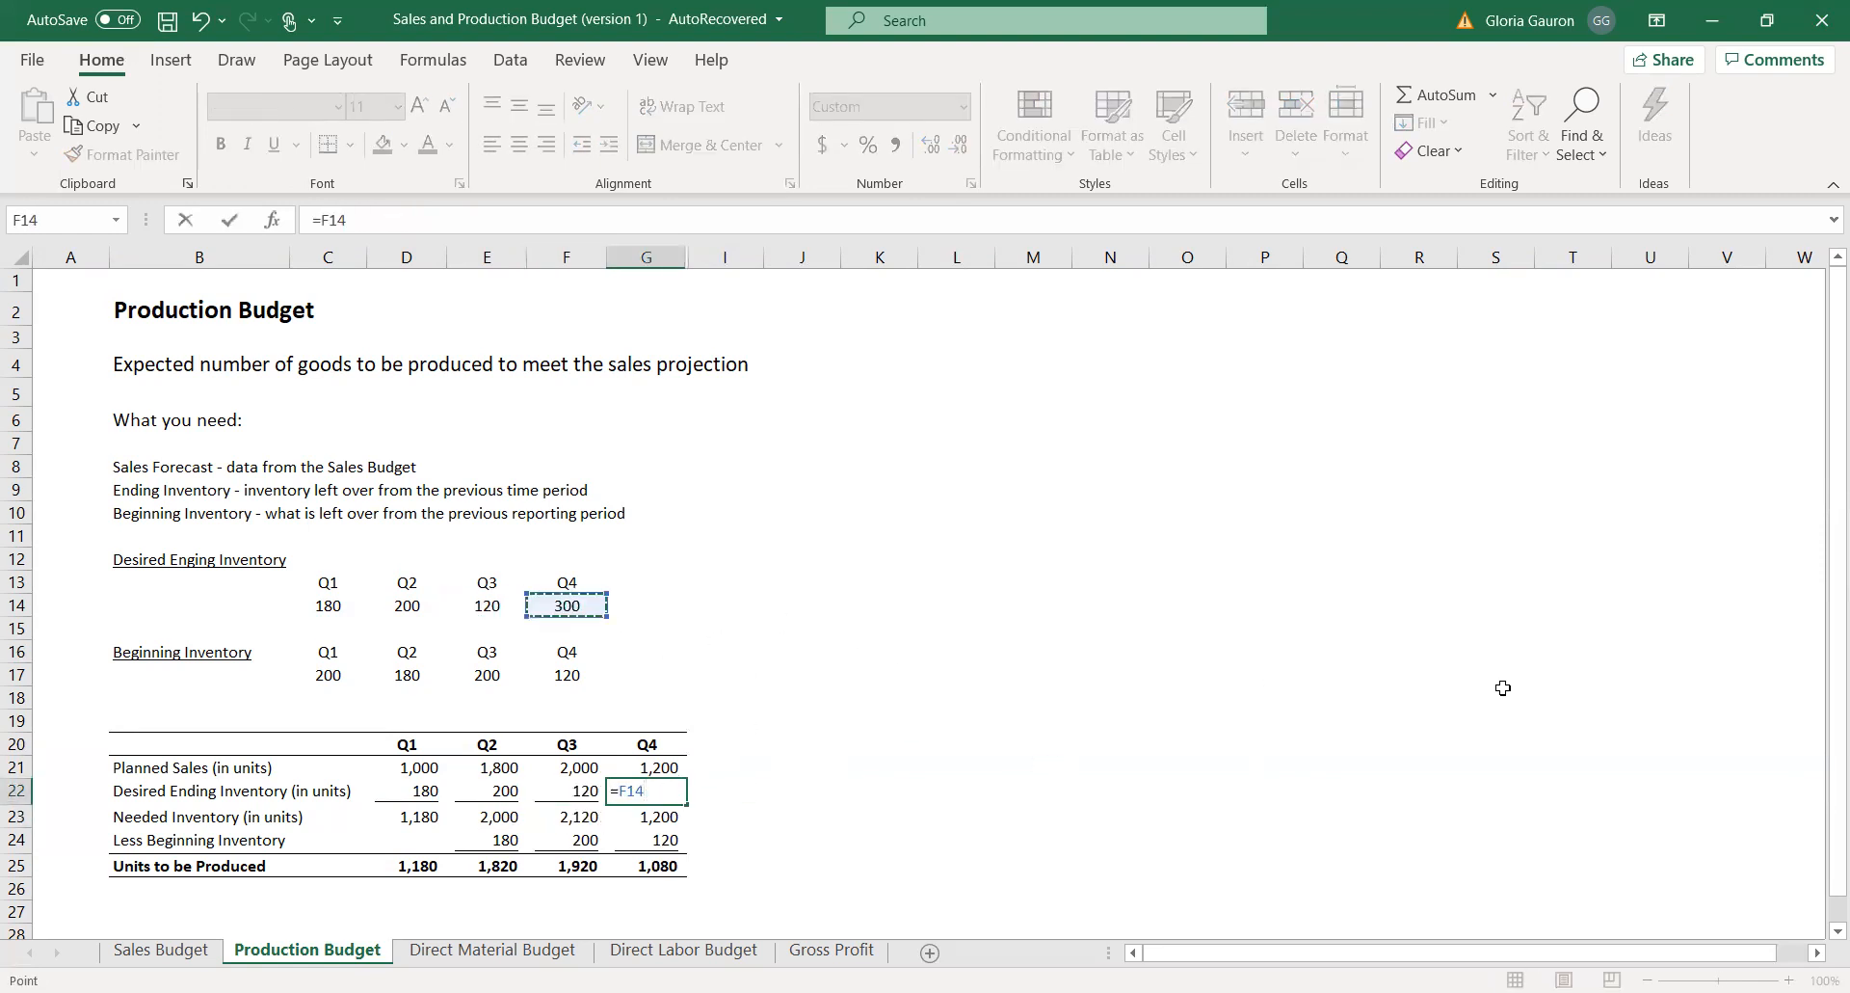
{"action": "key", "text": "Return"}
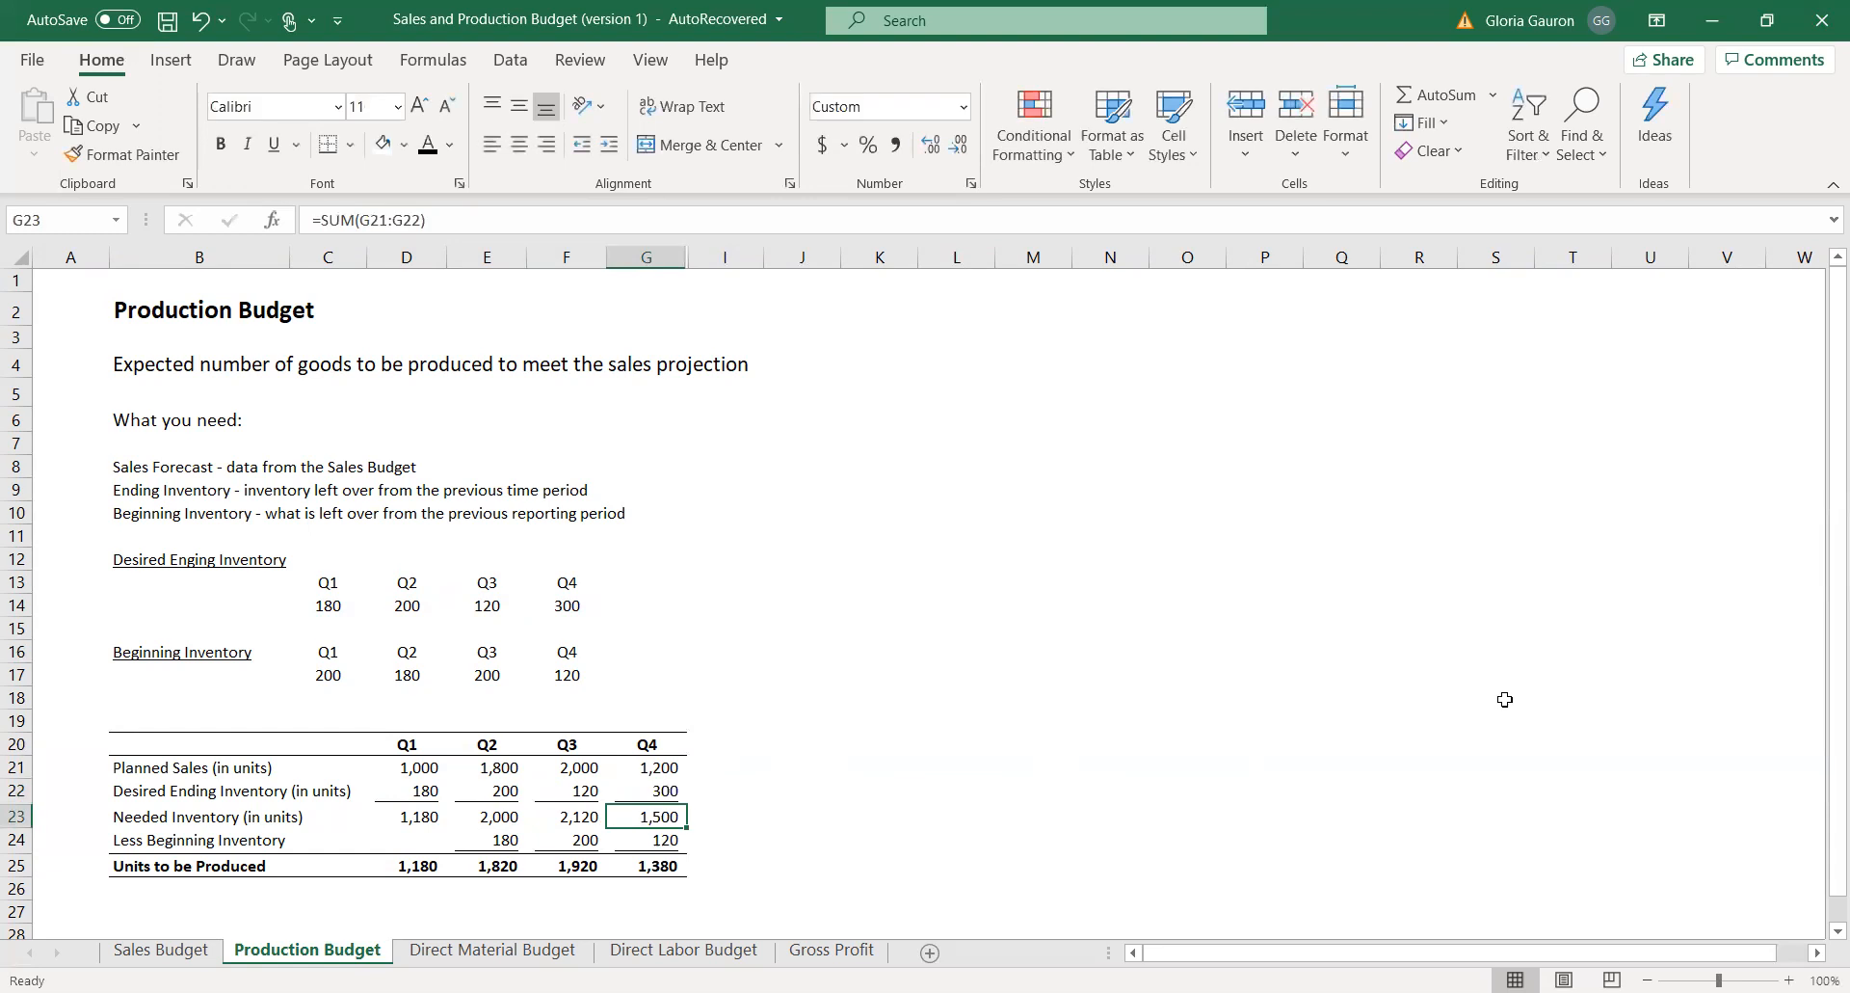
Set the Q1 beginning inventory in D24 to reference the Q1 beginning inventory value in C17.
{"action": "left_click", "coordinate": [484, 837]}
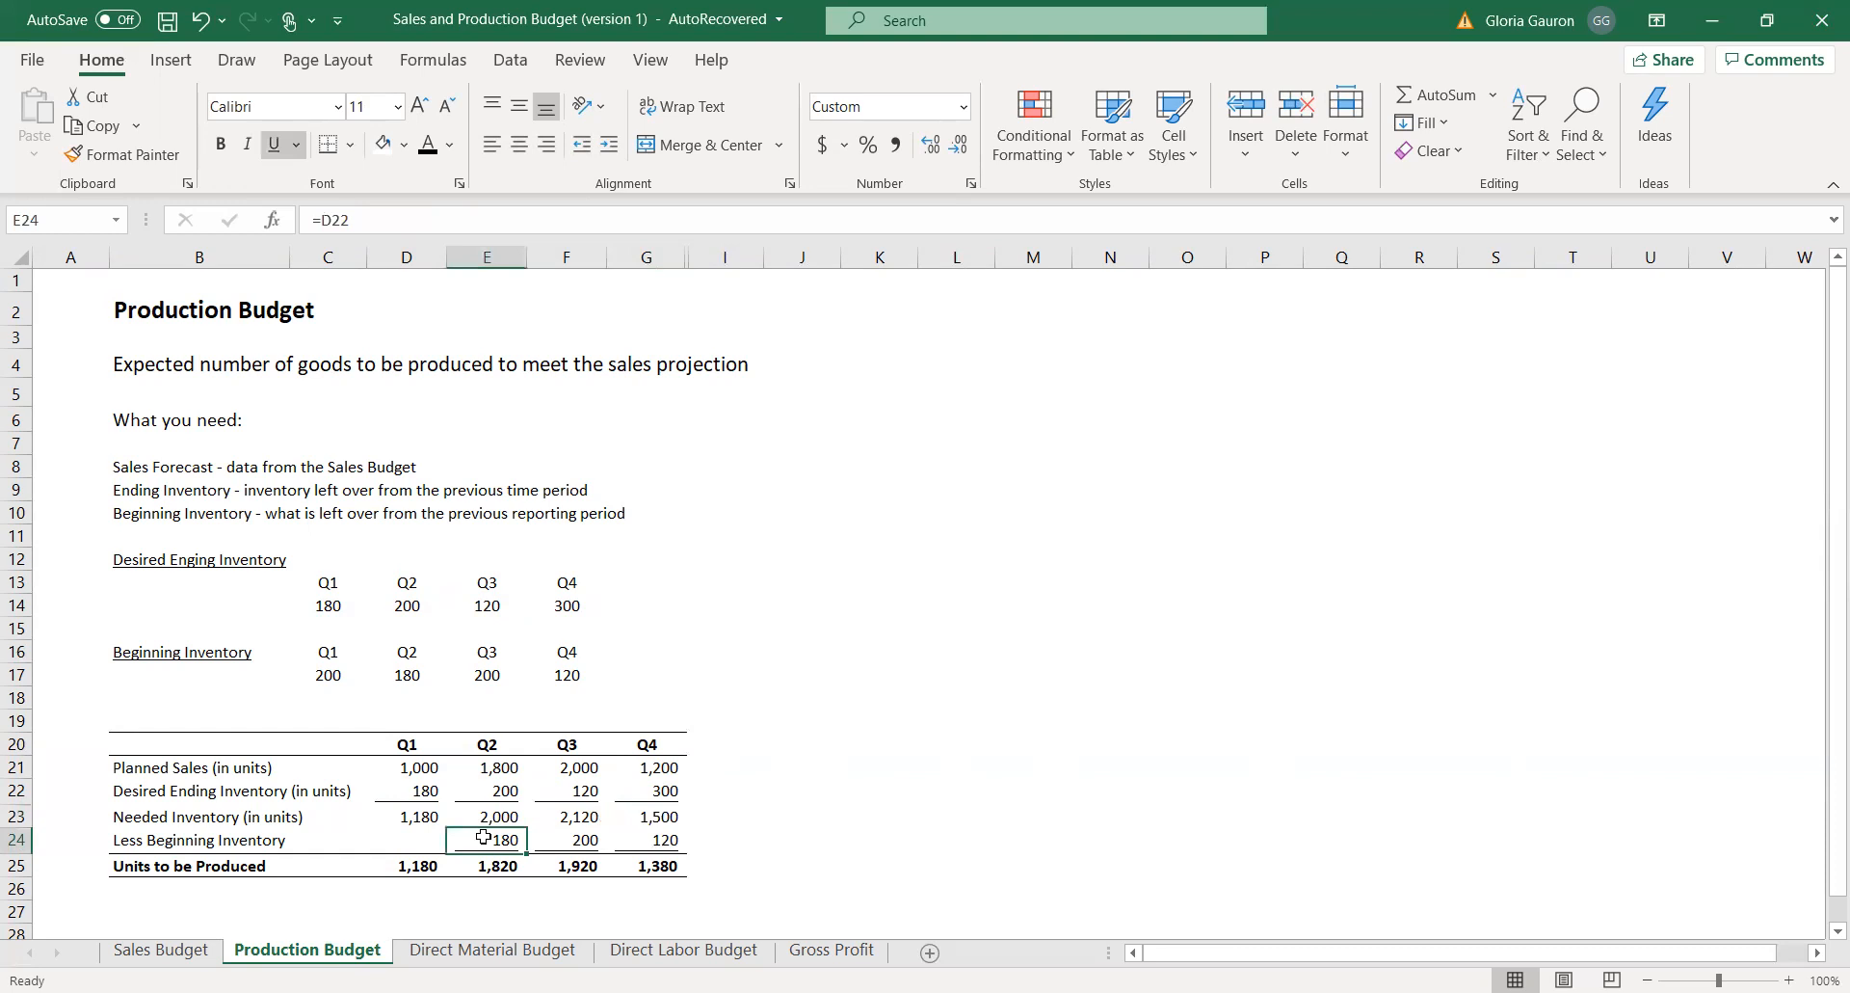
{"action": "left_click", "coordinate": [399, 840]}
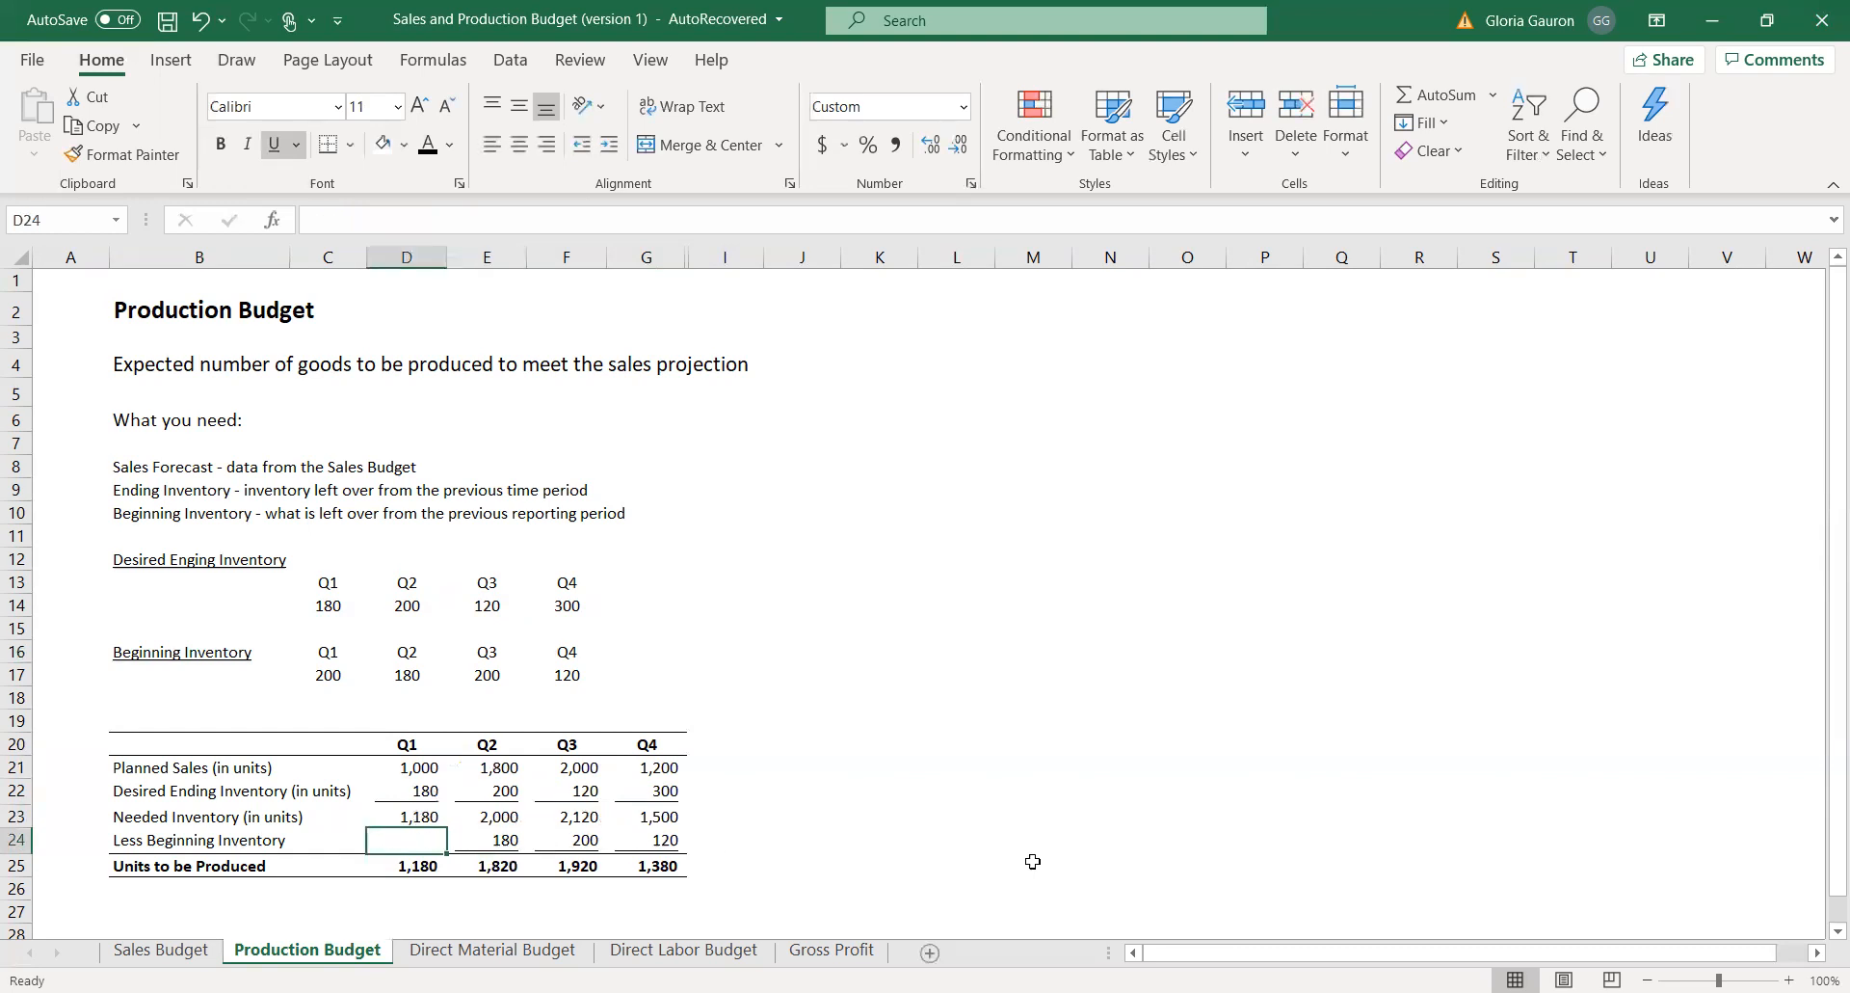
{"action": "type", "text": "="}
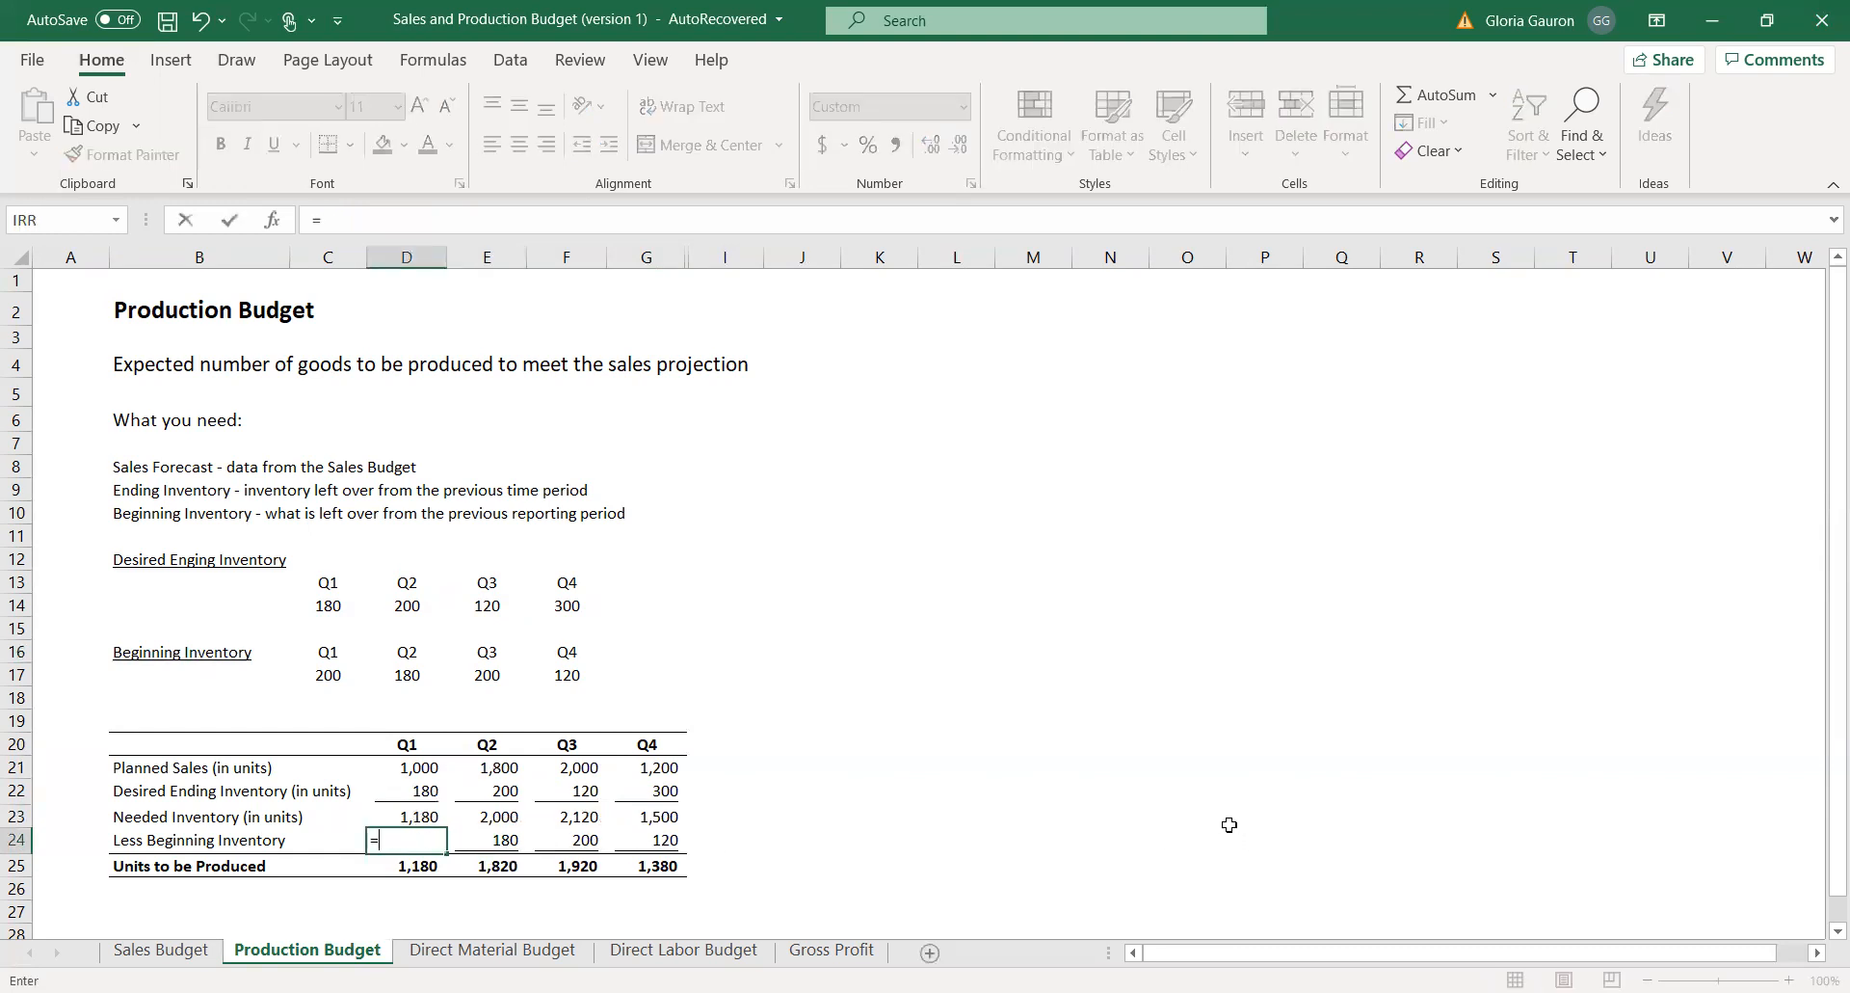
{"action": "left_click", "coordinate": [325, 676]}
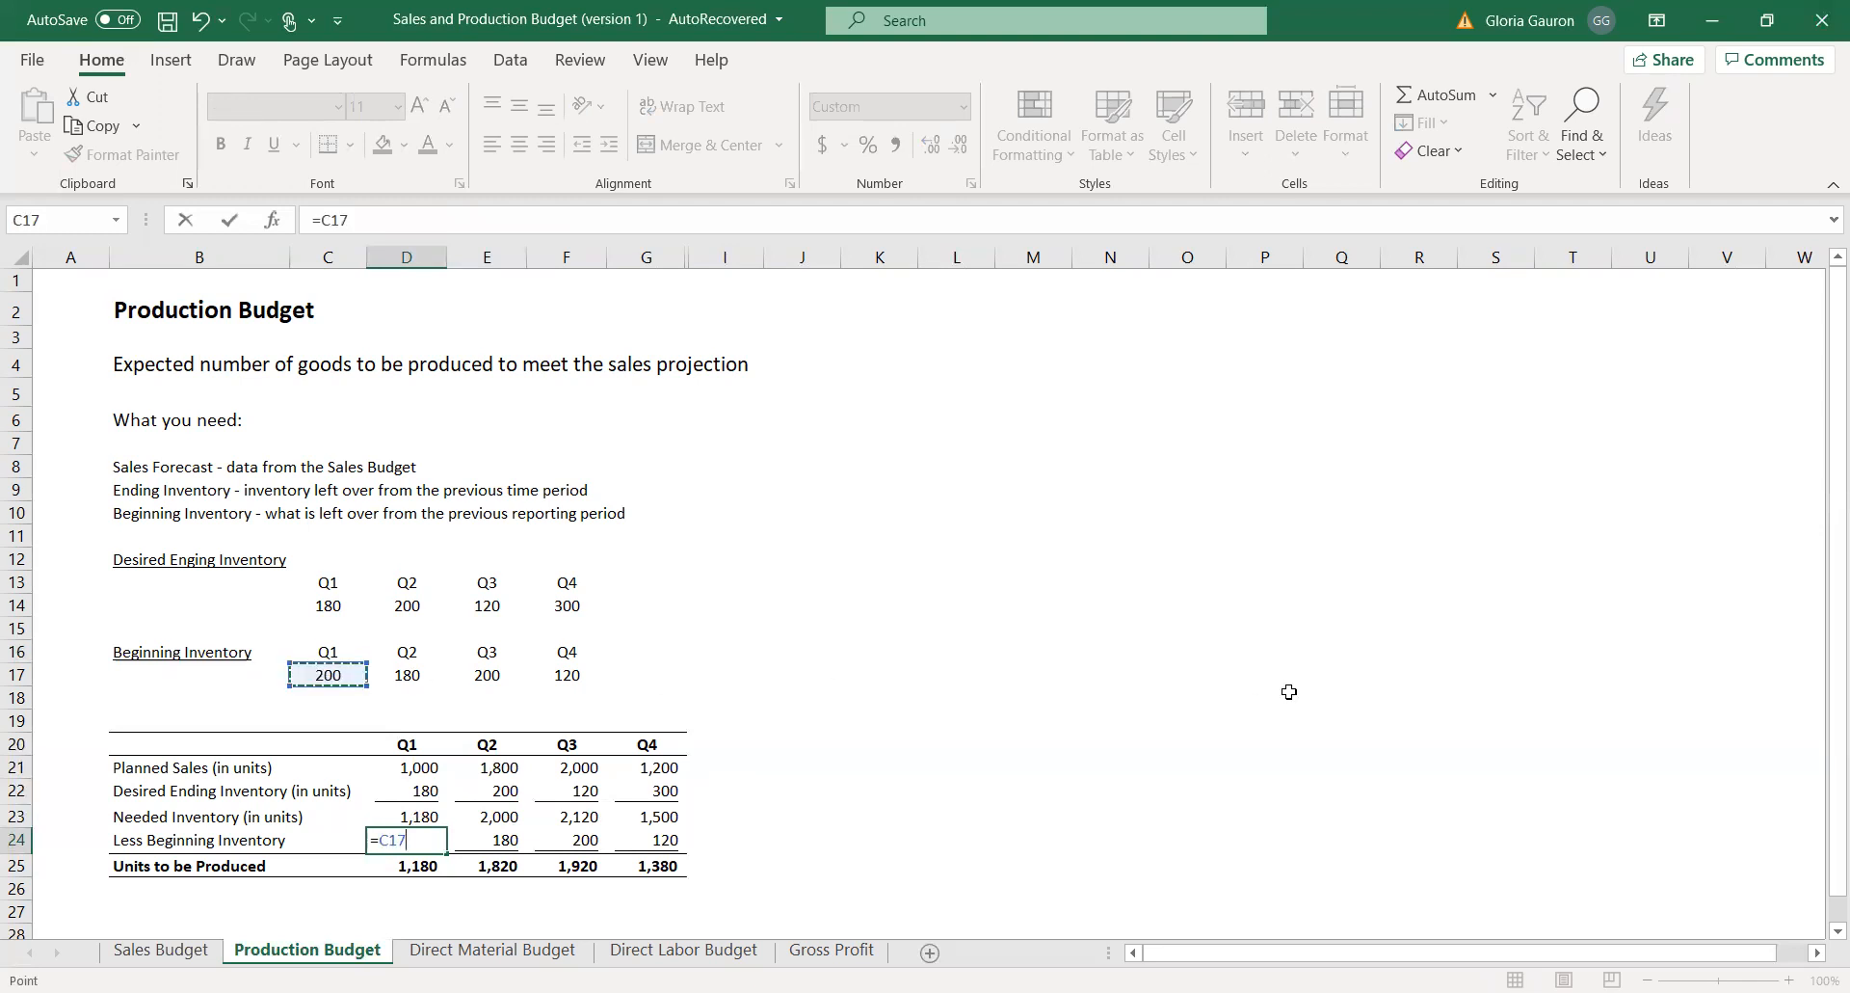
{"action": "key", "text": "Return"}
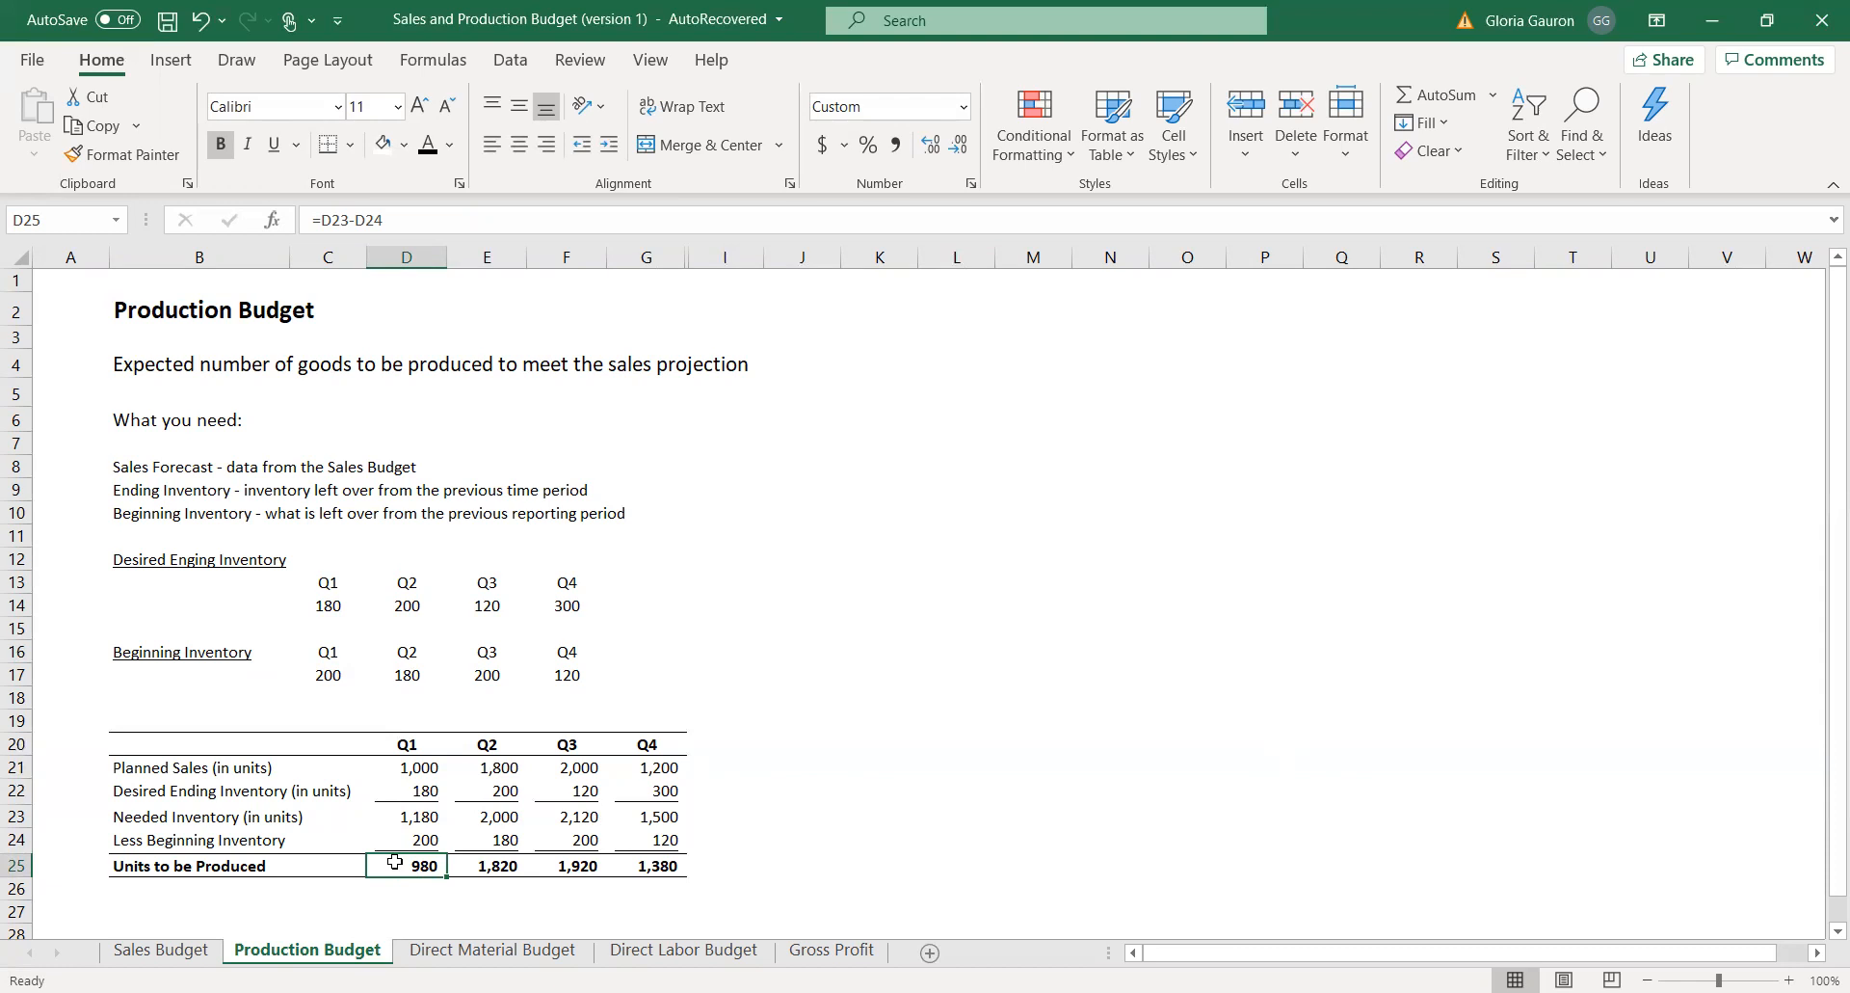
Compare the Units to be Produced row with the Planned Sales row across Q1 to Q4.
{"action": "left_click_drag", "start_coordinate": [394, 871], "coordinate": [663, 865]}
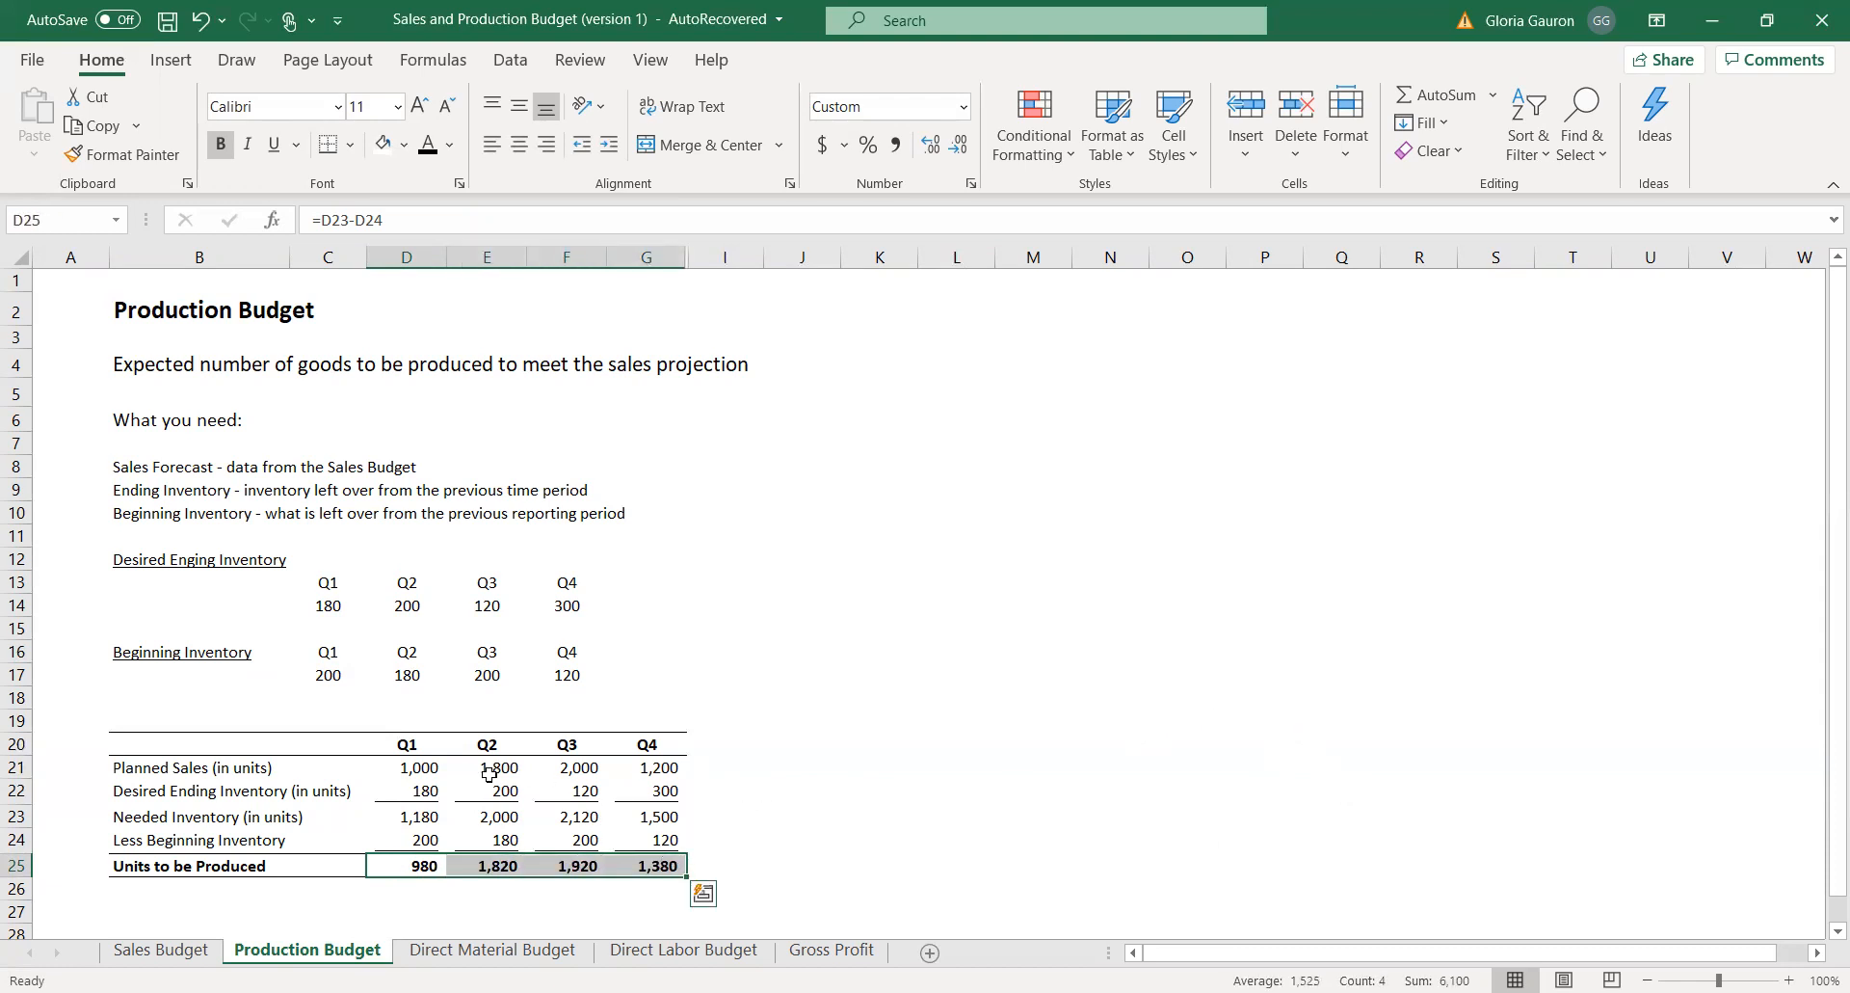
{"action": "left_click_drag", "start_coordinate": [421, 766], "coordinate": [660, 764]}
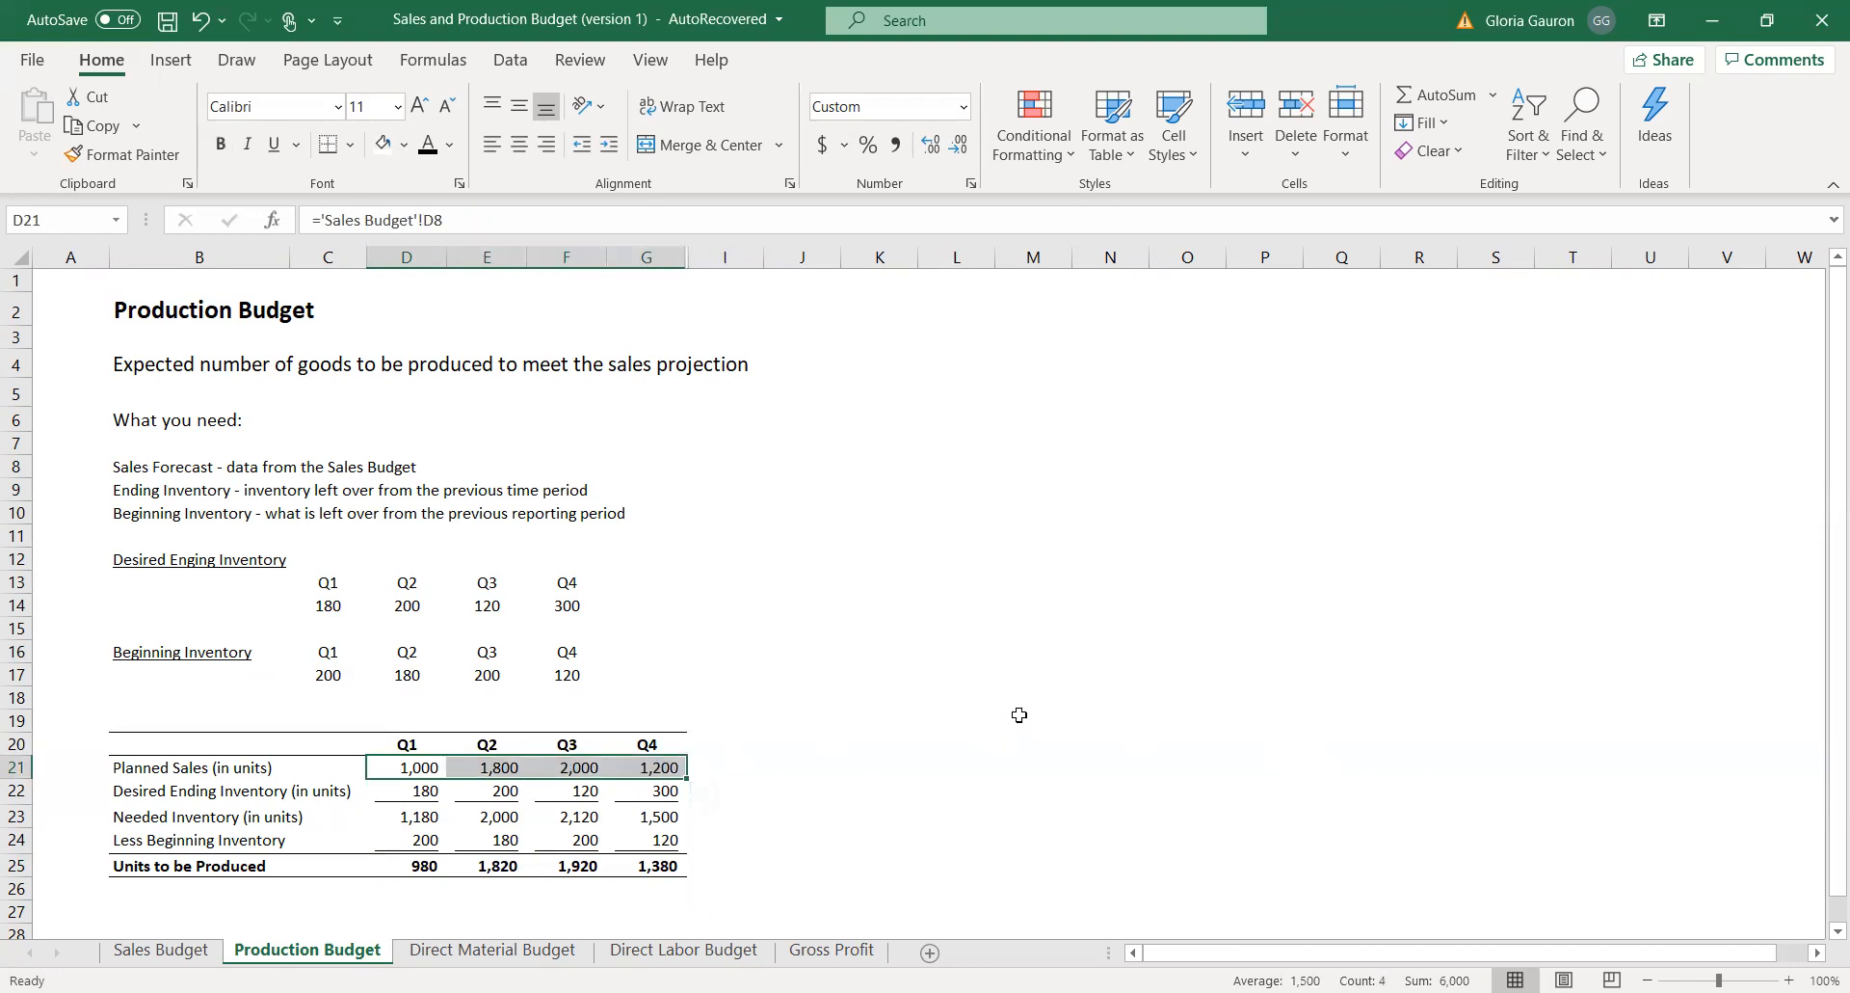
Review the Desired Ending Inventory, Needed Inventory, Less Beginning Inventory and Units to be Produced rows across Q1 to Q4.
{"action": "left_click_drag", "start_coordinate": [428, 790], "coordinate": [631, 782]}
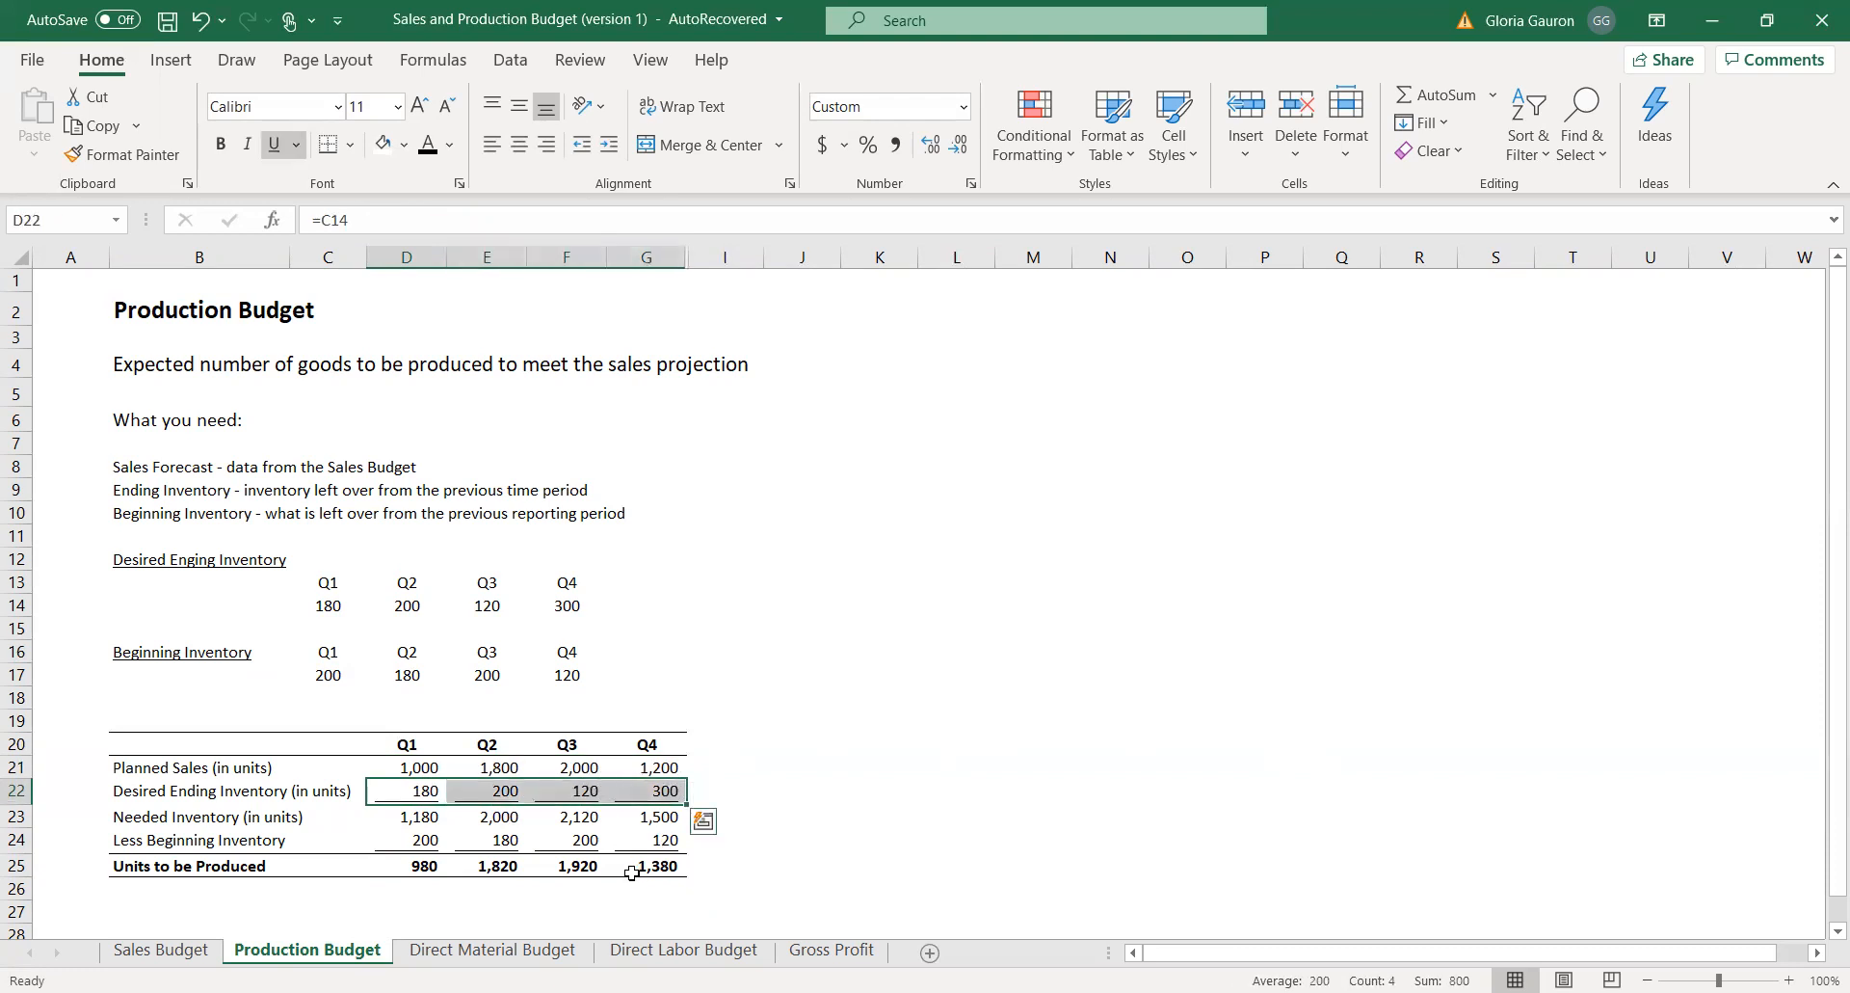
{"action": "left_click_drag", "start_coordinate": [412, 817], "coordinate": [664, 817]}
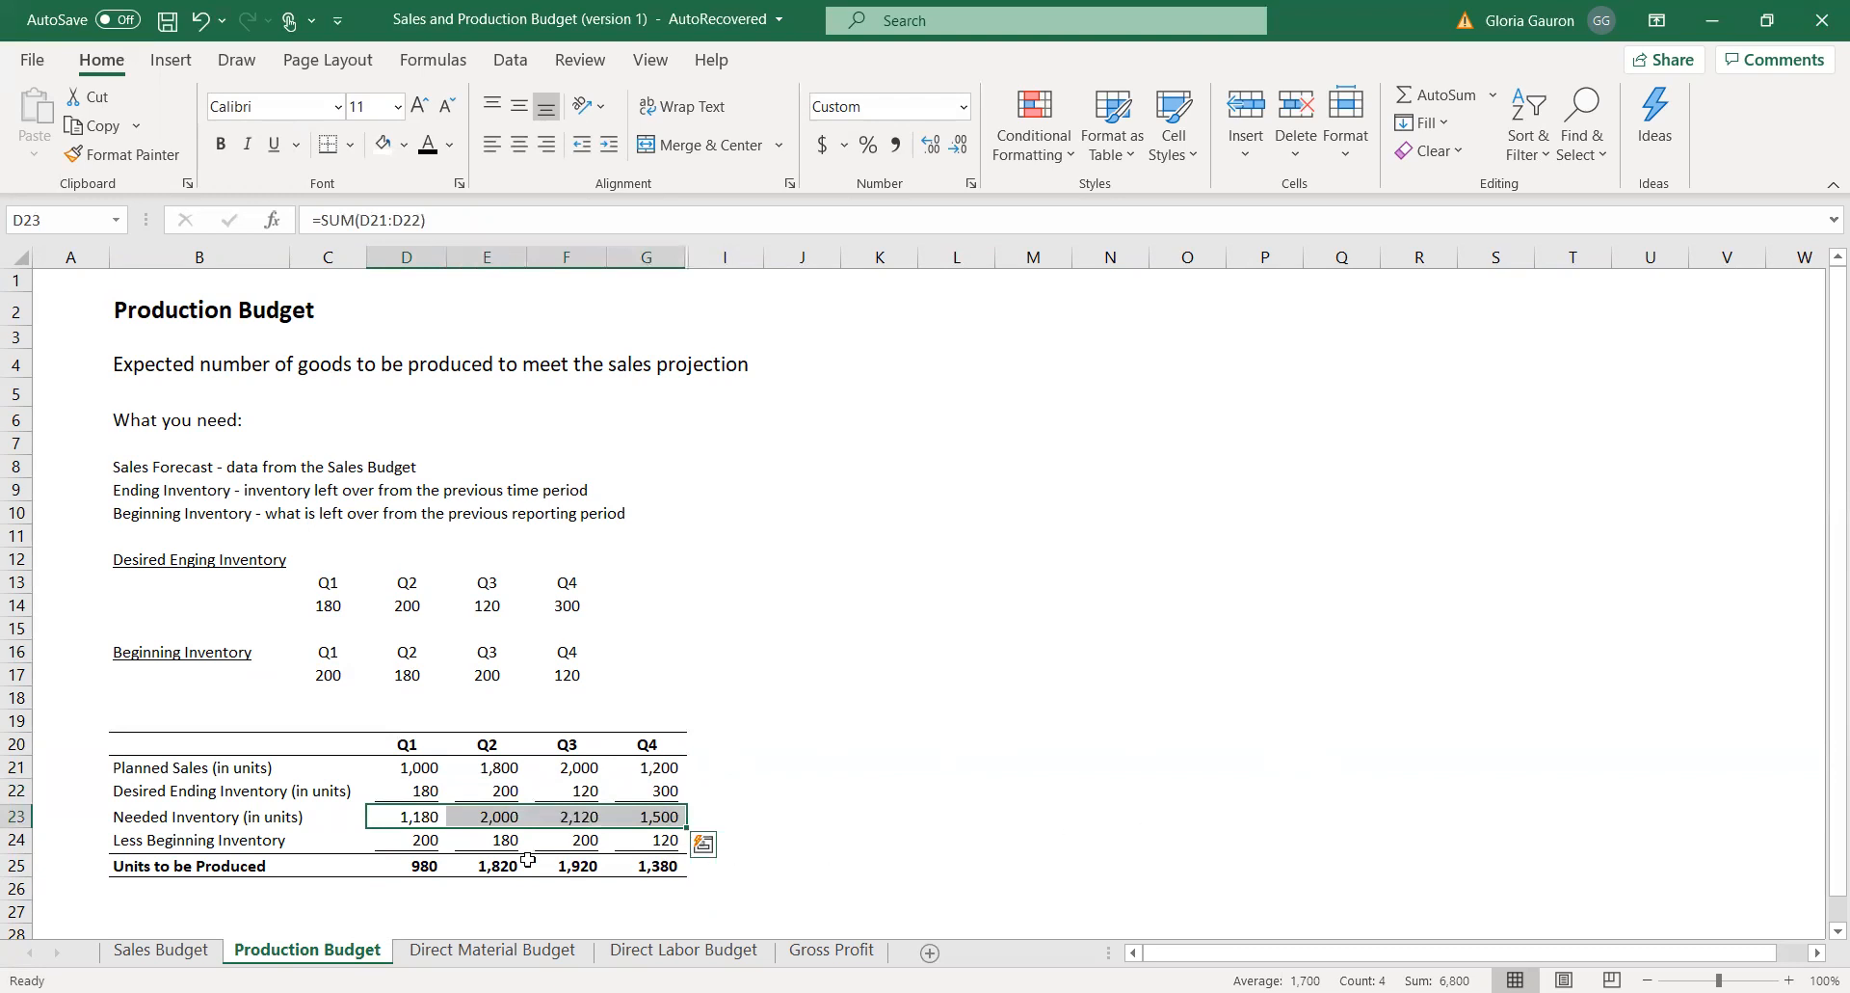
{"action": "left_click_drag", "start_coordinate": [405, 842], "coordinate": [662, 841]}
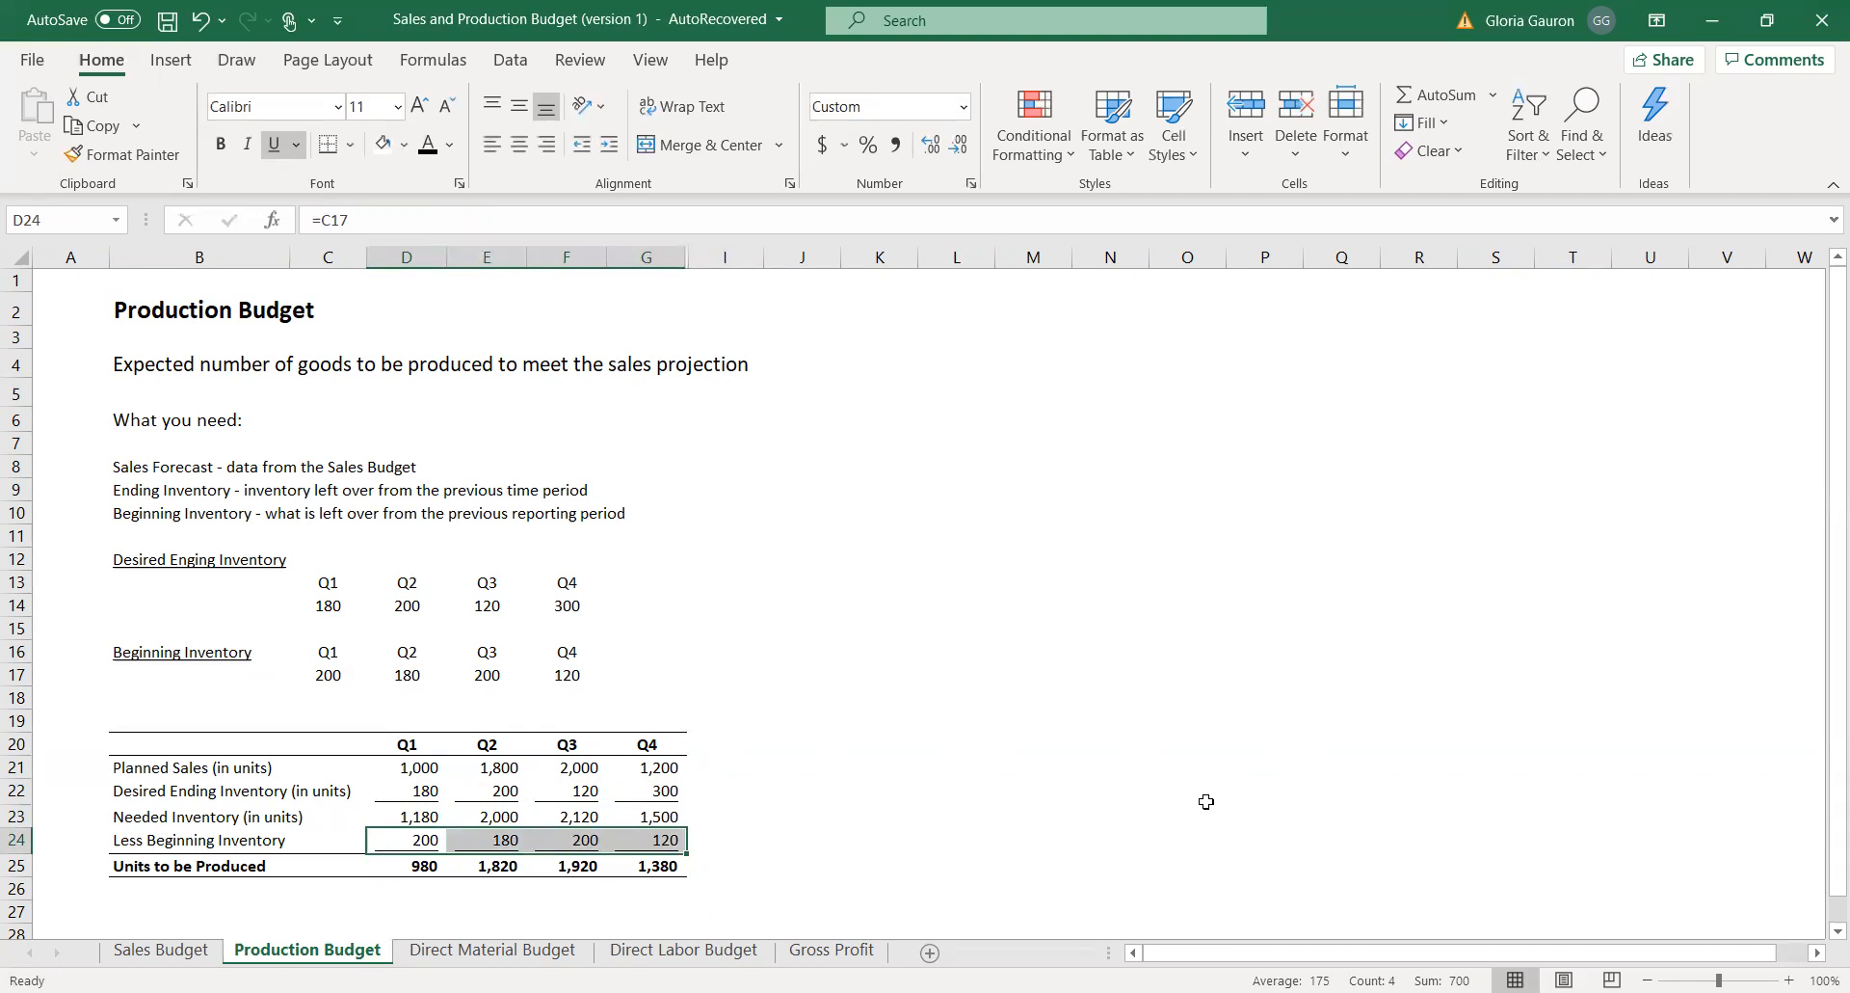
{"action": "left_click_drag", "start_coordinate": [432, 866], "coordinate": [662, 865]}
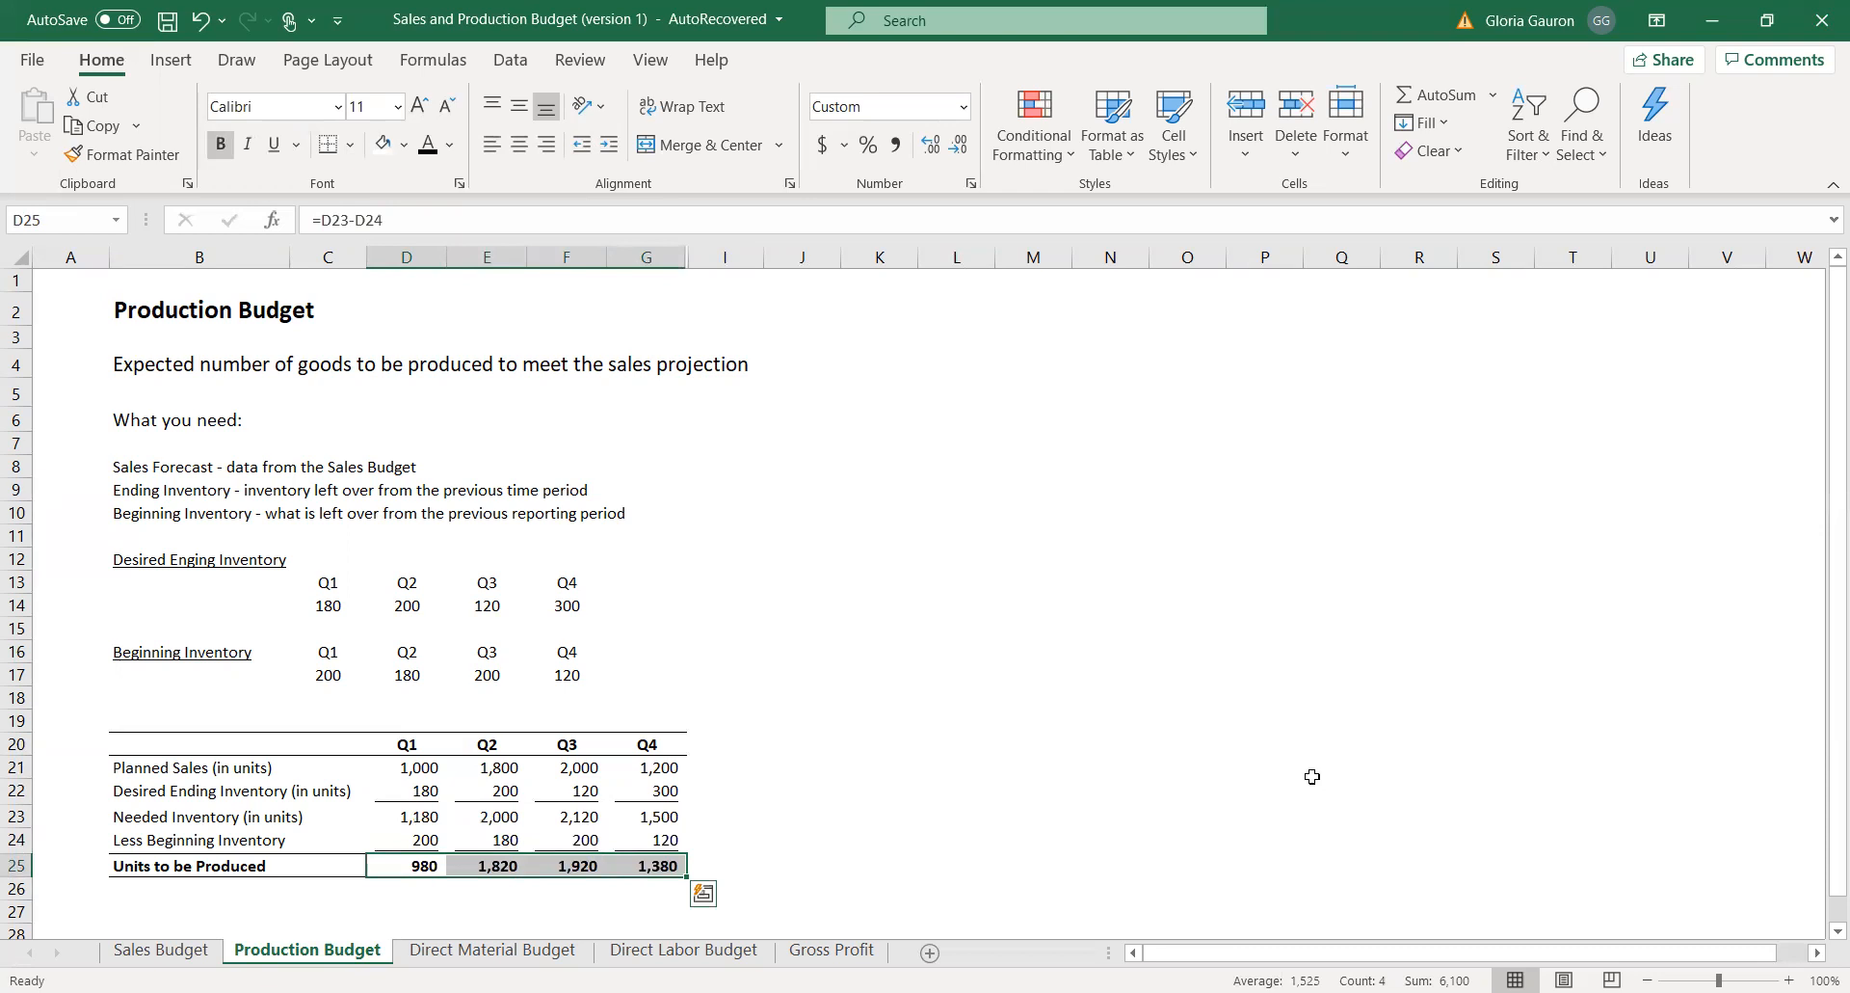
On the Direct Material Budget sheet, link Q1 Planned Production Needs in D23 to Units to be Produced in Production Budget D25.
{"action": "left_click", "coordinate": [514, 950]}
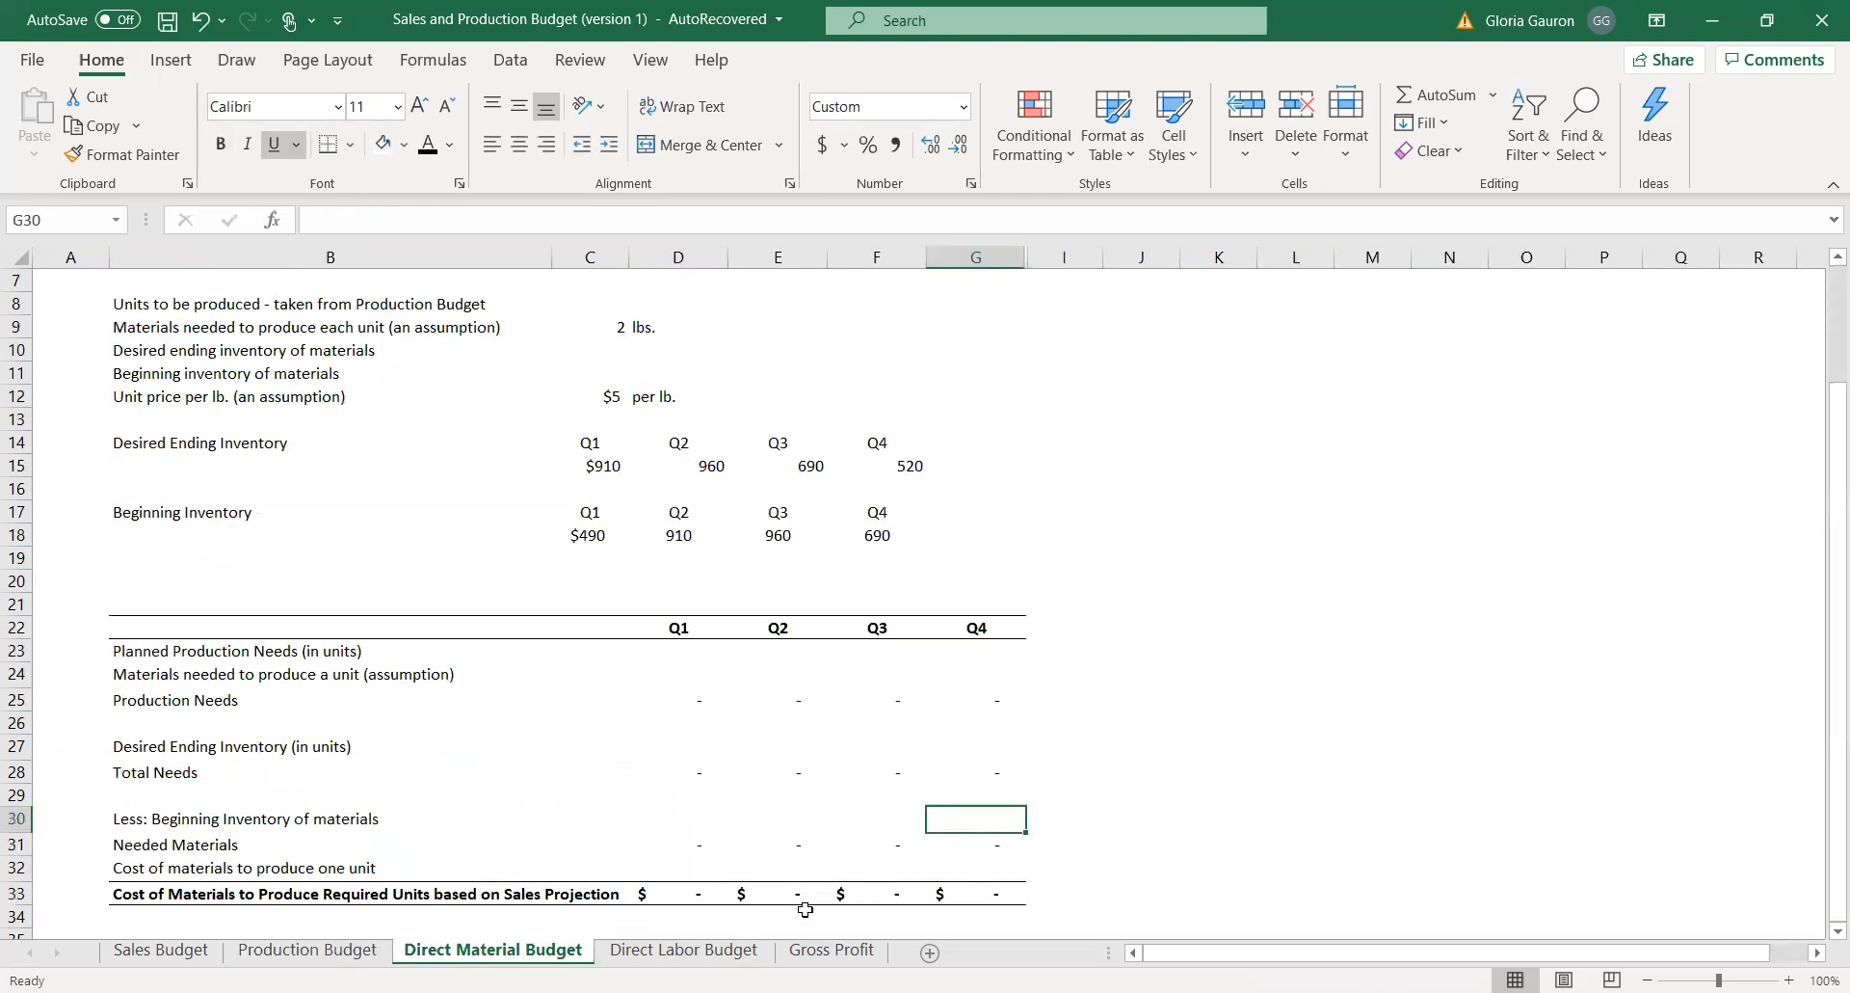
{"action": "left_click", "coordinate": [683, 652]}
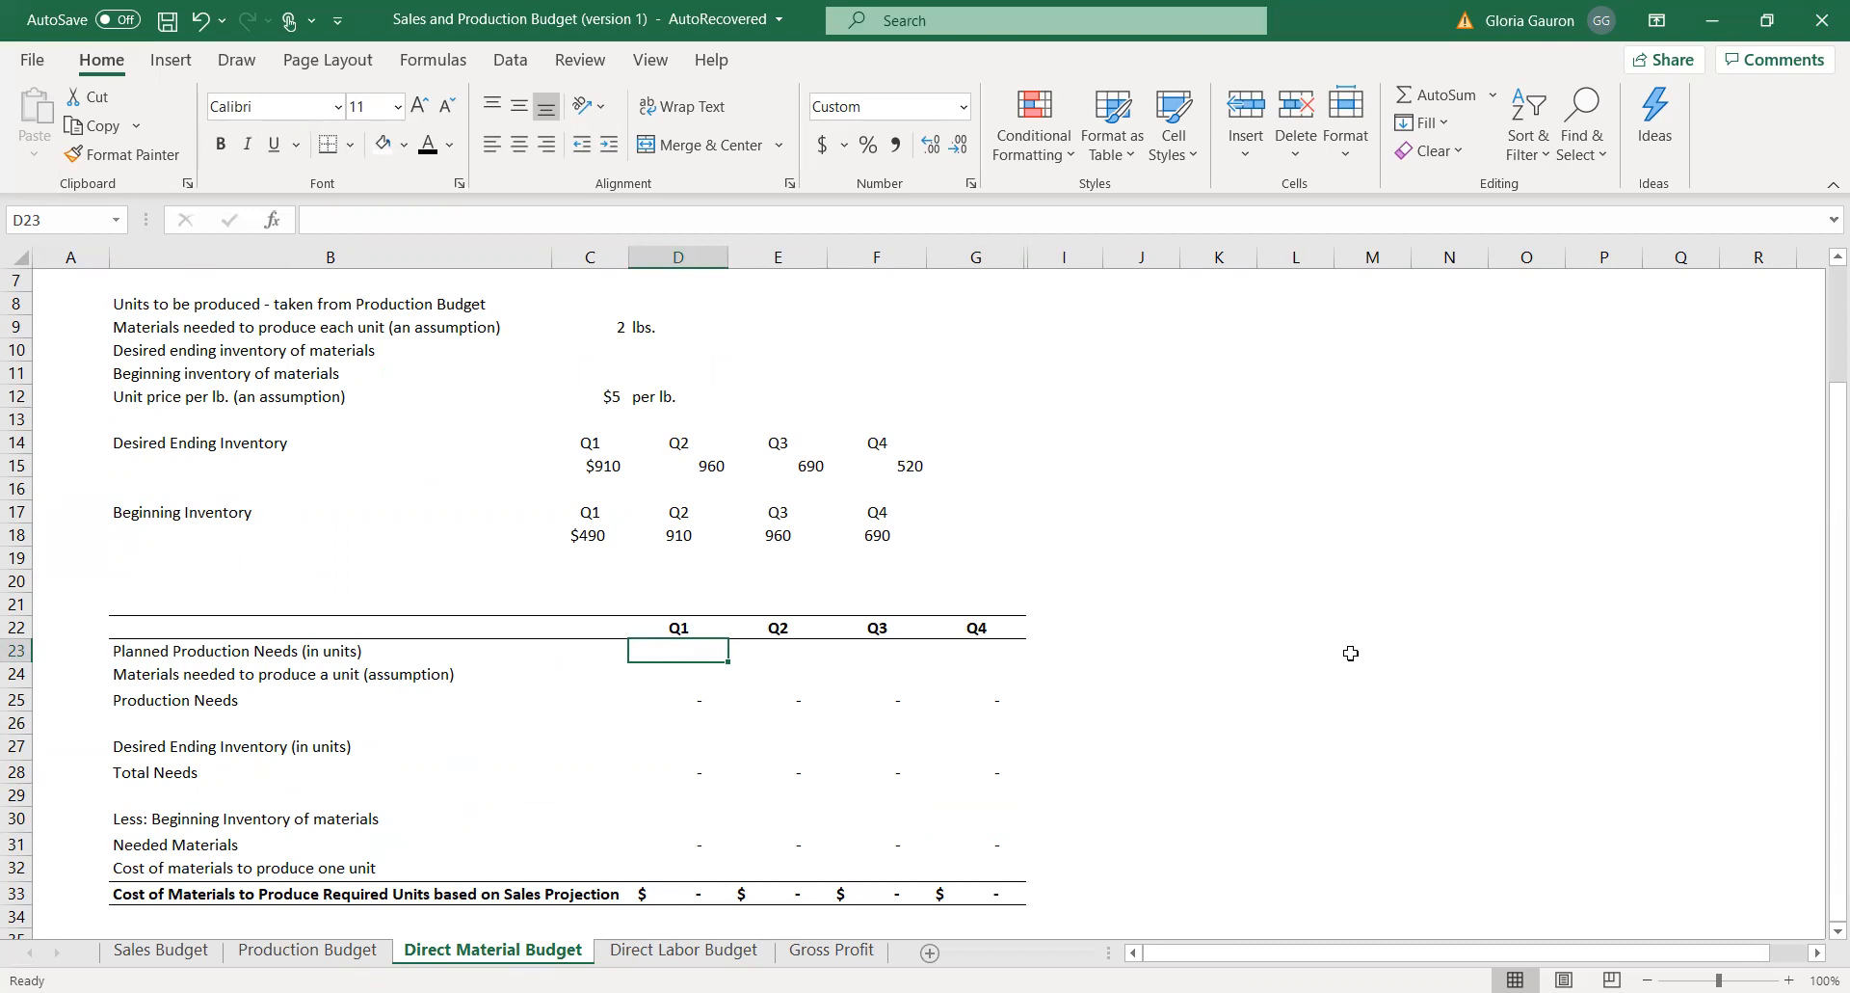
{"action": "type", "text": "="}
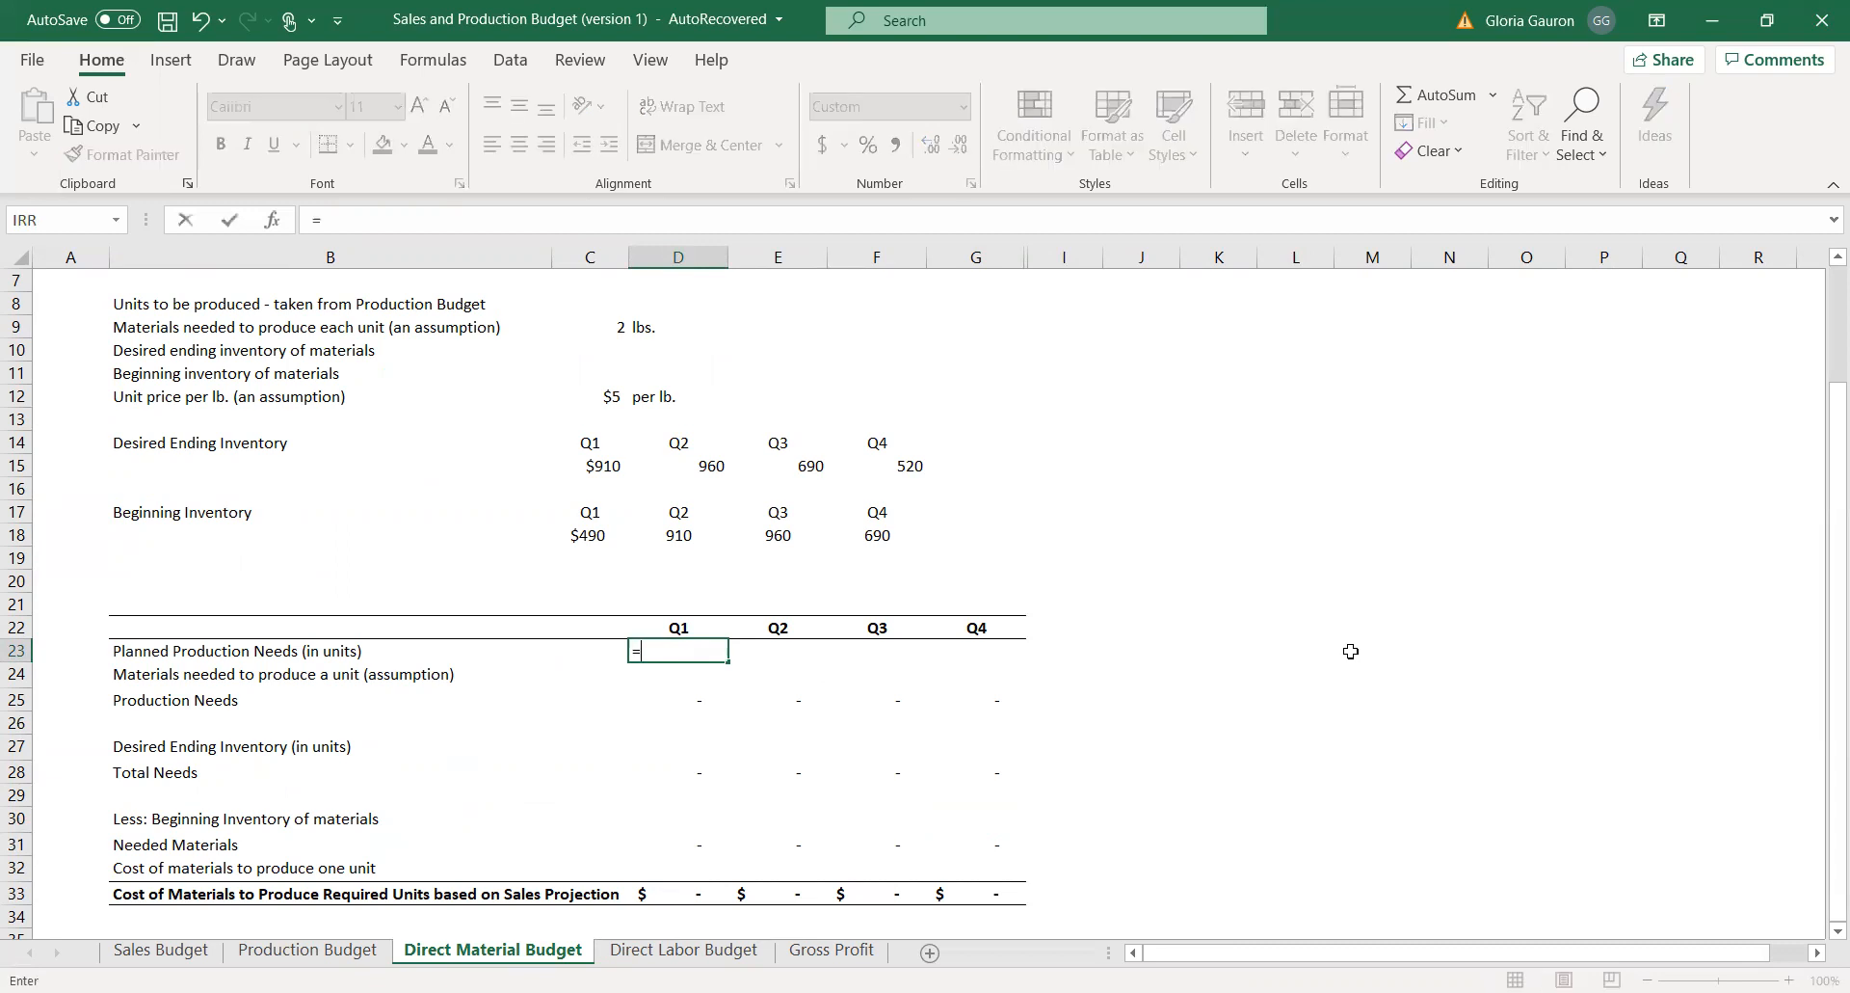
{"action": "left_click", "coordinate": [307, 952]}
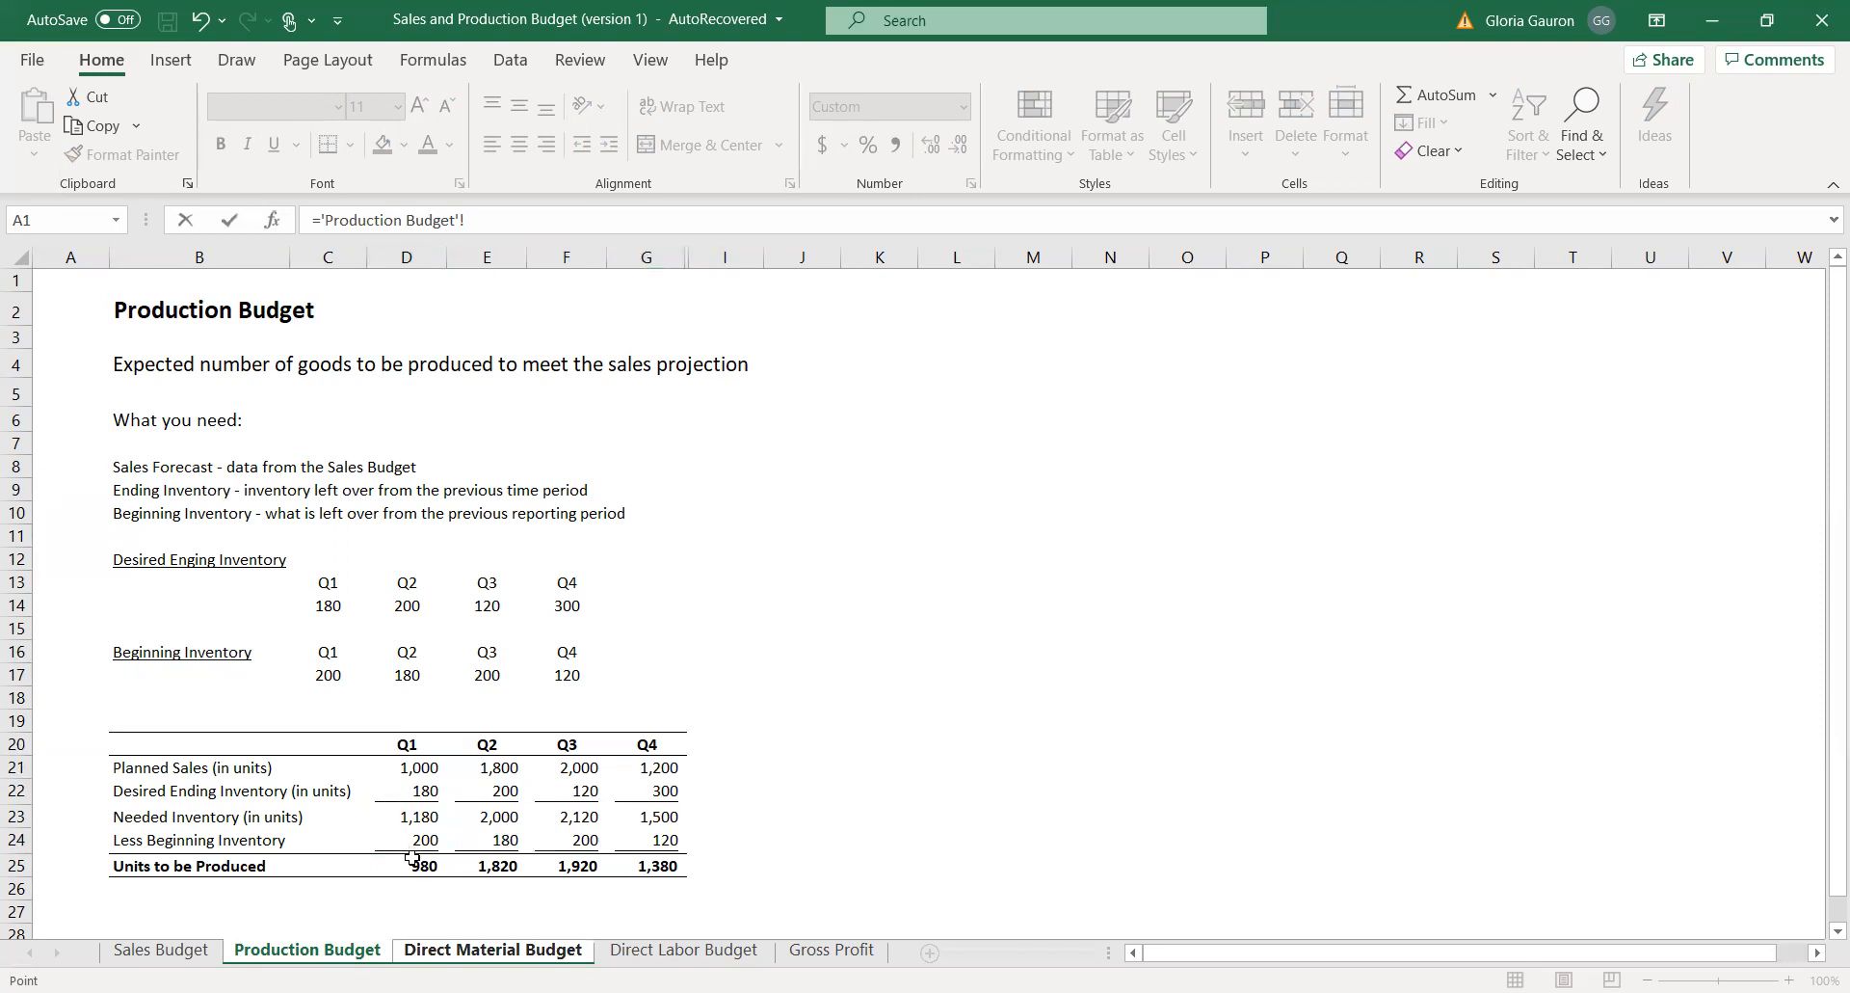
{"action": "left_click", "coordinate": [413, 861]}
{"action": "key", "text": "Return"}
Link Q2 Planned Production Needs in E23 to the Q2 Units to be Produced on the Production Budget sheet.
{"action": "left_click", "coordinate": [783, 652]}
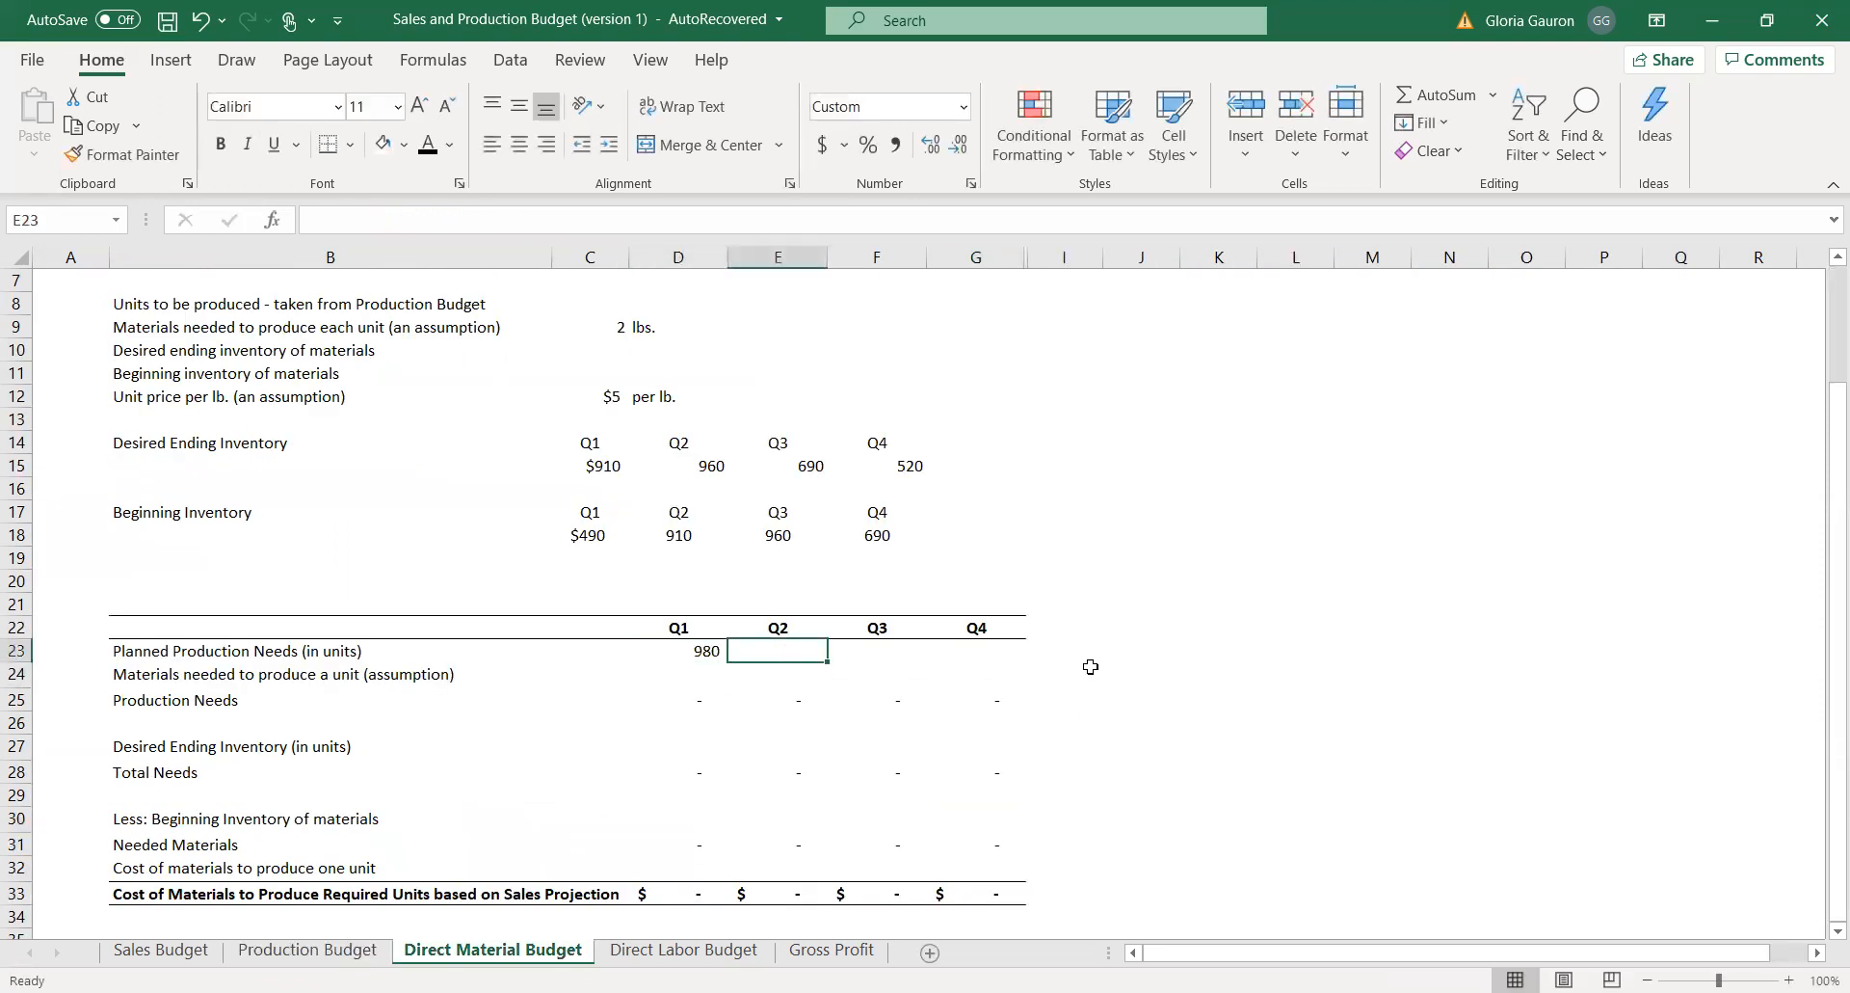
{"action": "type", "text": "="}
{"action": "left_click", "coordinate": [355, 952]}
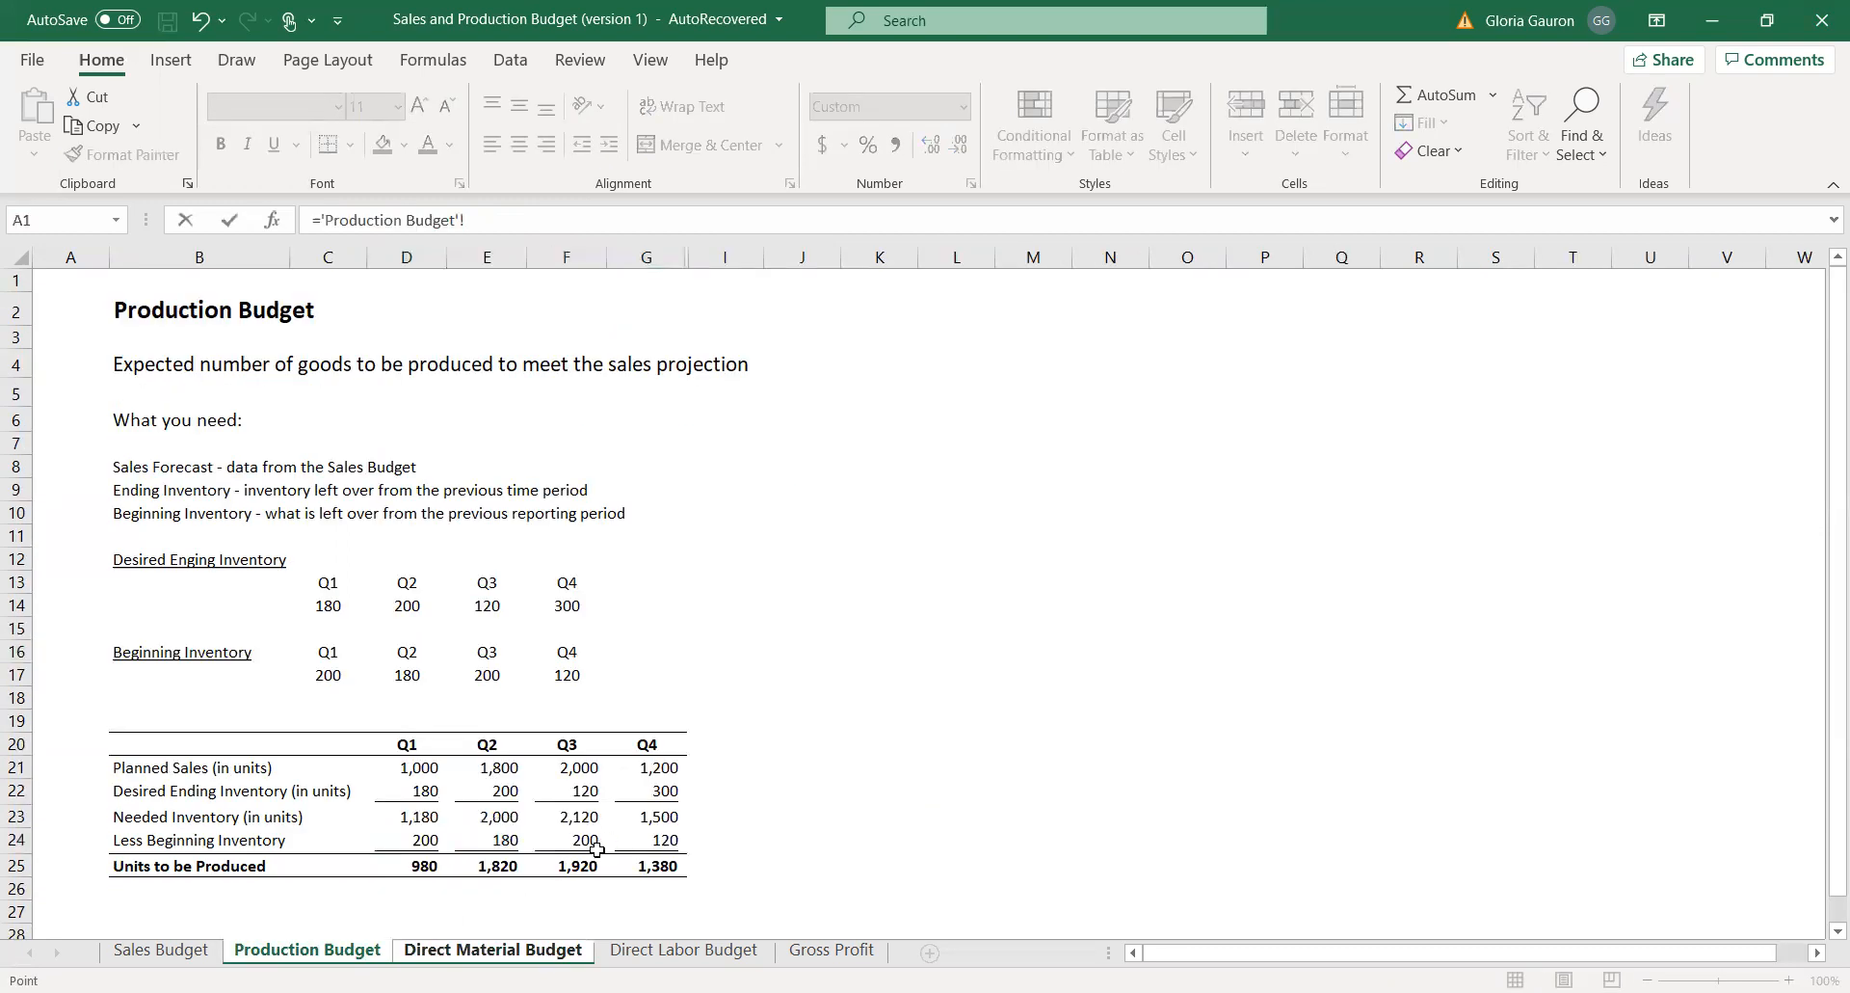
{"action": "left_click", "coordinate": [497, 867]}
{"action": "key", "text": "Return"}
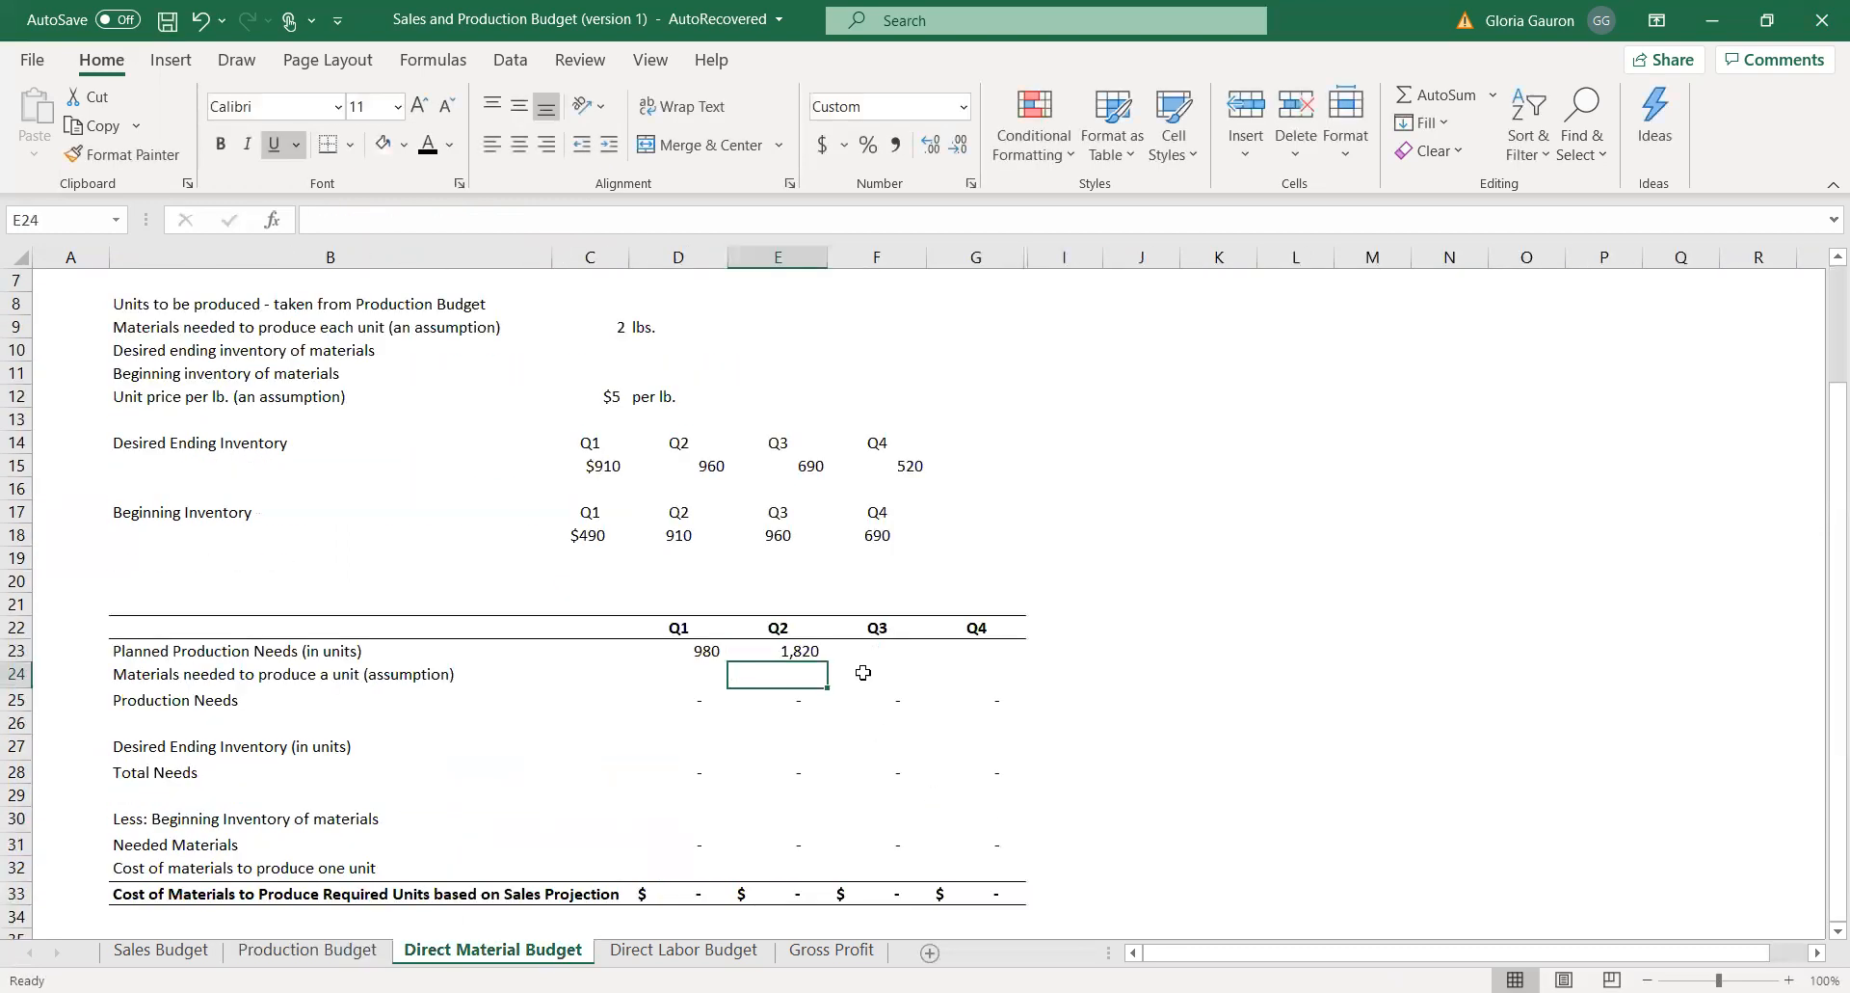
Link Q3 Planned Production Needs in F23 to Units to be Produced in Production Budget F25.
{"action": "left_click", "coordinate": [867, 656]}
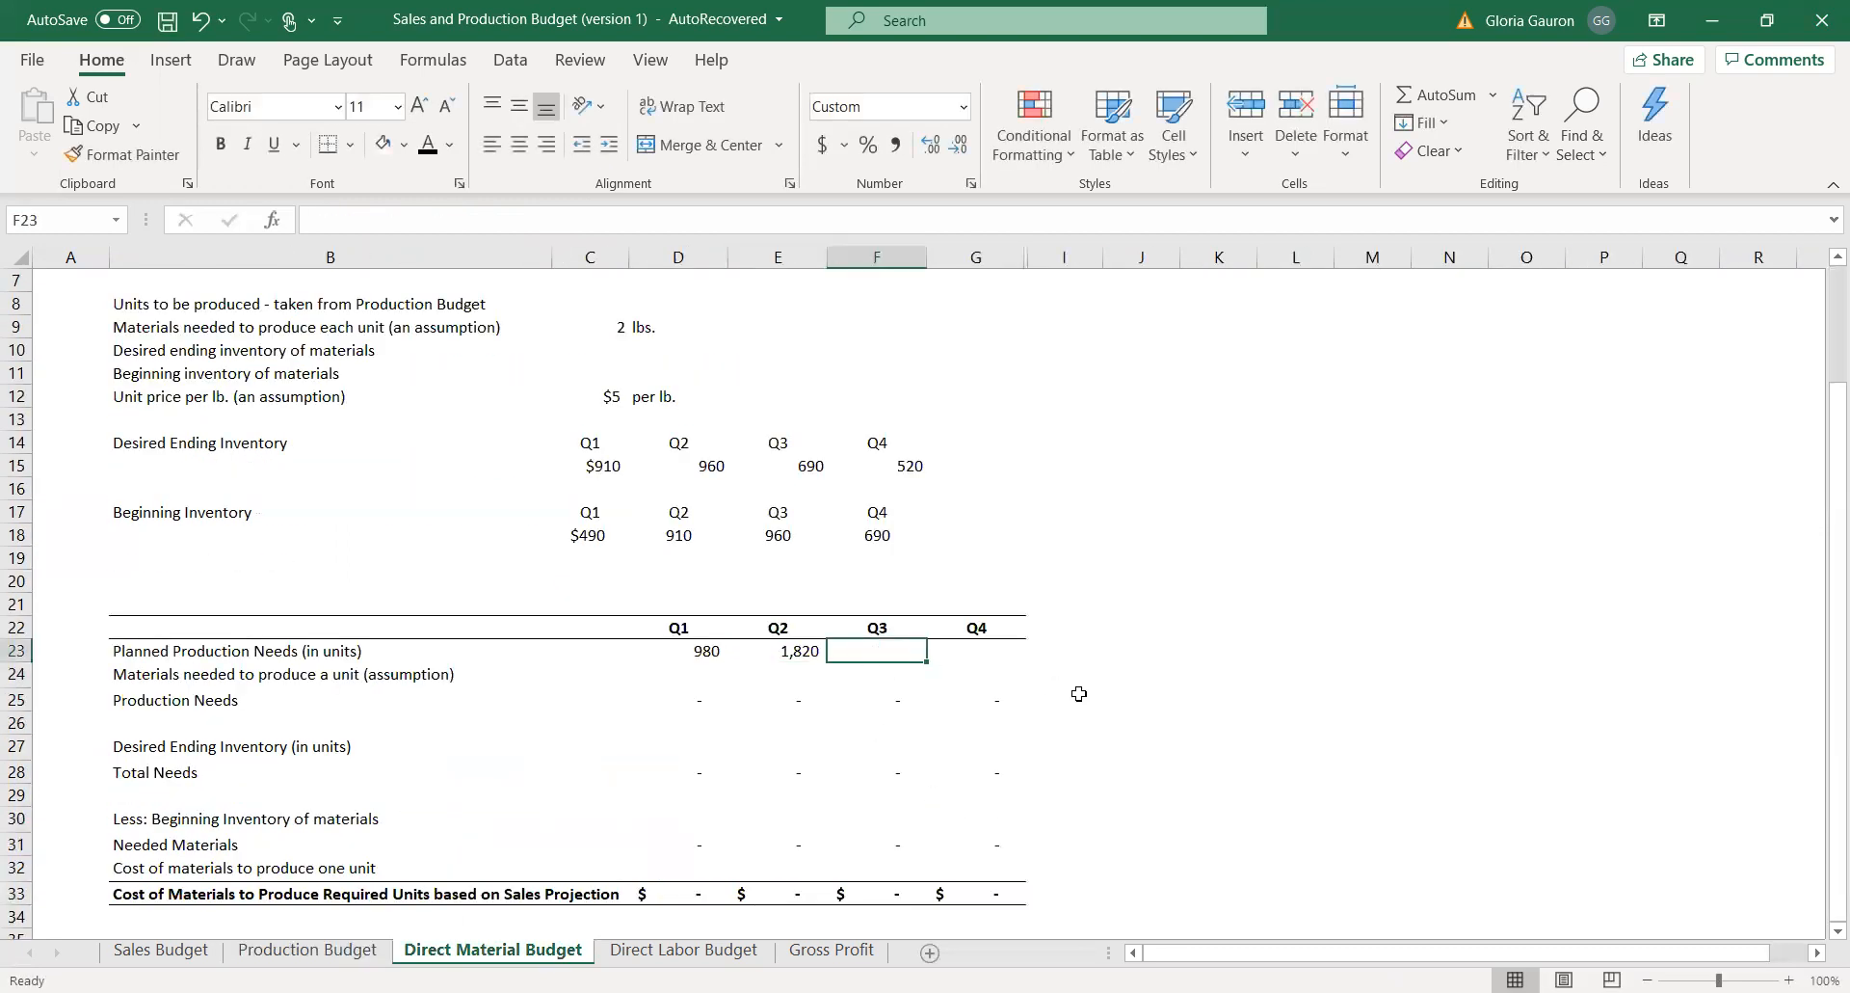
{"action": "left_click", "coordinate": [289, 952]}
{"action": "left_click", "coordinate": [599, 864]}
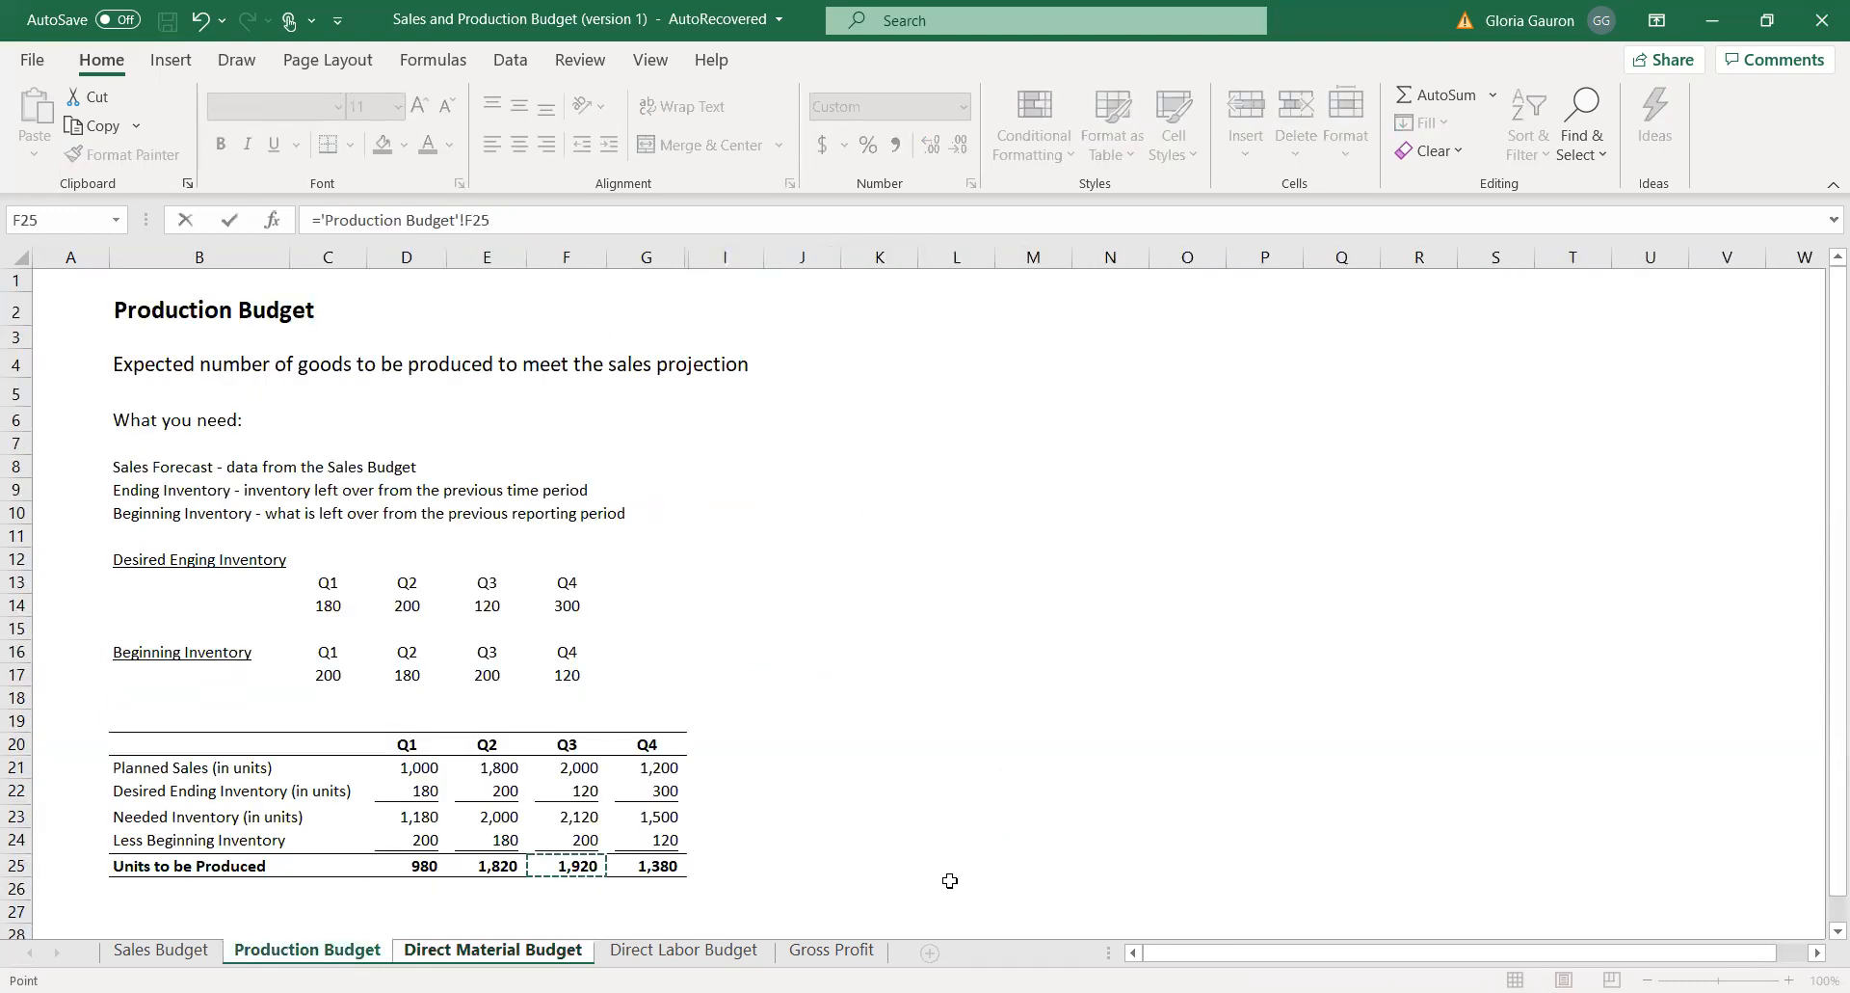
{"action": "key", "text": "Return"}
Link Q4 Planned Production Needs in G23 to the Q4 Units to be Produced on the Production Budget sheet.
{"action": "left_click", "coordinate": [975, 665]}
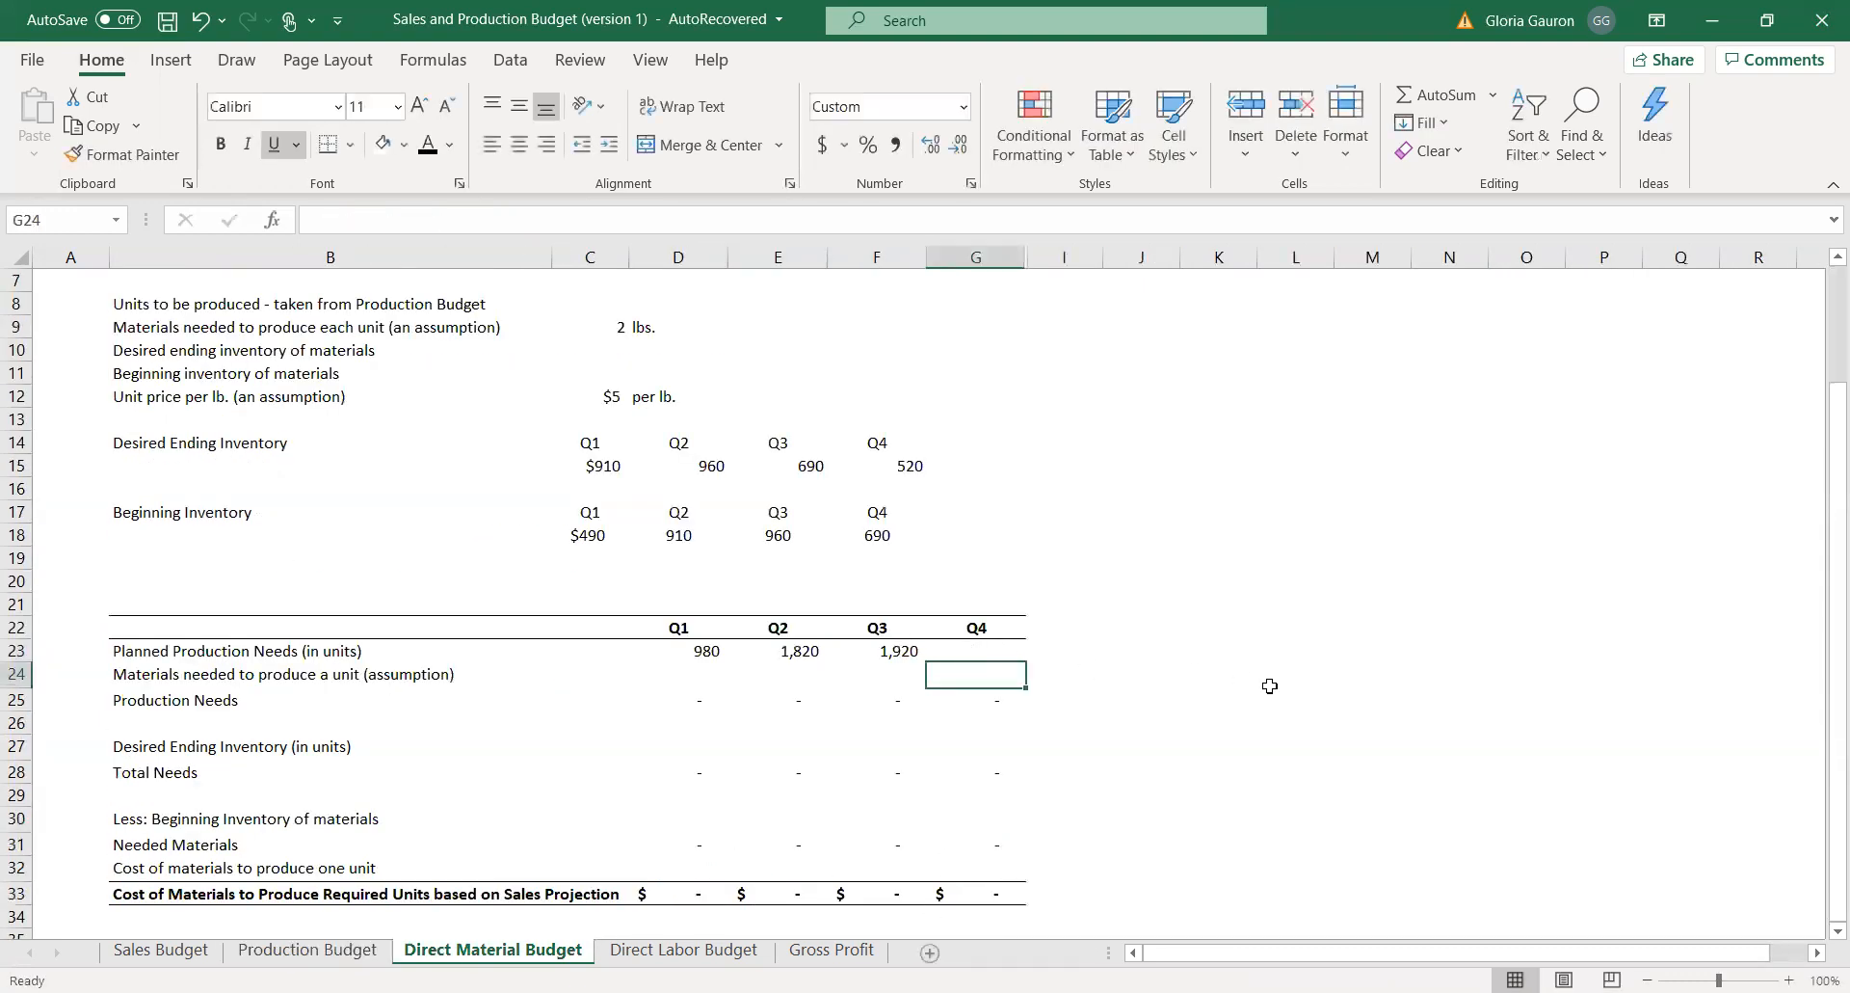
{"action": "left_click", "coordinate": [959, 651]}
{"action": "type", "text": "="}
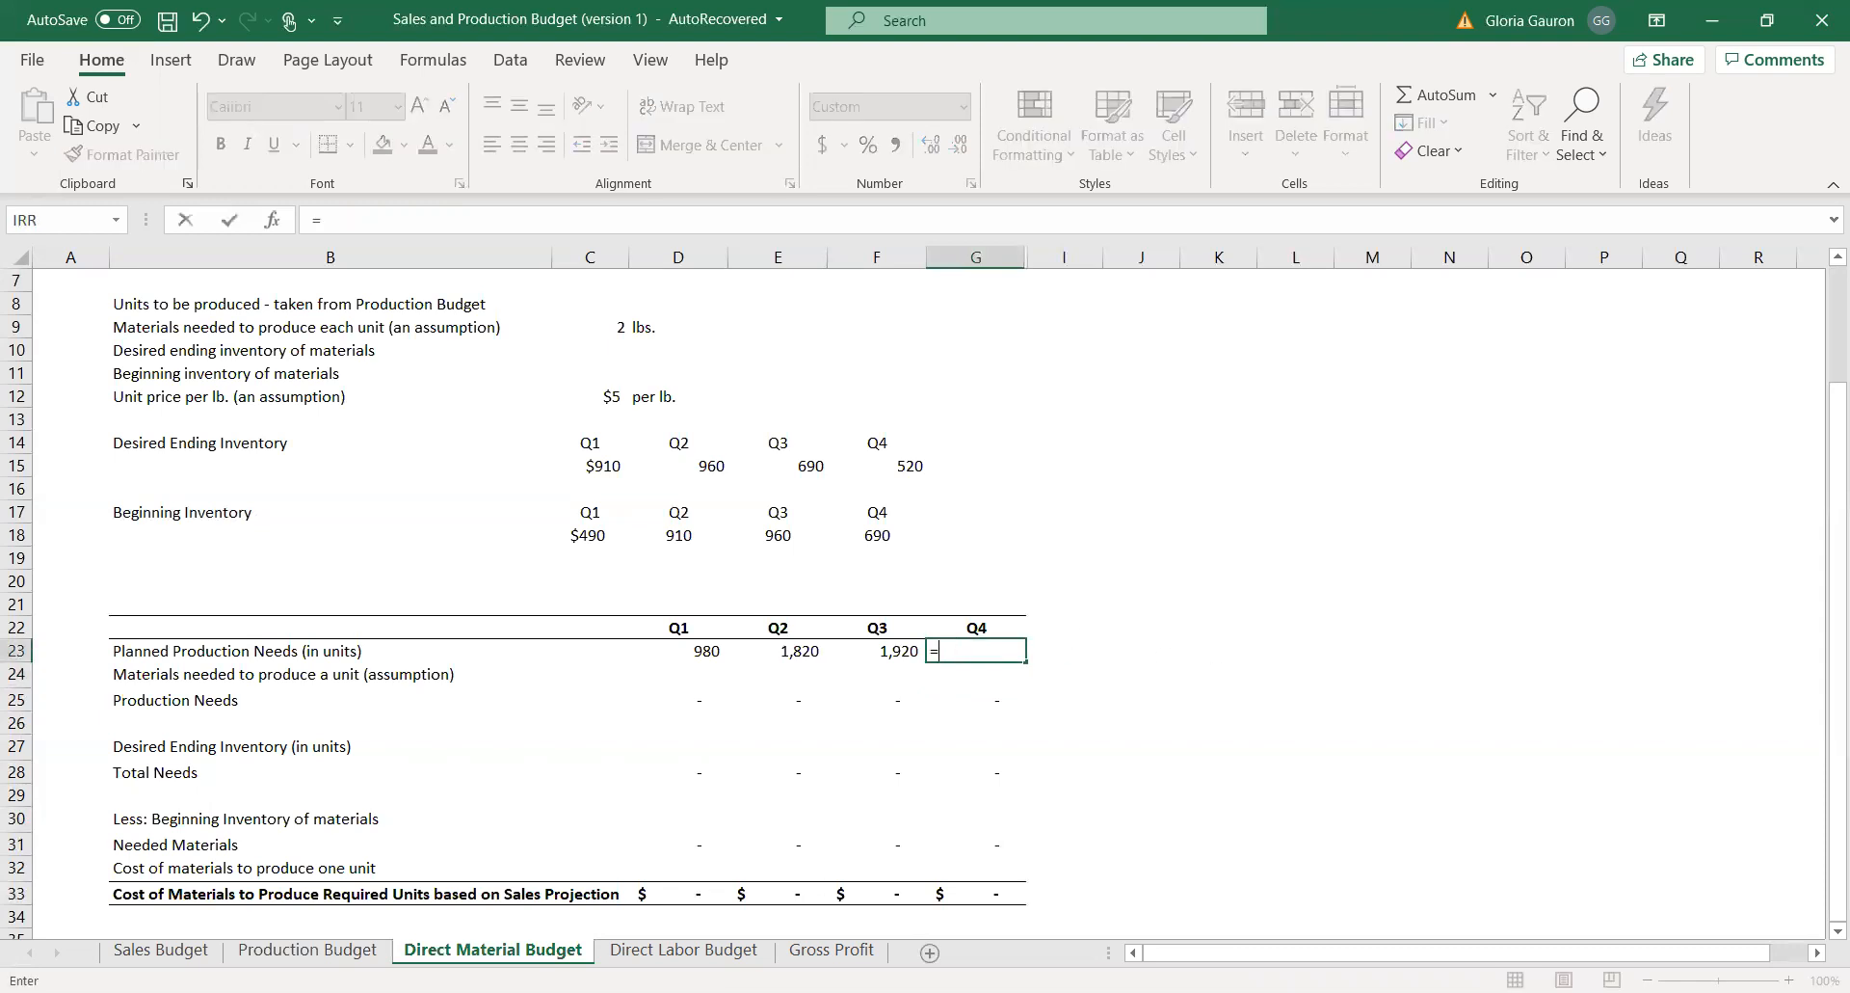
{"action": "left_click", "coordinate": [306, 951]}
{"action": "left_click", "coordinate": [643, 866]}
{"action": "key", "text": "Return"}
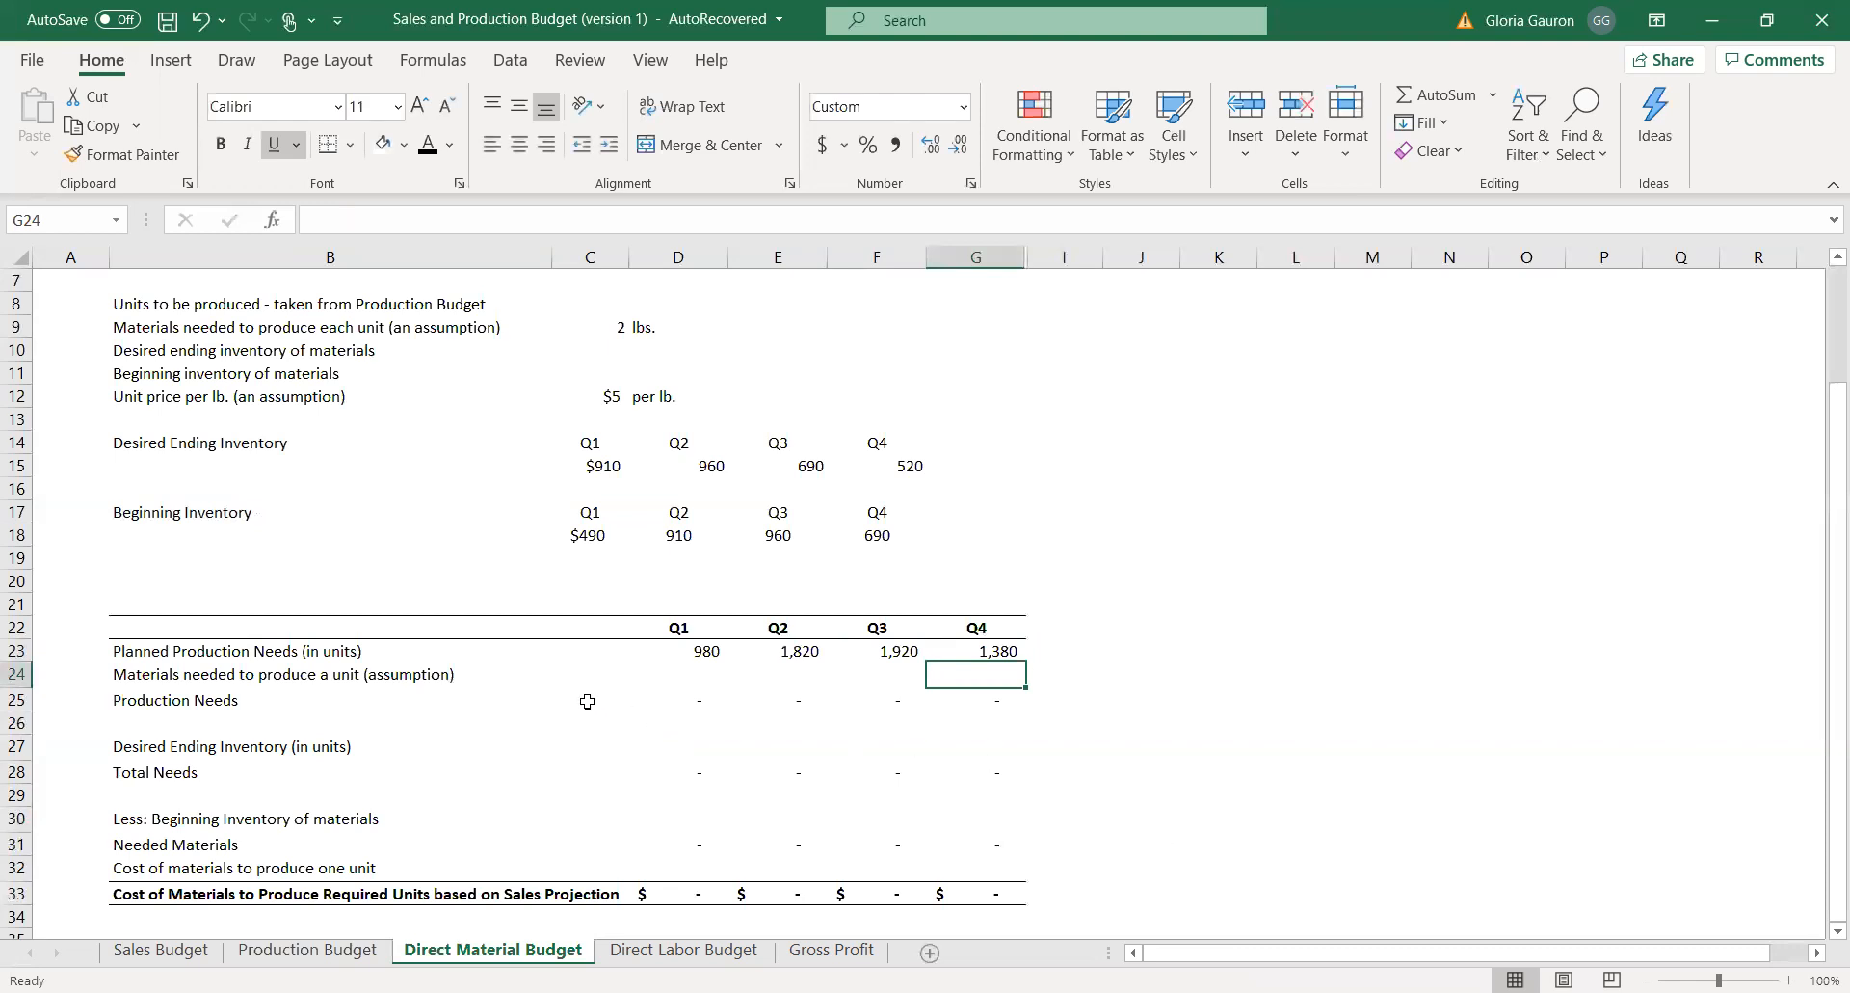
Review the Planned Production Needs row and the assumption for materials needed to produce each unit.
{"action": "left_click_drag", "start_coordinate": [682, 653], "coordinate": [1002, 678]}
{"action": "left_click", "coordinate": [1481, 654]}
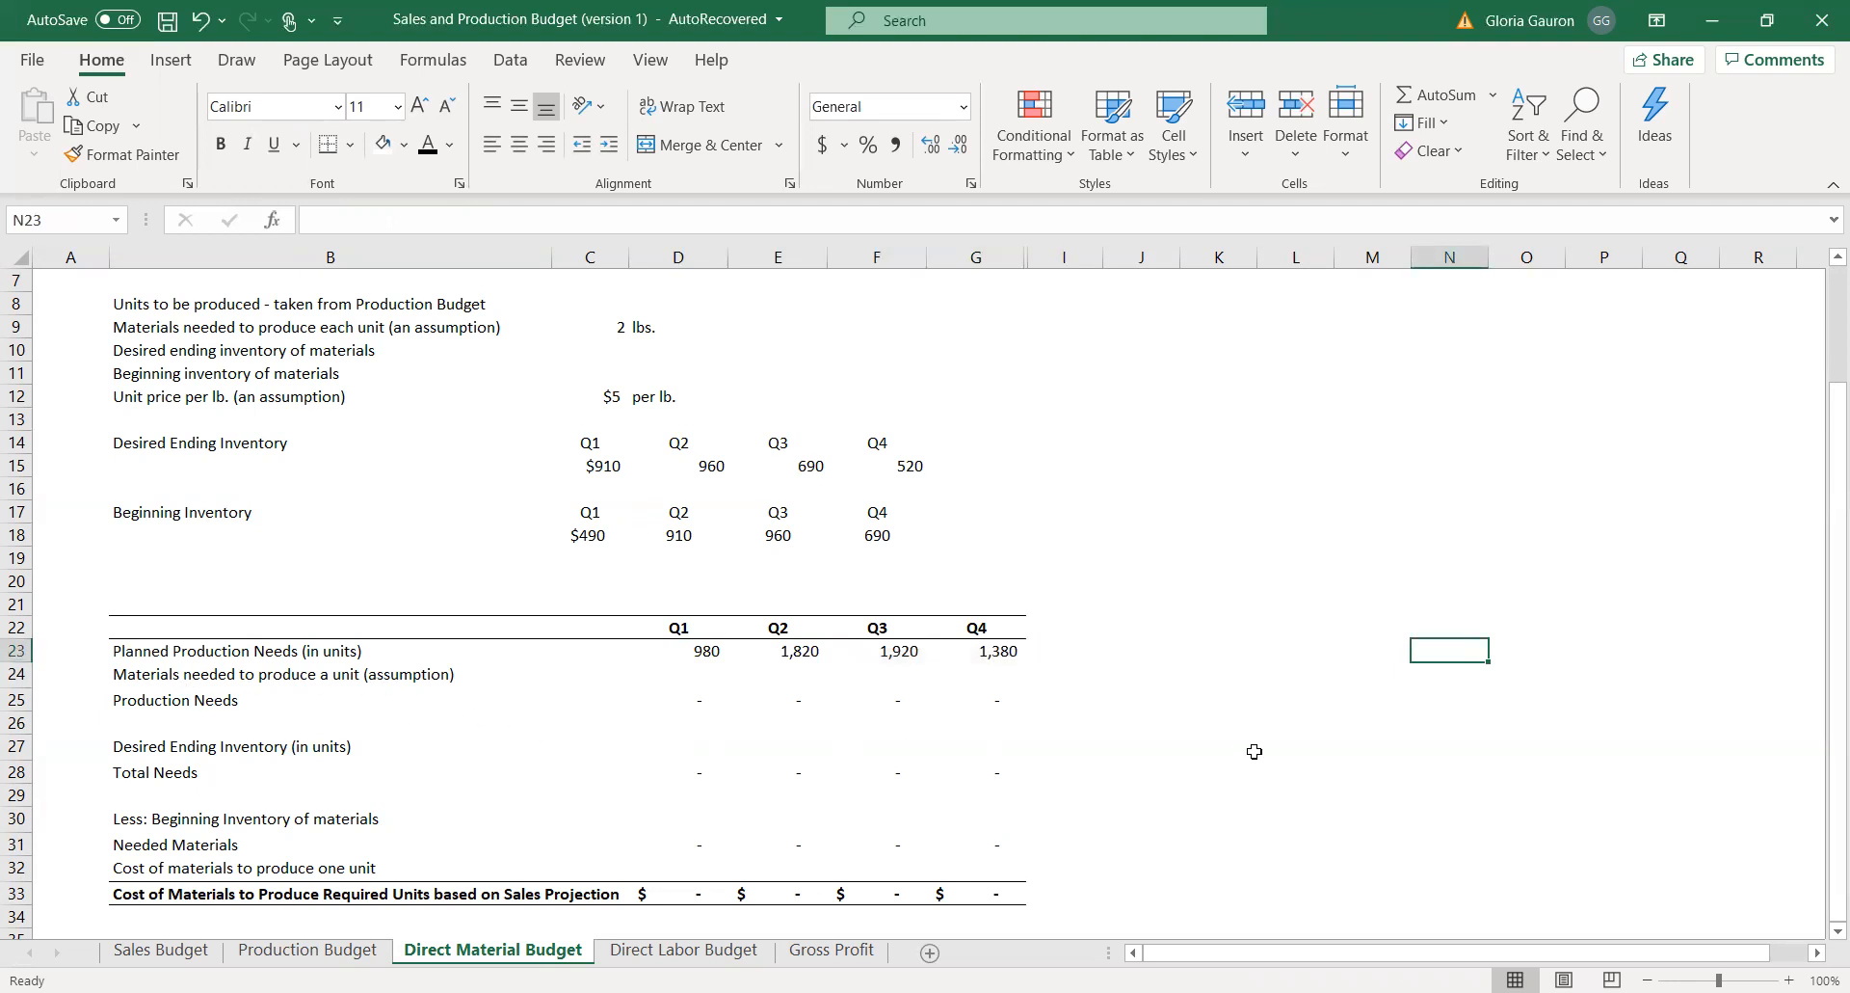
{"action": "left_click_drag", "start_coordinate": [252, 330], "coordinate": [645, 331]}
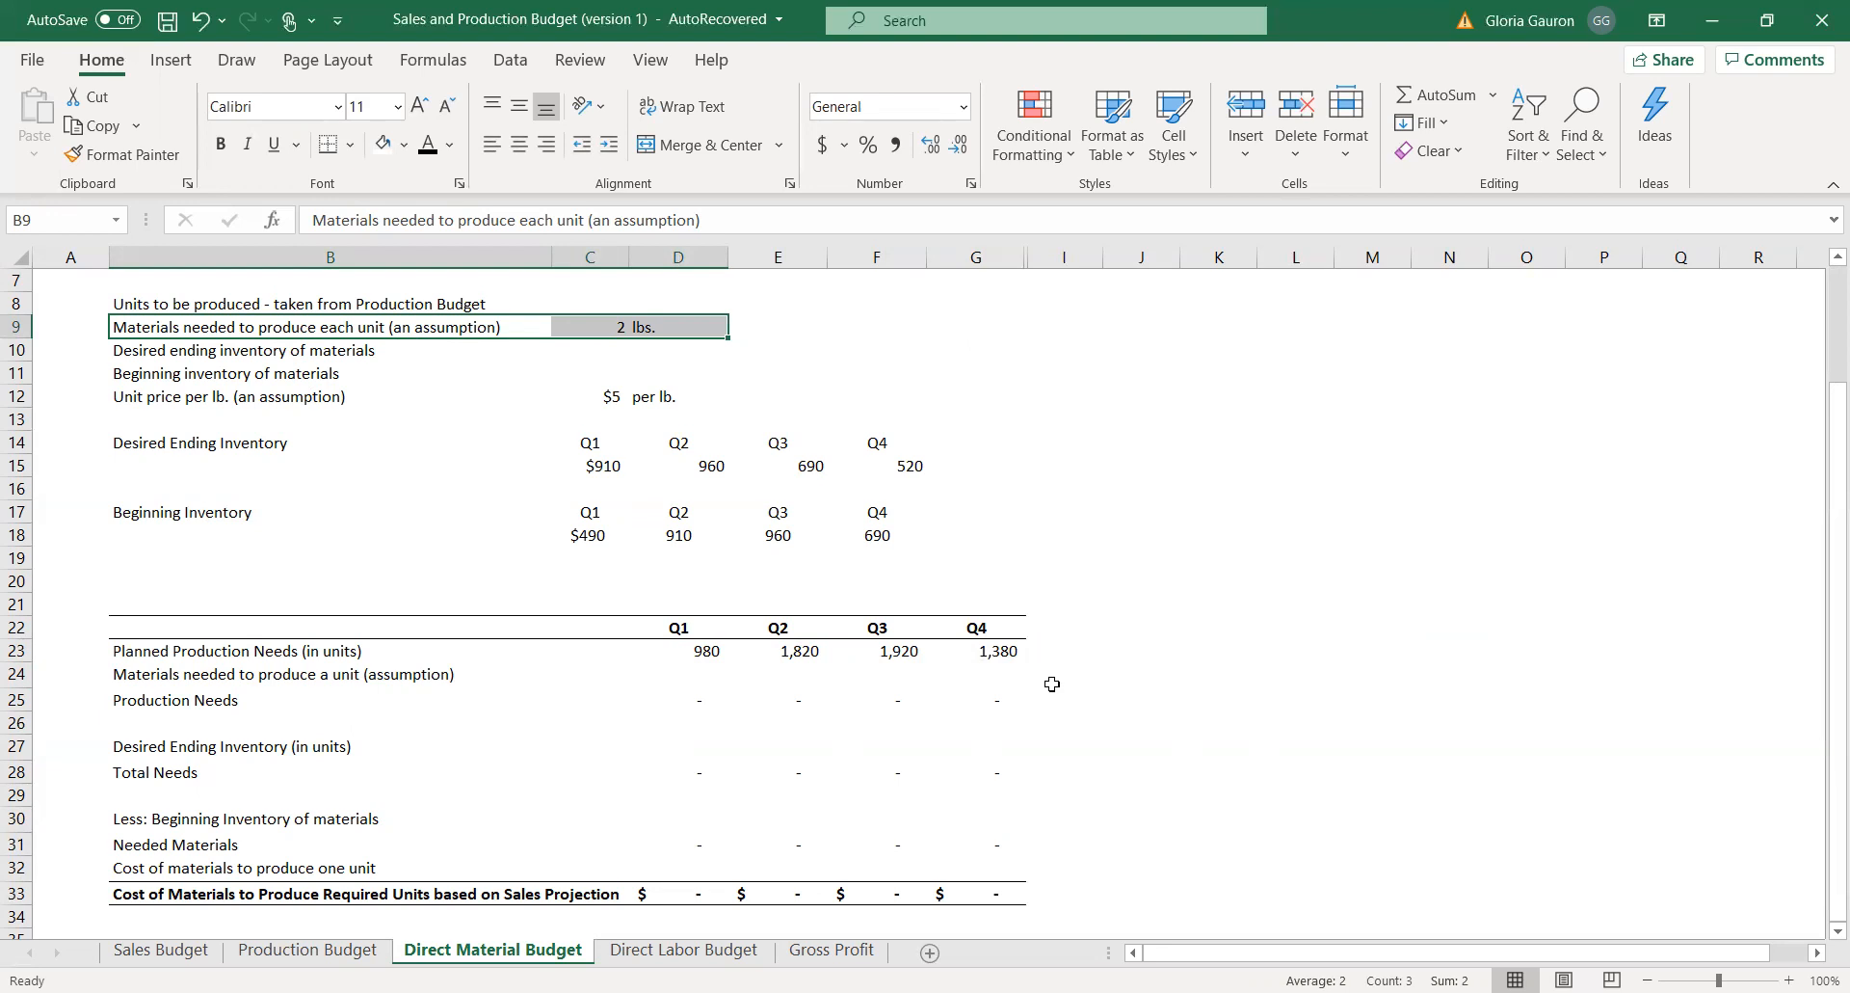
Enter 2 as the materials needed to produce a unit for Q1 to Q4 in D24:G24.
{"action": "left_click", "coordinate": [712, 676]}
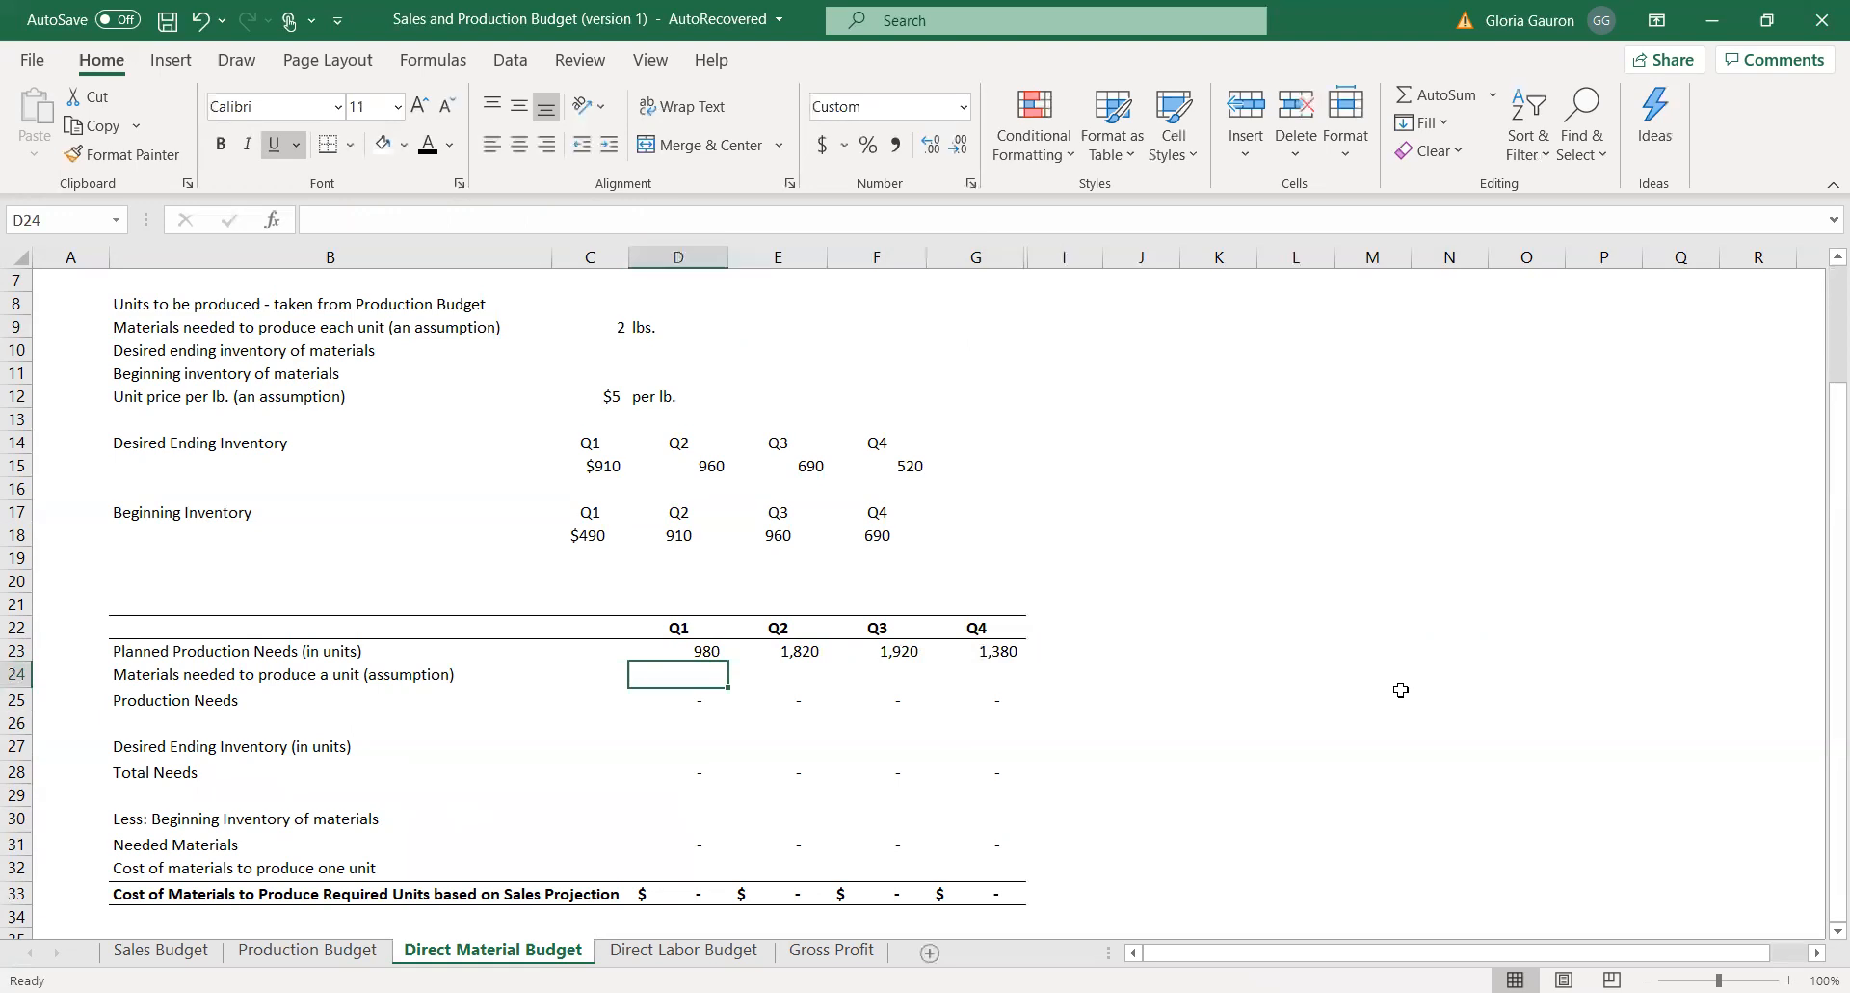
{"action": "type", "text": "2"}
{"action": "key", "text": "Tab"}
{"action": "type", "text": "2"}
{"action": "key", "text": "Tab"}
{"action": "type", "text": "2"}
{"action": "key", "text": "Tab"}
{"action": "type", "text": "2"}
{"action": "key", "text": "Right"}
{"action": "type", "text": "2"}
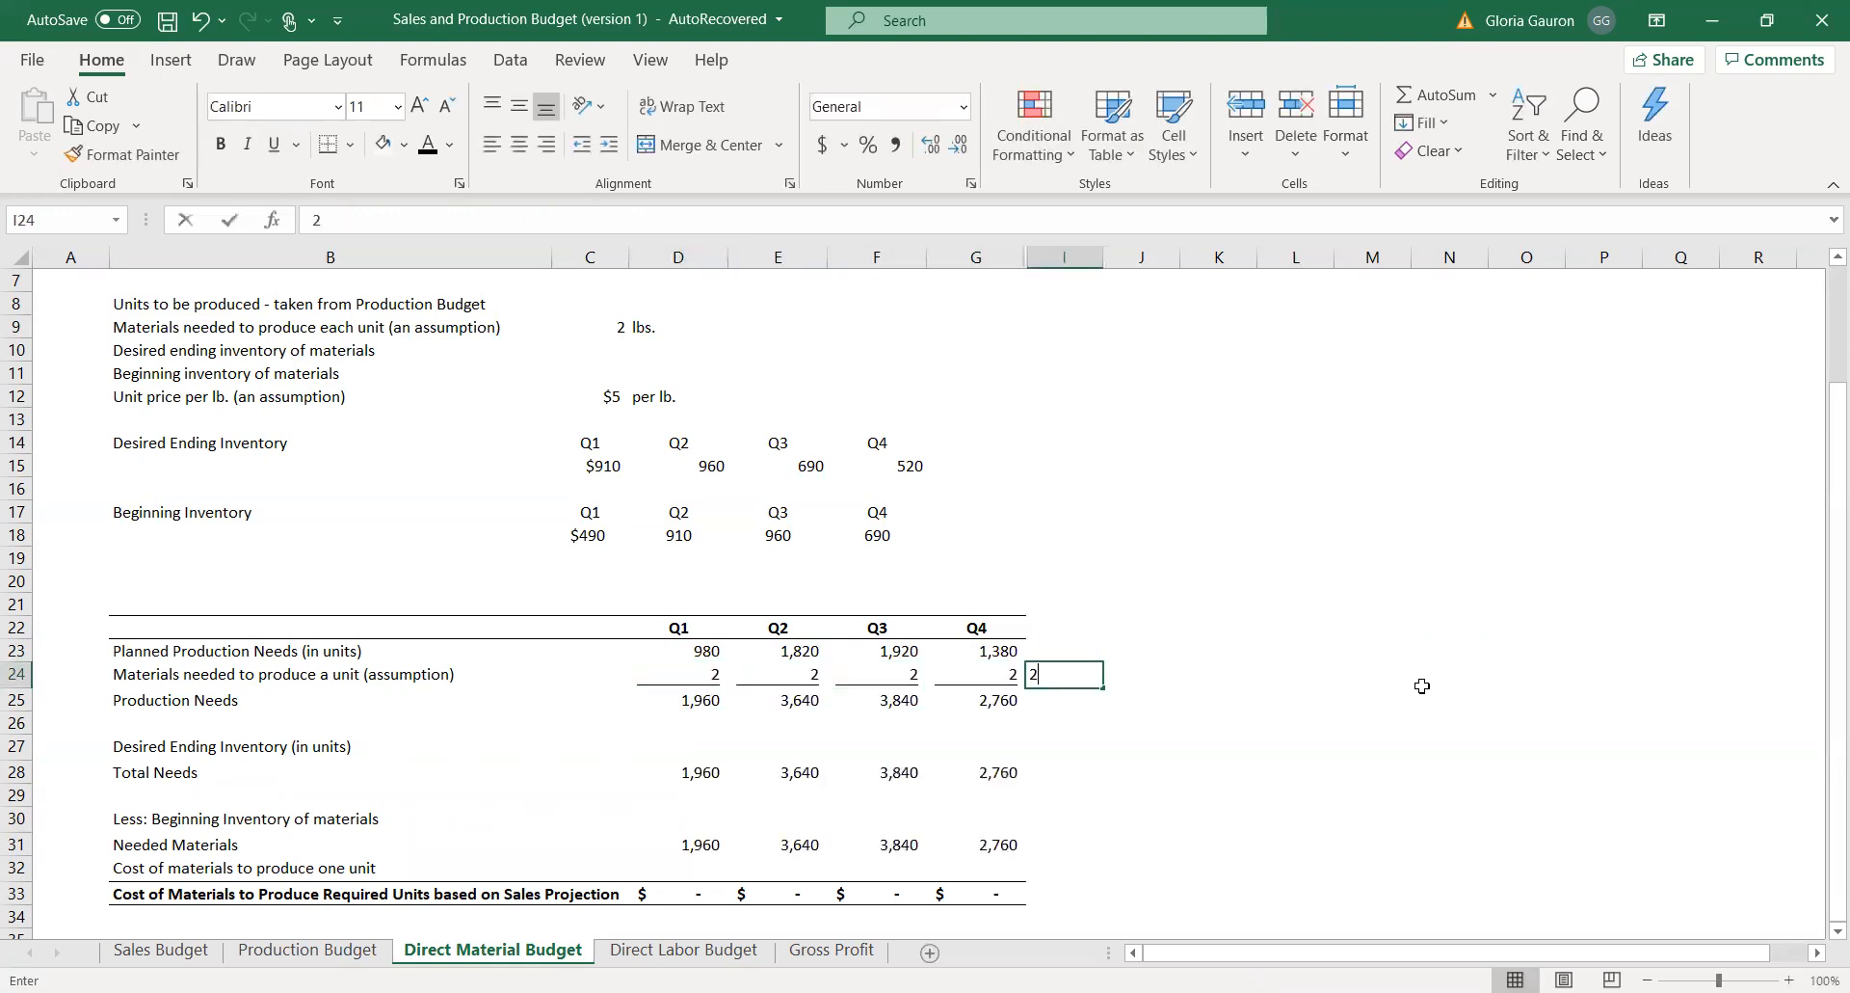
{"action": "key", "text": "Left"}
{"action": "key", "text": "Left"}
{"action": "key", "text": "Right"}
{"action": "key", "text": "Right"}
Set the Q1 and Q2 materials needed per unit in D24 and E24 to reference the assumption in C9.
{"action": "left_click", "coordinate": [687, 673]}
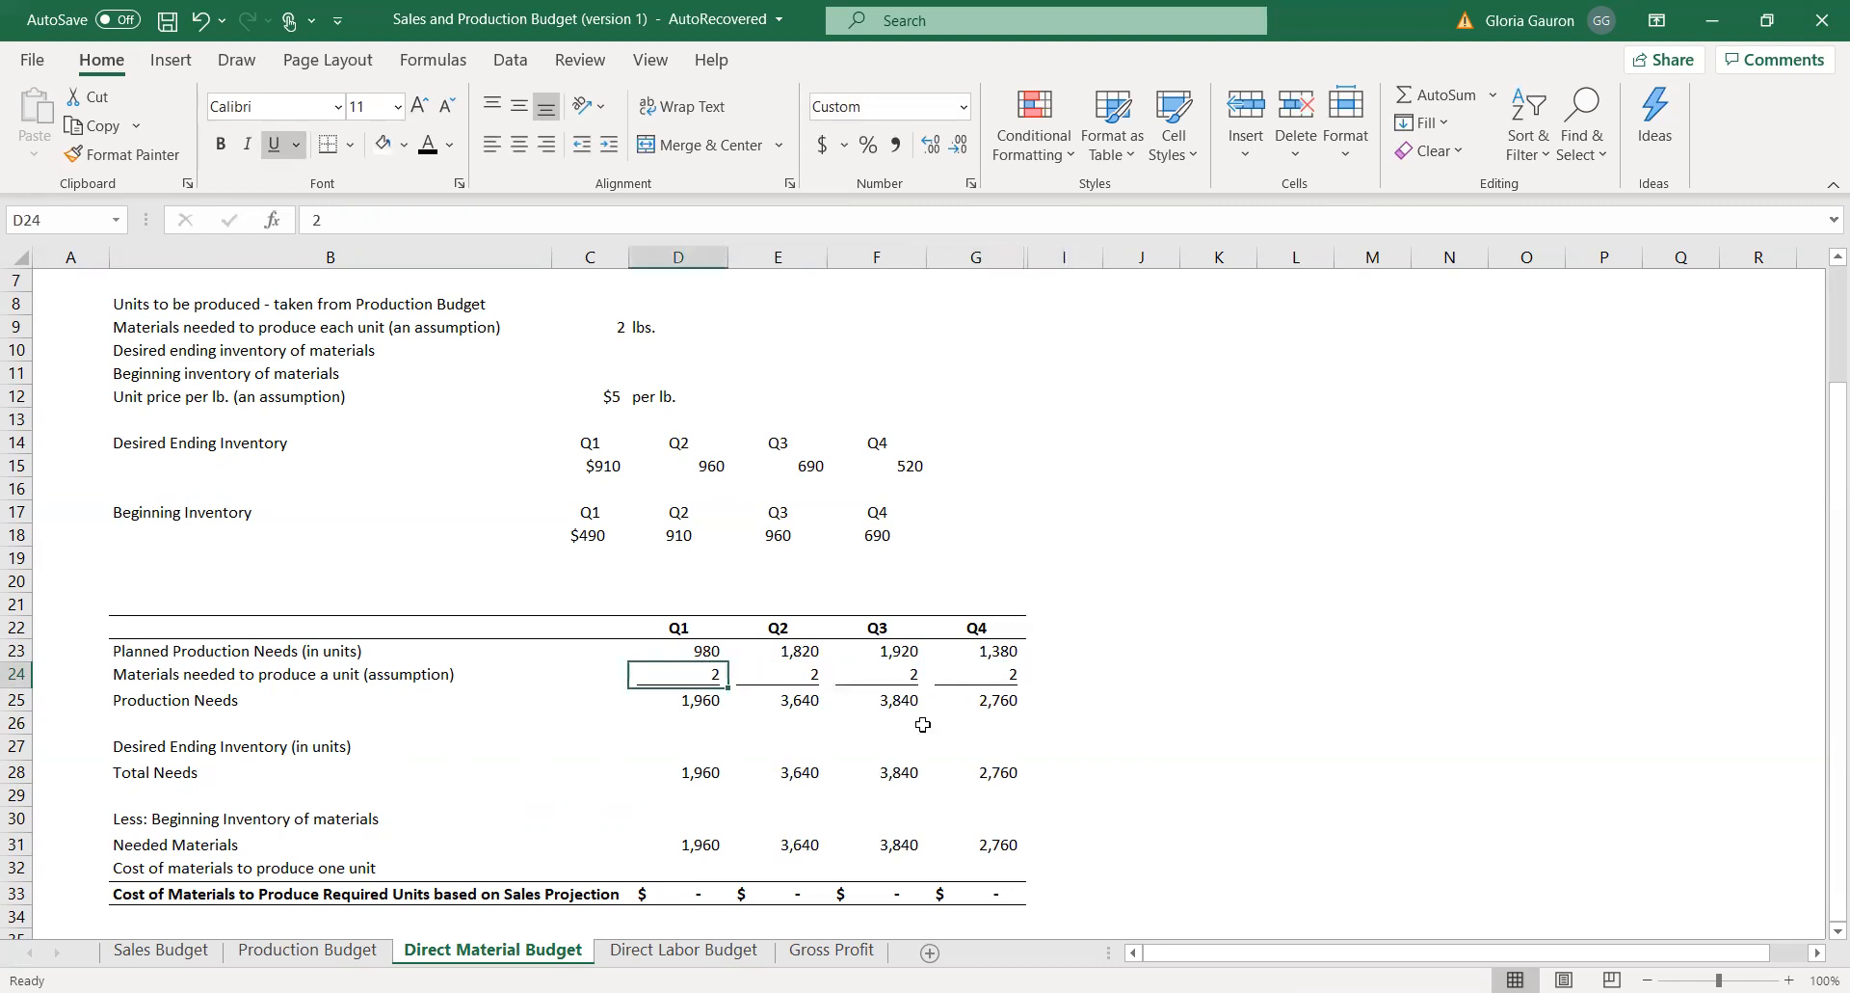
{"action": "type", "text": "="}
{"action": "left_click", "coordinate": [590, 330]}
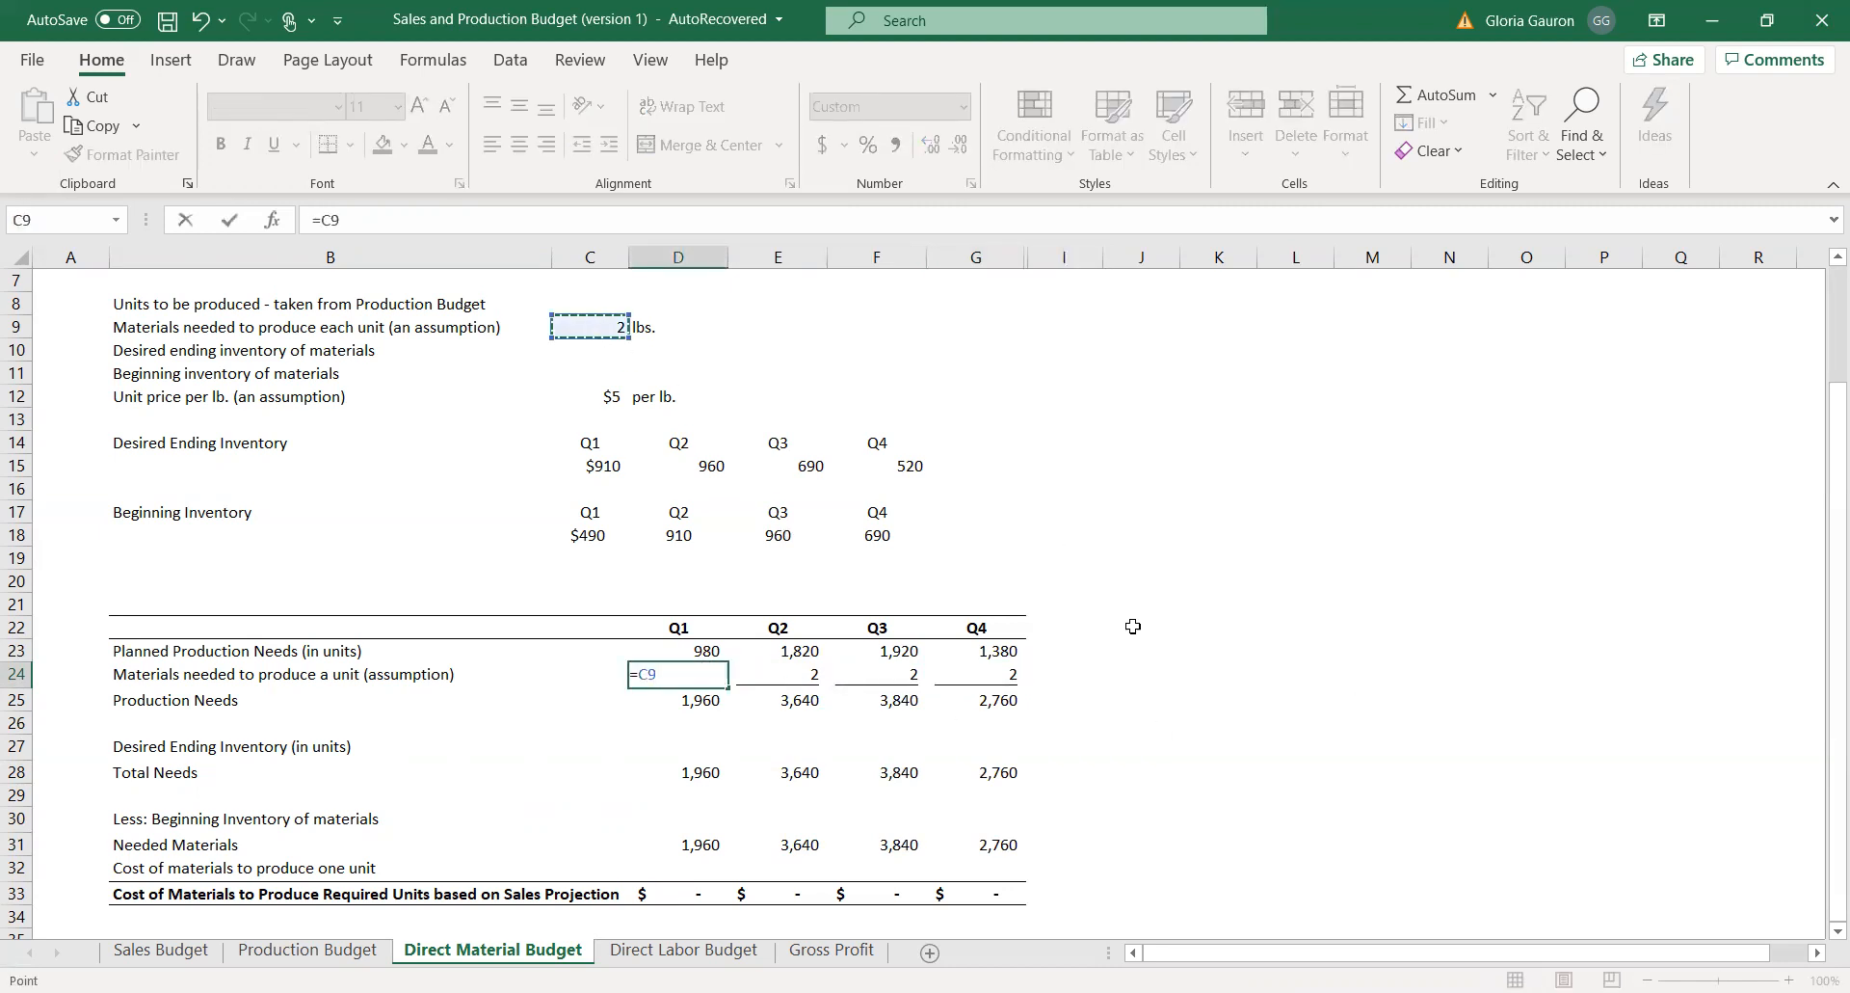
{"action": "key", "text": "Return"}
{"action": "left_click", "coordinate": [782, 672]}
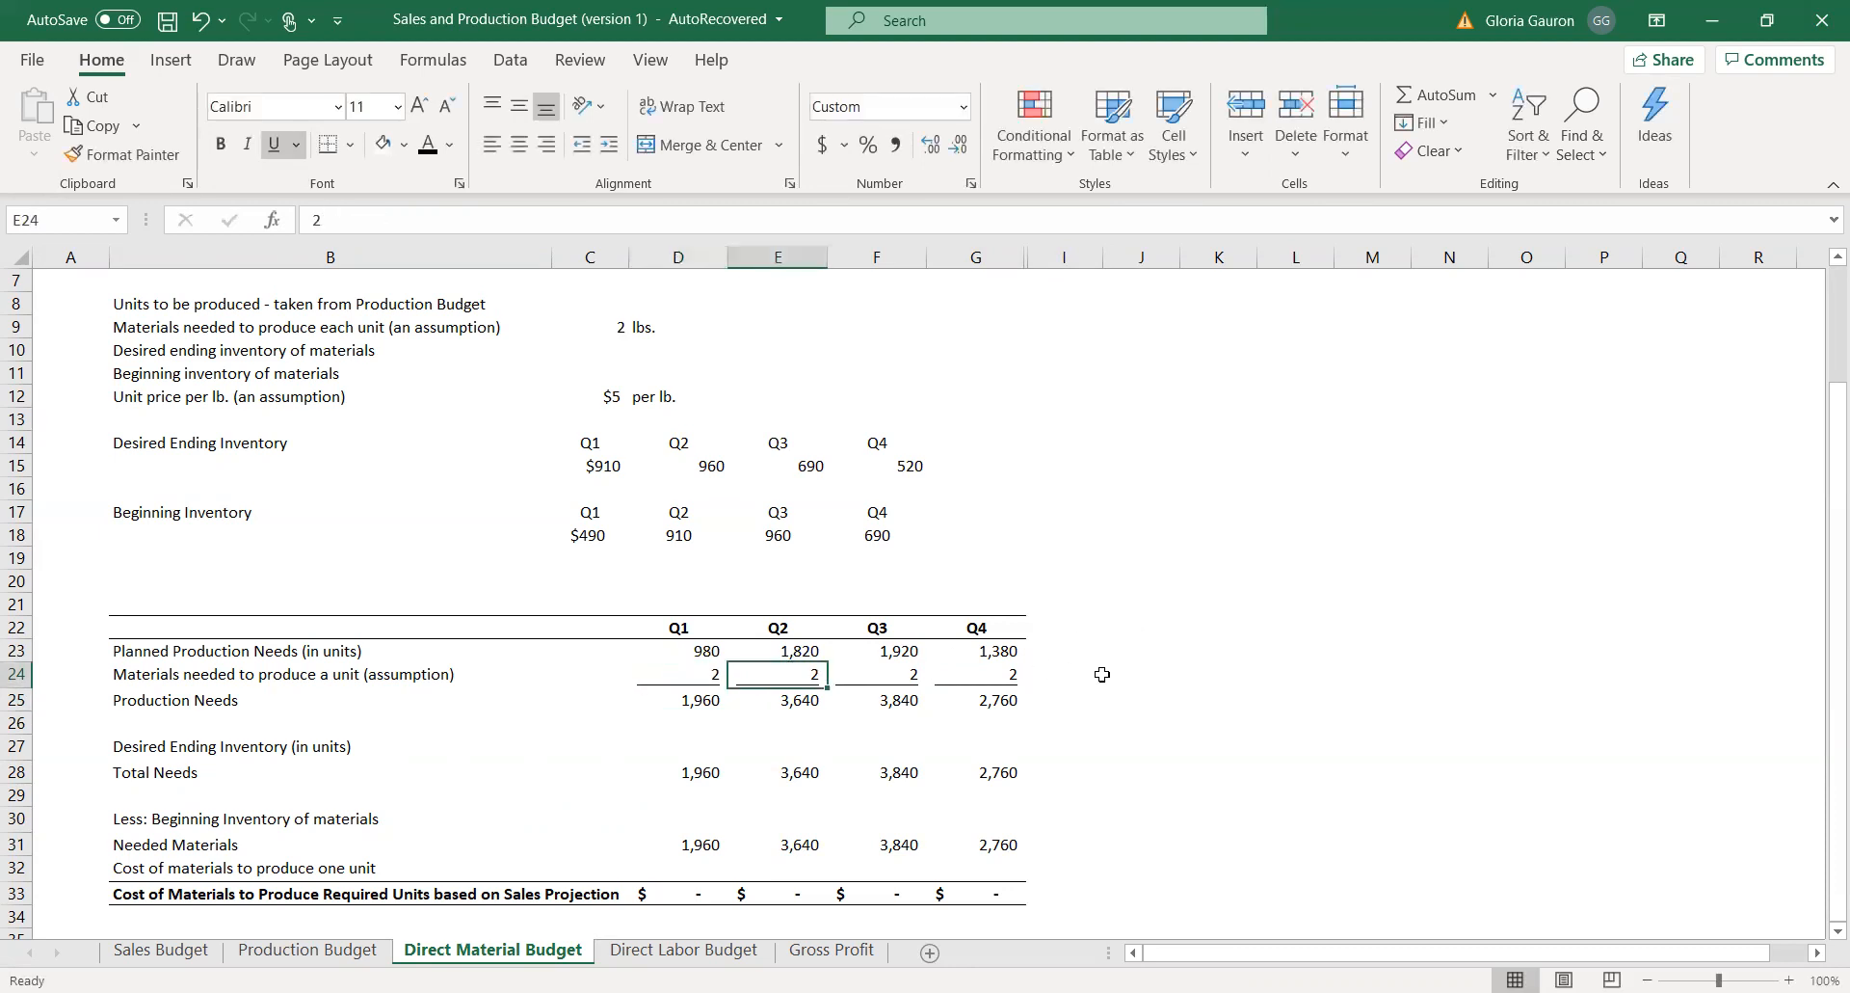
{"action": "type", "text": "="}
{"action": "left_click", "coordinate": [622, 326]}
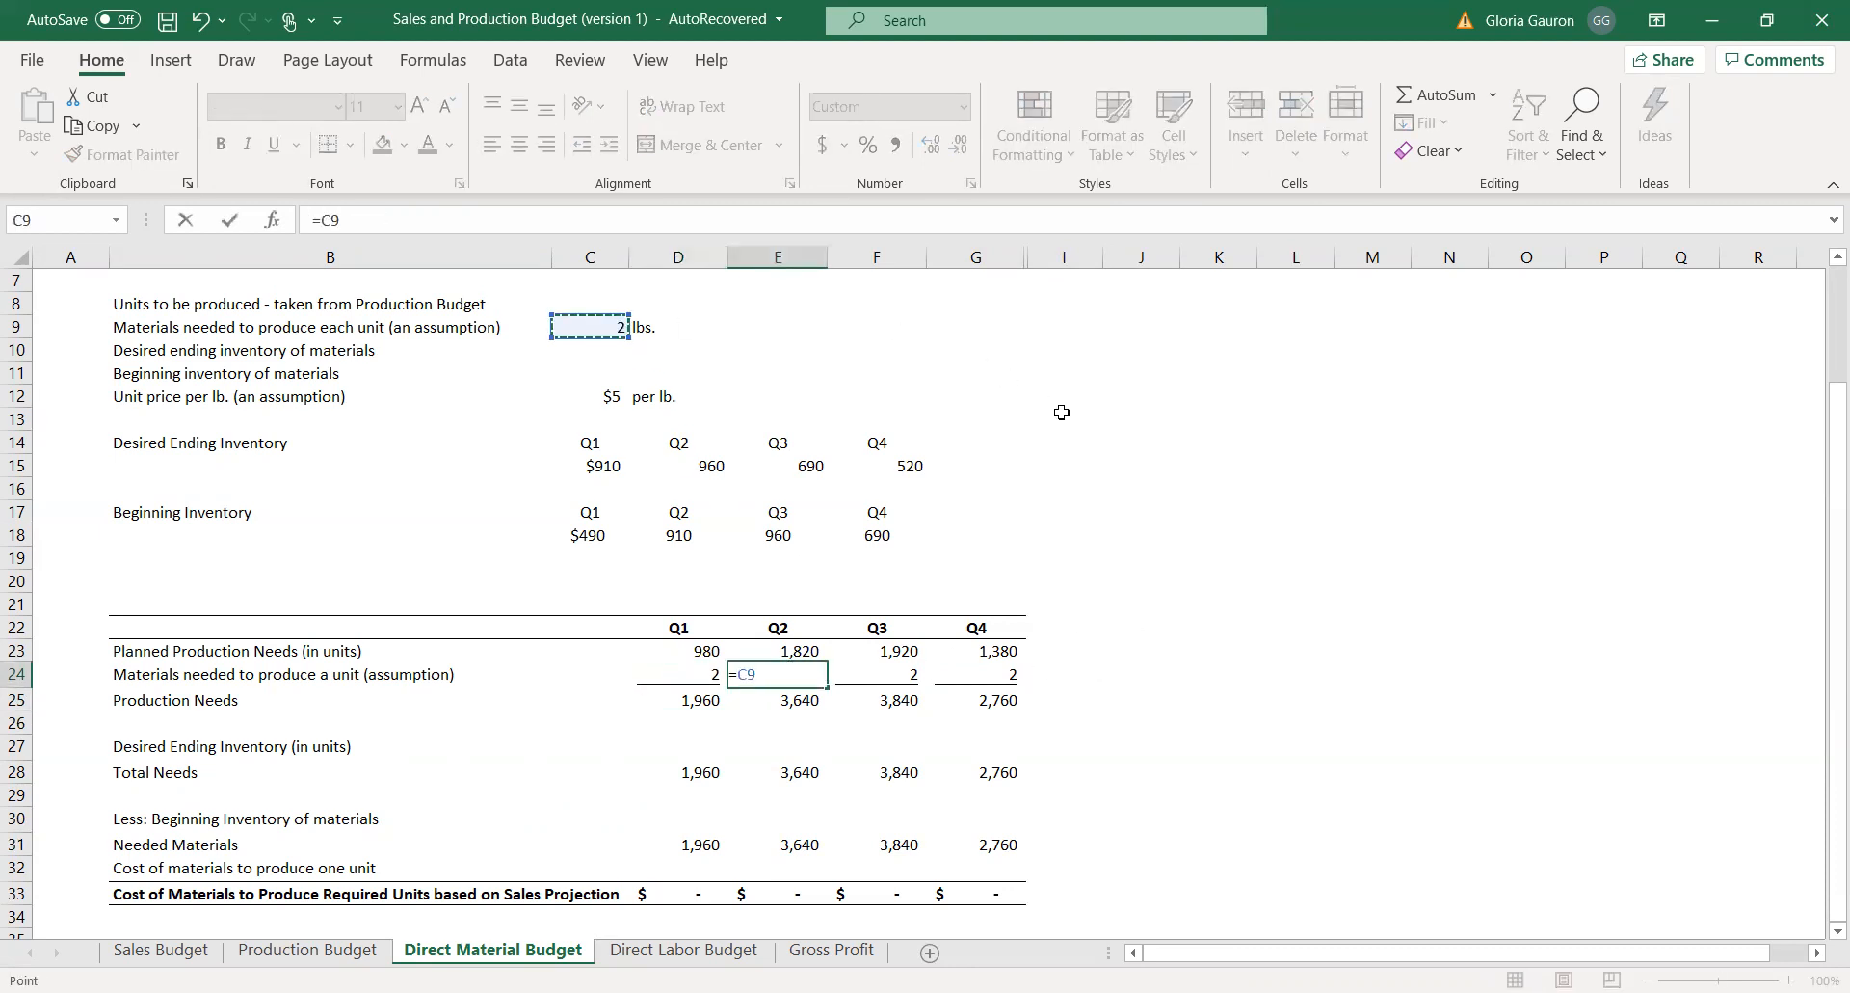
Set the Q3 and Q4 materials needed per unit in F24 and G24 to reference the assumption in C9.
{"action": "left_click", "coordinate": [896, 666]}
{"action": "type", "text": "="}
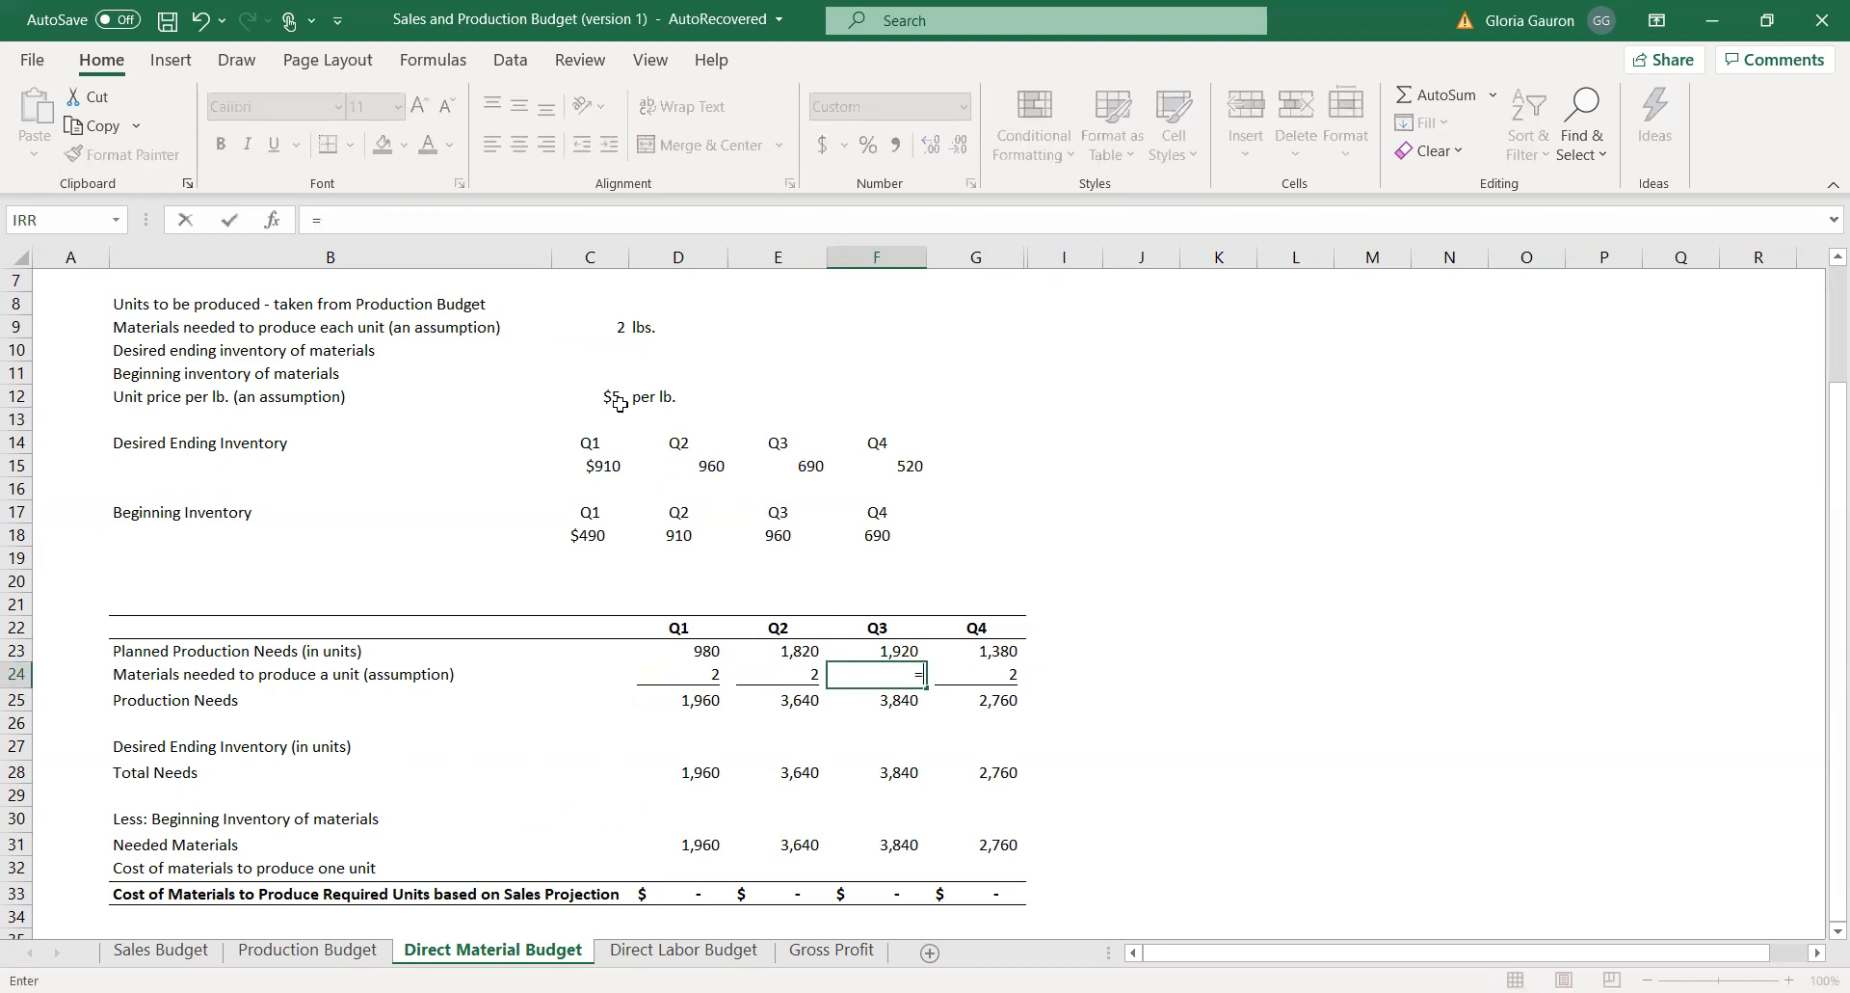
{"action": "left_click", "coordinate": [605, 324]}
{"action": "key", "text": "Return"}
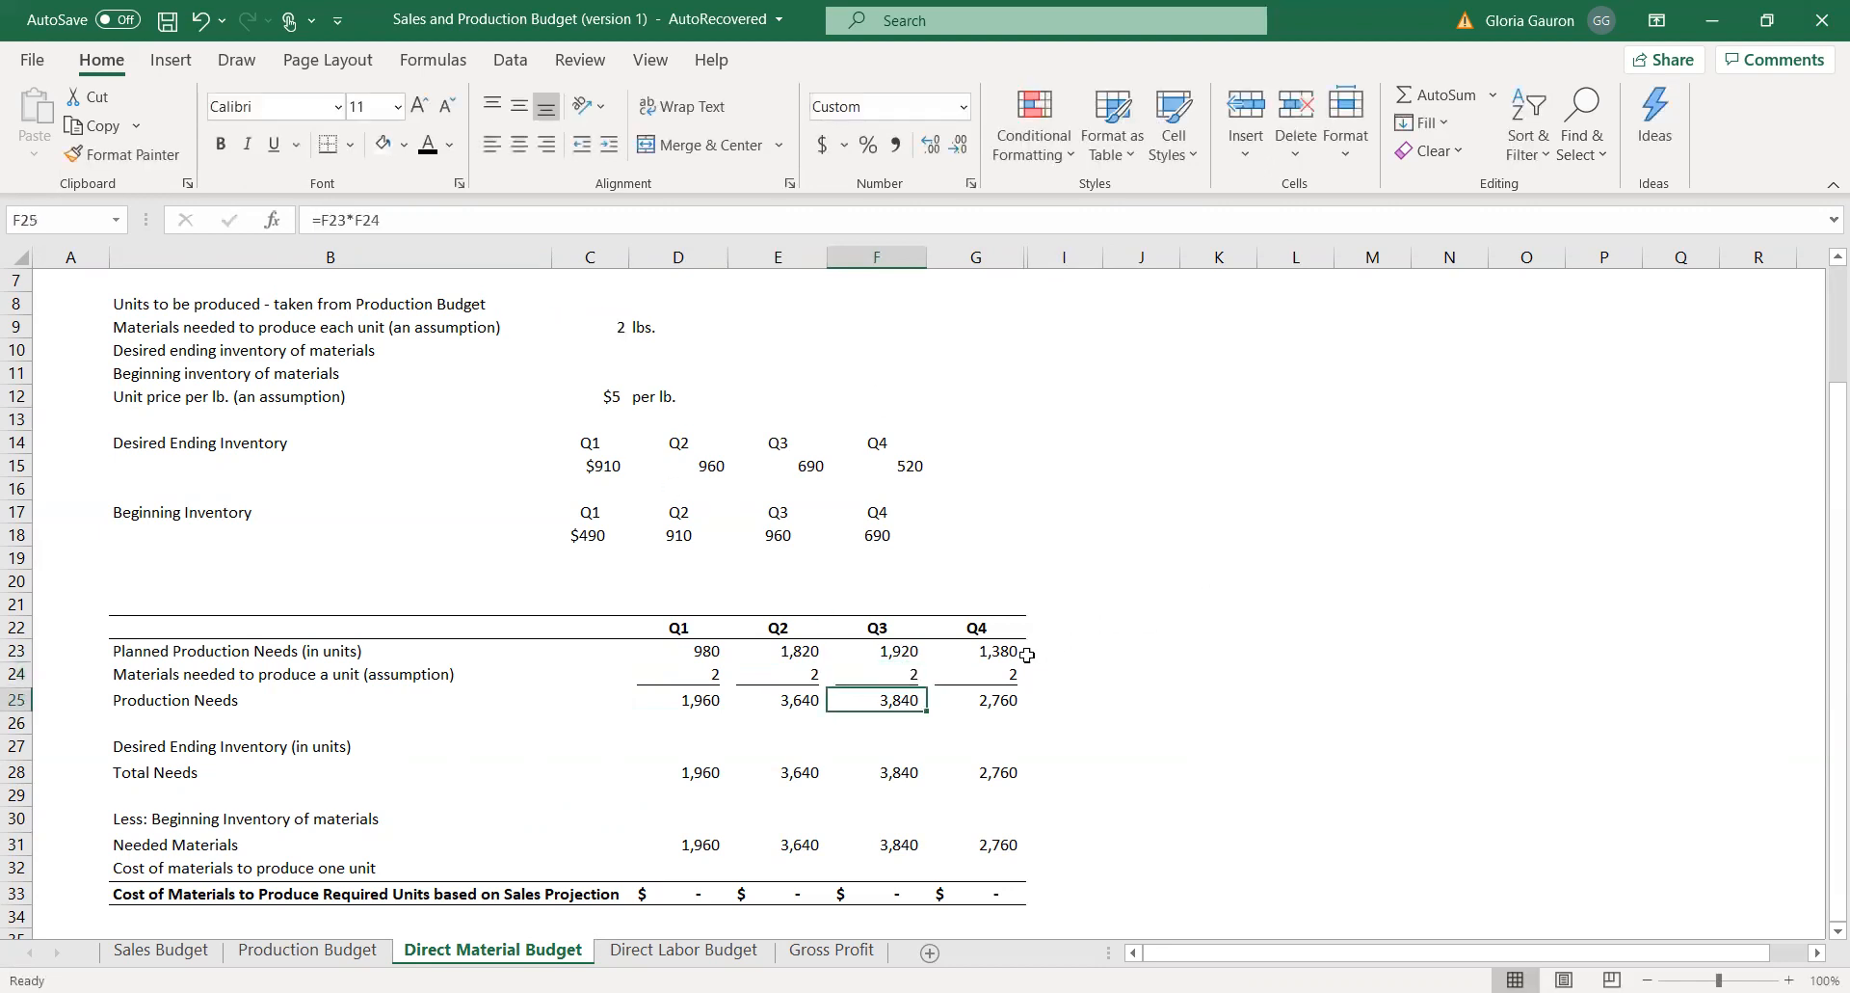
{"action": "left_click", "coordinate": [988, 670]}
{"action": "type", "text": "="}
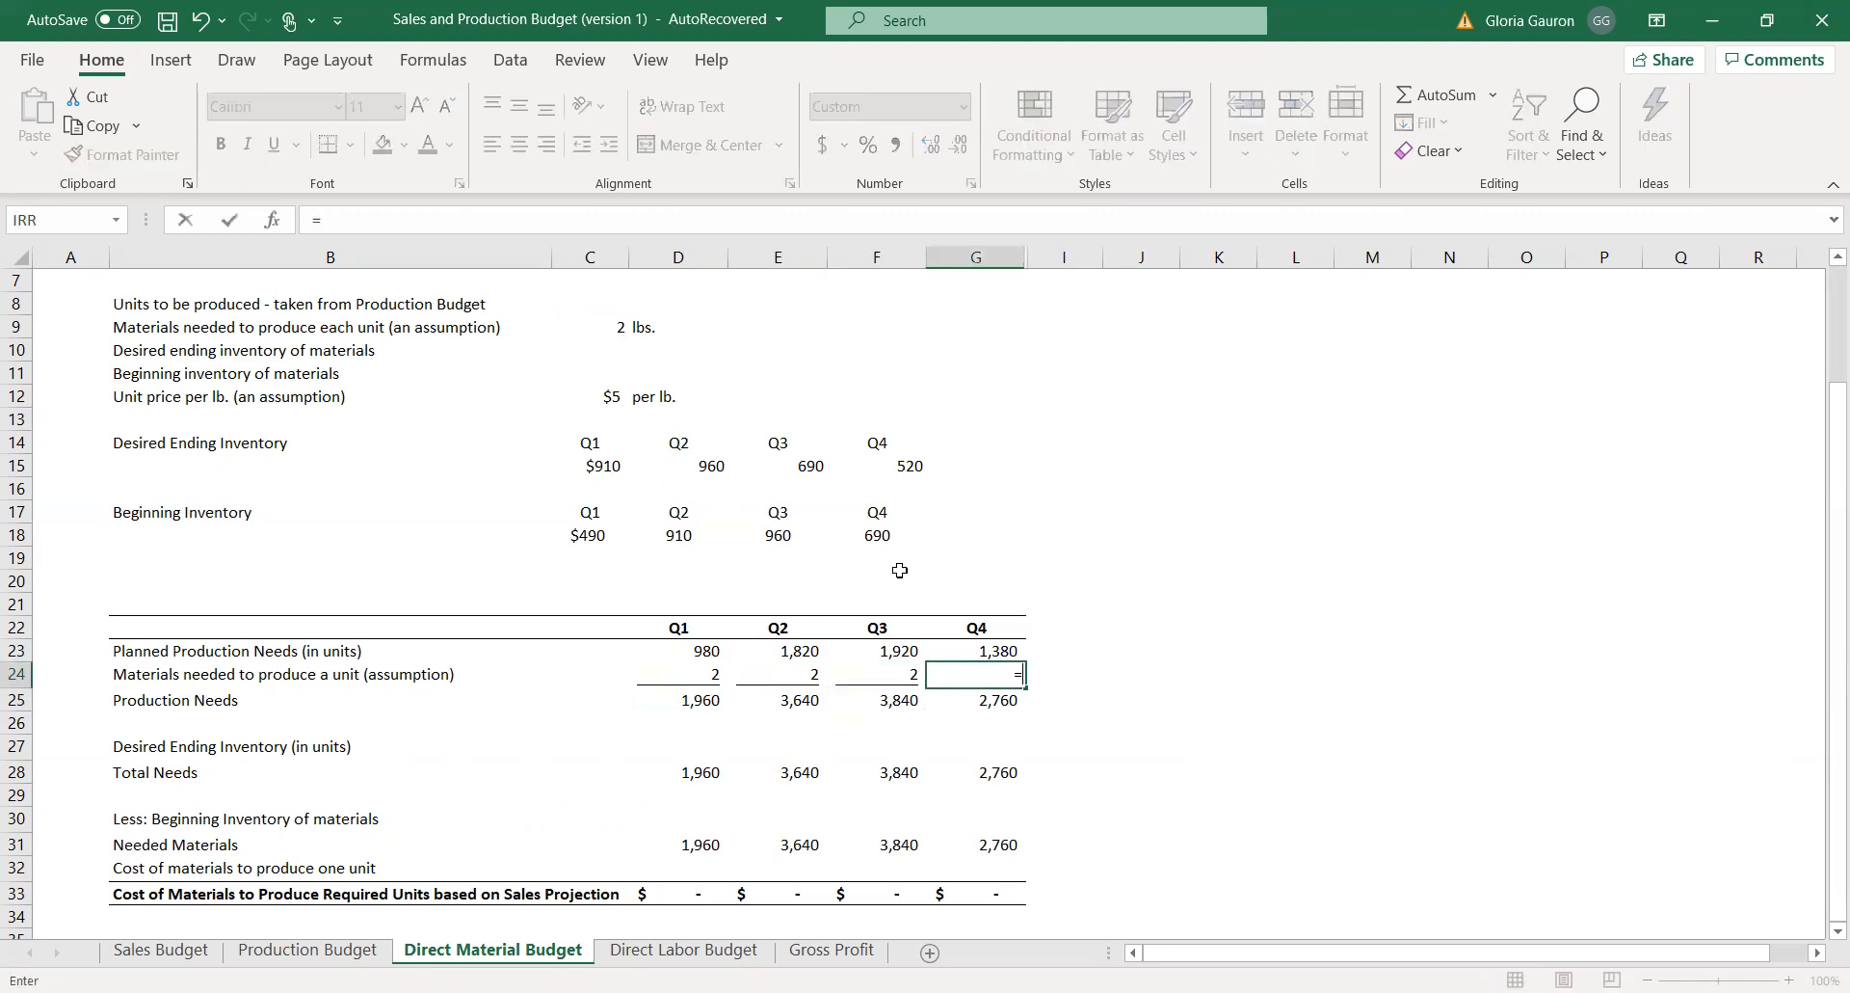
{"action": "left_click", "coordinate": [604, 326]}
{"action": "key", "text": "Return"}
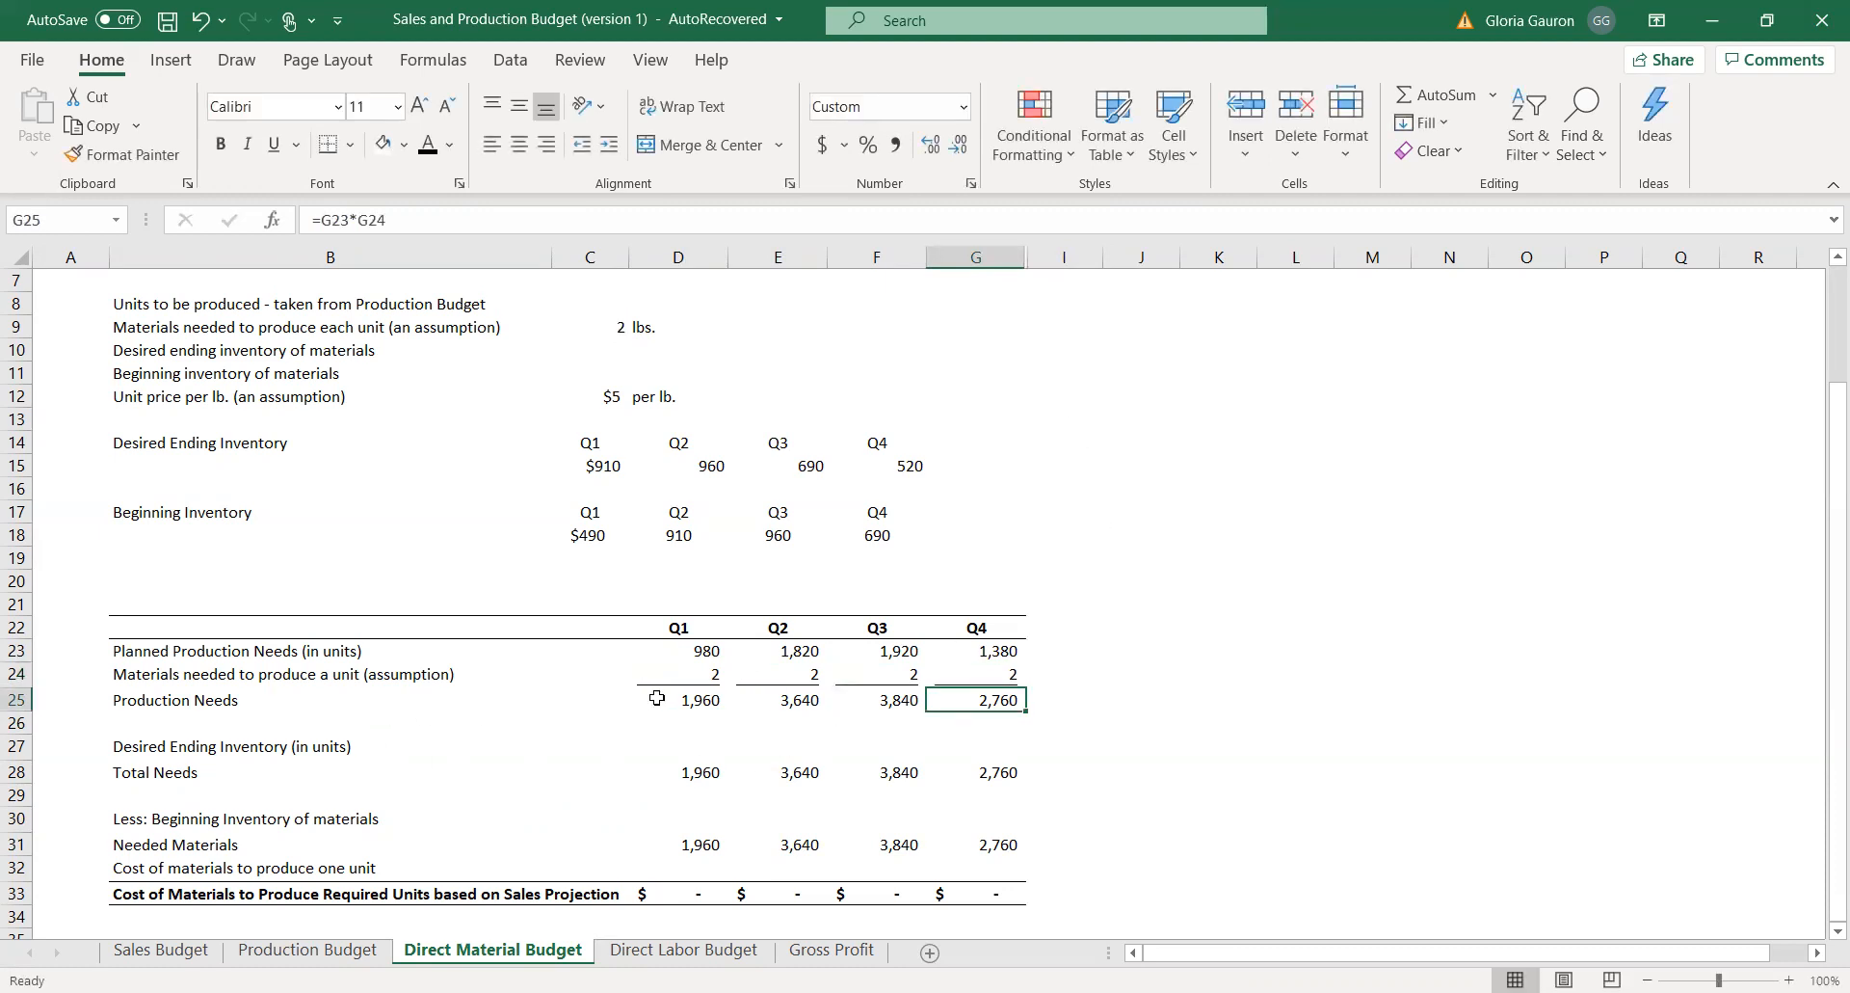
Check how the Production Needs row is calculated from Planned Production Needs and materials per unit across Q1 to Q4.
{"action": "left_click_drag", "start_coordinate": [720, 660], "coordinate": [1011, 653]}
{"action": "left_click_drag", "start_coordinate": [677, 669], "coordinate": [1036, 674]}
{"action": "left_click", "coordinate": [713, 700]}
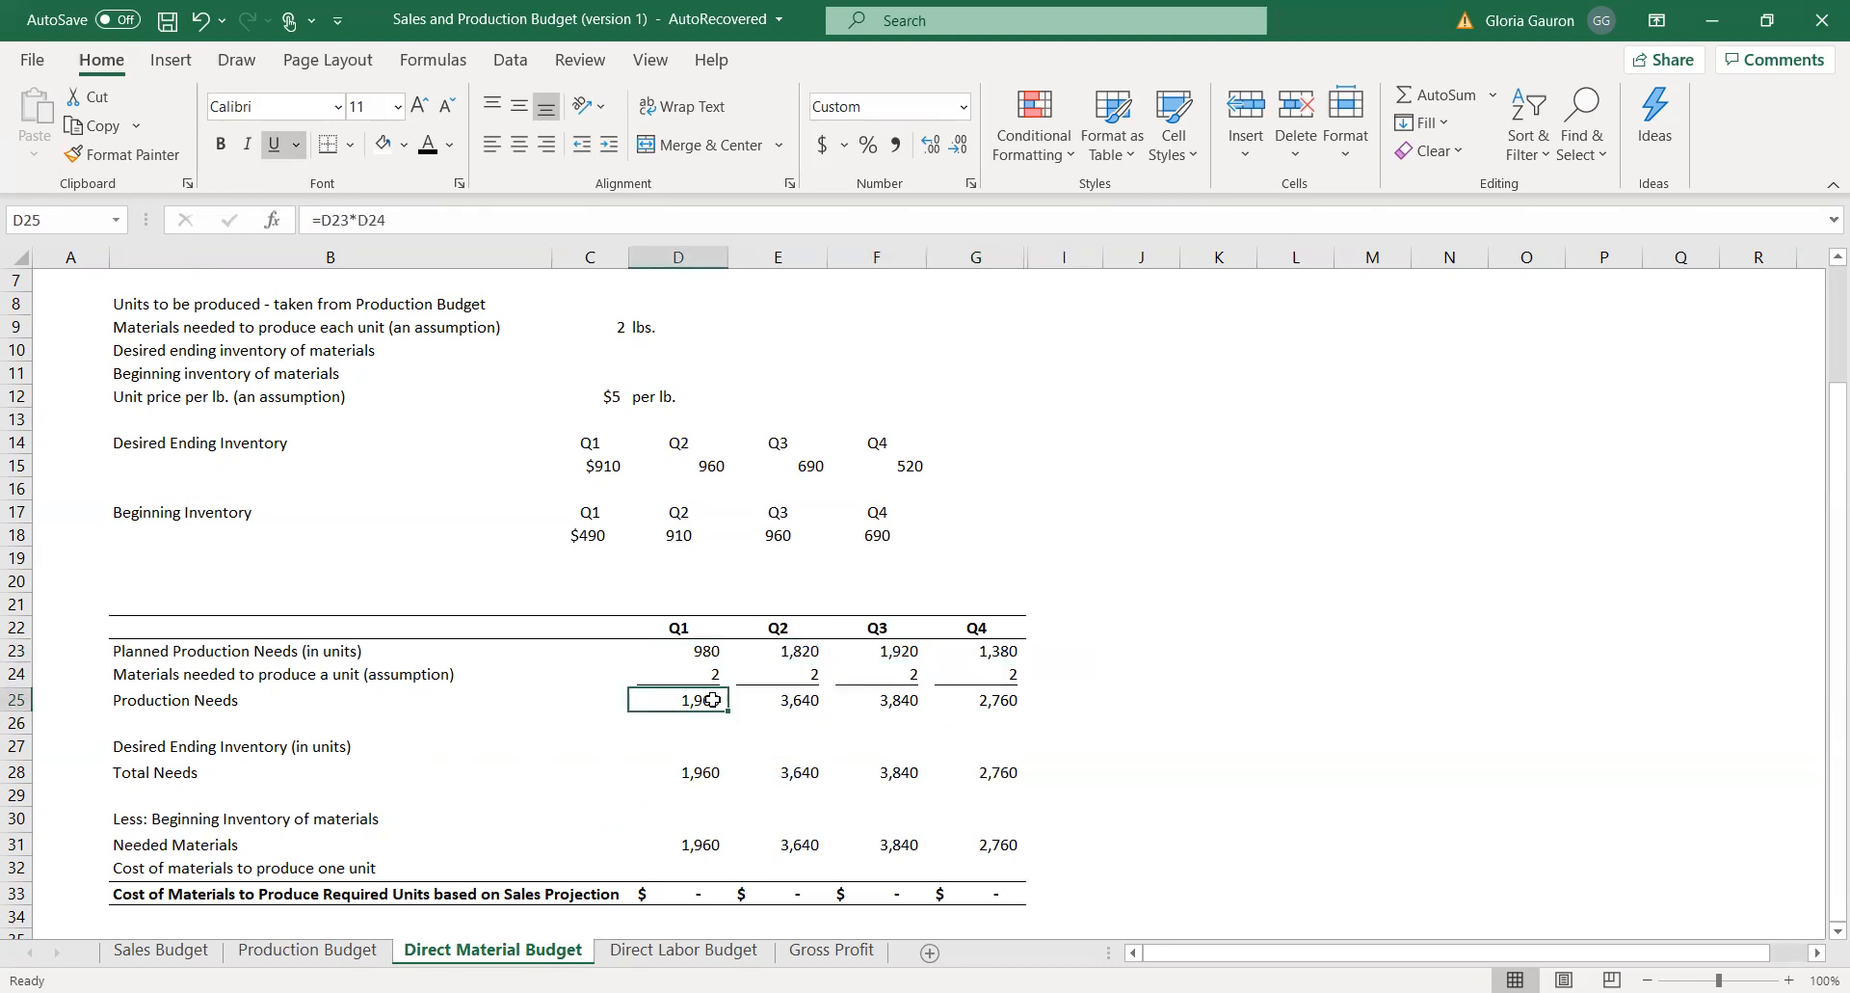
{"action": "left_click_drag", "start_coordinate": [712, 700], "coordinate": [1022, 704]}
{"action": "left_click", "coordinate": [1359, 675]}
{"action": "left_click_drag", "start_coordinate": [666, 701], "coordinate": [1007, 701]}
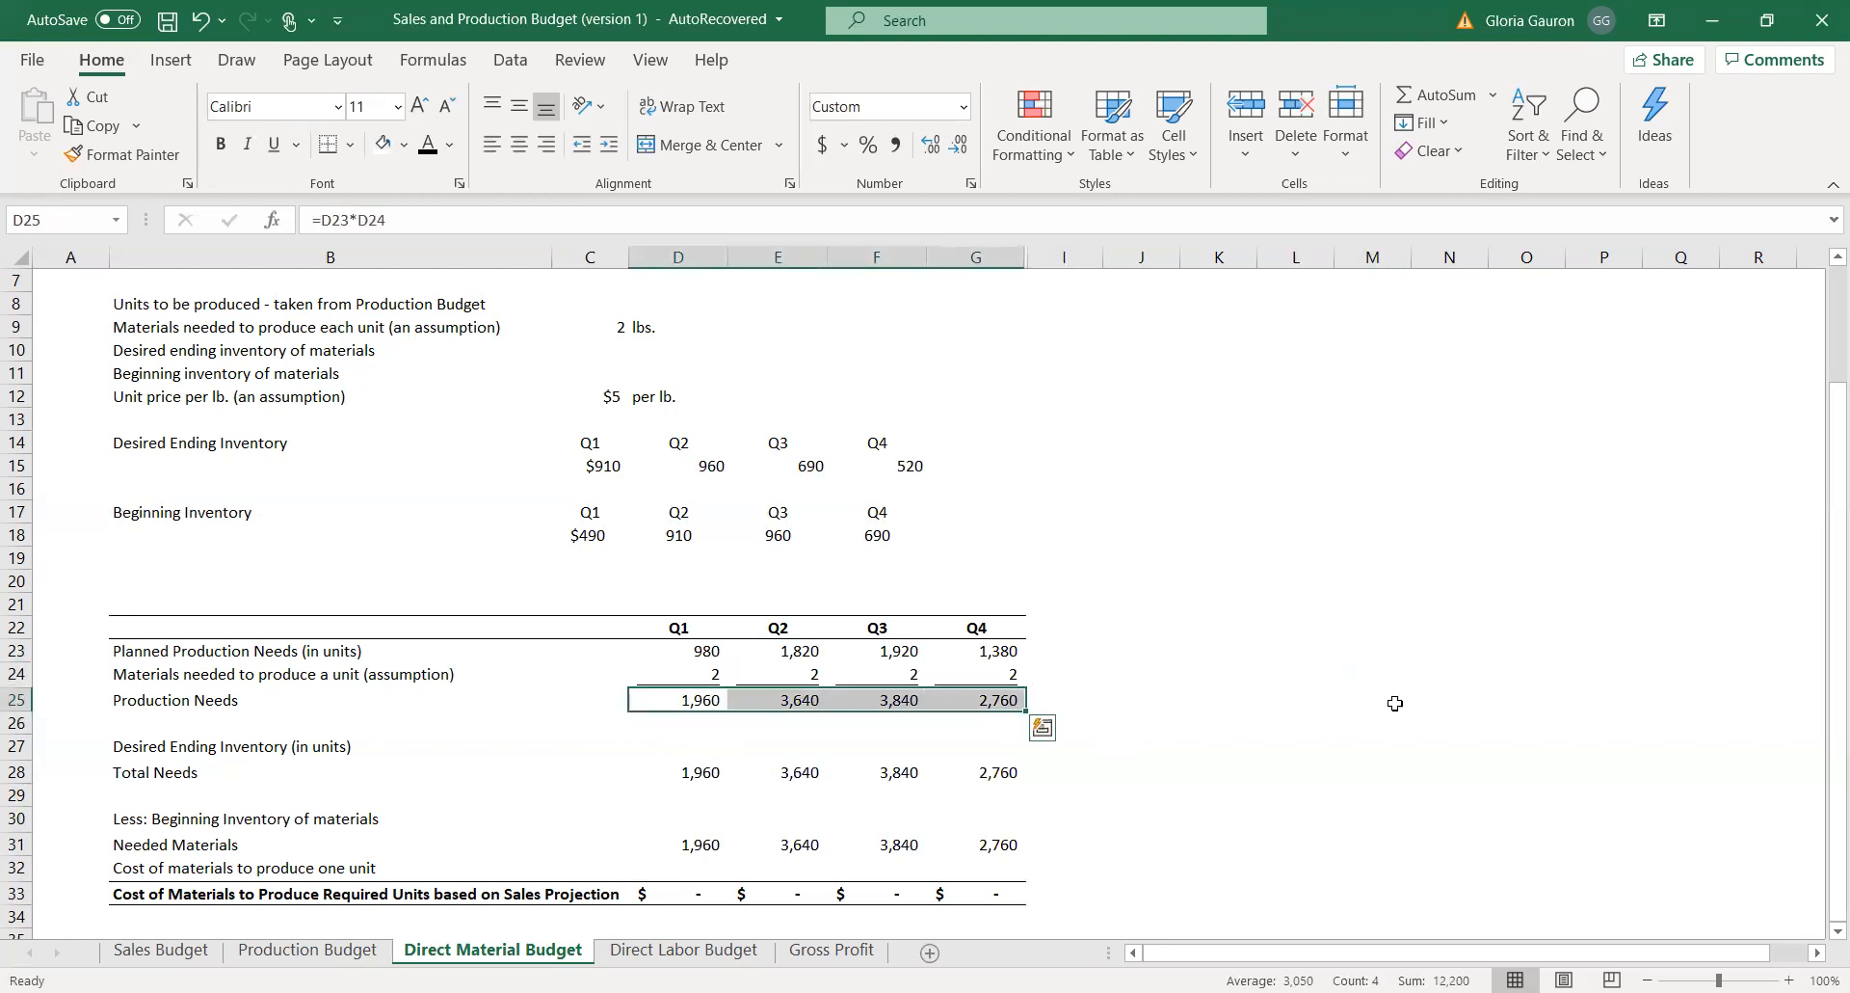
{"action": "left_click_drag", "start_coordinate": [689, 647], "coordinate": [1069, 650]}
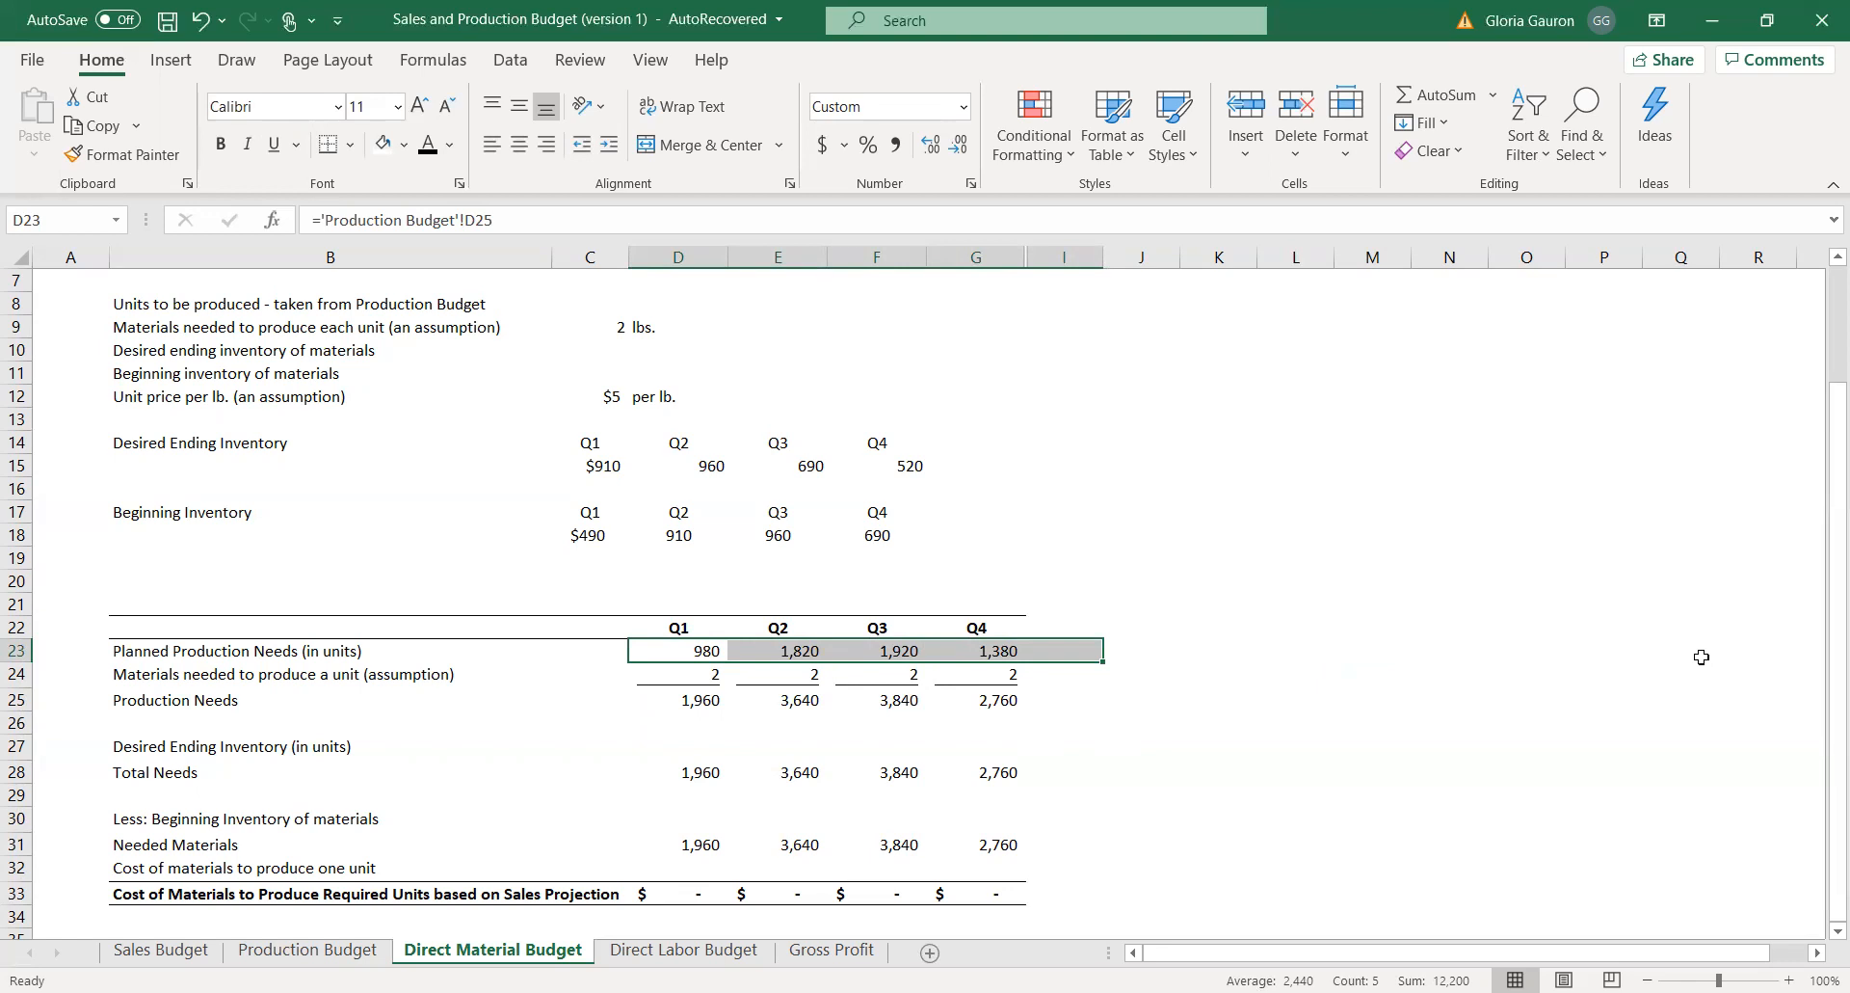
Change the Q1 Desired Ending Inventory value in C15 to the Number format.
{"action": "left_click", "coordinate": [213, 743]}
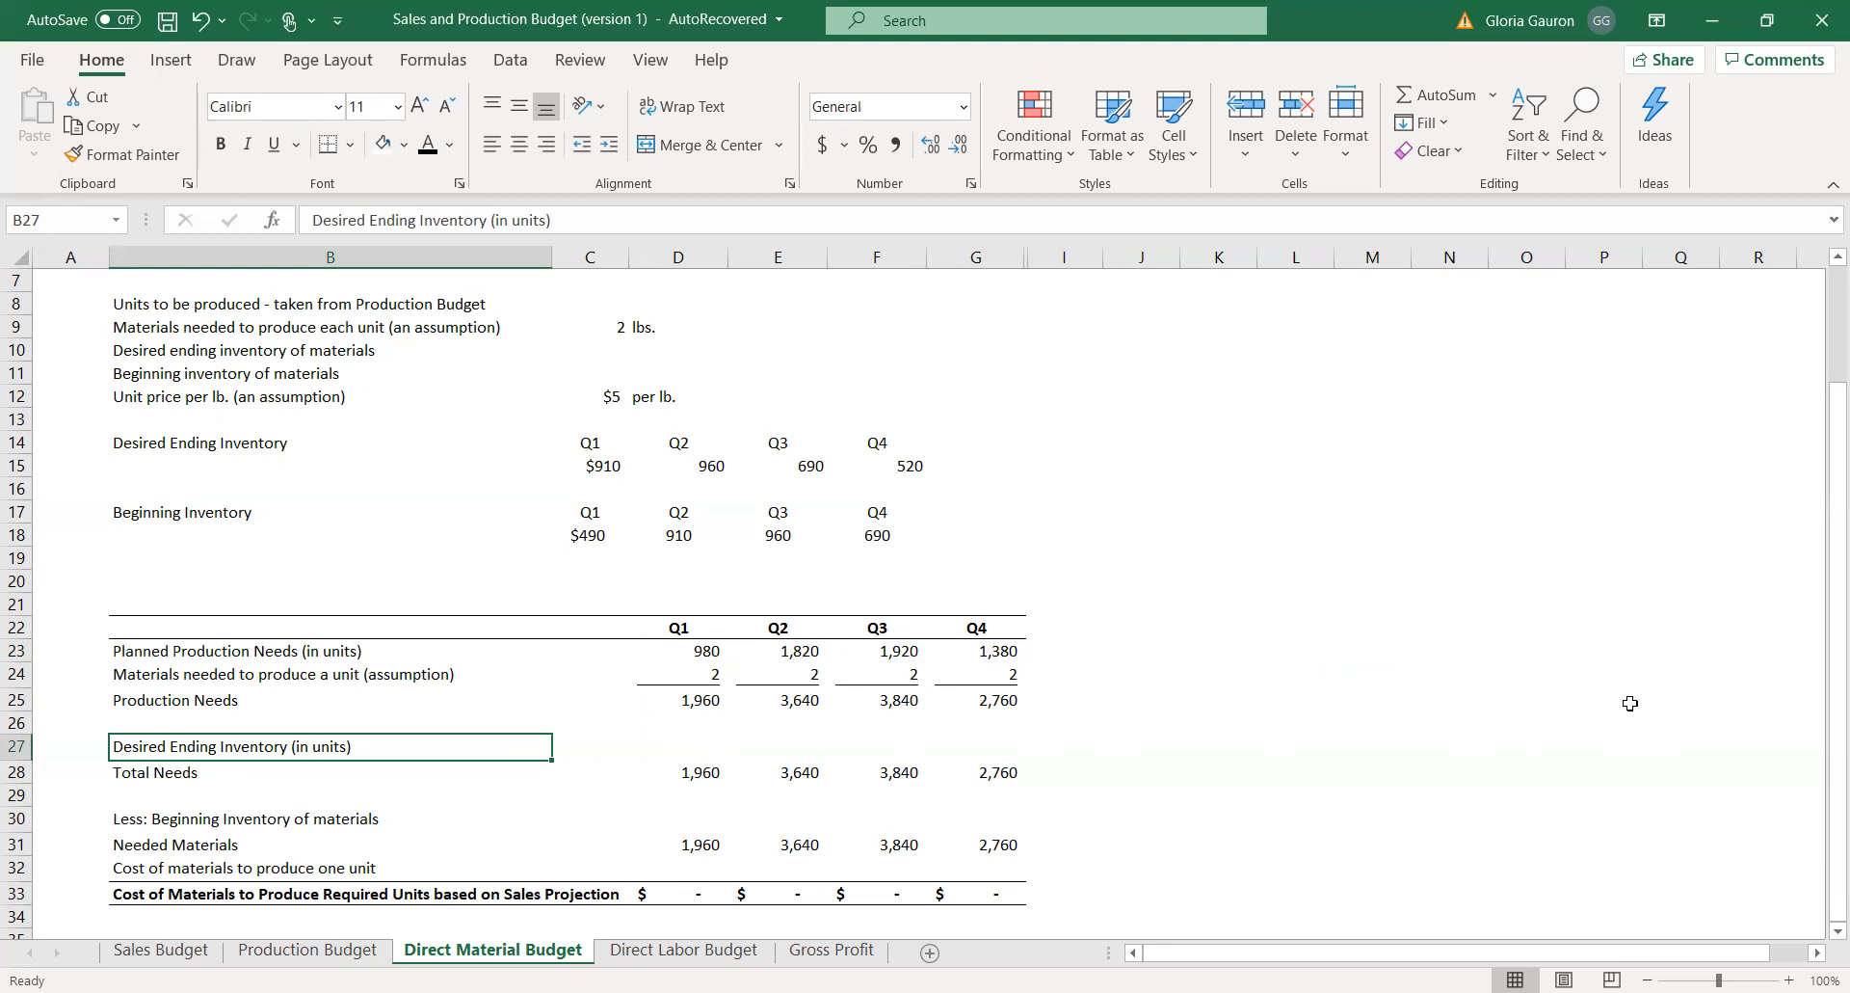
{"action": "left_click", "coordinate": [692, 736]}
{"action": "left_click_drag", "start_coordinate": [217, 448], "coordinate": [901, 493]}
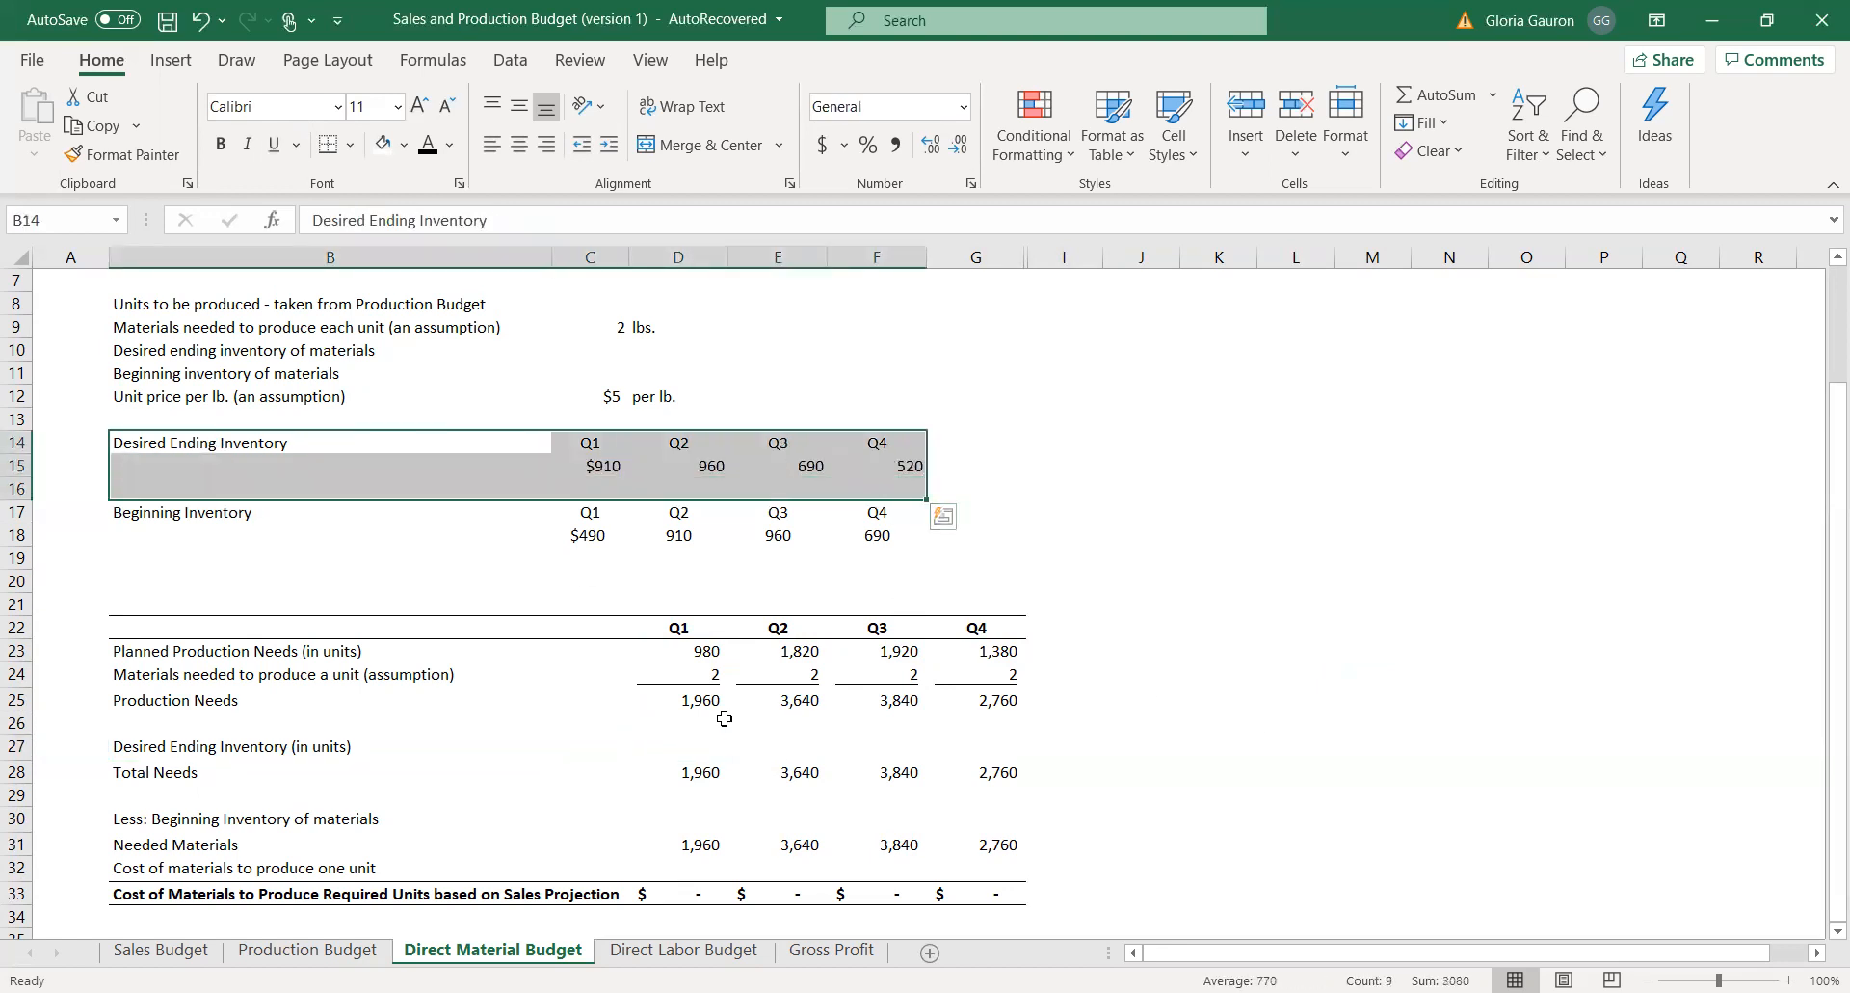
{"action": "left_click", "coordinate": [585, 467]}
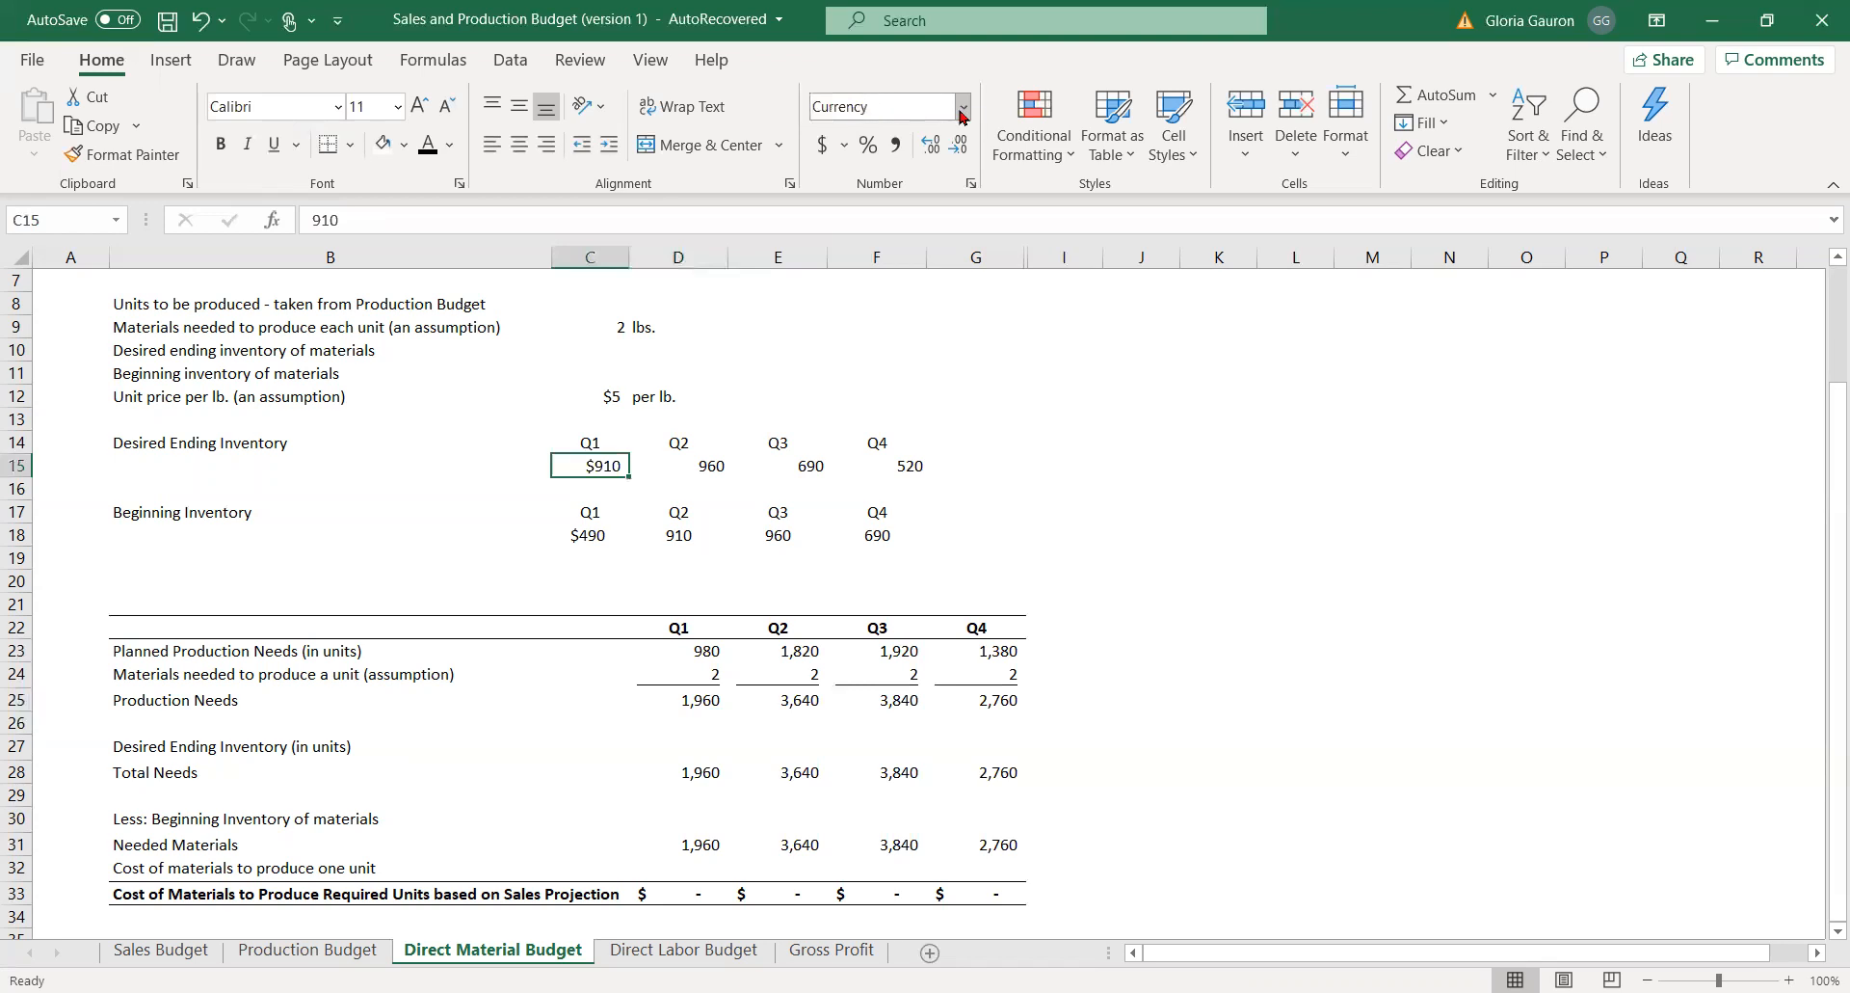
{"action": "left_click", "coordinate": [951, 257]}
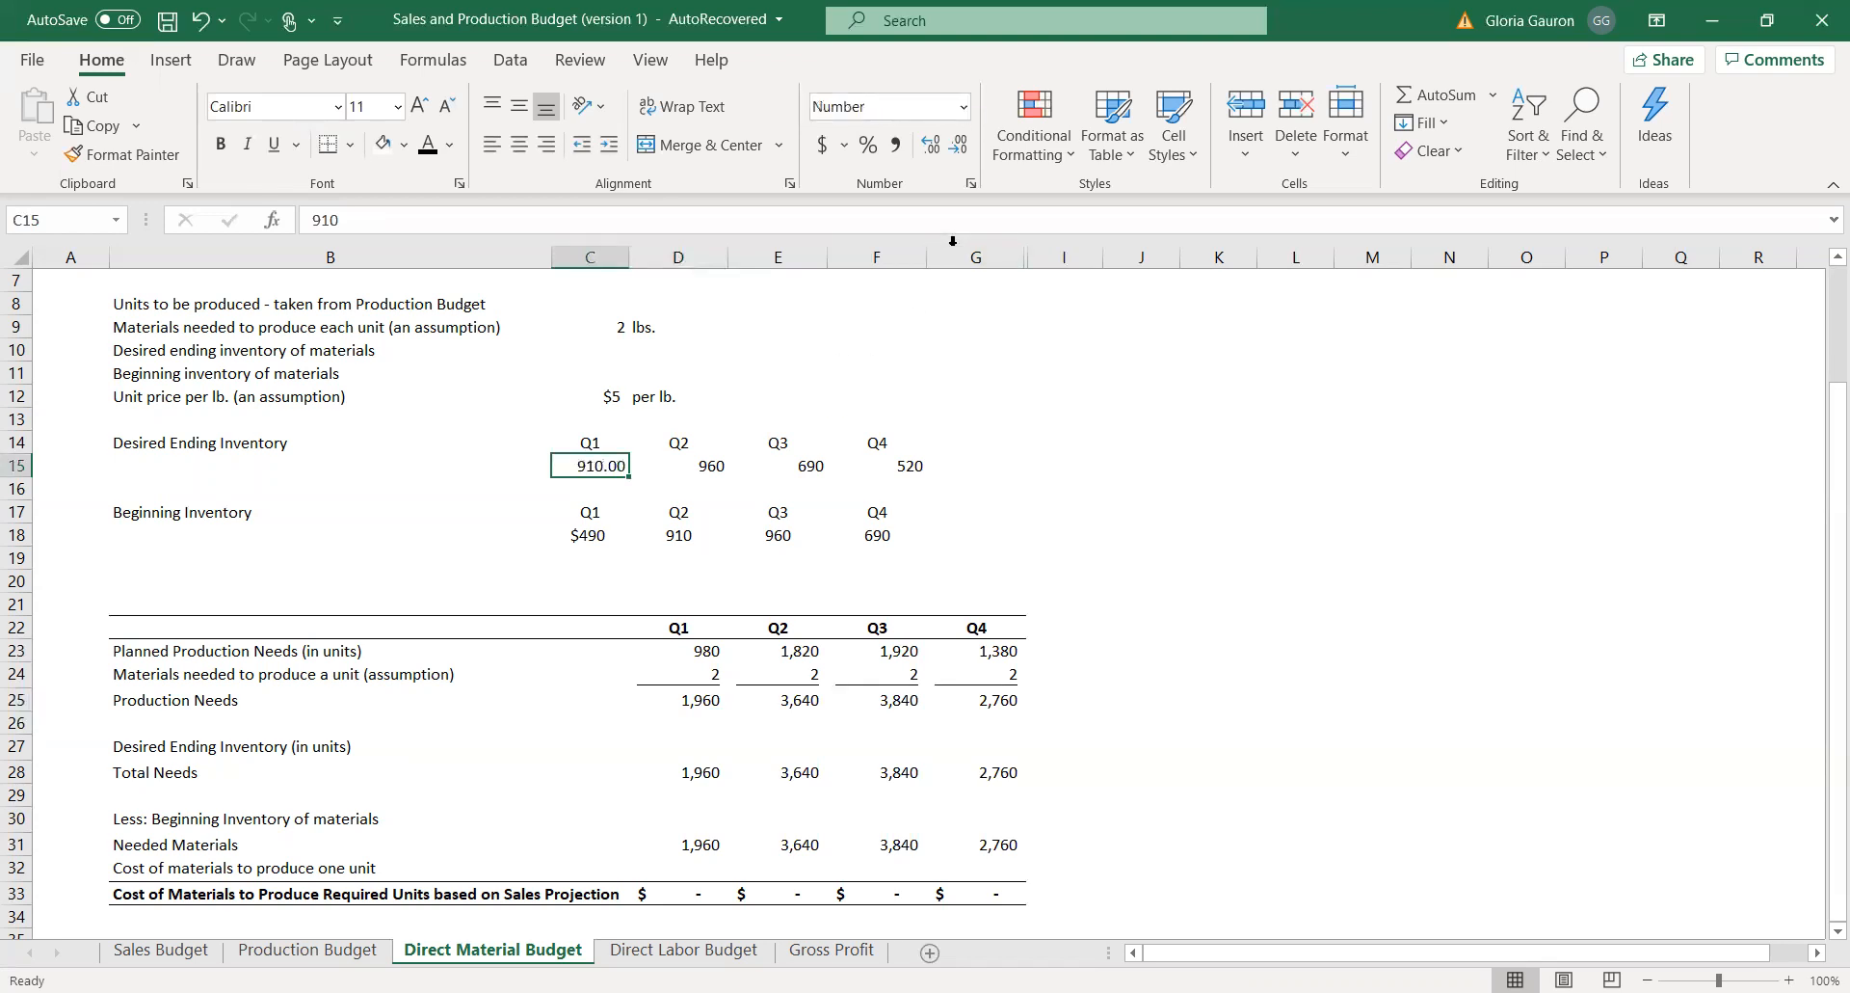
Remove the decimal places from the Q1 Desired Ending Inventory value in C15.
{"action": "left_click", "coordinate": [958, 145]}
{"action": "left_click", "coordinate": [958, 144]}
{"action": "left_click", "coordinate": [1166, 667]}
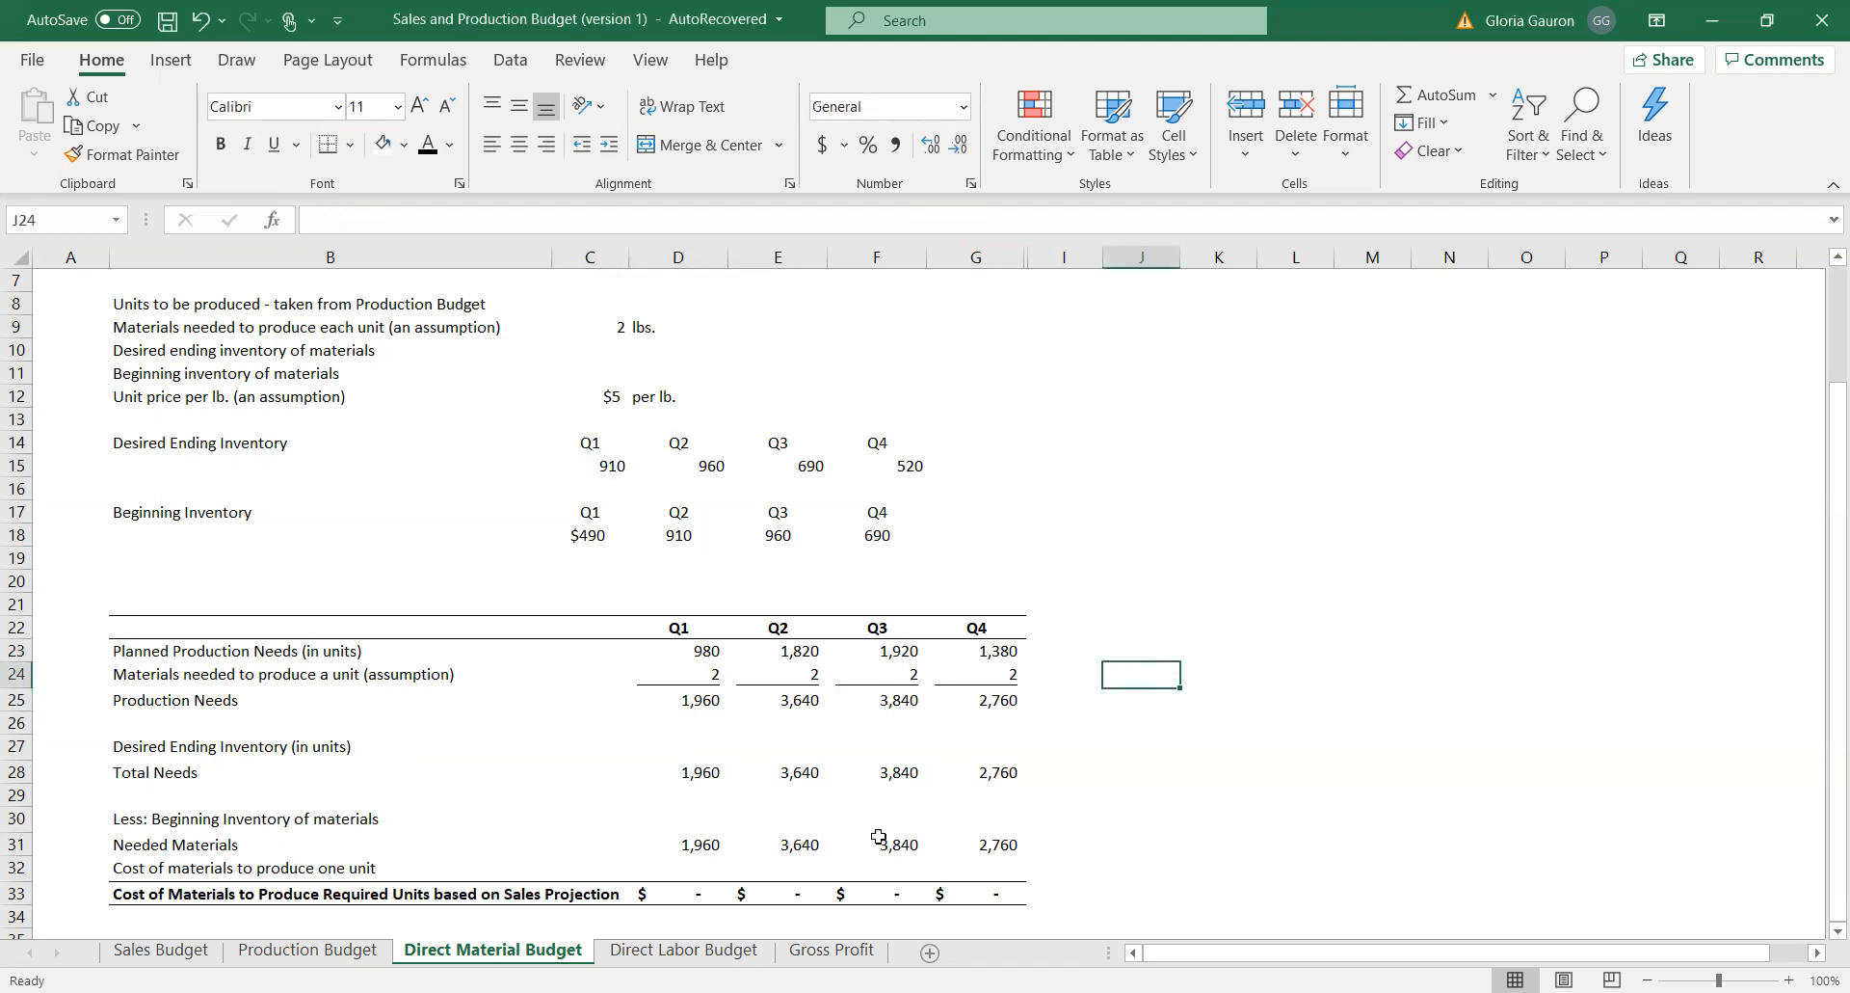
Link the Q1 and Q2 Desired Ending Inventory cells D27 and E27 to the inventory values in C15 and D15.
{"action": "left_click", "coordinate": [676, 748]}
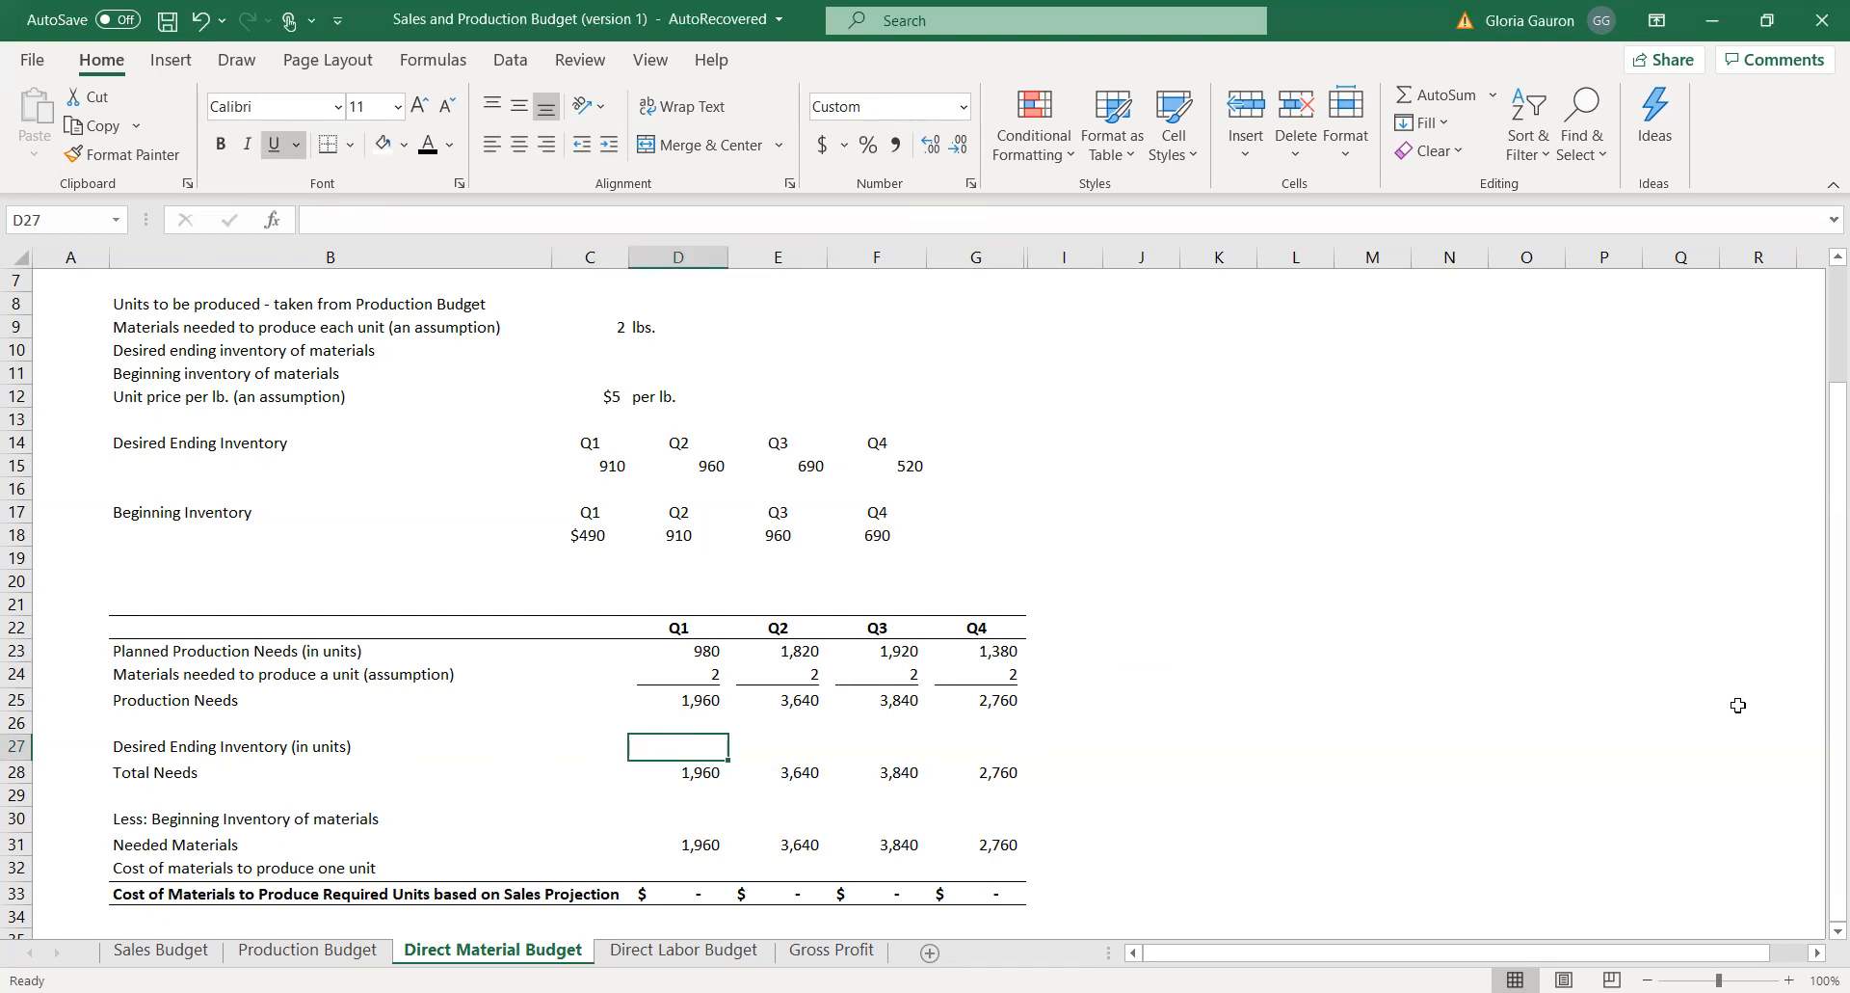
{"action": "type", "text": "="}
{"action": "left_click", "coordinate": [589, 465]}
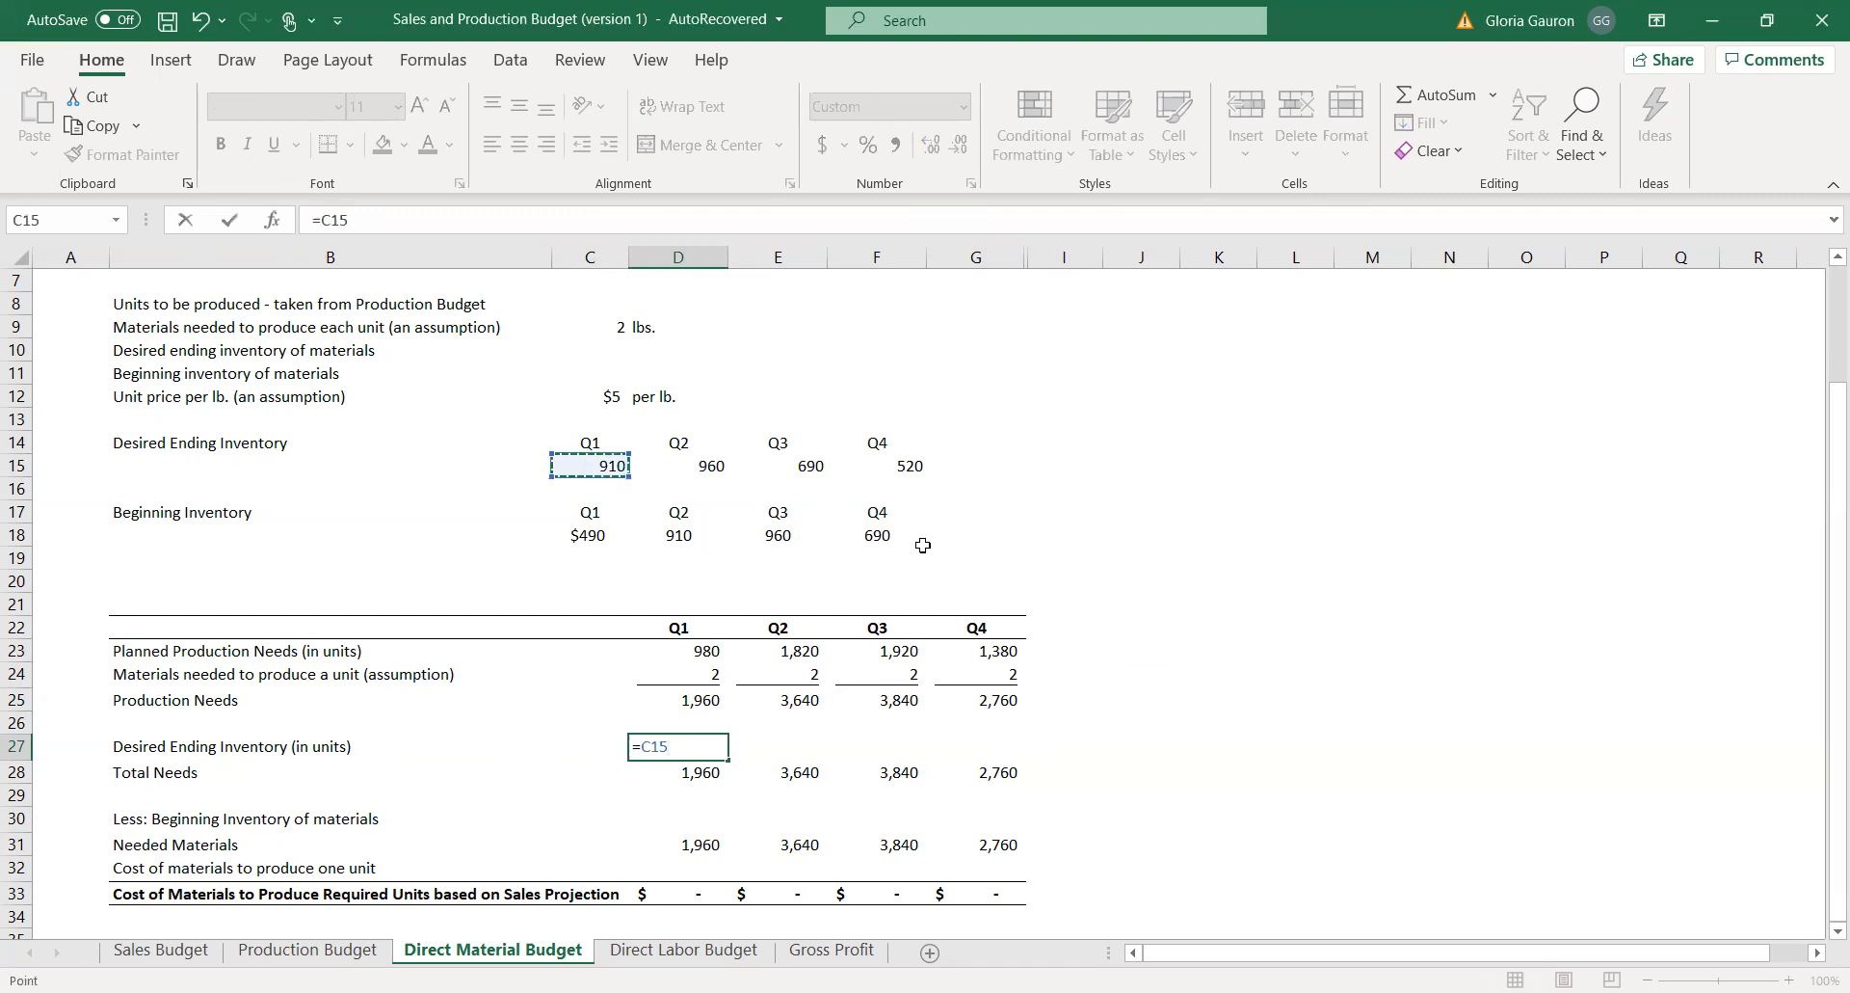
{"action": "key", "text": "Return"}
{"action": "left_click", "coordinate": [801, 744]}
{"action": "type", "text": "="}
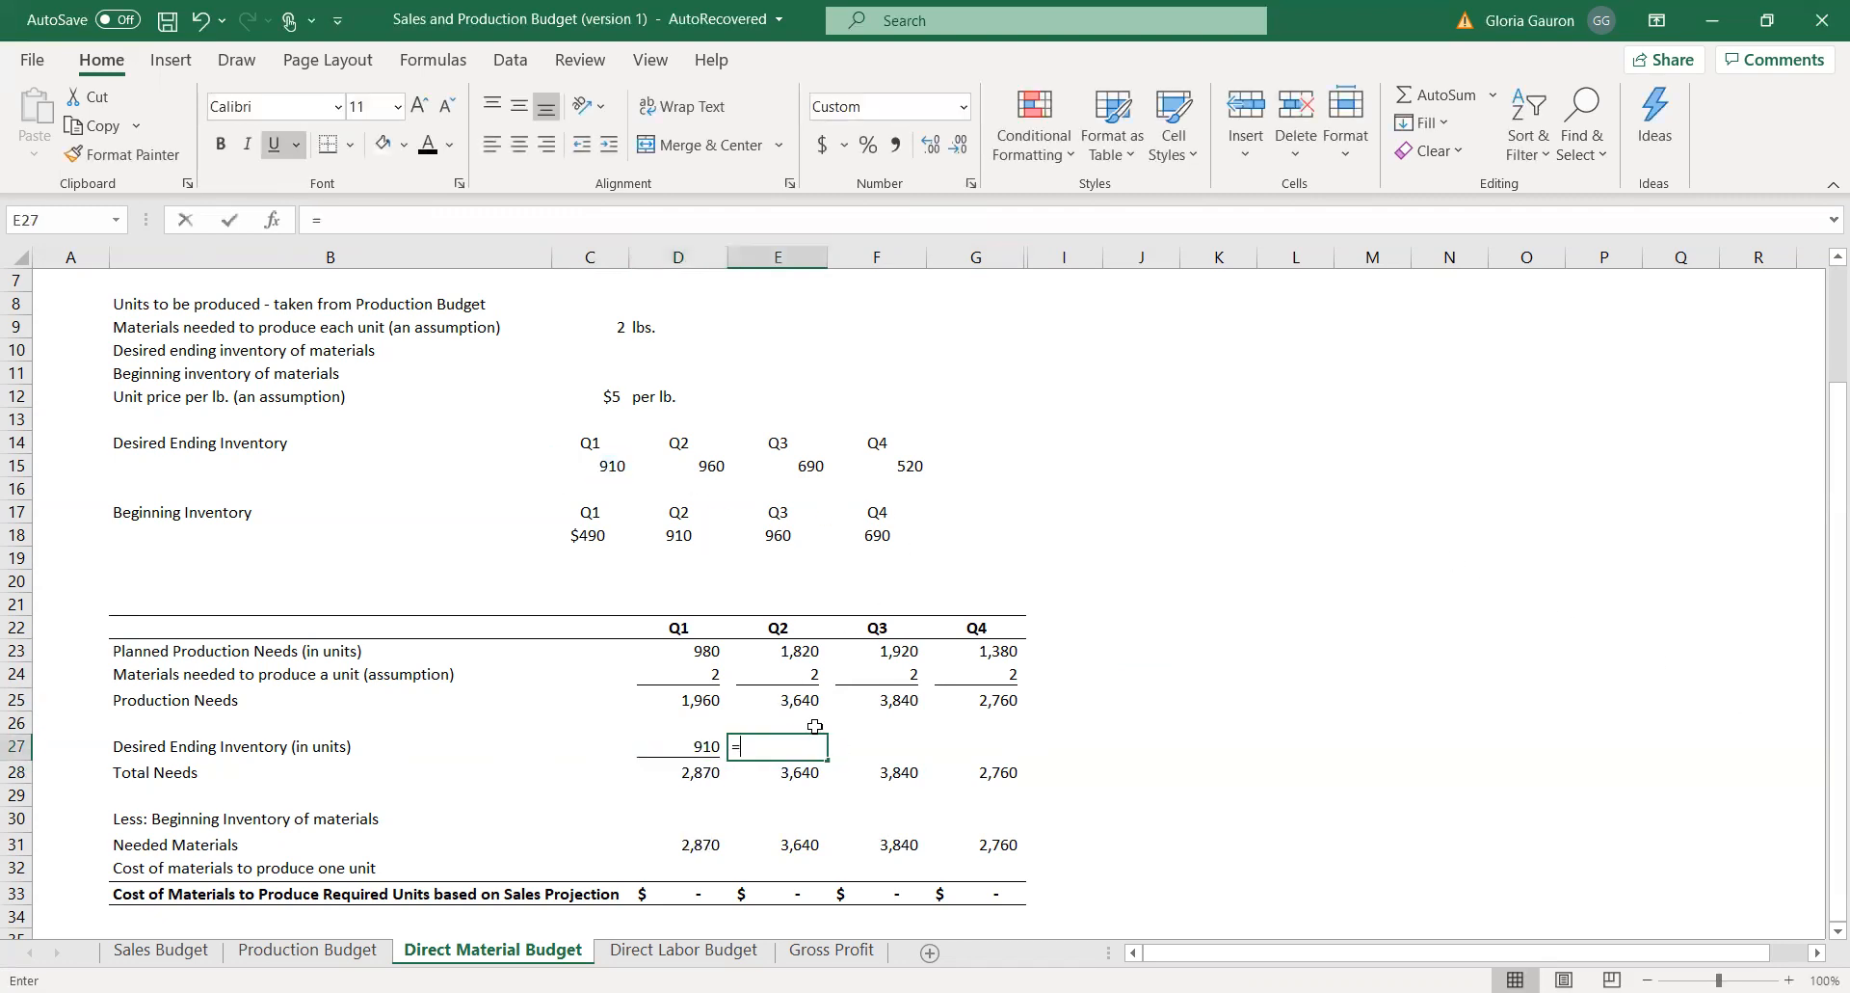
{"action": "left_click", "coordinate": [696, 465]}
{"action": "key", "text": "Return"}
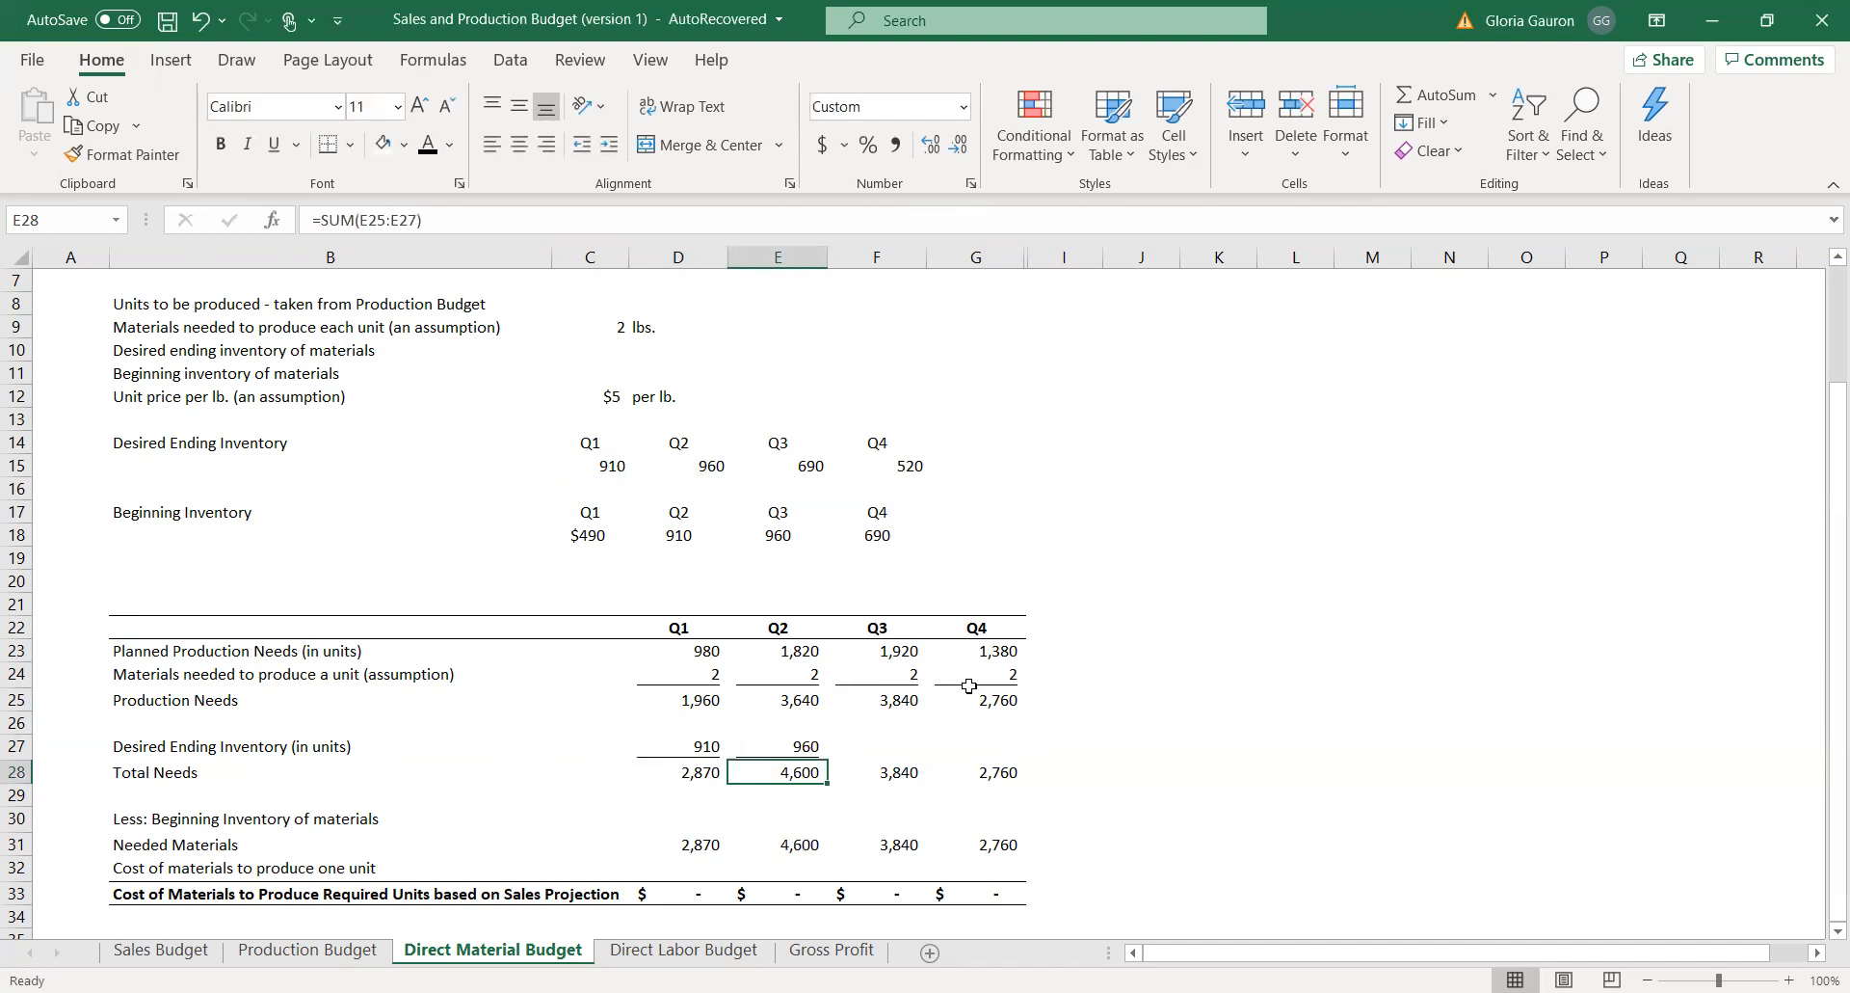
Link the Q3 and Q4 Desired Ending Inventory cells F27 and G27 to the inventory values in E15 and F15.
{"action": "left_click", "coordinate": [888, 748]}
{"action": "type", "text": "="}
{"action": "left_click", "coordinate": [819, 466]}
{"action": "key", "text": "Return"}
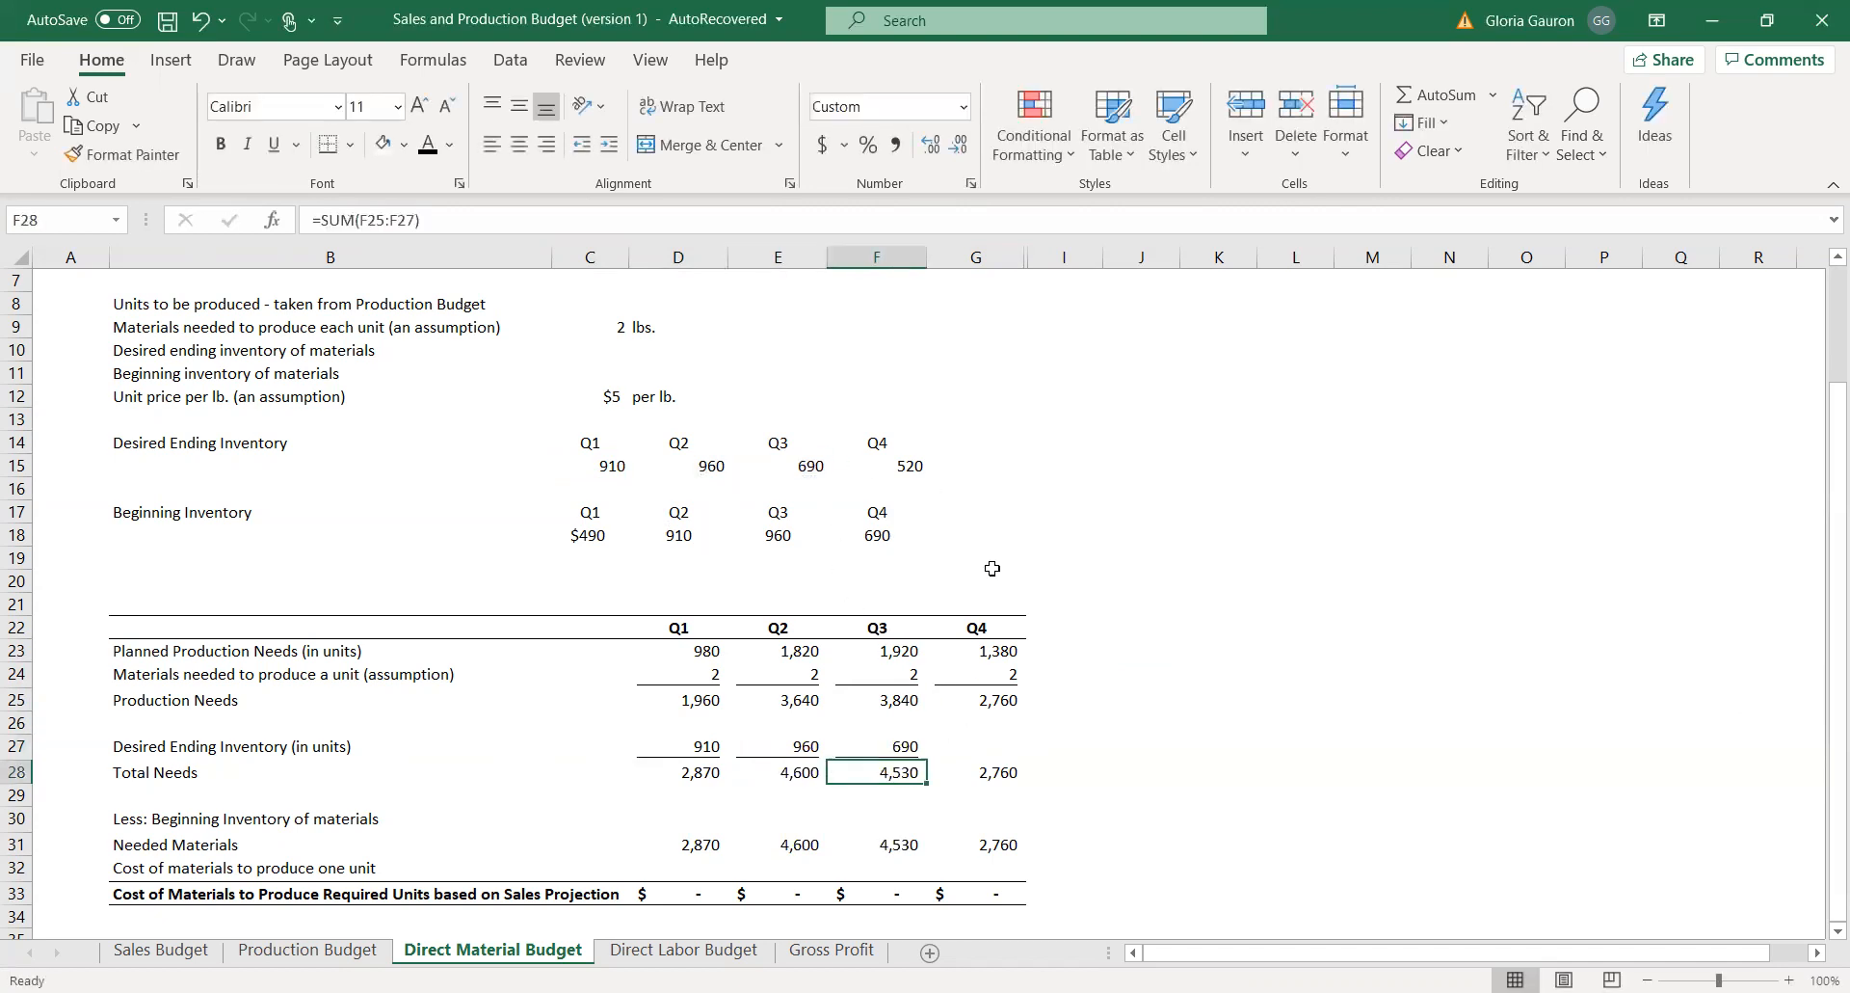
{"action": "left_click", "coordinate": [977, 750]}
{"action": "type", "text": "="}
{"action": "left_click", "coordinate": [899, 467]}
{"action": "key", "text": "Return"}
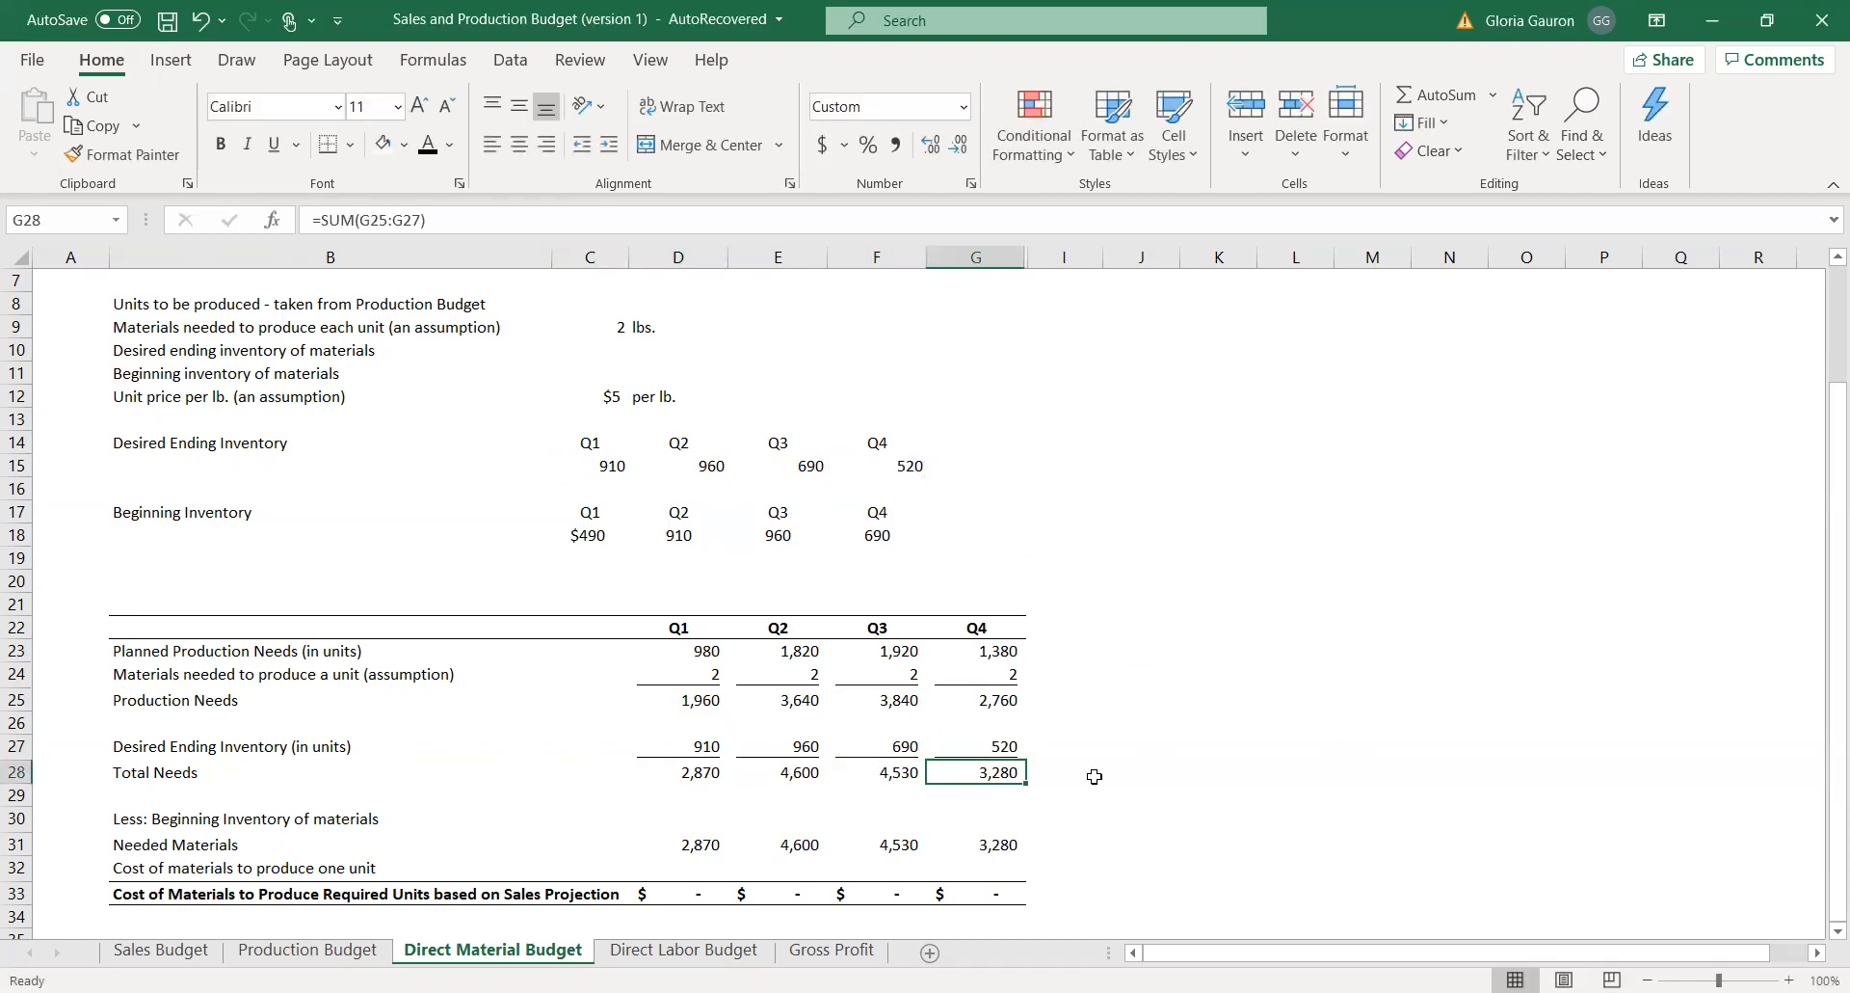
Review how planned units, materials per unit, Production Needs and Desired Ending Inventory build up to Total Needs across Q1 to Q4.
{"action": "left_click_drag", "start_coordinate": [714, 696], "coordinate": [1018, 702]}
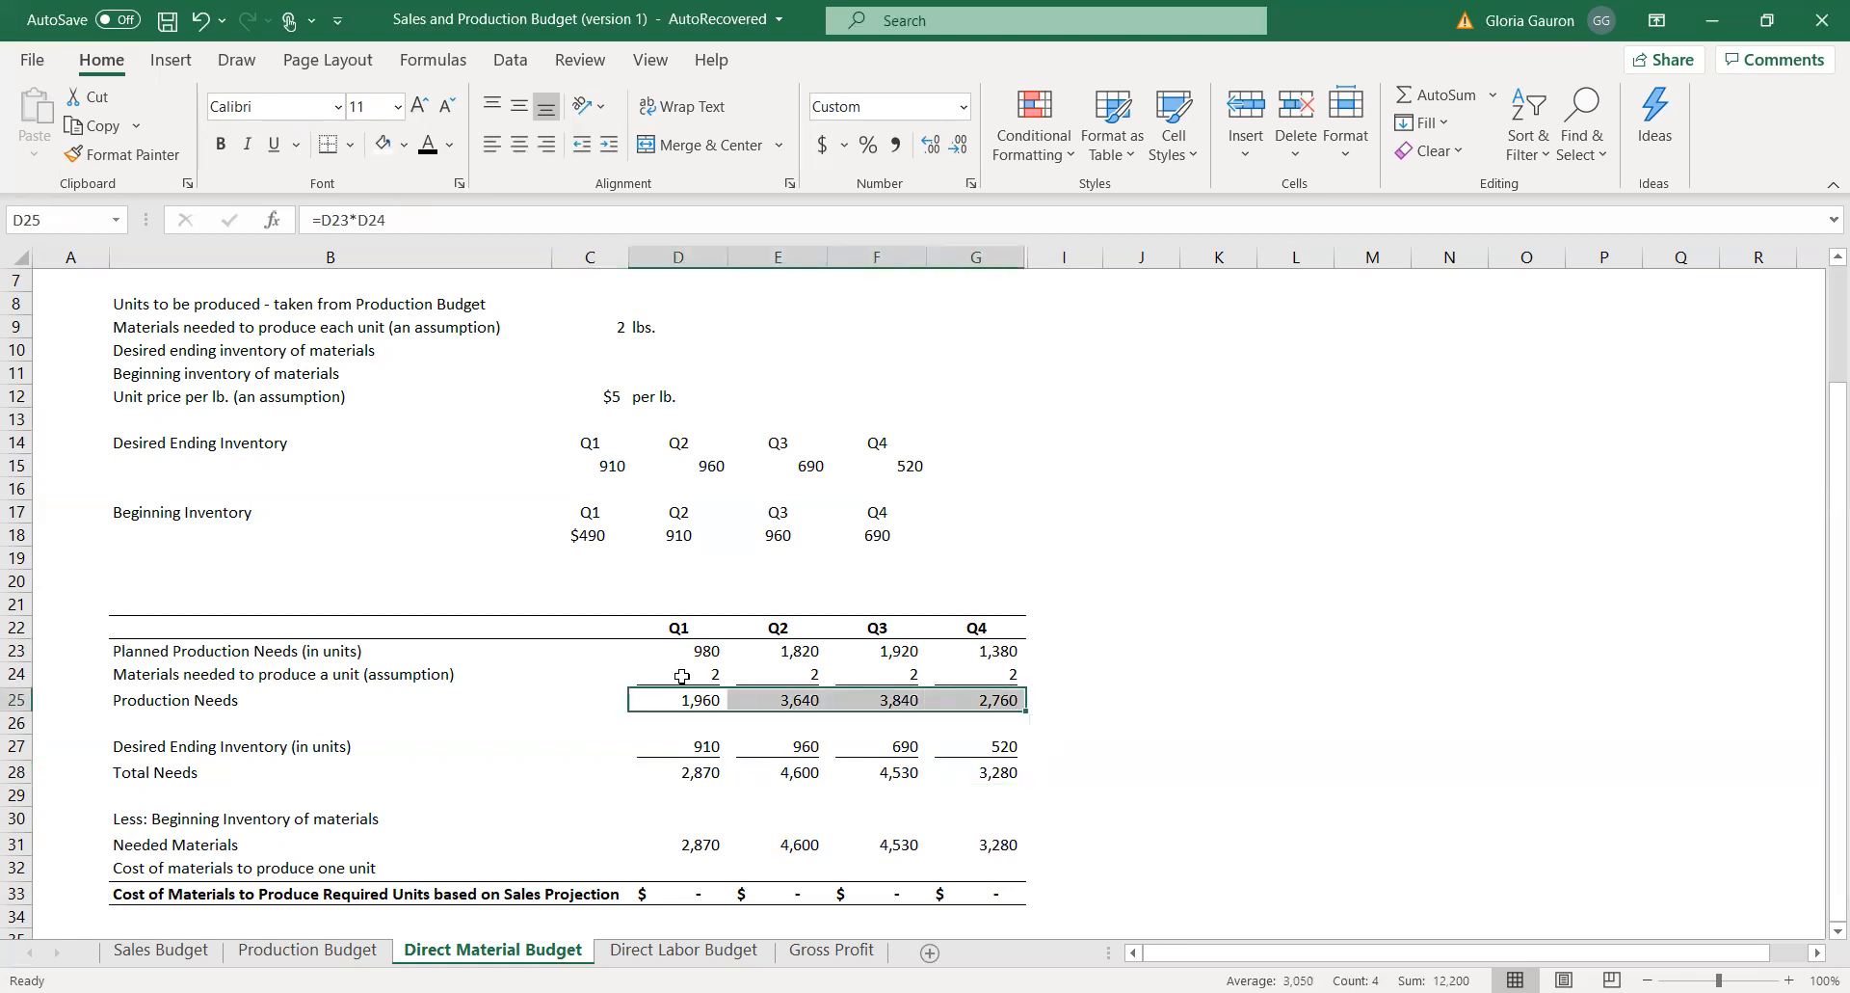
{"action": "left_click_drag", "start_coordinate": [679, 675], "coordinate": [1021, 675]}
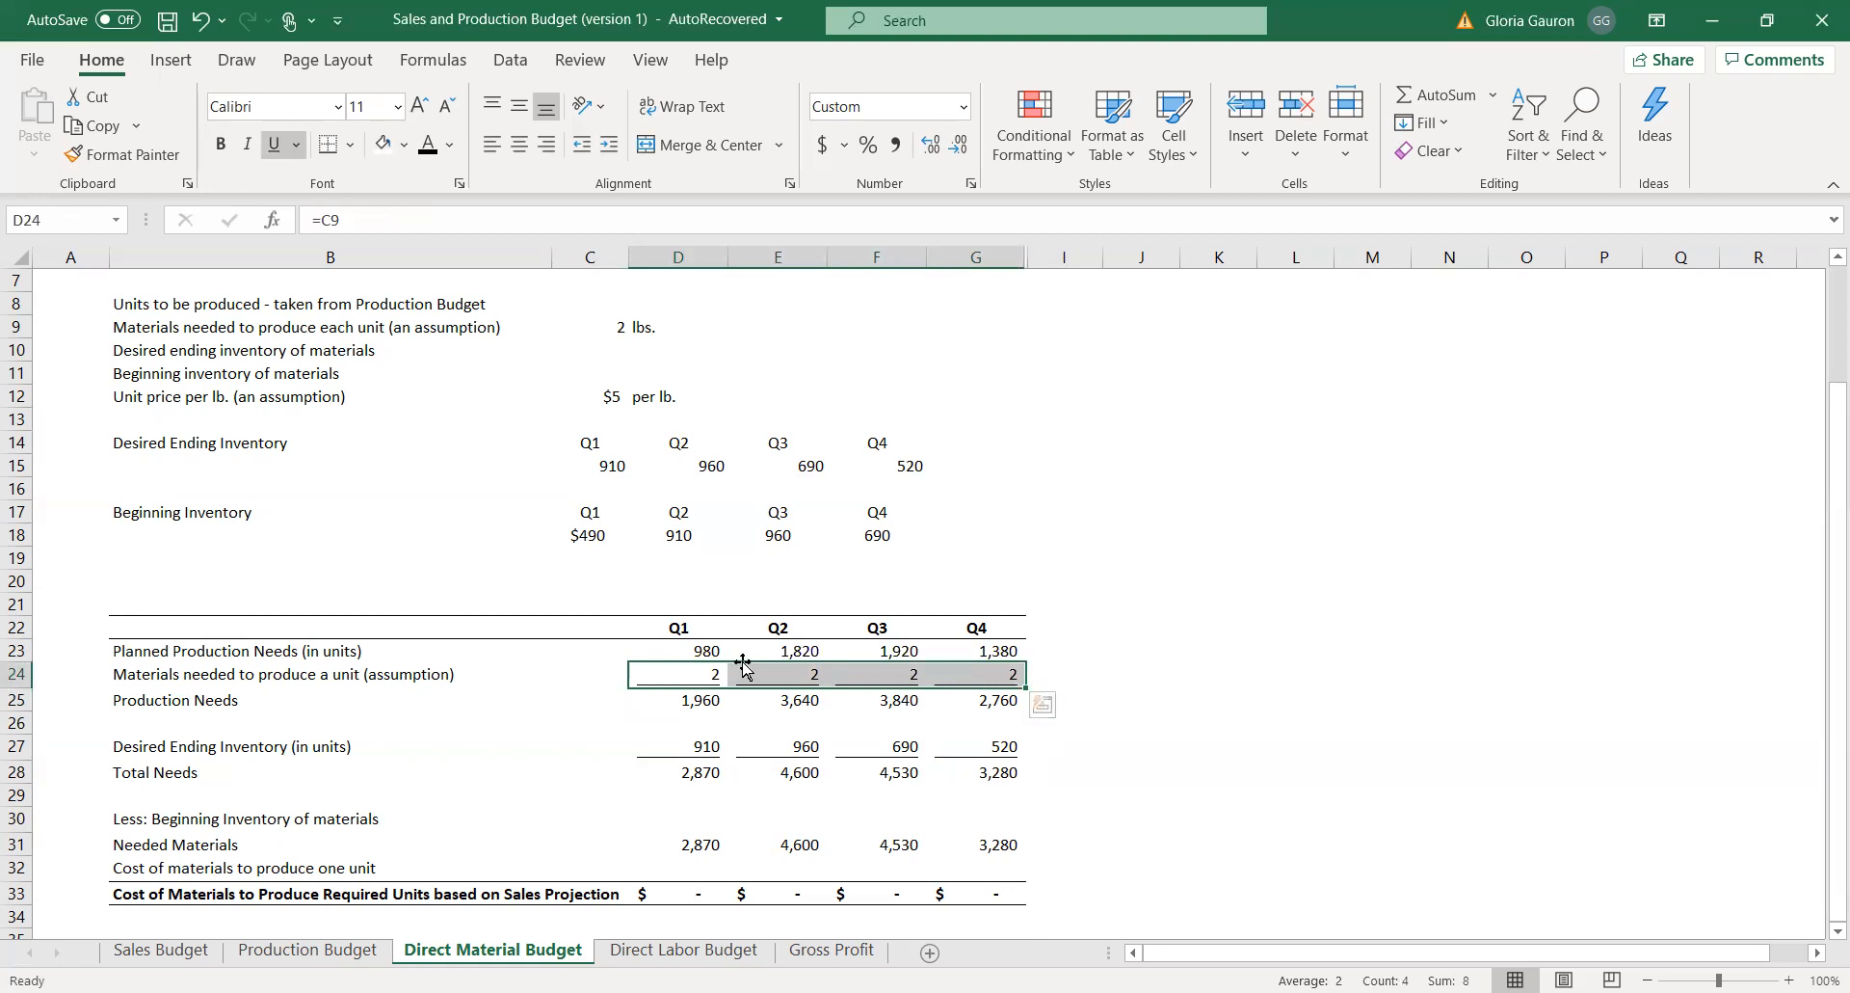
{"action": "left_click_drag", "start_coordinate": [673, 652], "coordinate": [1007, 650]}
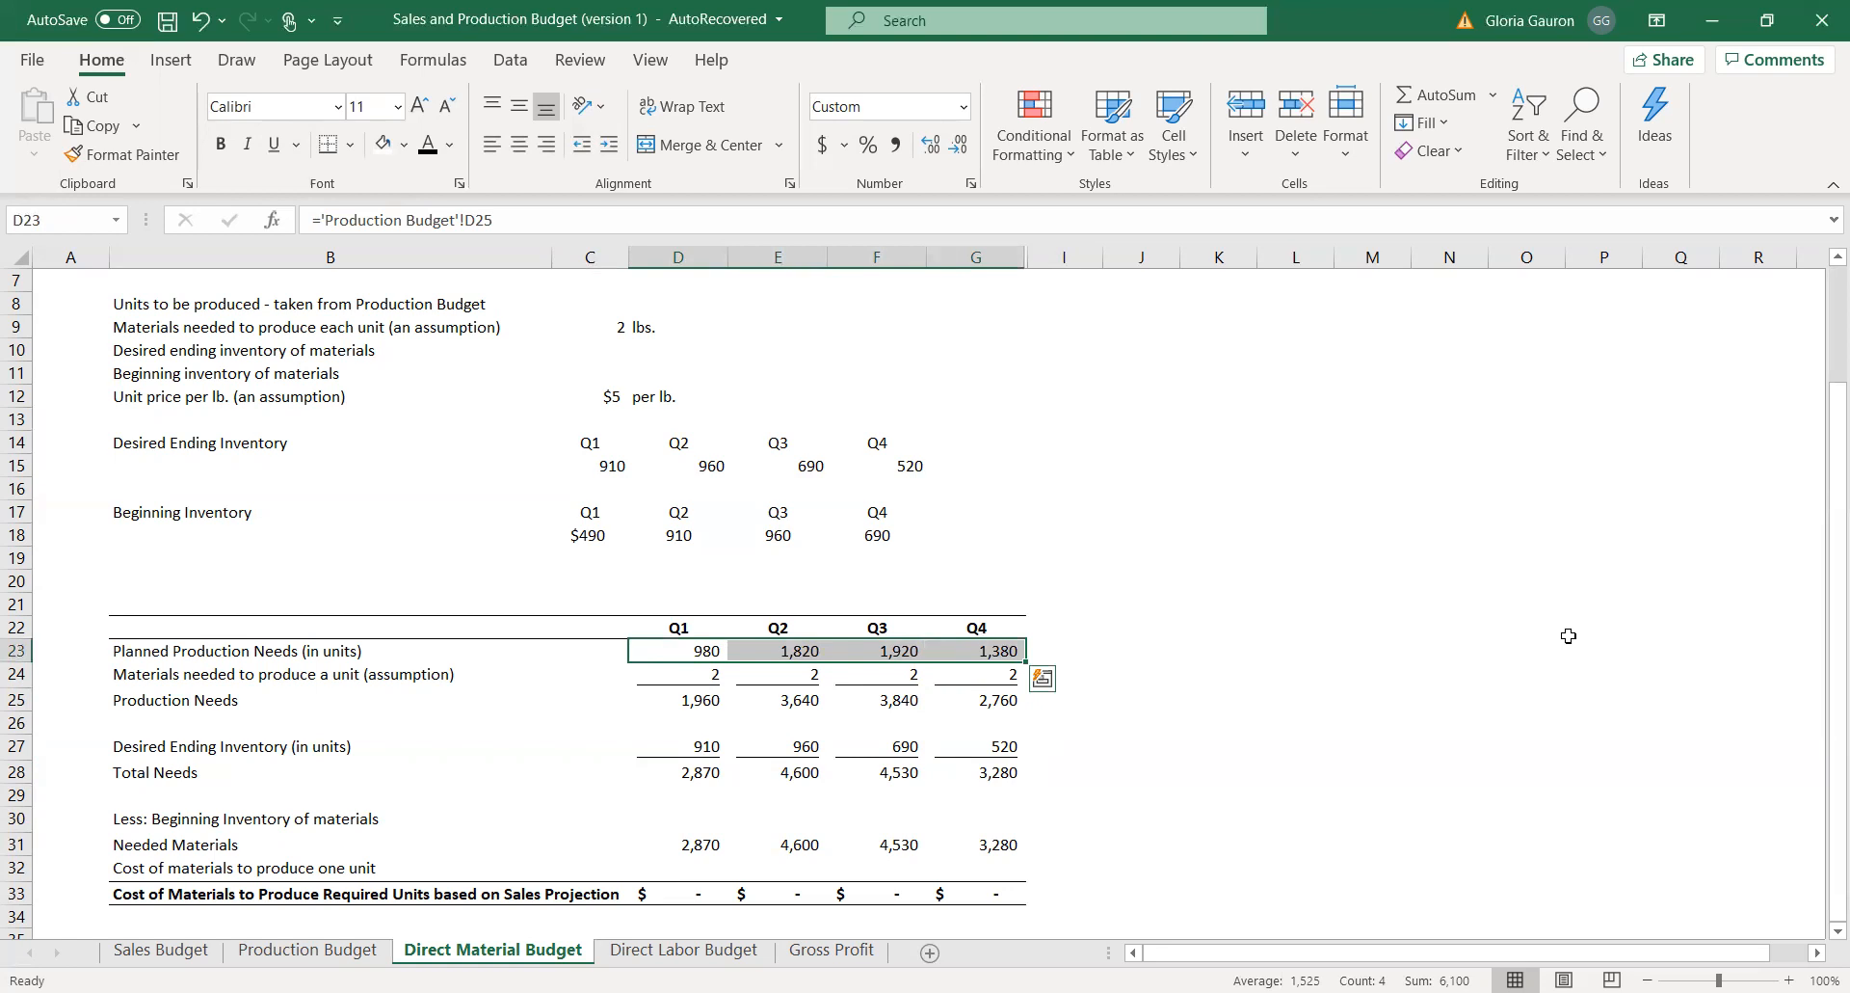
{"action": "left_click_drag", "start_coordinate": [700, 746], "coordinate": [1002, 748]}
{"action": "left_click_drag", "start_coordinate": [699, 701], "coordinate": [997, 701]}
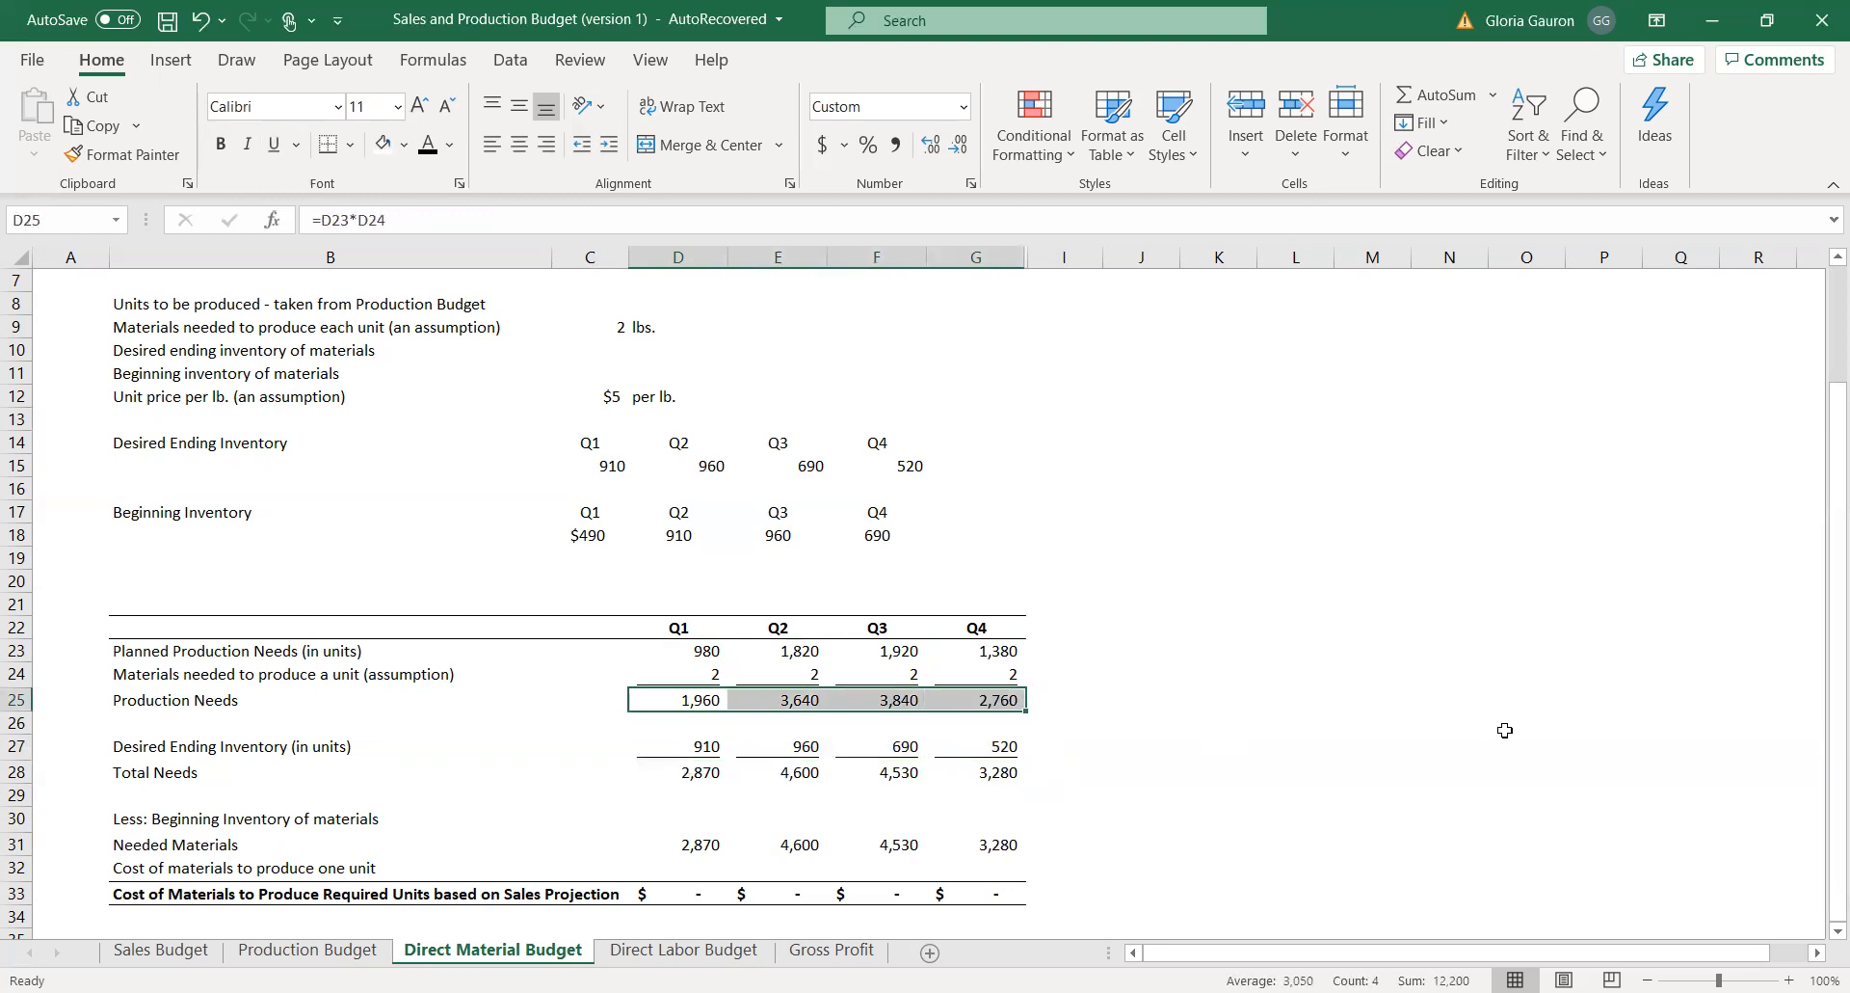
{"action": "left_click_drag", "start_coordinate": [671, 749], "coordinate": [1003, 747]}
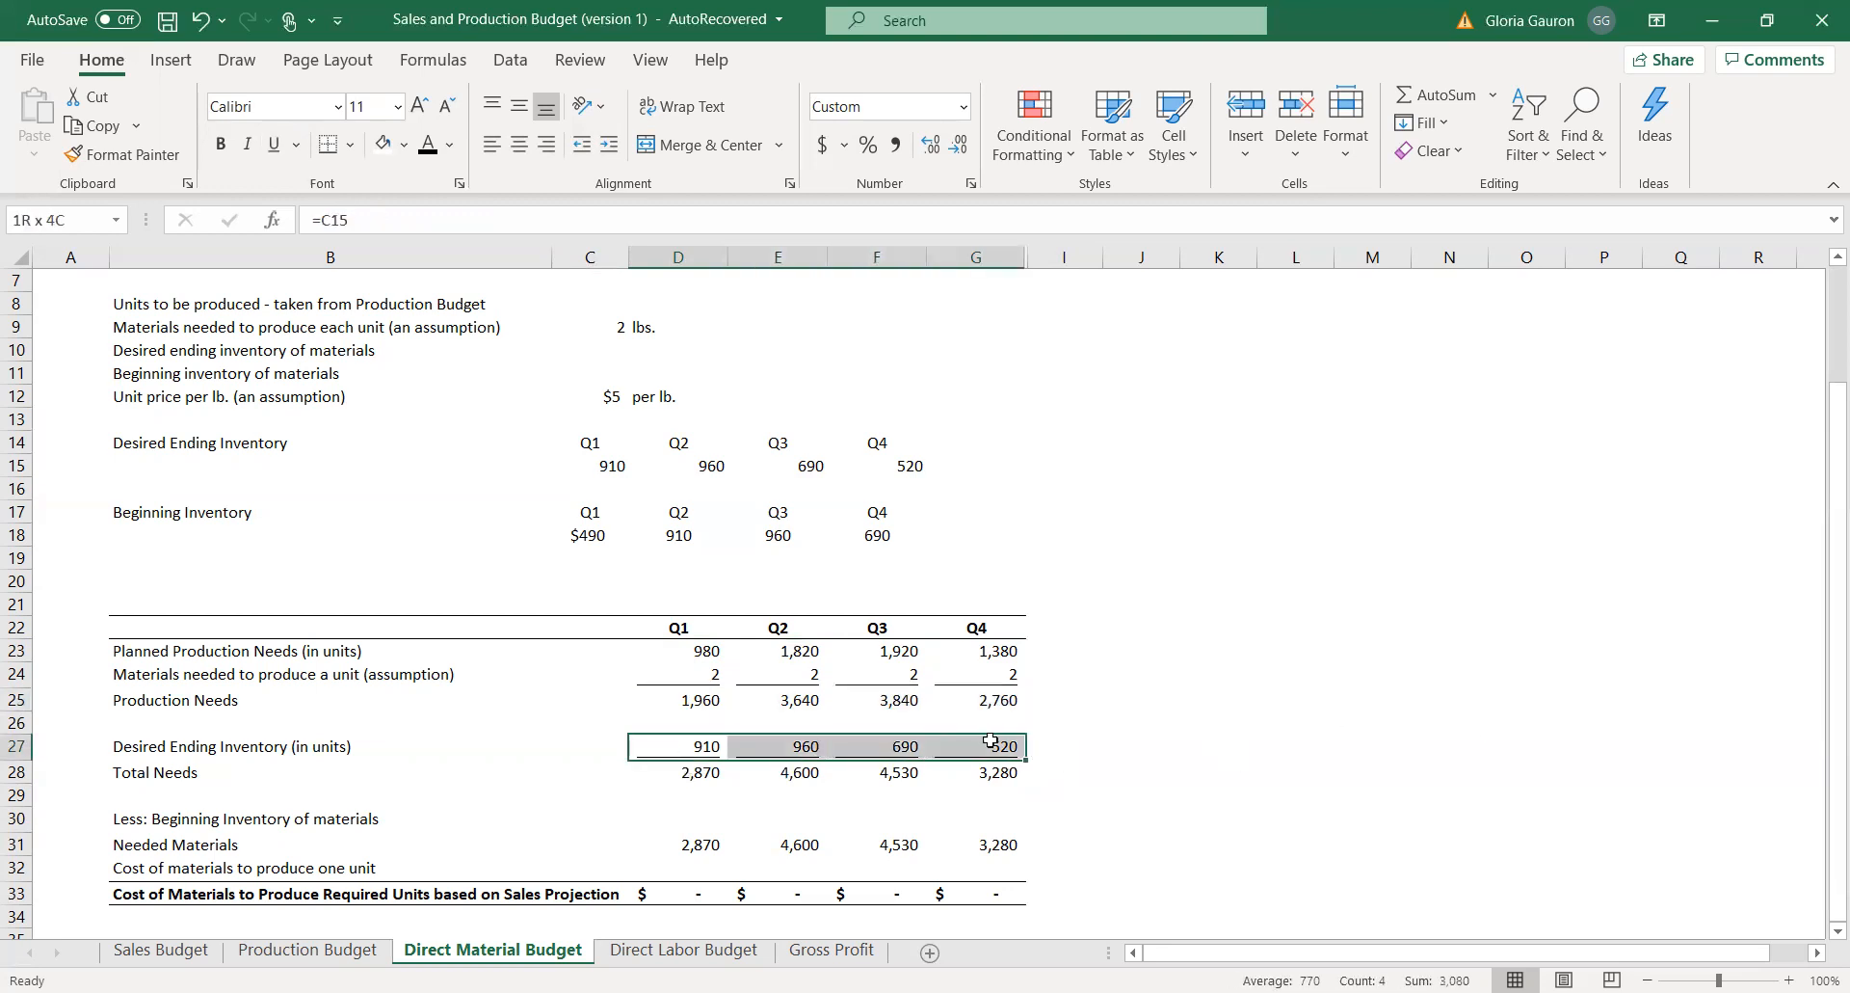
{"action": "left_click_drag", "start_coordinate": [660, 772], "coordinate": [997, 772]}
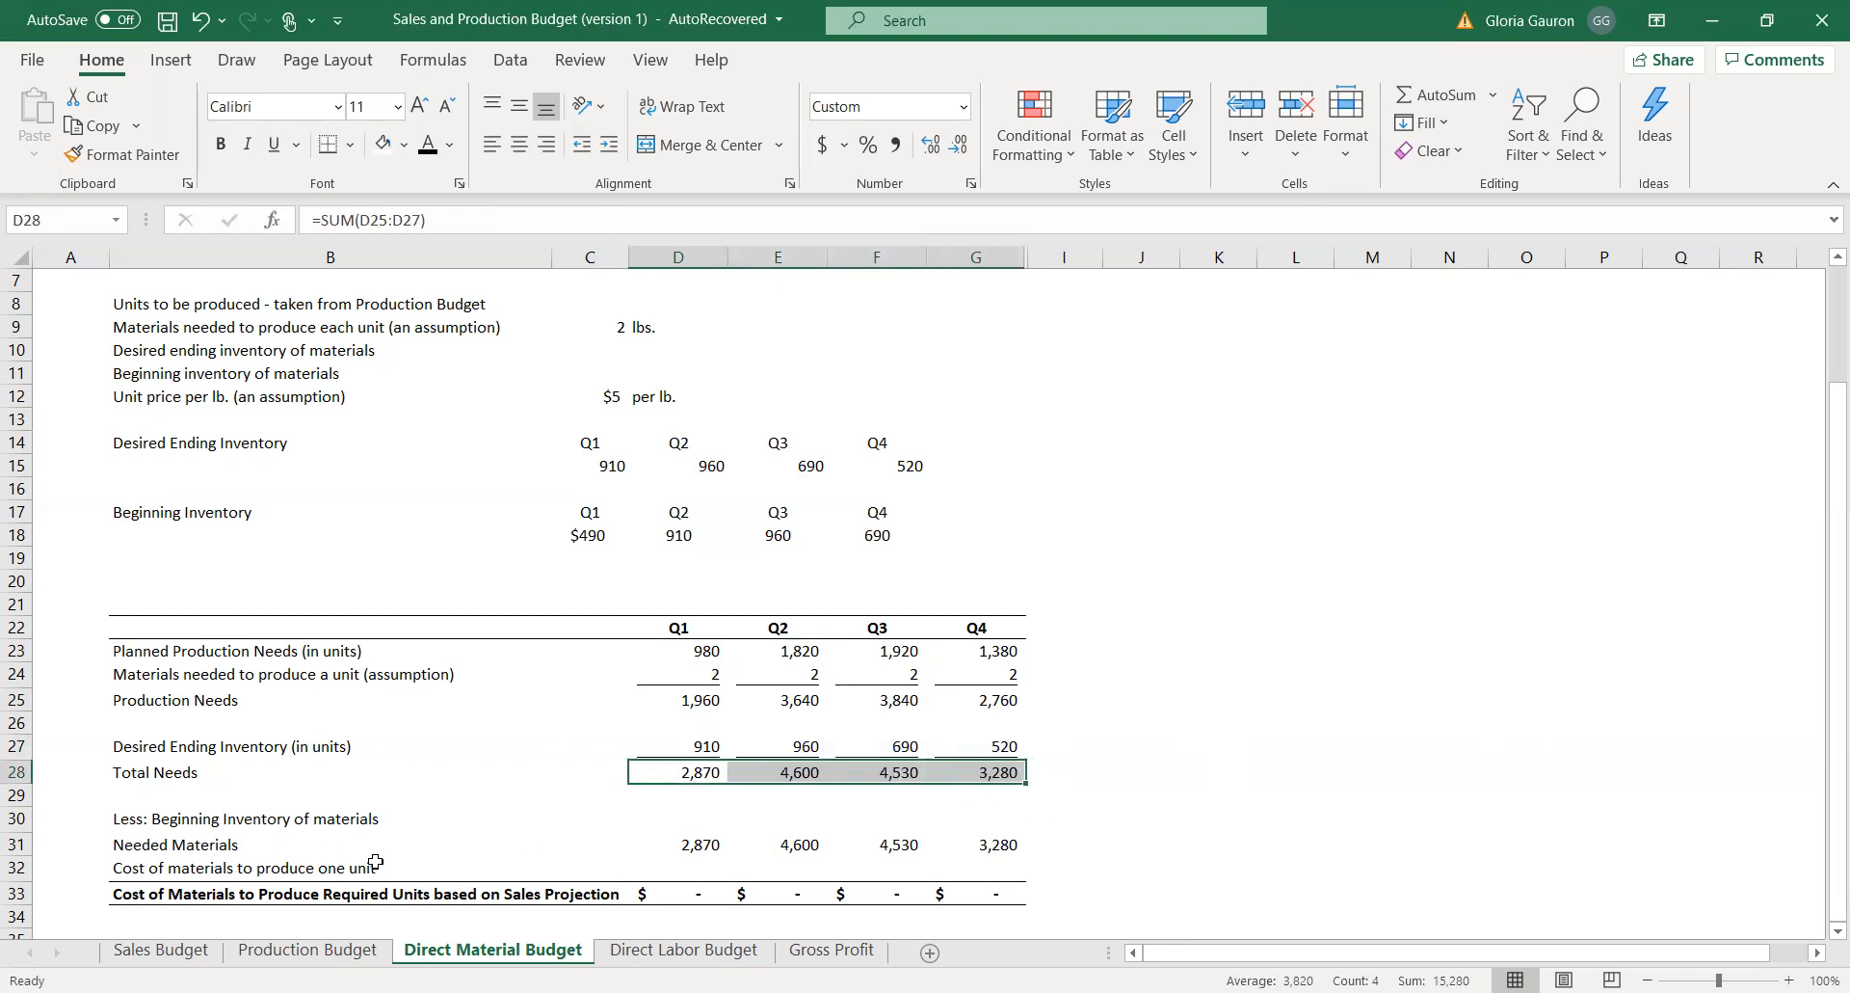
Link the Q1 and Q2 Beginning Inventory of materials cells D30 and E30 to the values in C18 and D18.
{"action": "left_click", "coordinate": [690, 821]}
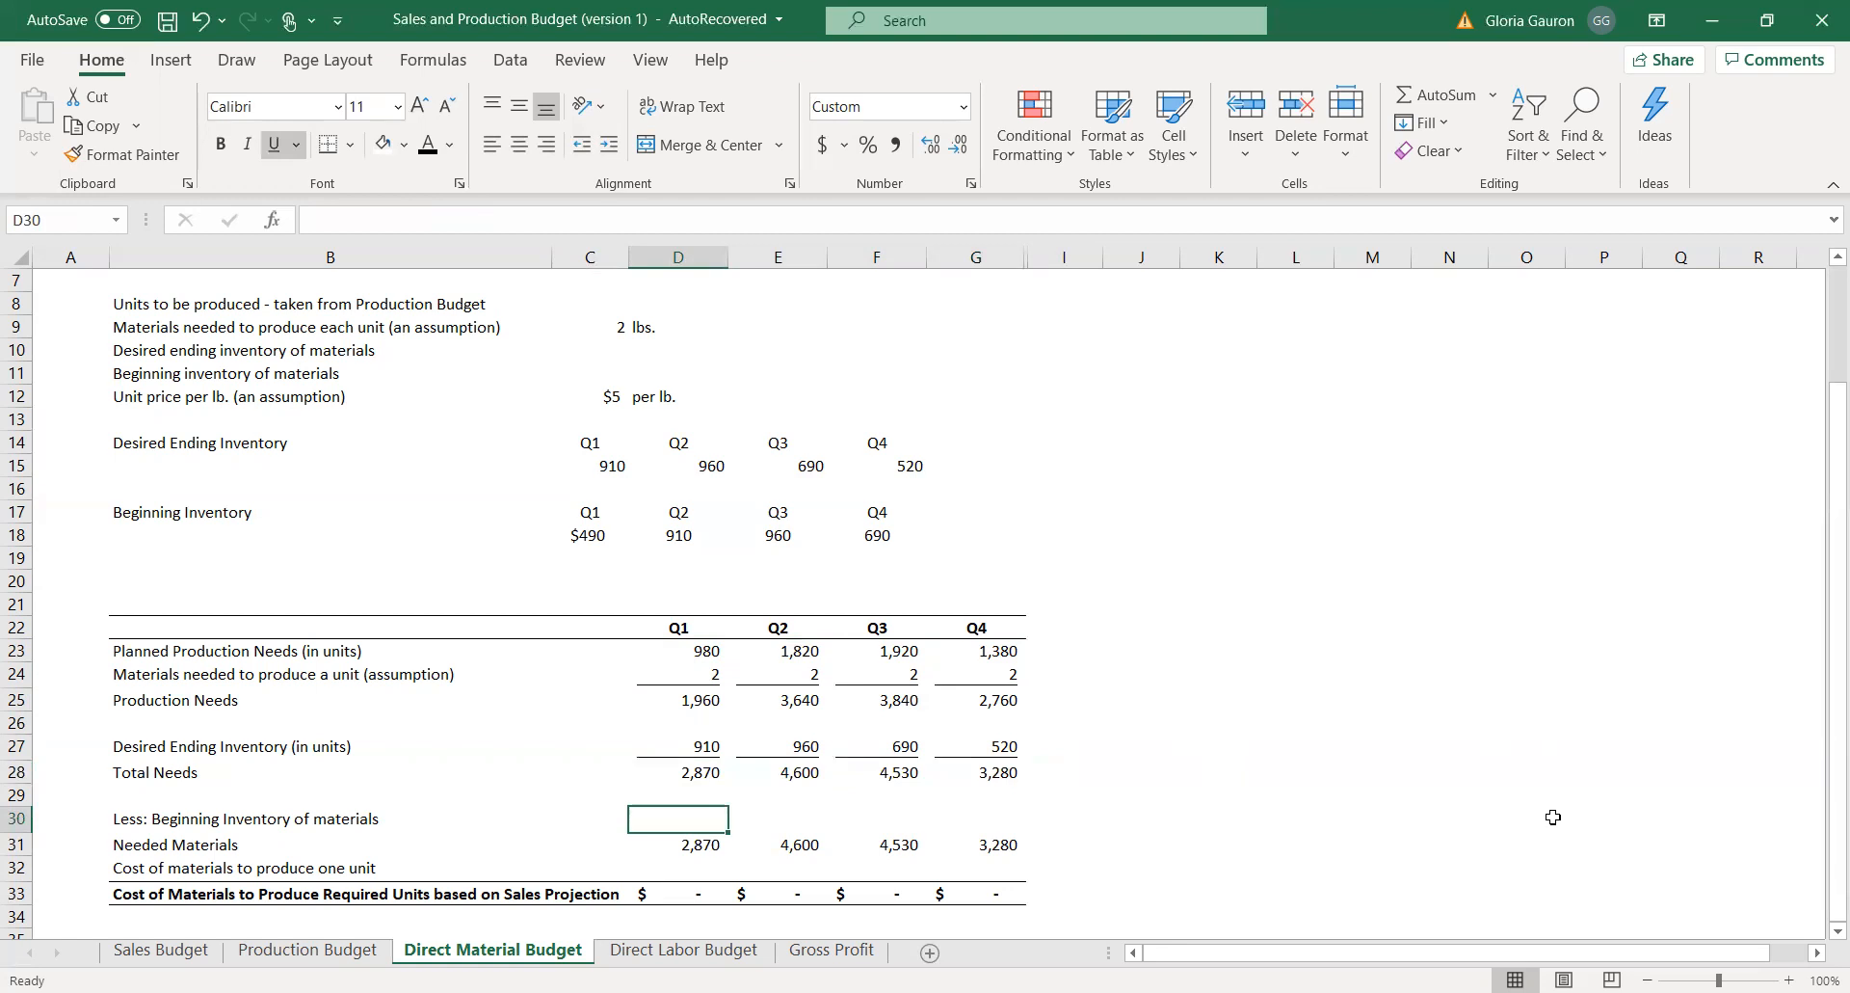
{"action": "type", "text": "="}
{"action": "left_click", "coordinate": [583, 537]}
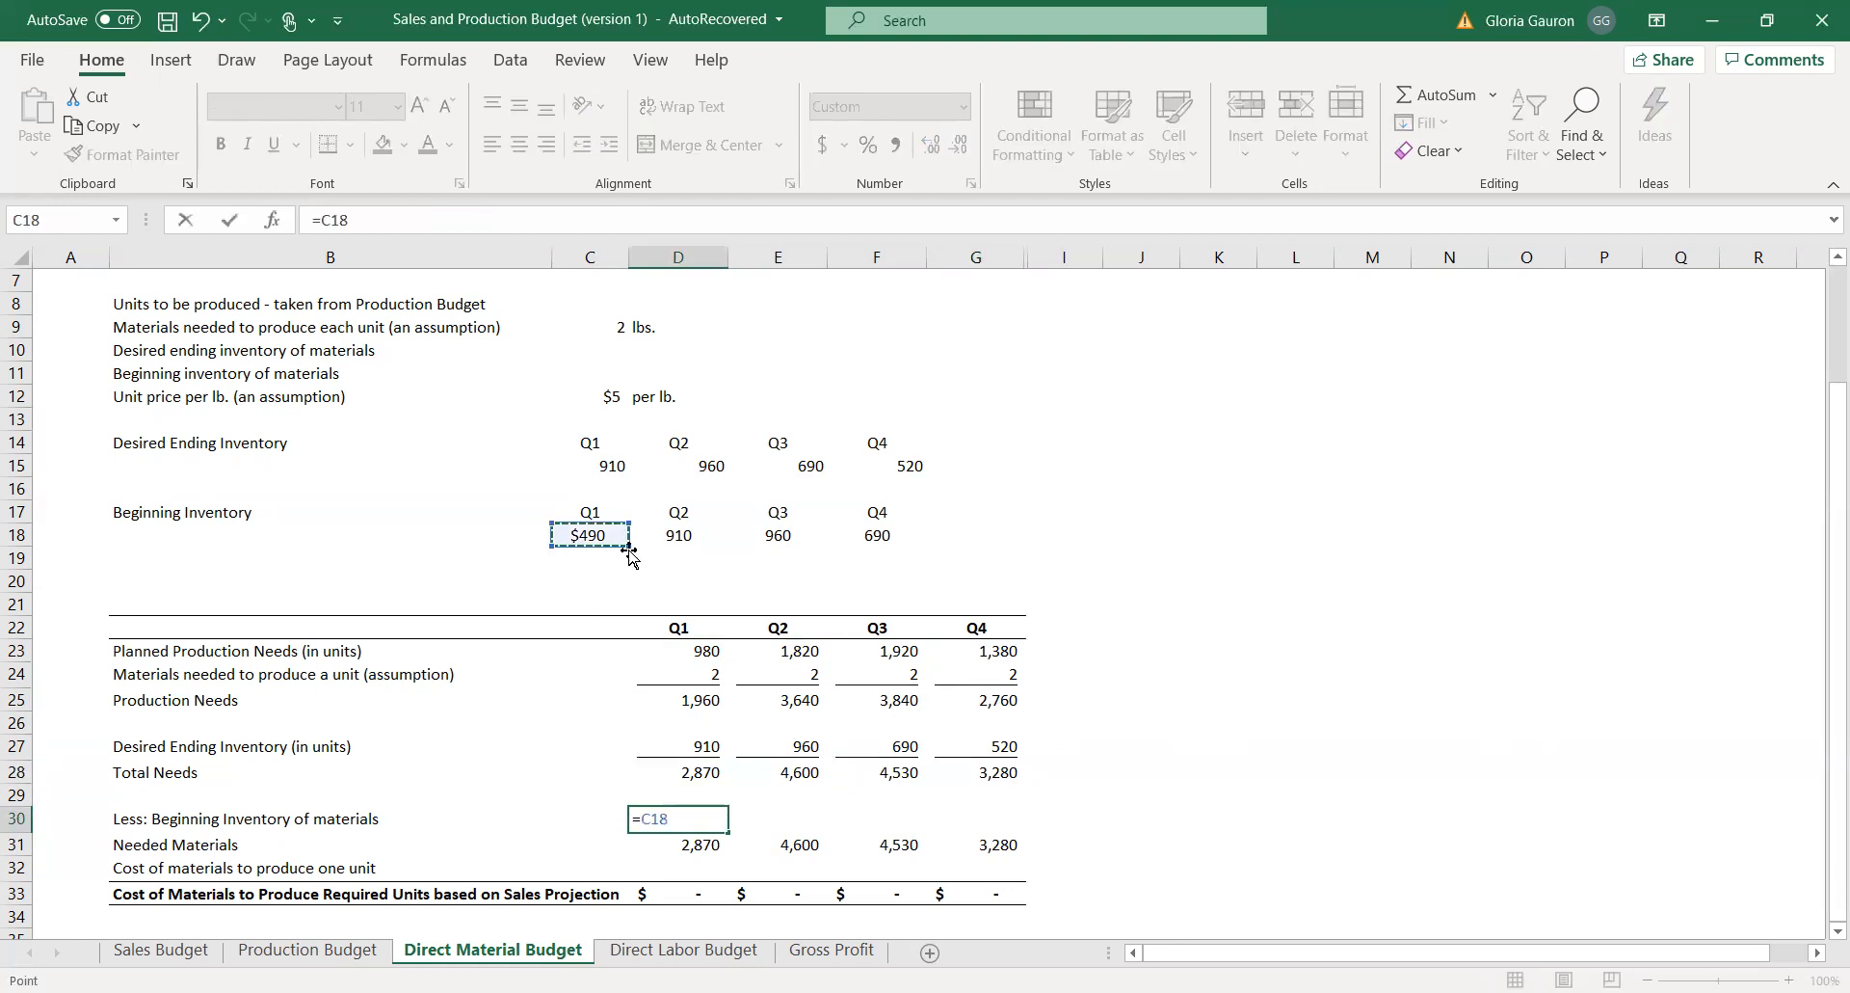
{"action": "key", "text": "Return"}
{"action": "left_click", "coordinate": [789, 818]}
{"action": "type", "text": "="}
{"action": "left_click", "coordinate": [674, 532]}
{"action": "key", "text": "Return"}
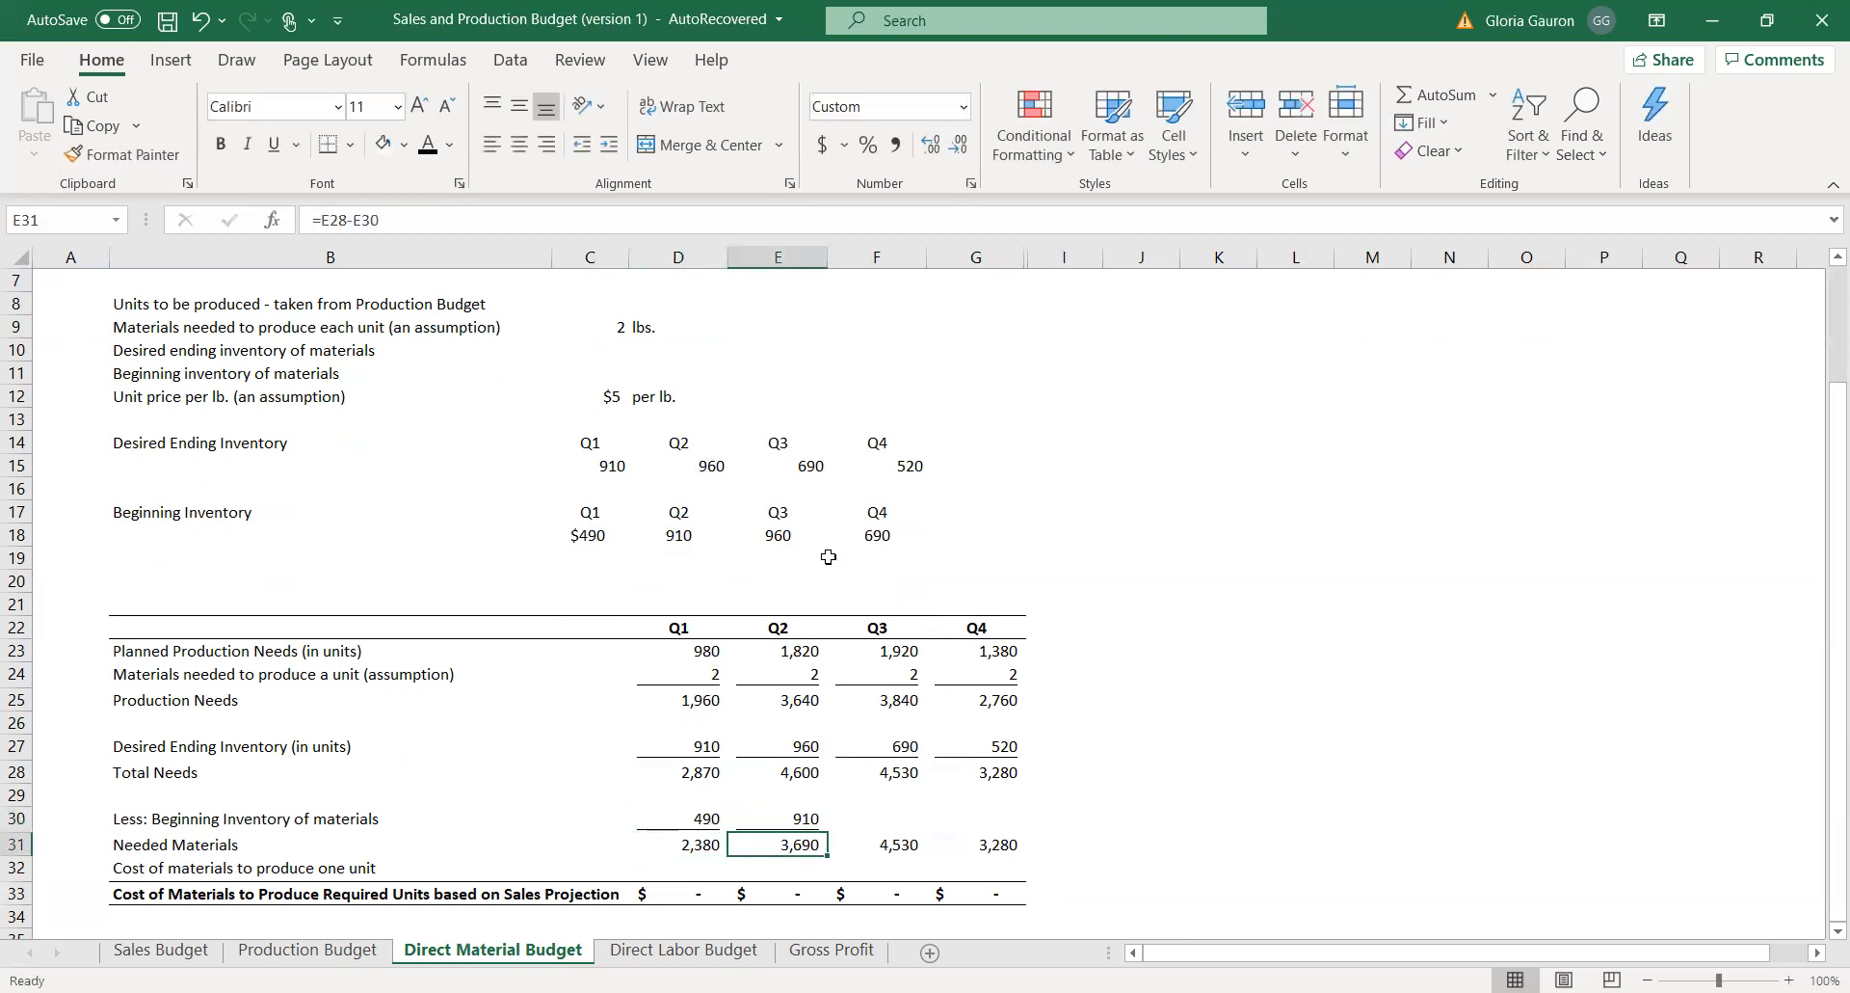
Link the Q3 and Q4 Beginning Inventory of materials cells F30 and G30 to the values in E18 and F18.
{"action": "left_click_drag", "start_coordinate": [891, 800], "coordinate": [895, 820]}
{"action": "left_click", "coordinate": [890, 818]}
{"action": "type", "text": "="}
{"action": "left_click", "coordinate": [771, 536]}
{"action": "key", "text": "Return"}
{"action": "left_click", "coordinate": [991, 817]}
{"action": "type", "text": "="}
{"action": "left_click", "coordinate": [875, 535]}
{"action": "key", "text": "Return"}
{"action": "left_click", "coordinate": [1296, 696]}
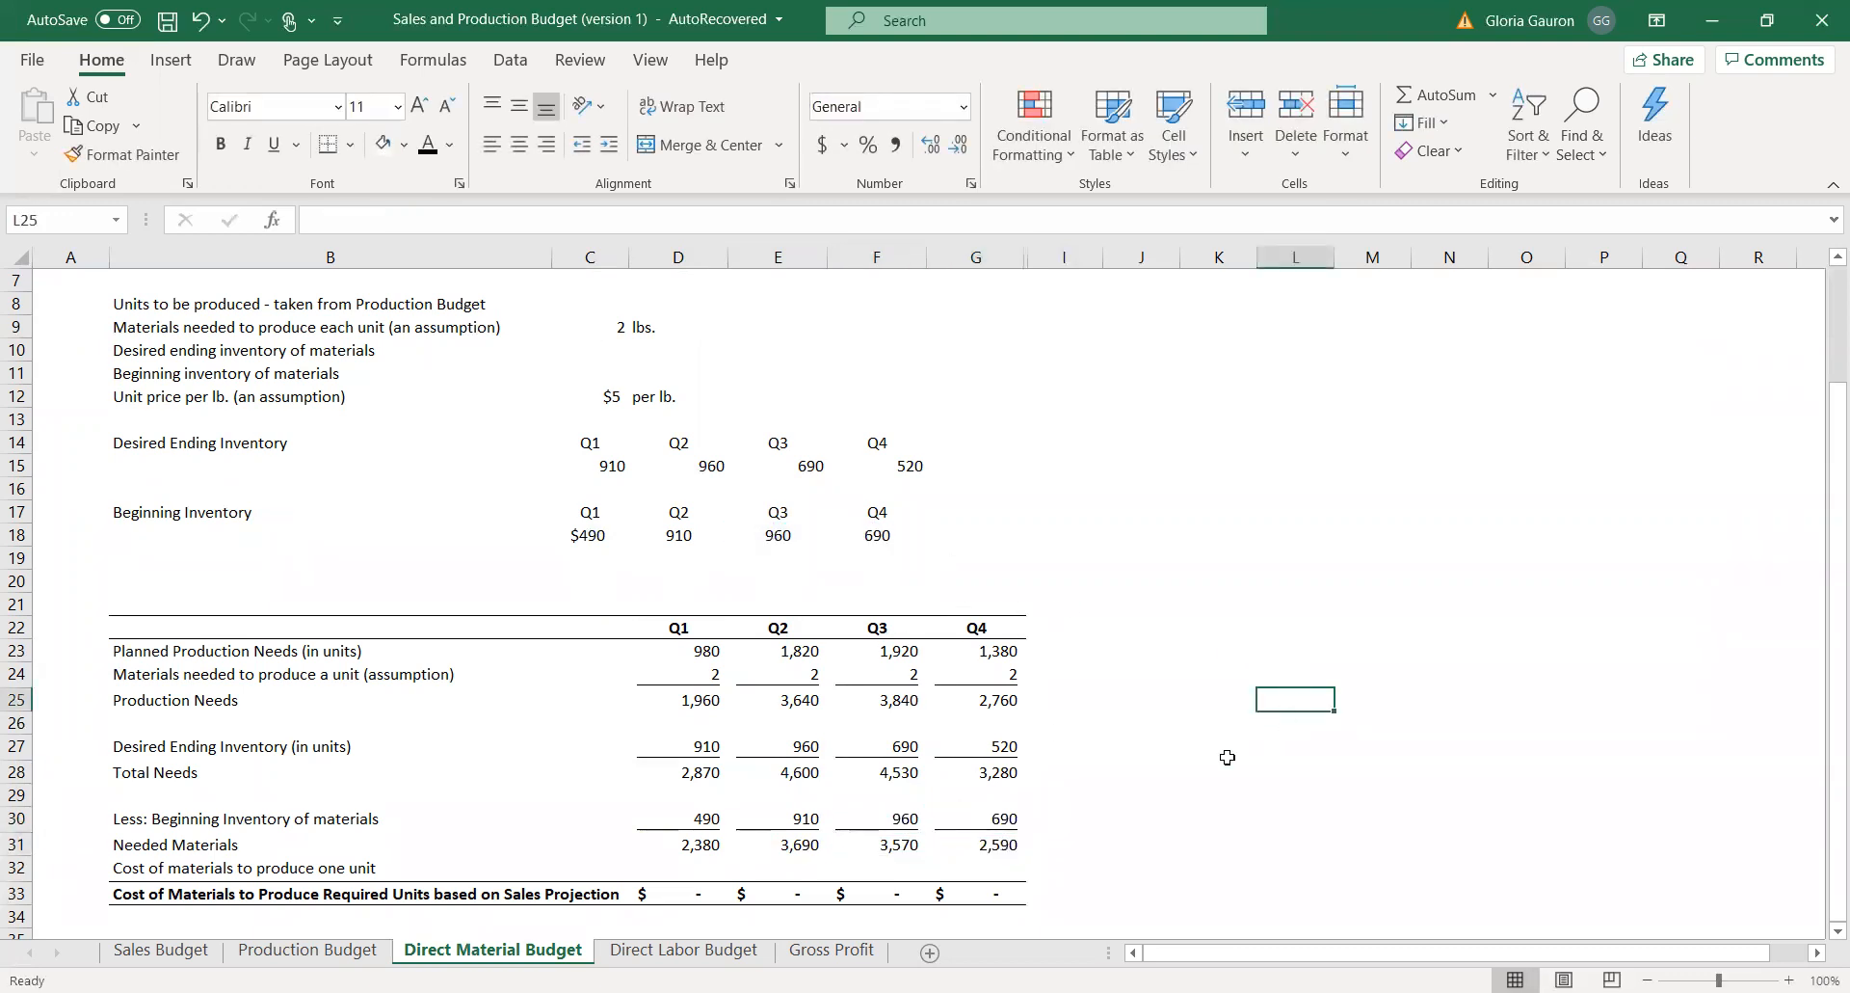
Check the Q1 material cost formula in D33, the Needed Materials row and the unit price per lb. assumption in C12.
{"action": "left_click", "coordinate": [679, 892]}
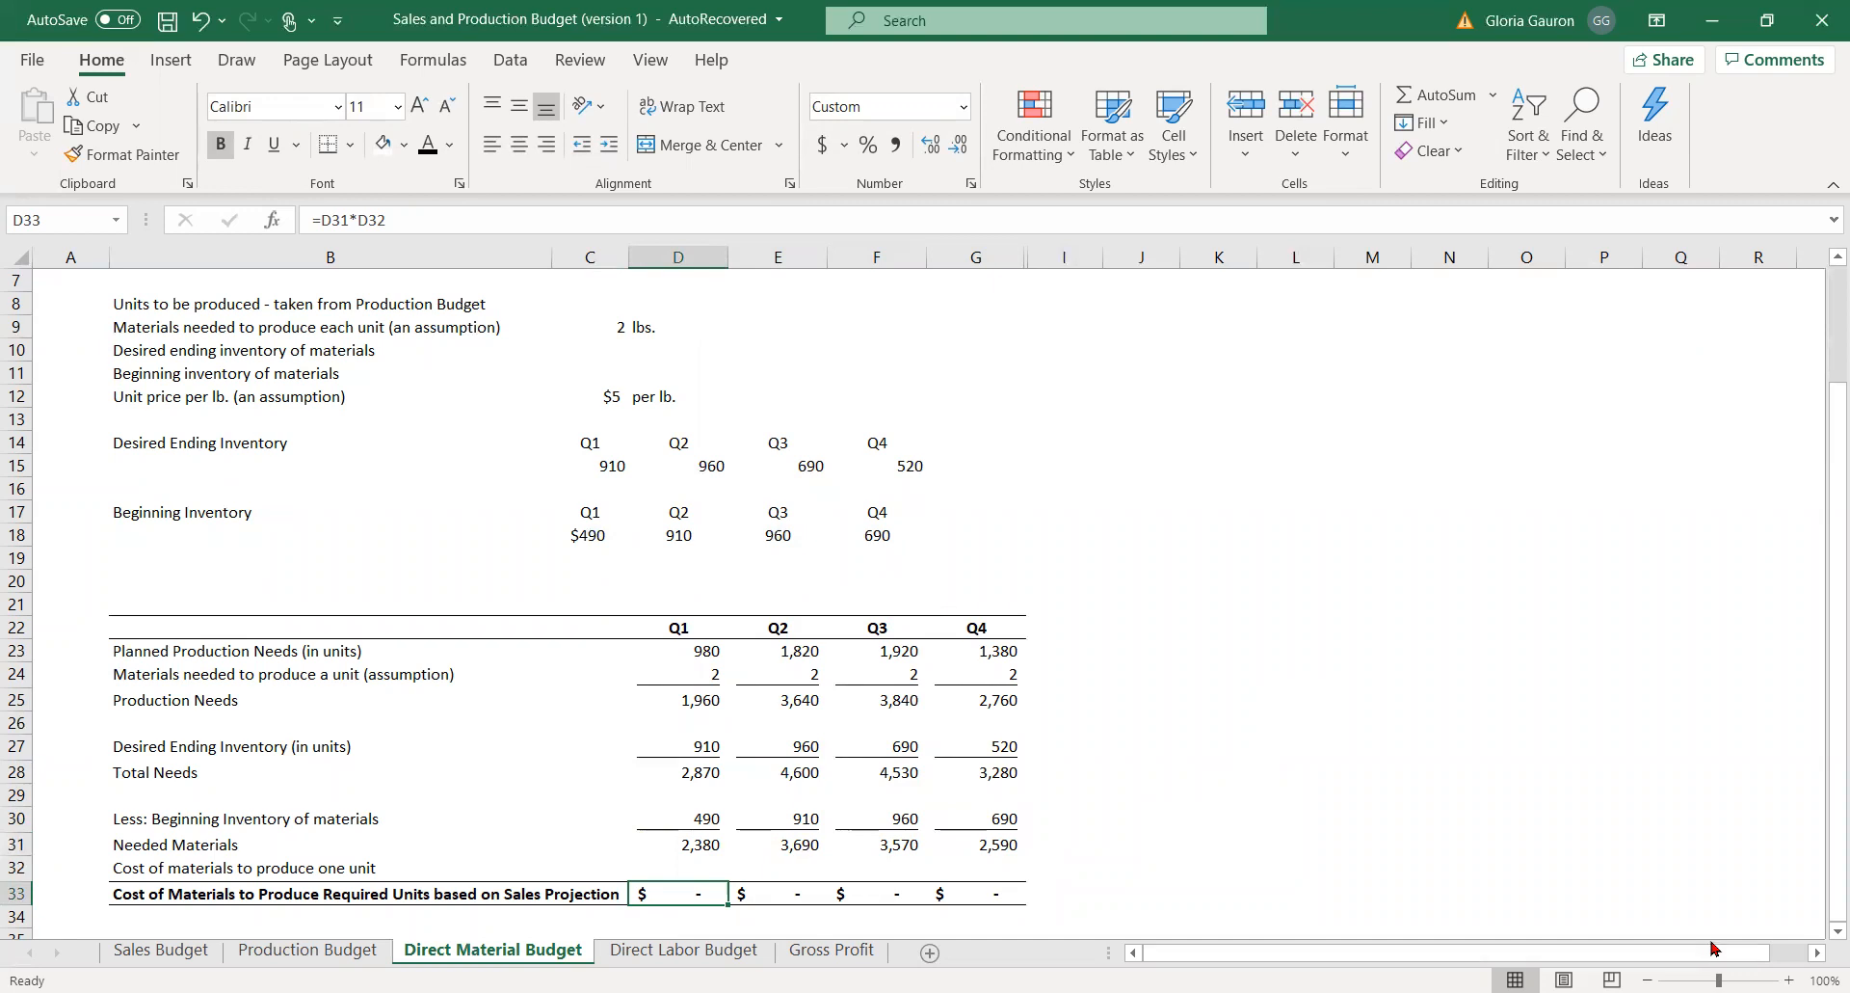
{"action": "left_click", "coordinate": [682, 845]}
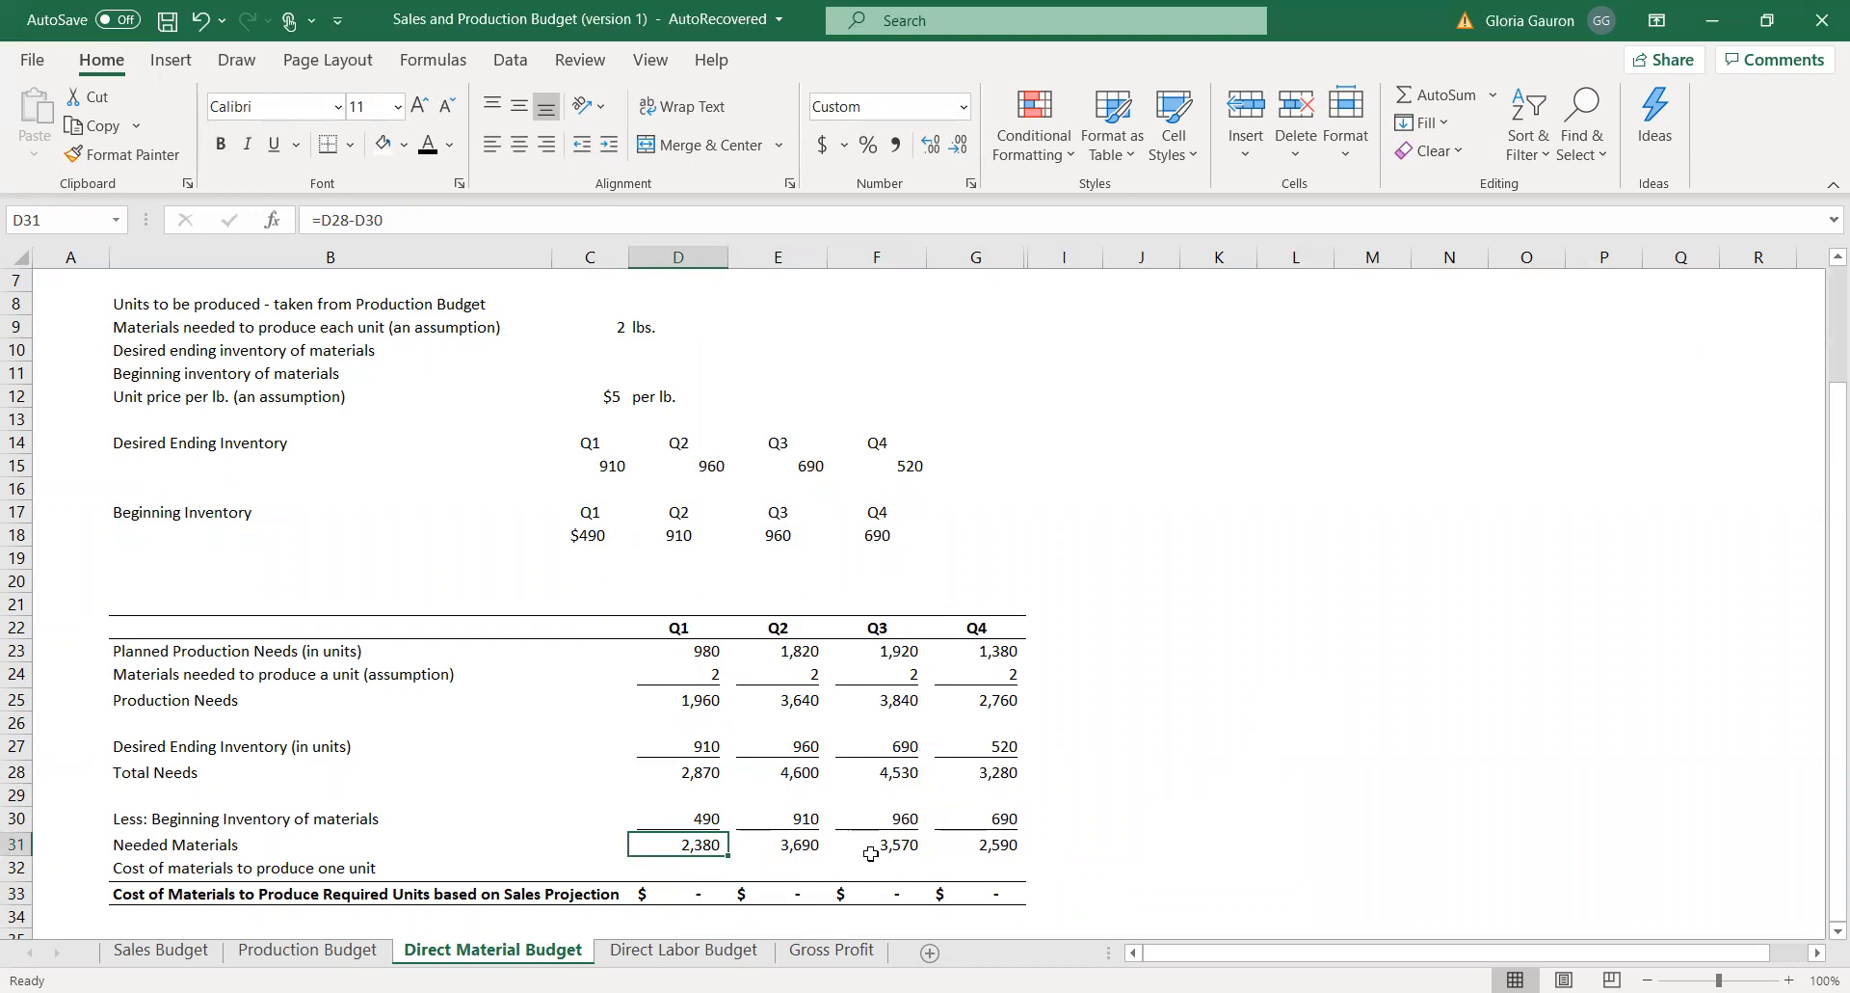
{"action": "left_click", "coordinate": [796, 838]}
{"action": "left_click", "coordinate": [673, 867]}
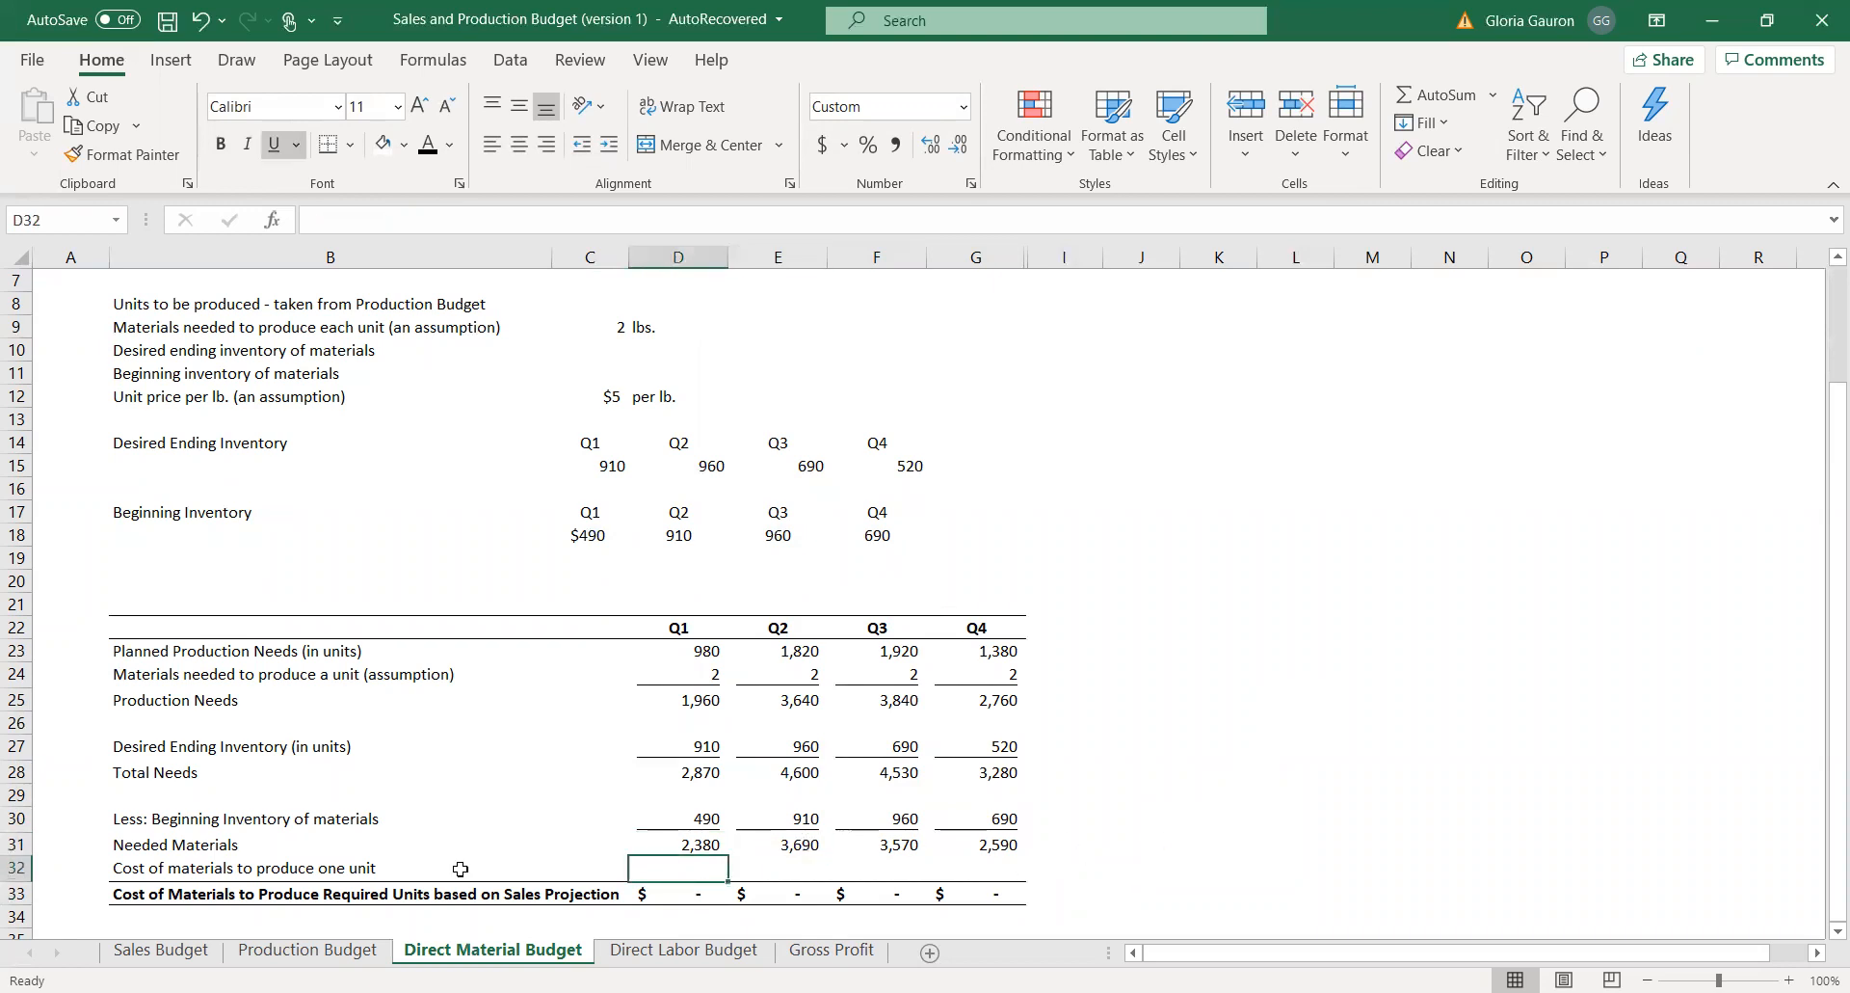
{"action": "left_click", "coordinate": [596, 389]}
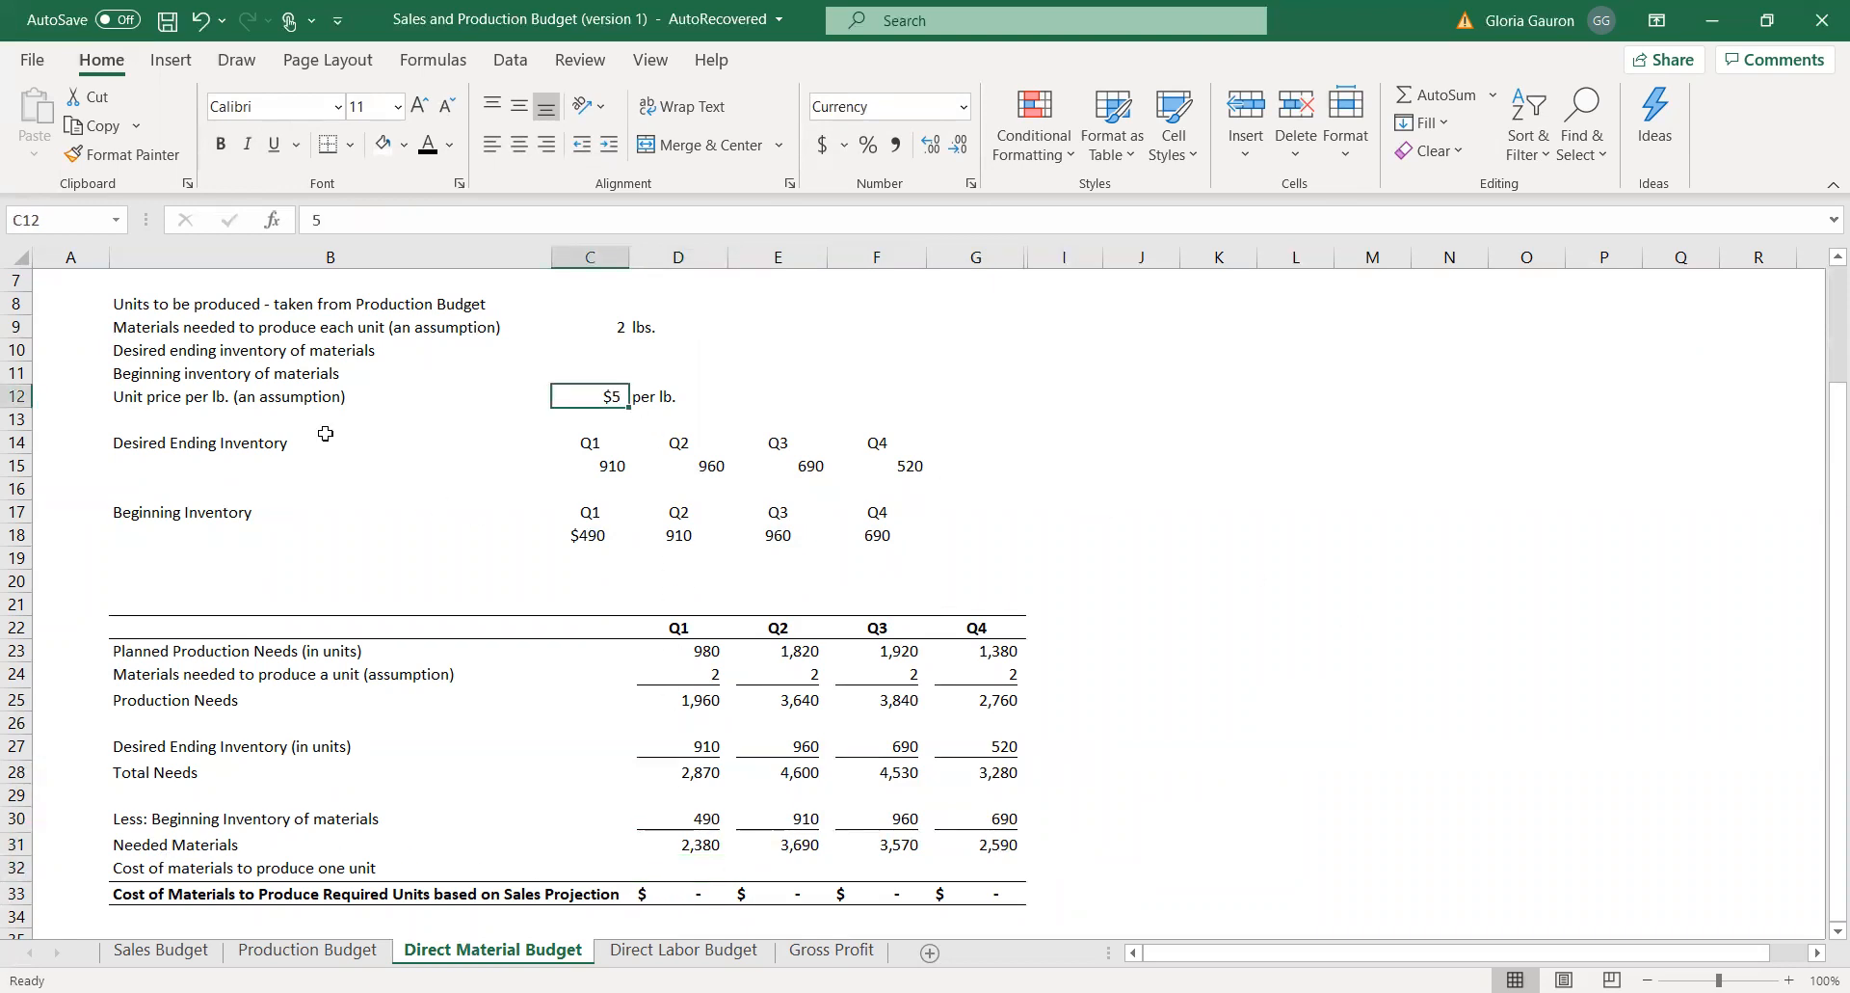
{"action": "left_click_drag", "start_coordinate": [278, 390], "coordinate": [694, 396]}
{"action": "left_click", "coordinate": [1260, 579]}
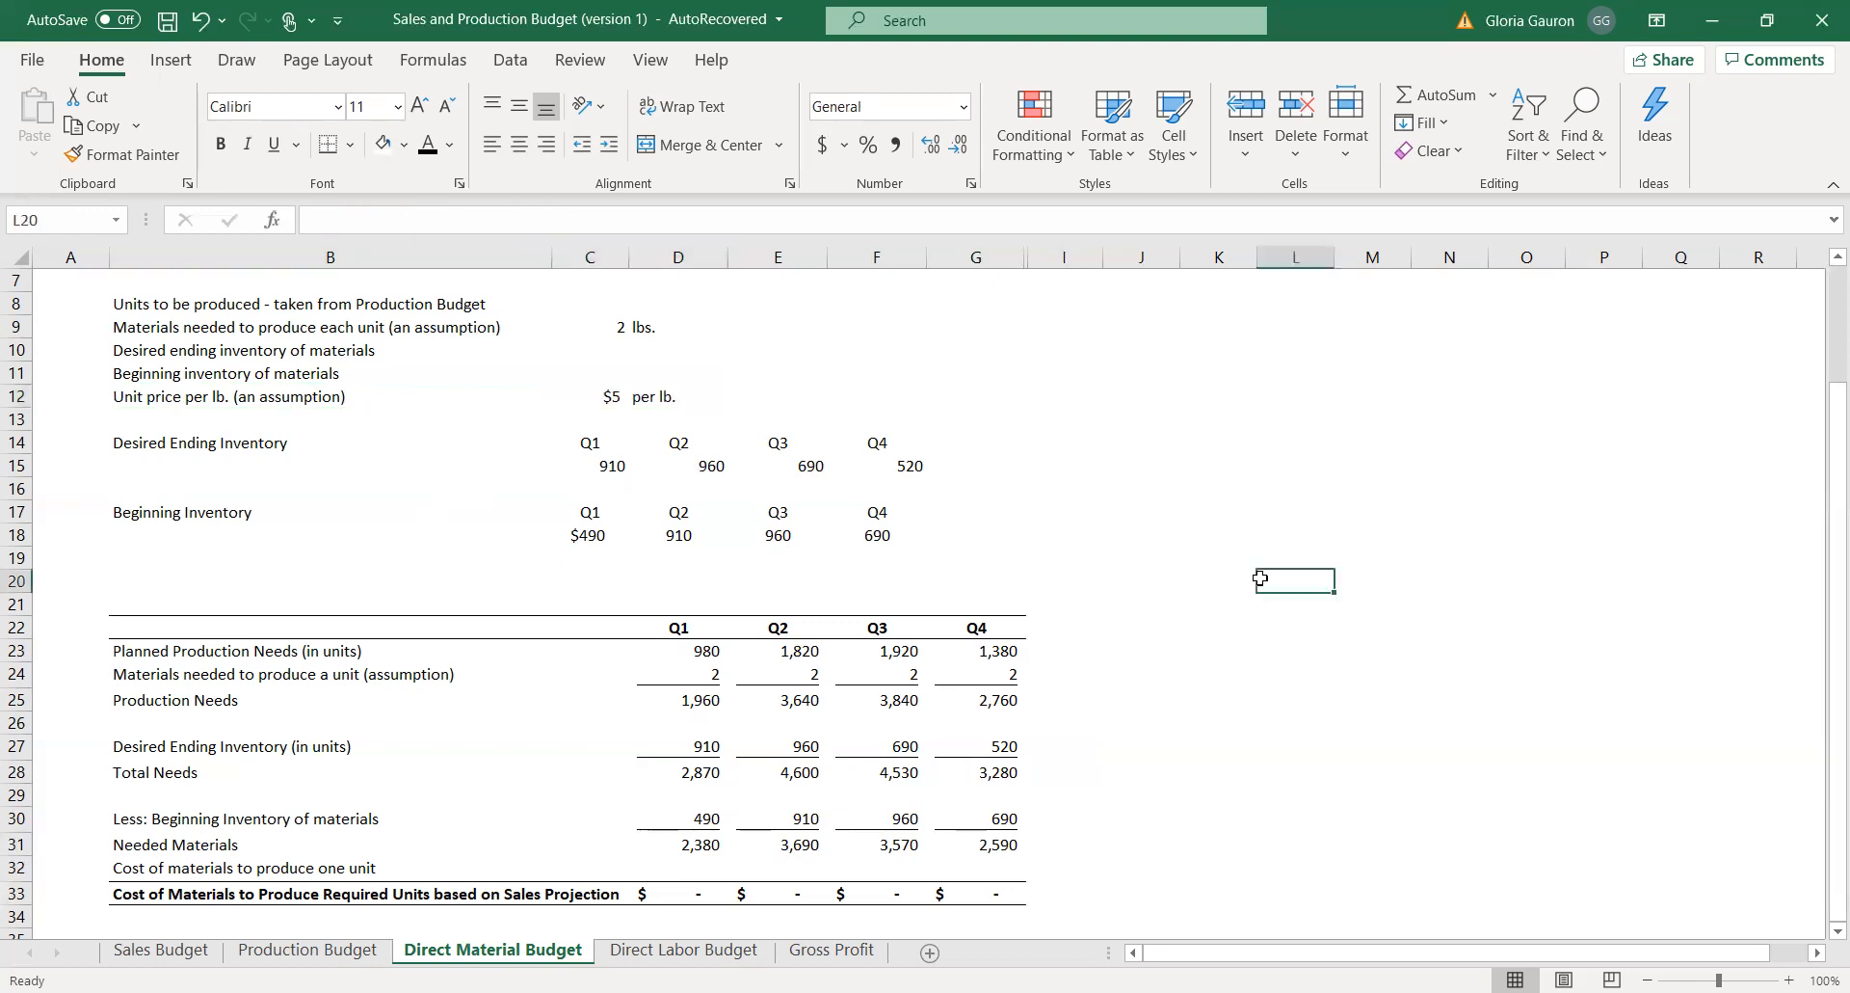
Set the Q1 and Q2 cost of materials per unit in D32 and E32 to reference the unit price in C12.
{"action": "left_click", "coordinate": [713, 863]}
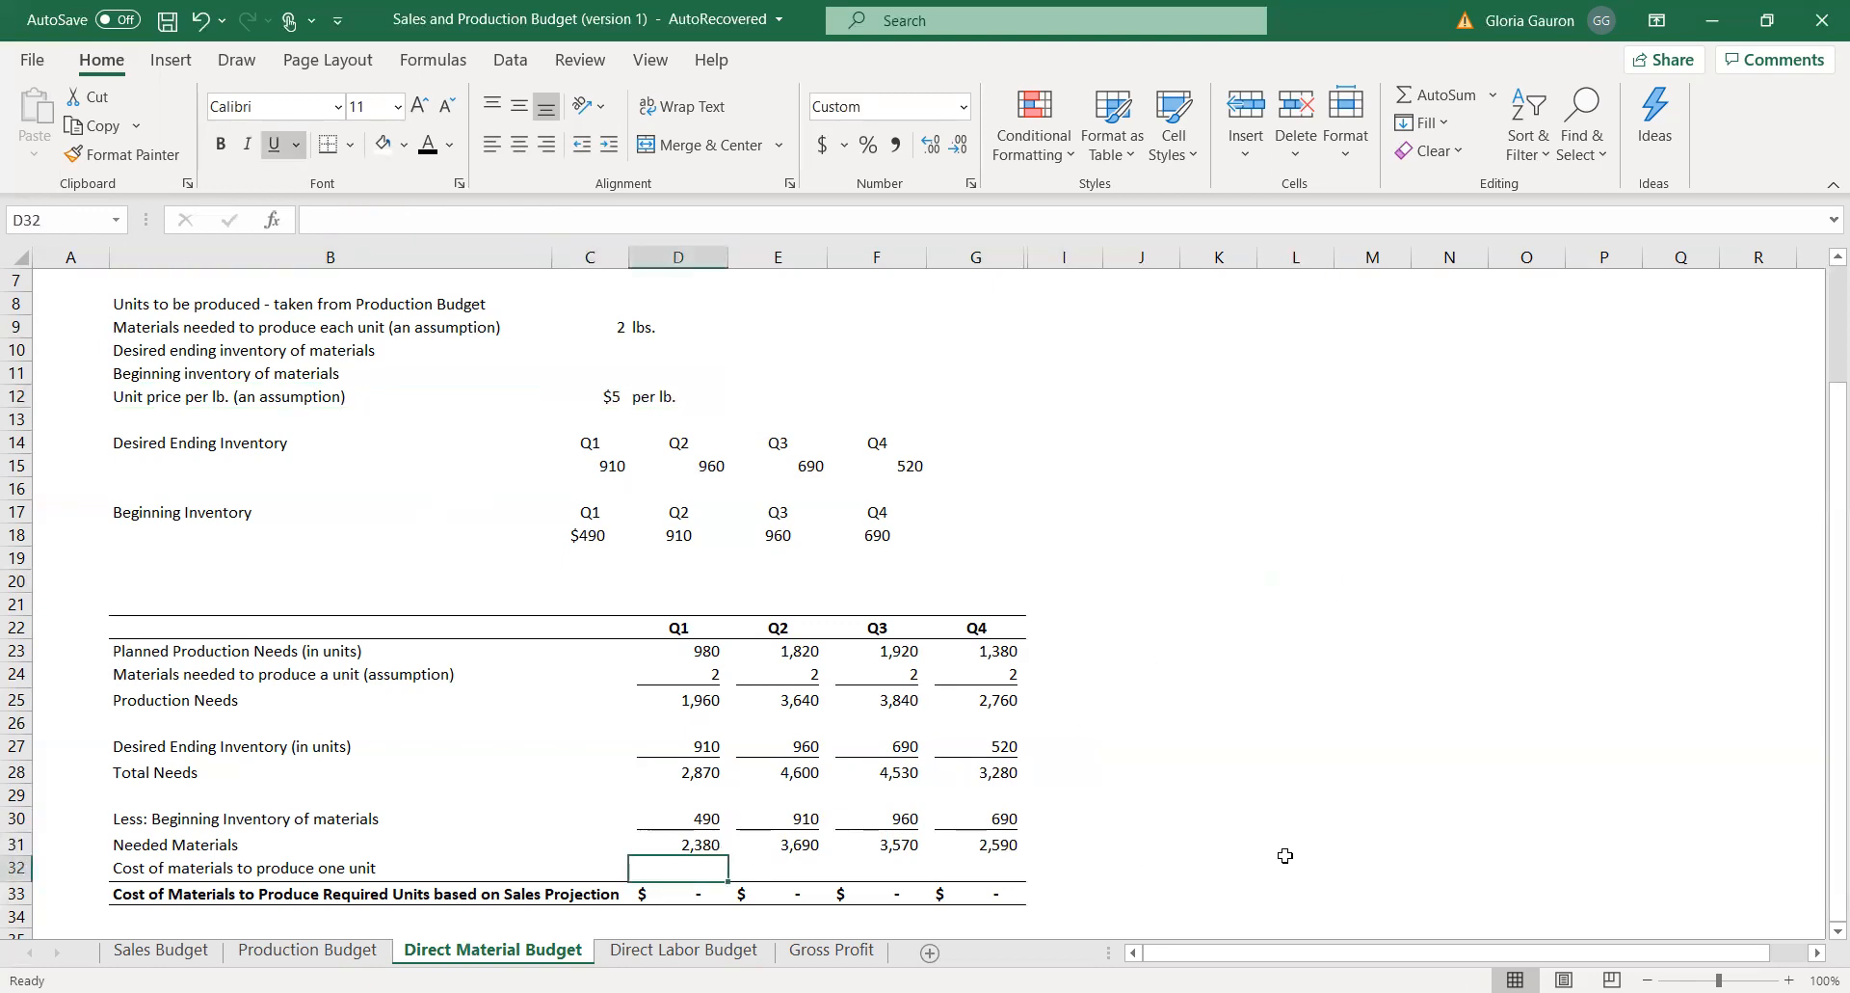
{"action": "type", "text": "="}
{"action": "left_click", "coordinate": [585, 389]}
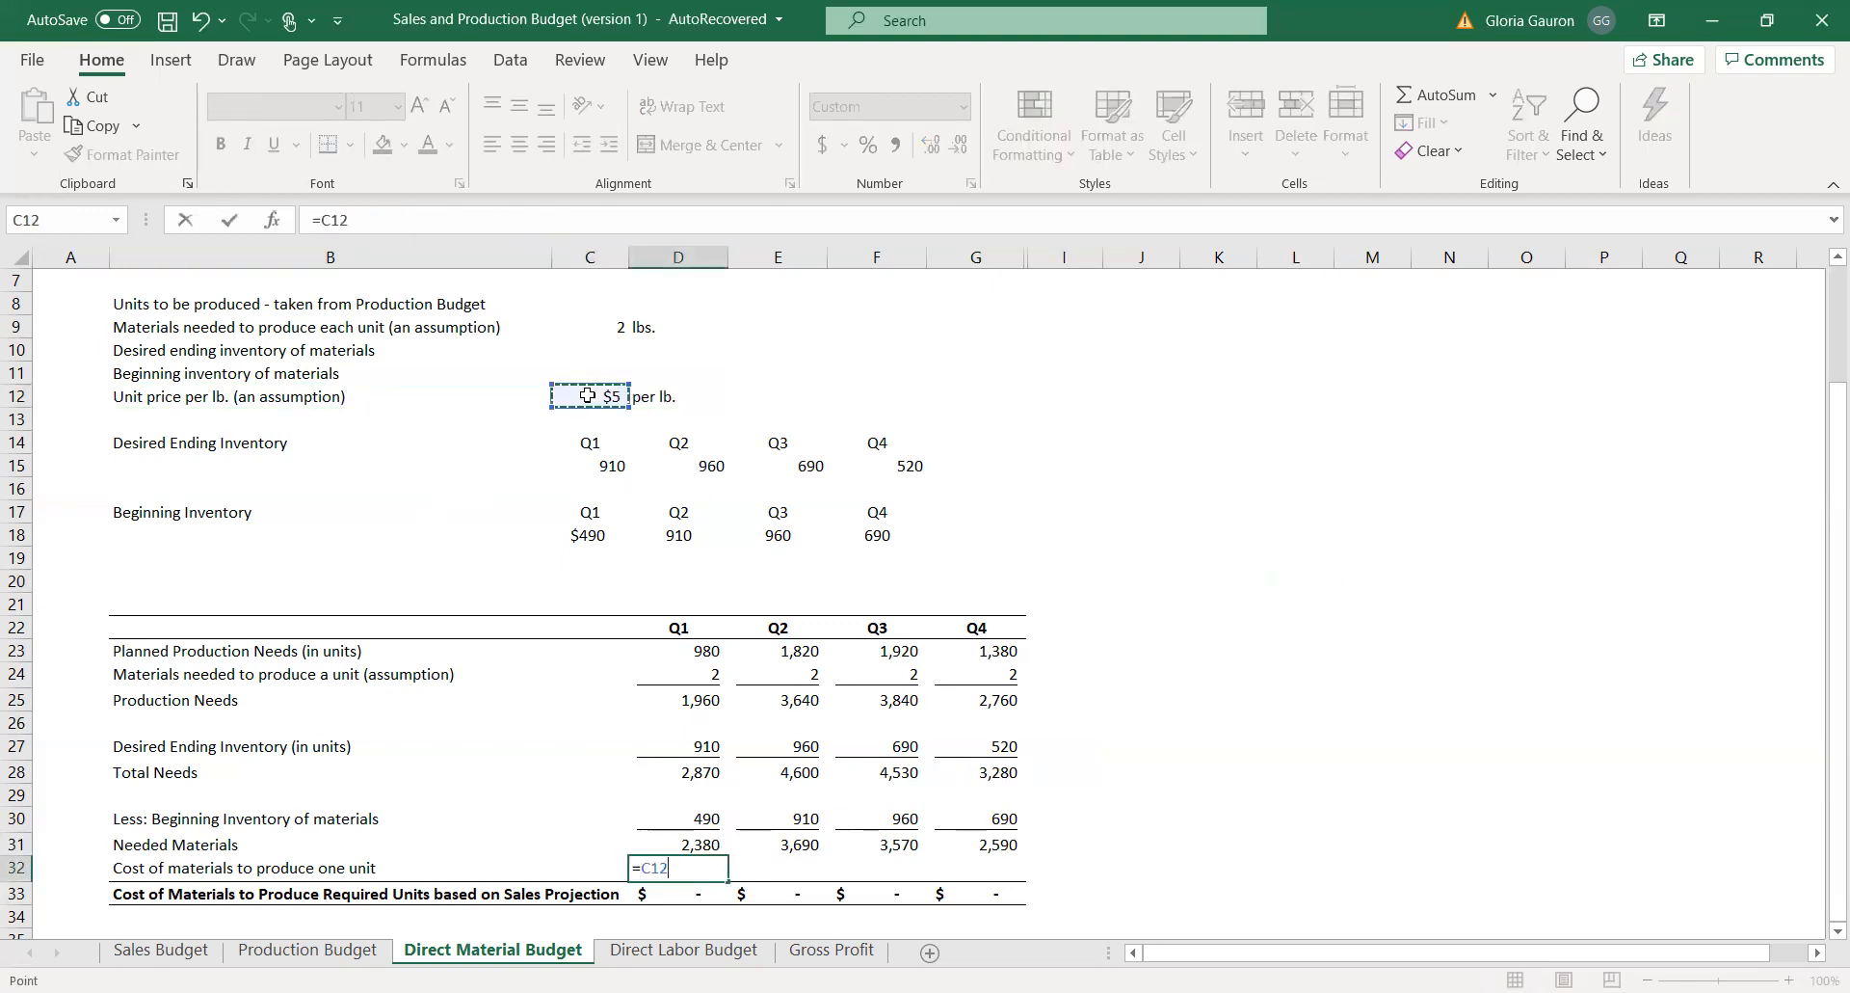
{"action": "key", "text": "Return"}
{"action": "left_click", "coordinate": [781, 865]}
{"action": "type", "text": "="}
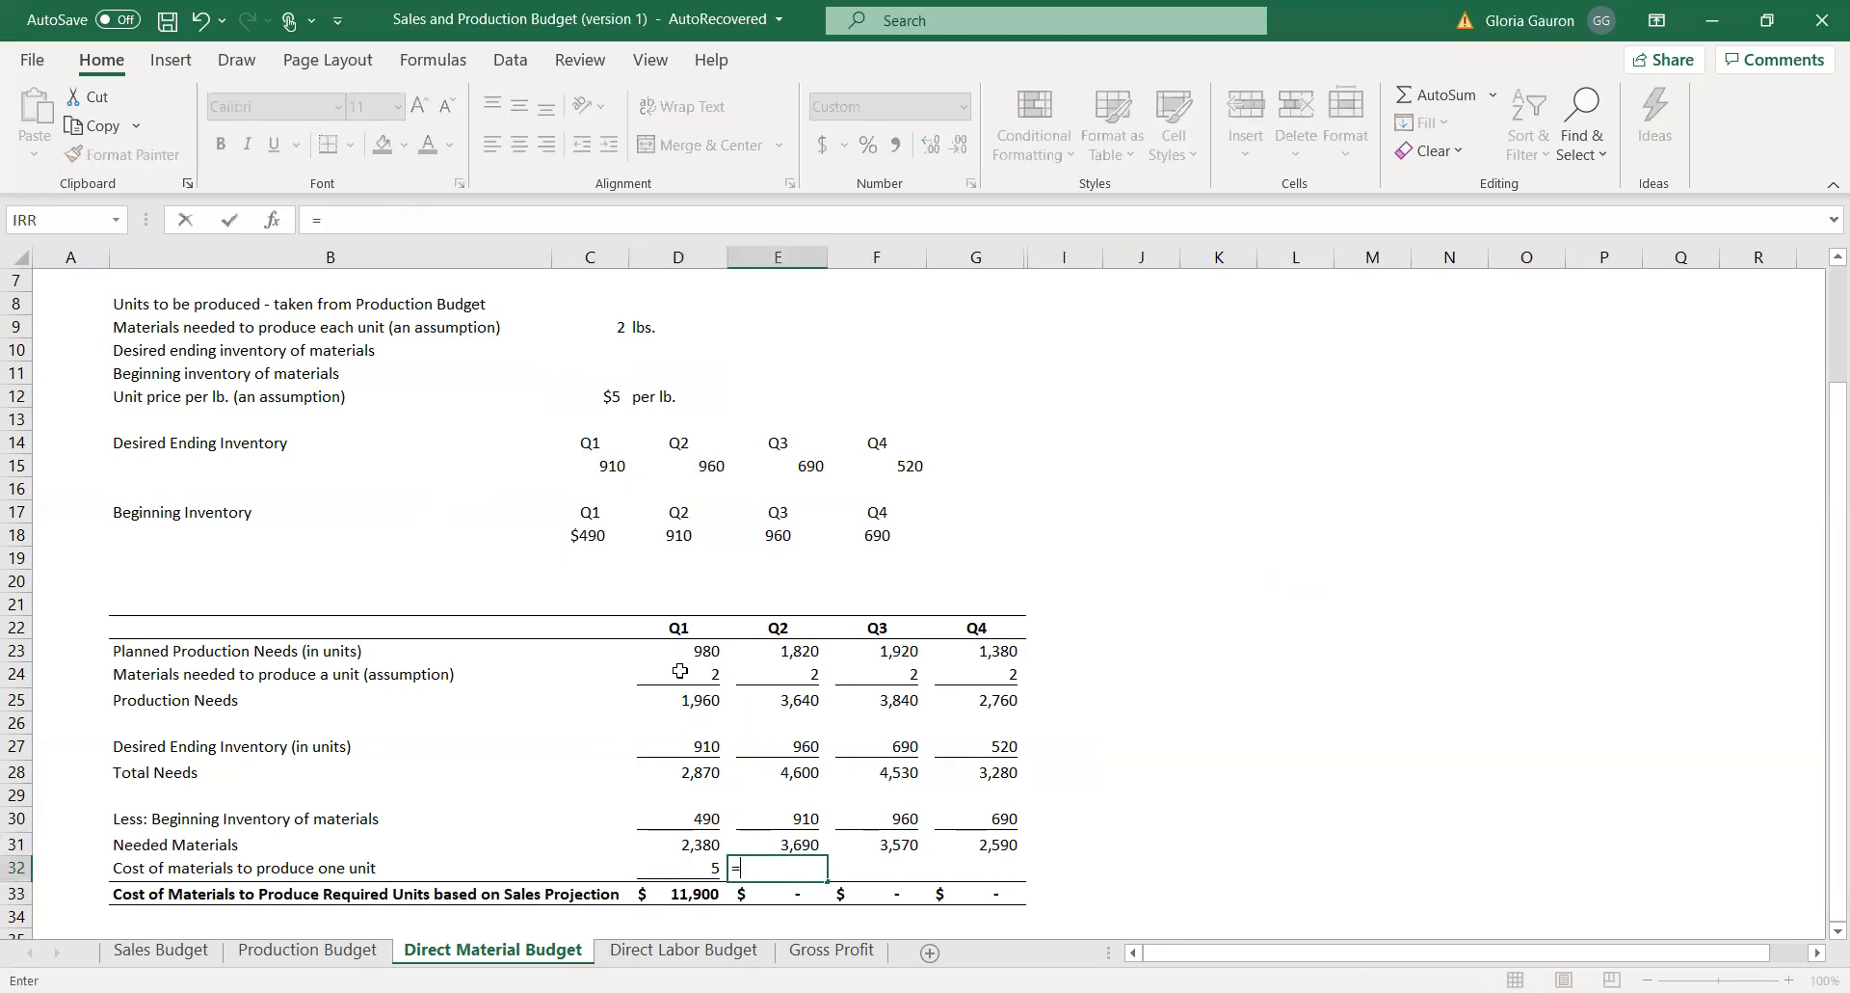
{"action": "left_click", "coordinate": [610, 389]}
{"action": "key", "text": "Return"}
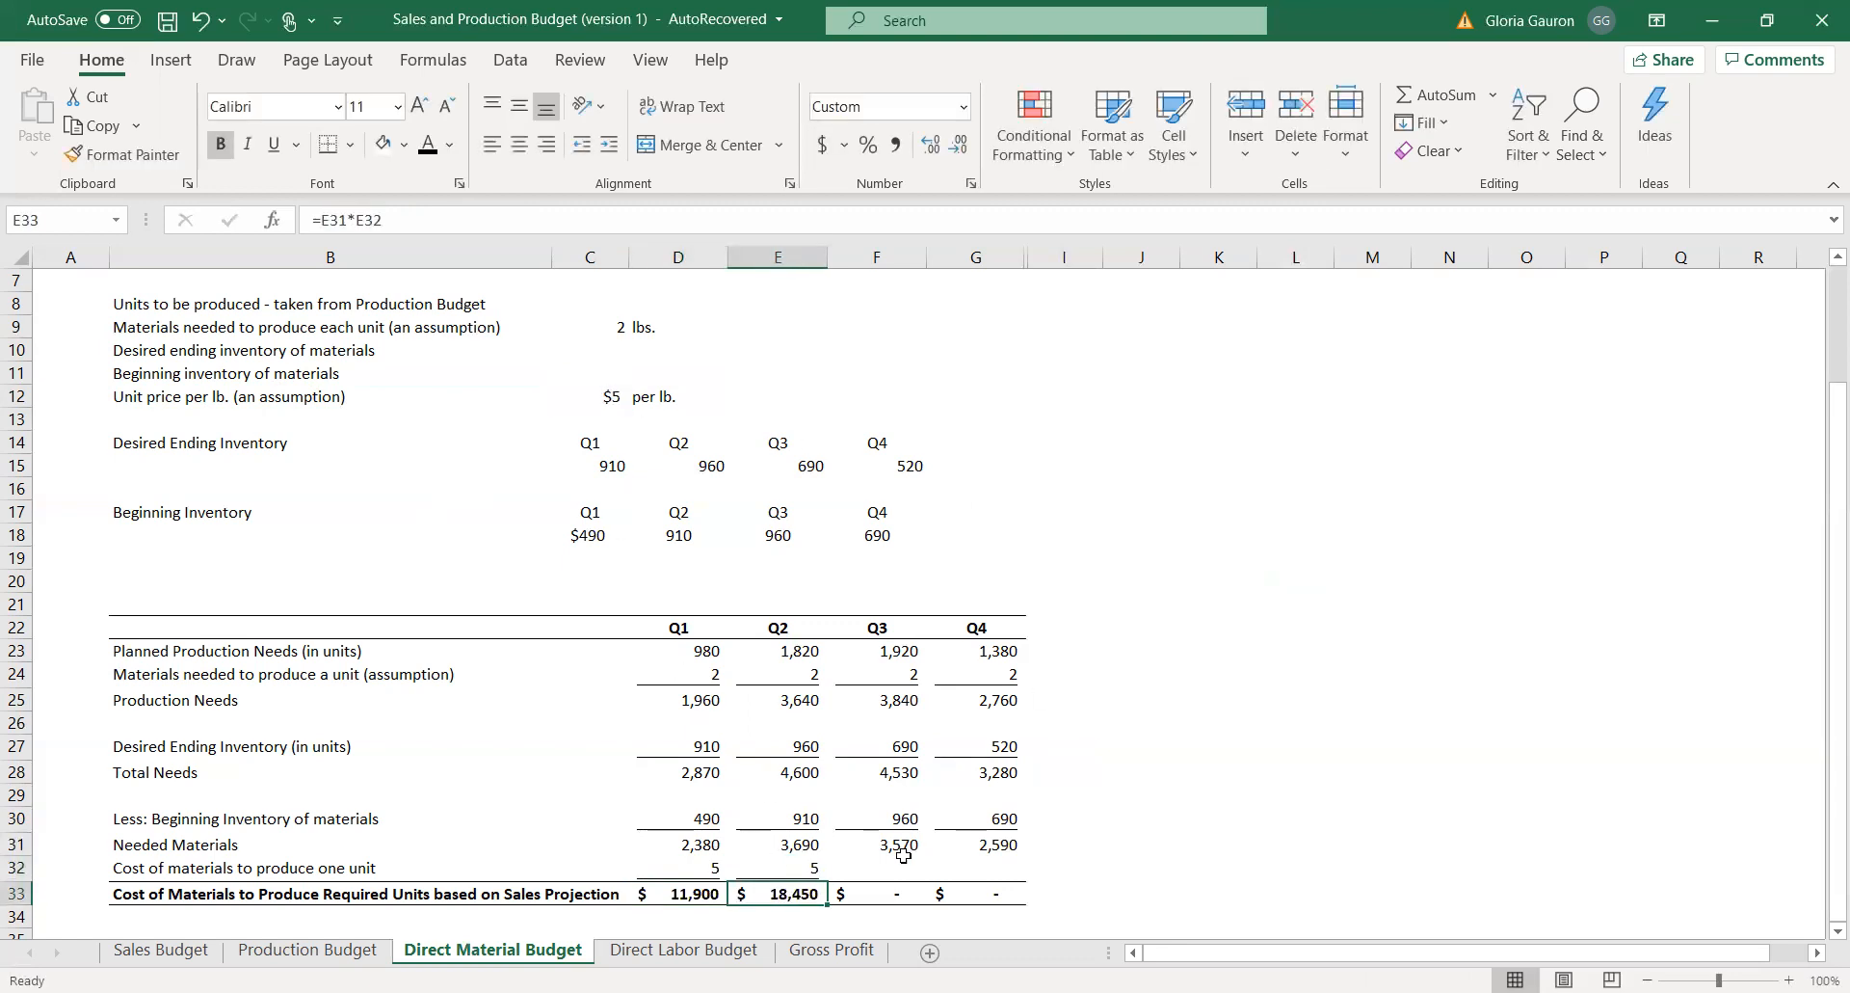
Set the Q3 and Q4 cost of materials per unit in F32 and G32 to reference the unit price in C12.
{"action": "left_click", "coordinate": [901, 863]}
{"action": "type", "text": "="}
{"action": "left_click", "coordinate": [613, 391]}
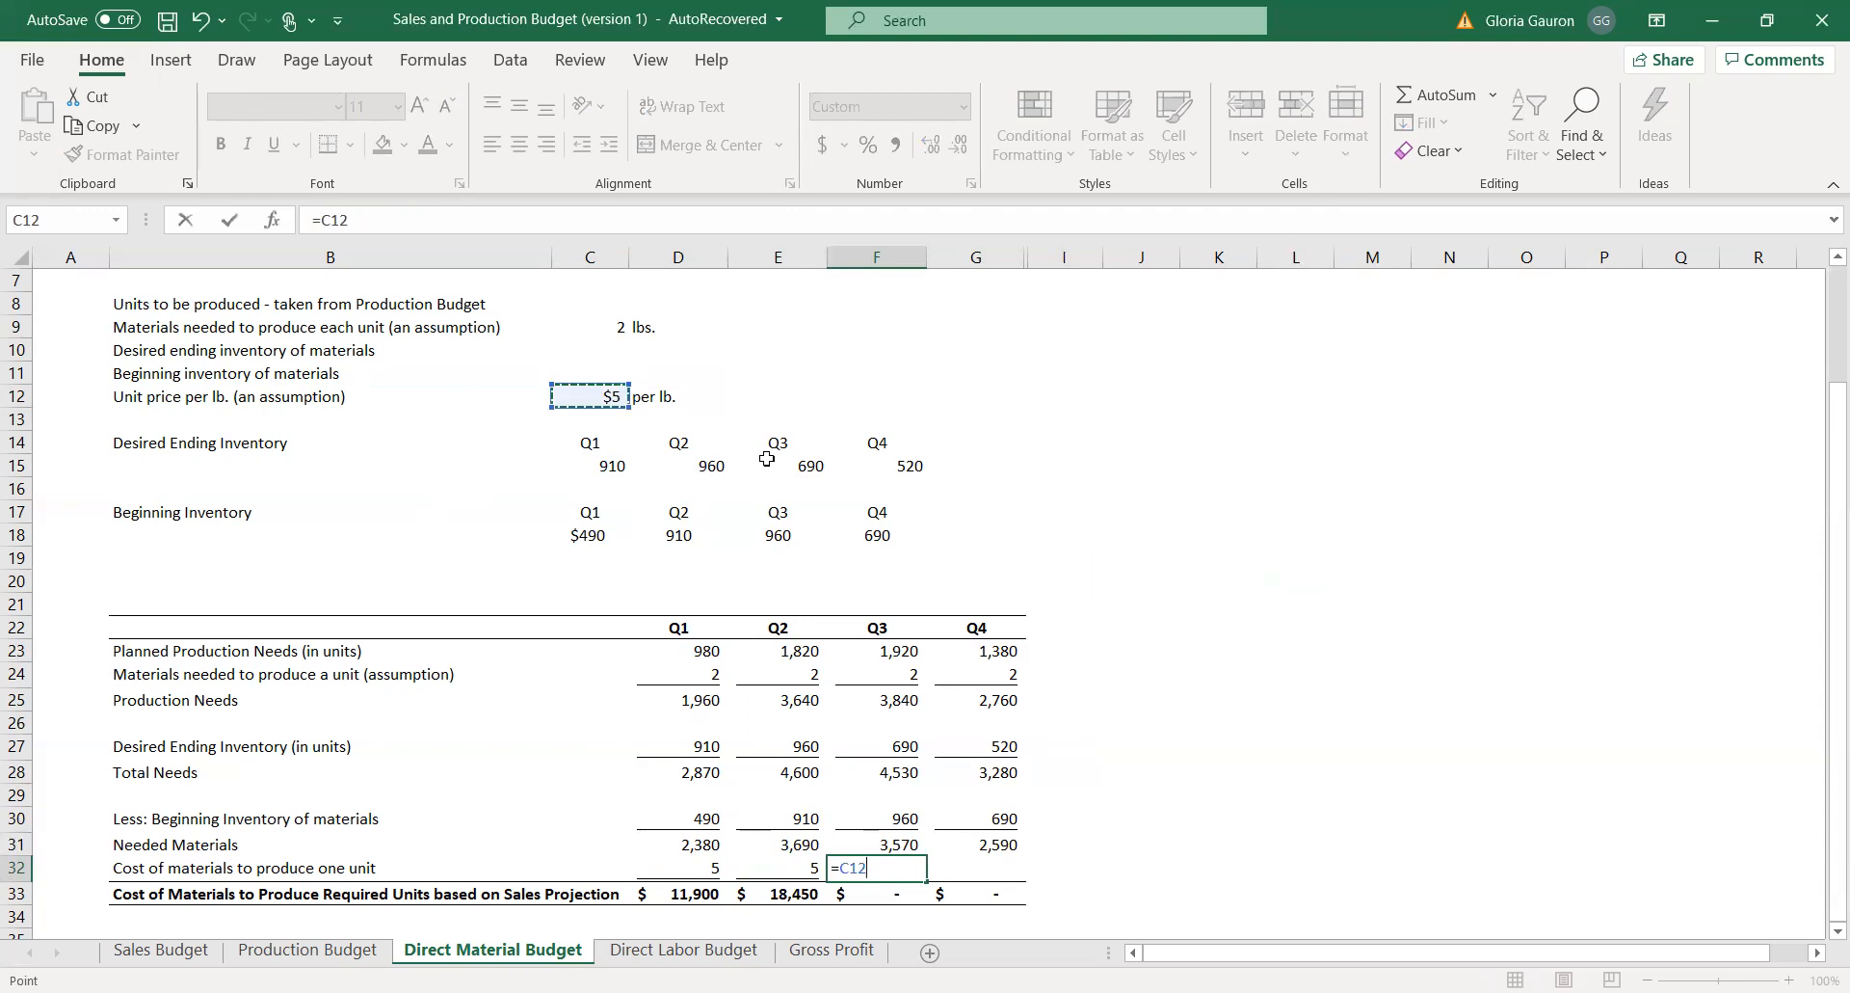
{"action": "key", "text": "Return"}
{"action": "left_click", "coordinate": [993, 870]}
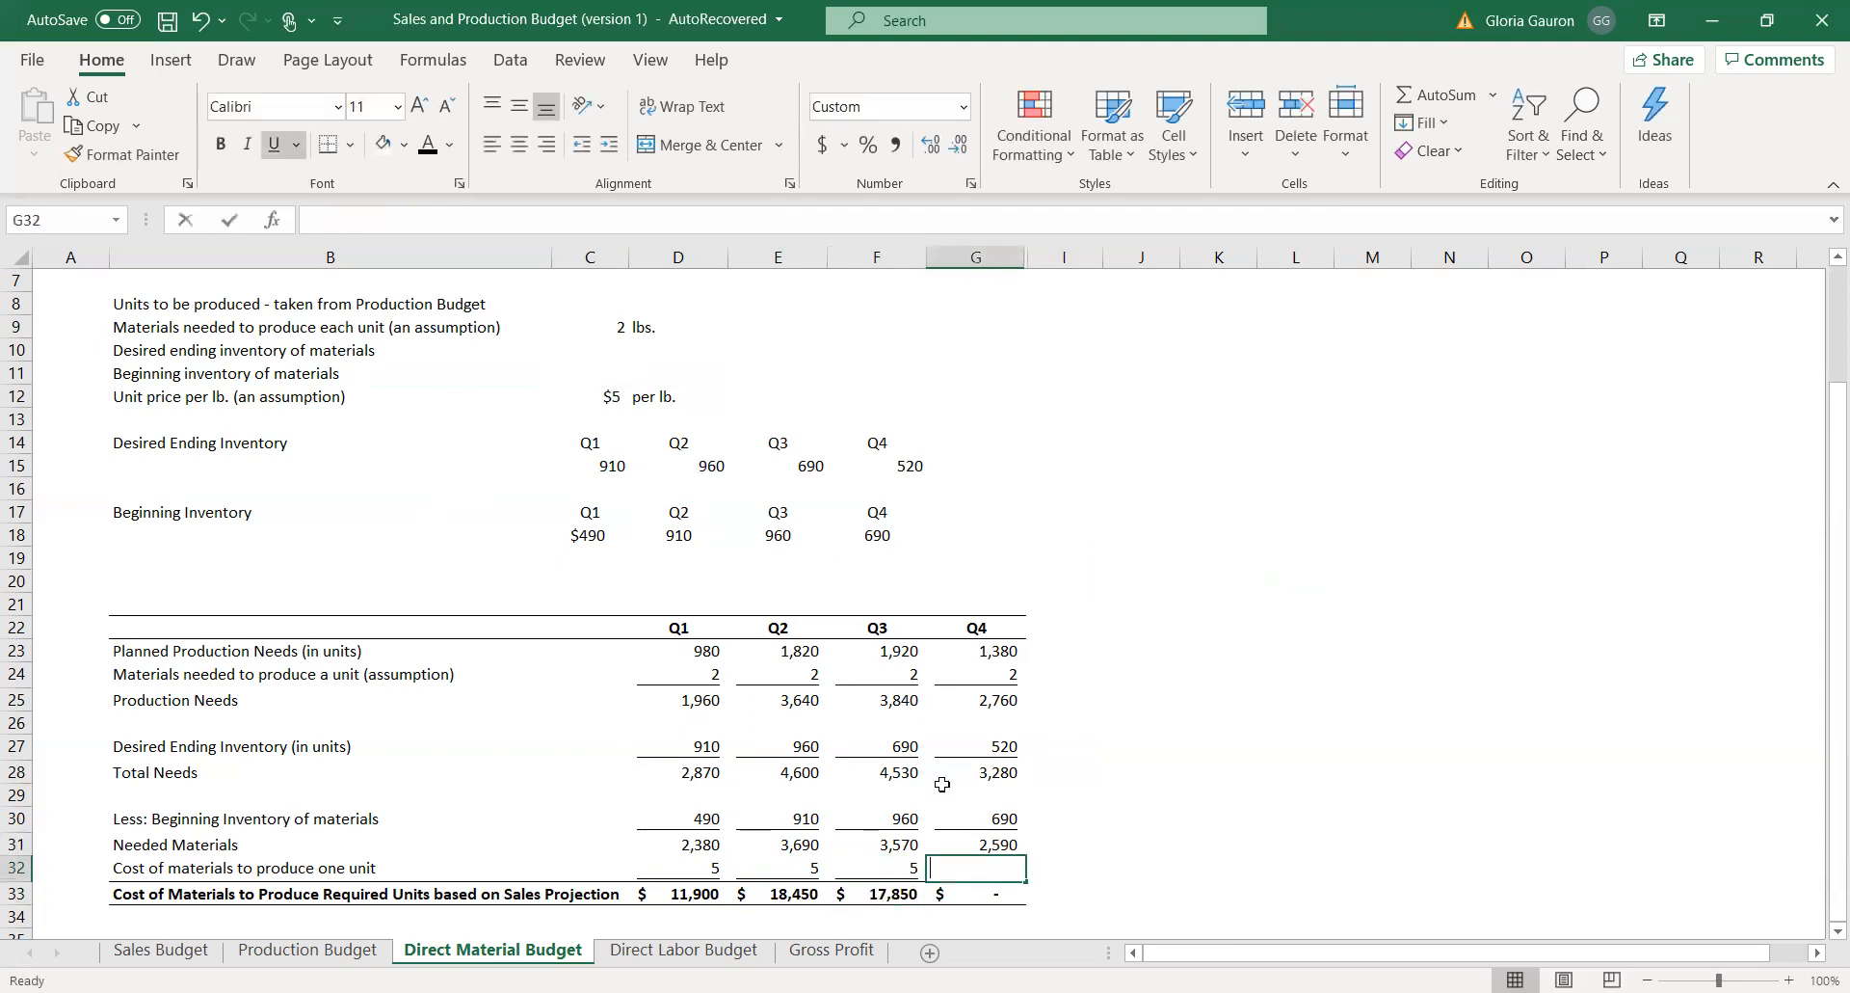
{"action": "type", "text": "="}
{"action": "left_click", "coordinate": [609, 393]}
{"action": "key", "text": "Return"}
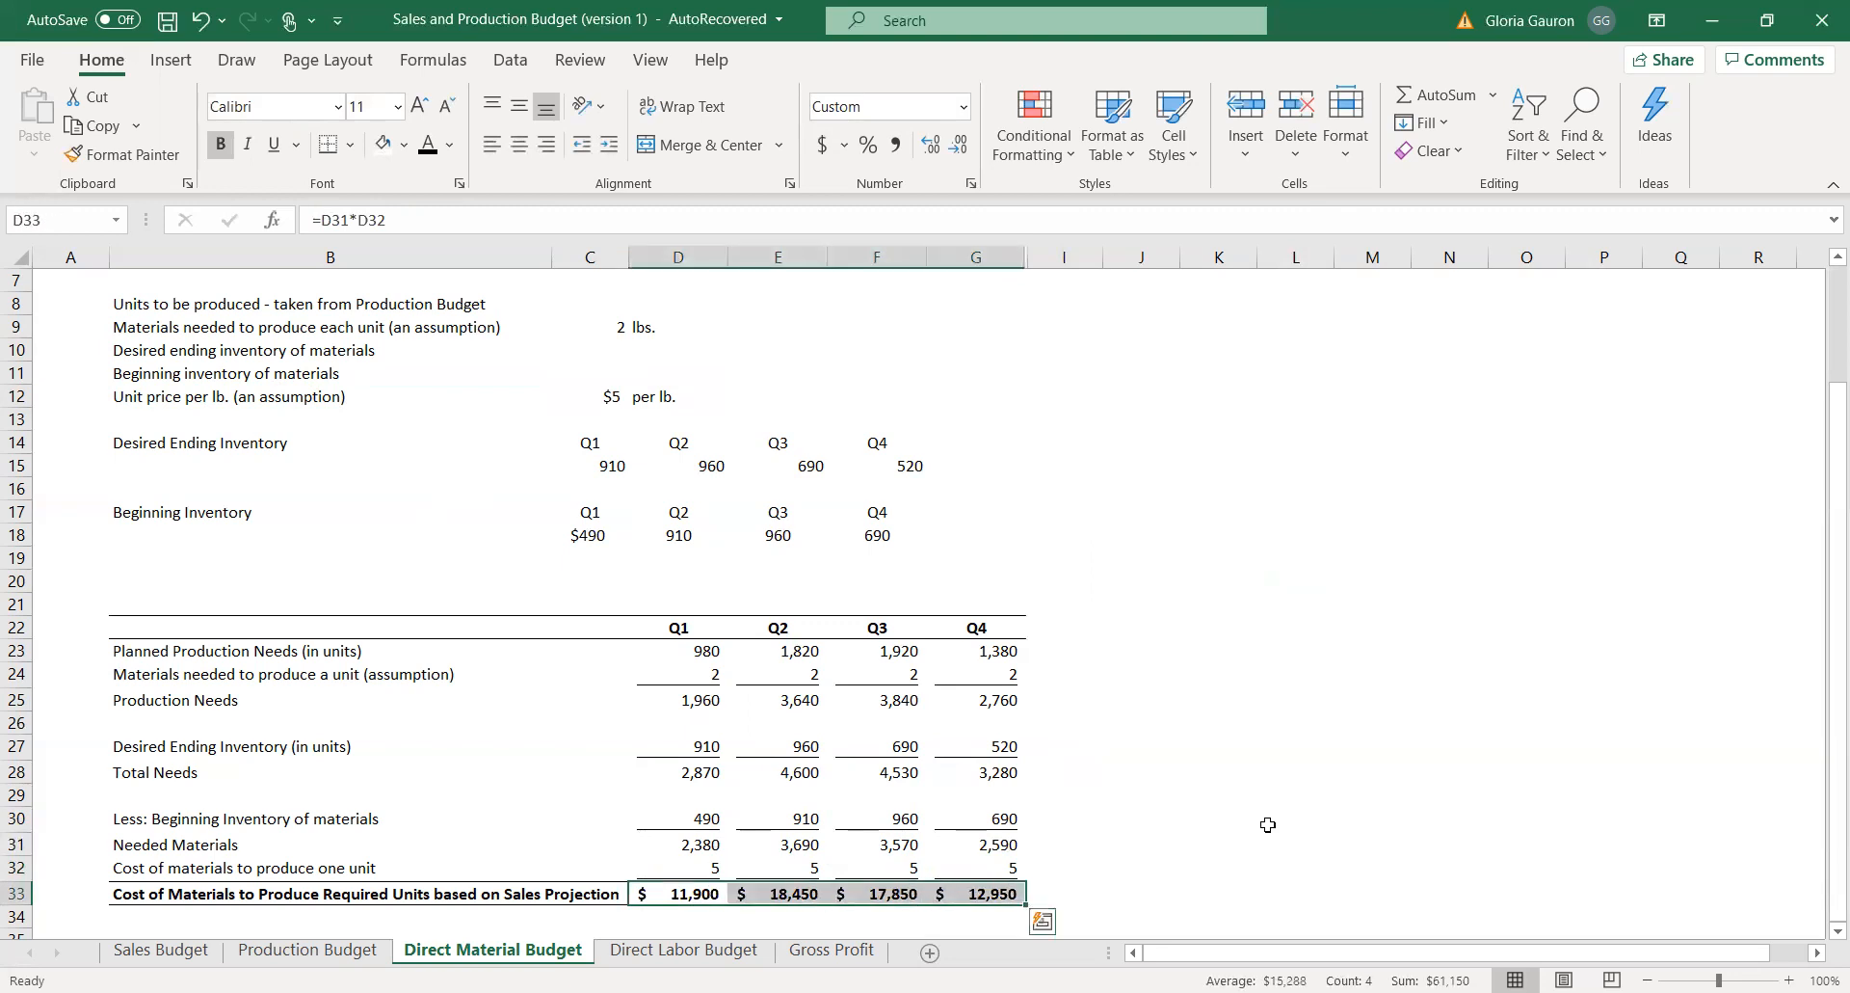
Review the Needed Materials row and the resulting Cost of Materials row across Q1 to Q4.
{"action": "left_click", "coordinate": [1356, 768]}
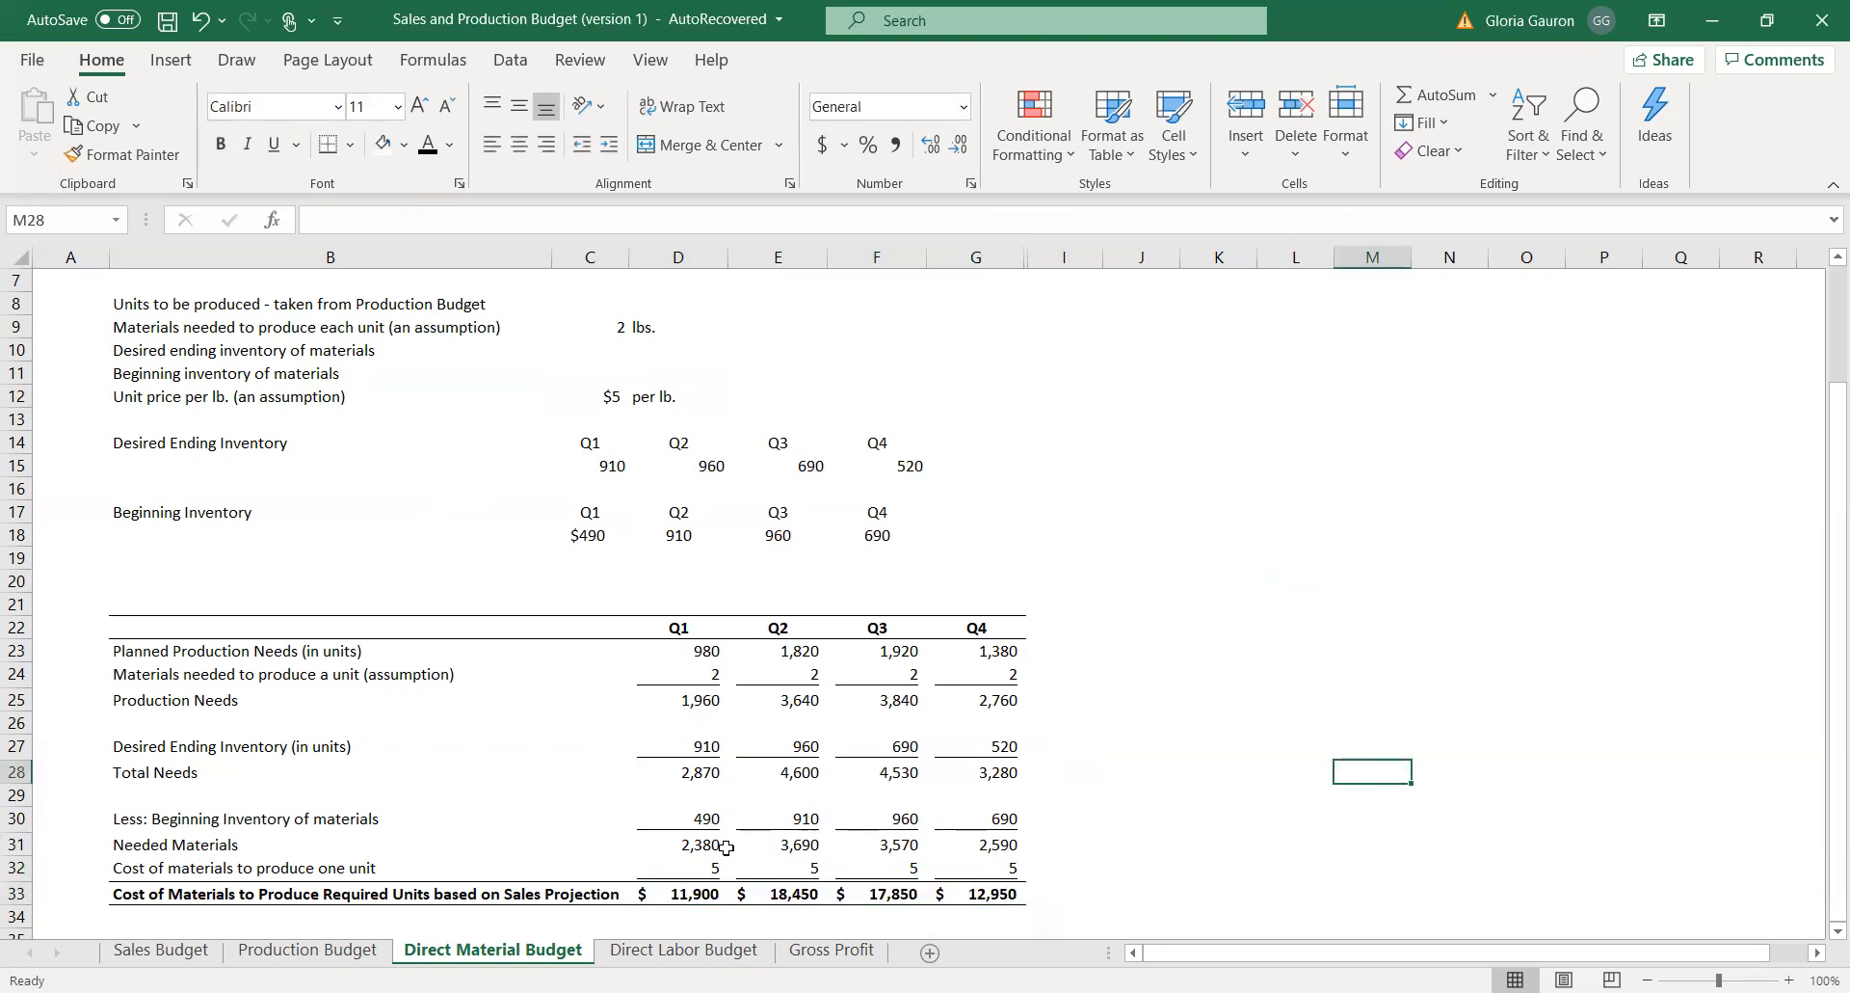
{"action": "left_click_drag", "start_coordinate": [717, 843], "coordinate": [993, 845]}
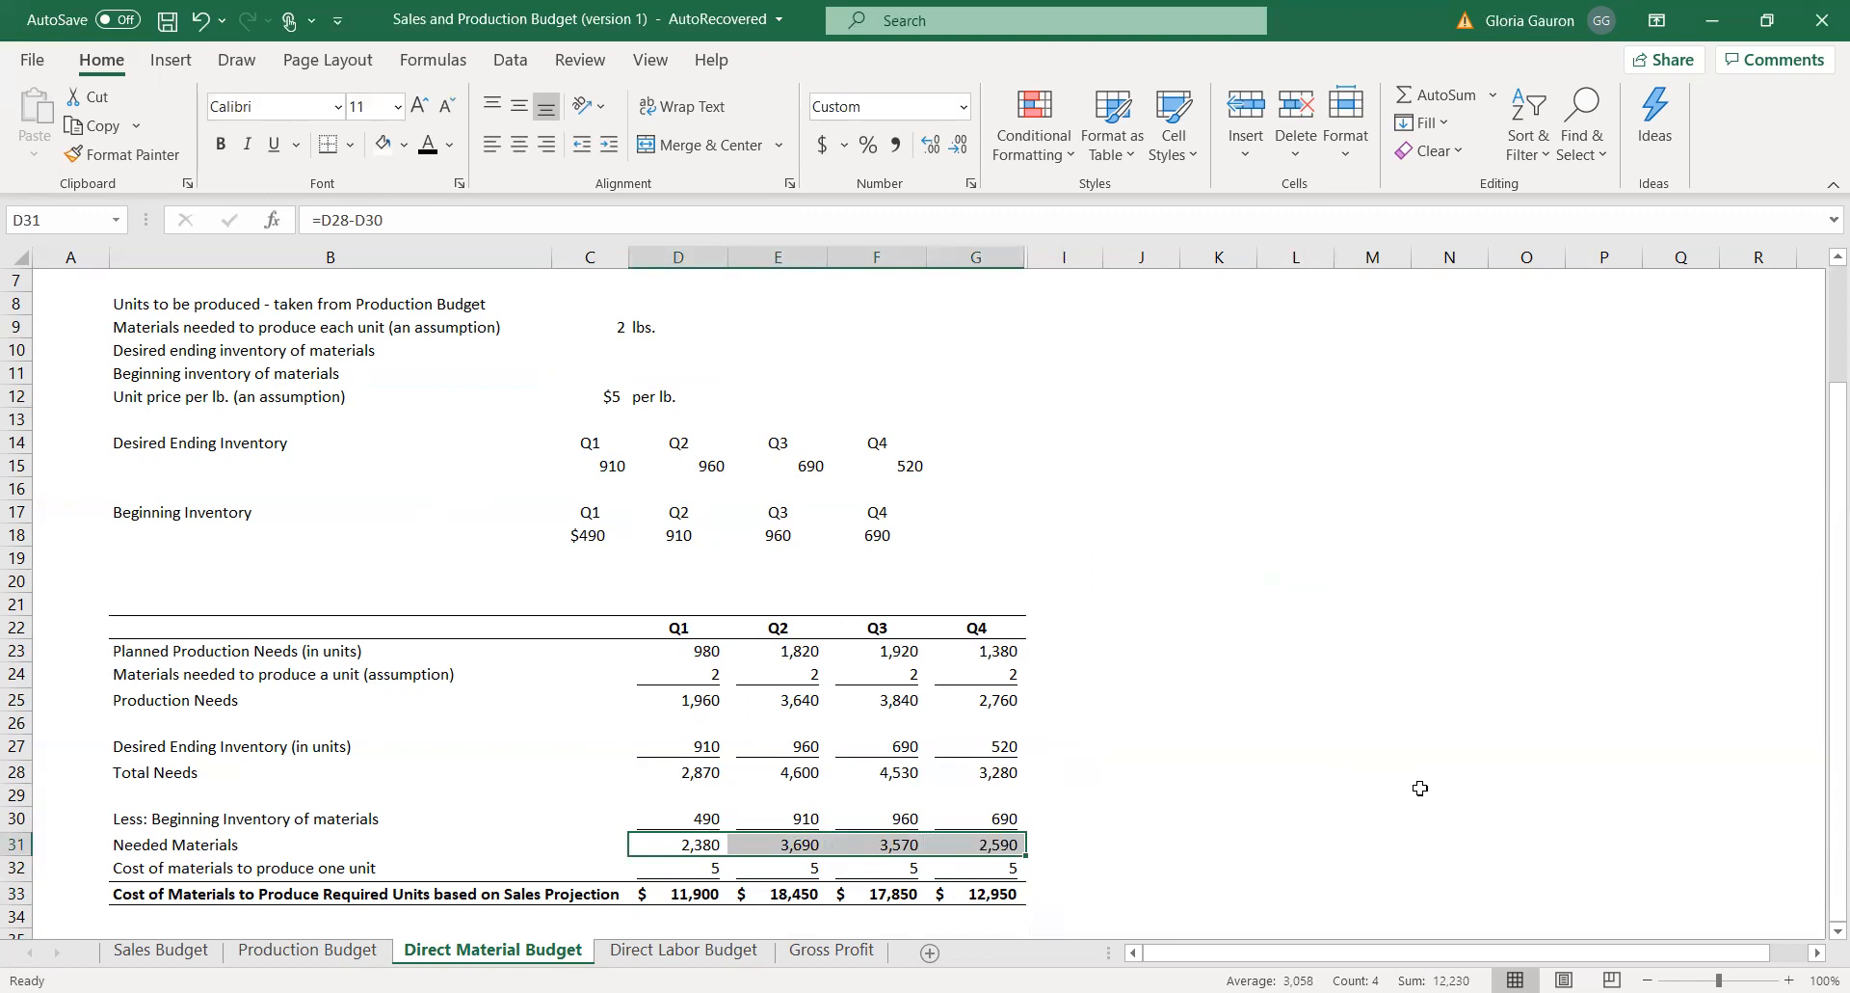
{"action": "left_click", "coordinate": [691, 843]}
{"action": "left_click_drag", "start_coordinate": [743, 835], "coordinate": [993, 844]}
{"action": "left_click_drag", "start_coordinate": [682, 892], "coordinate": [955, 891]}
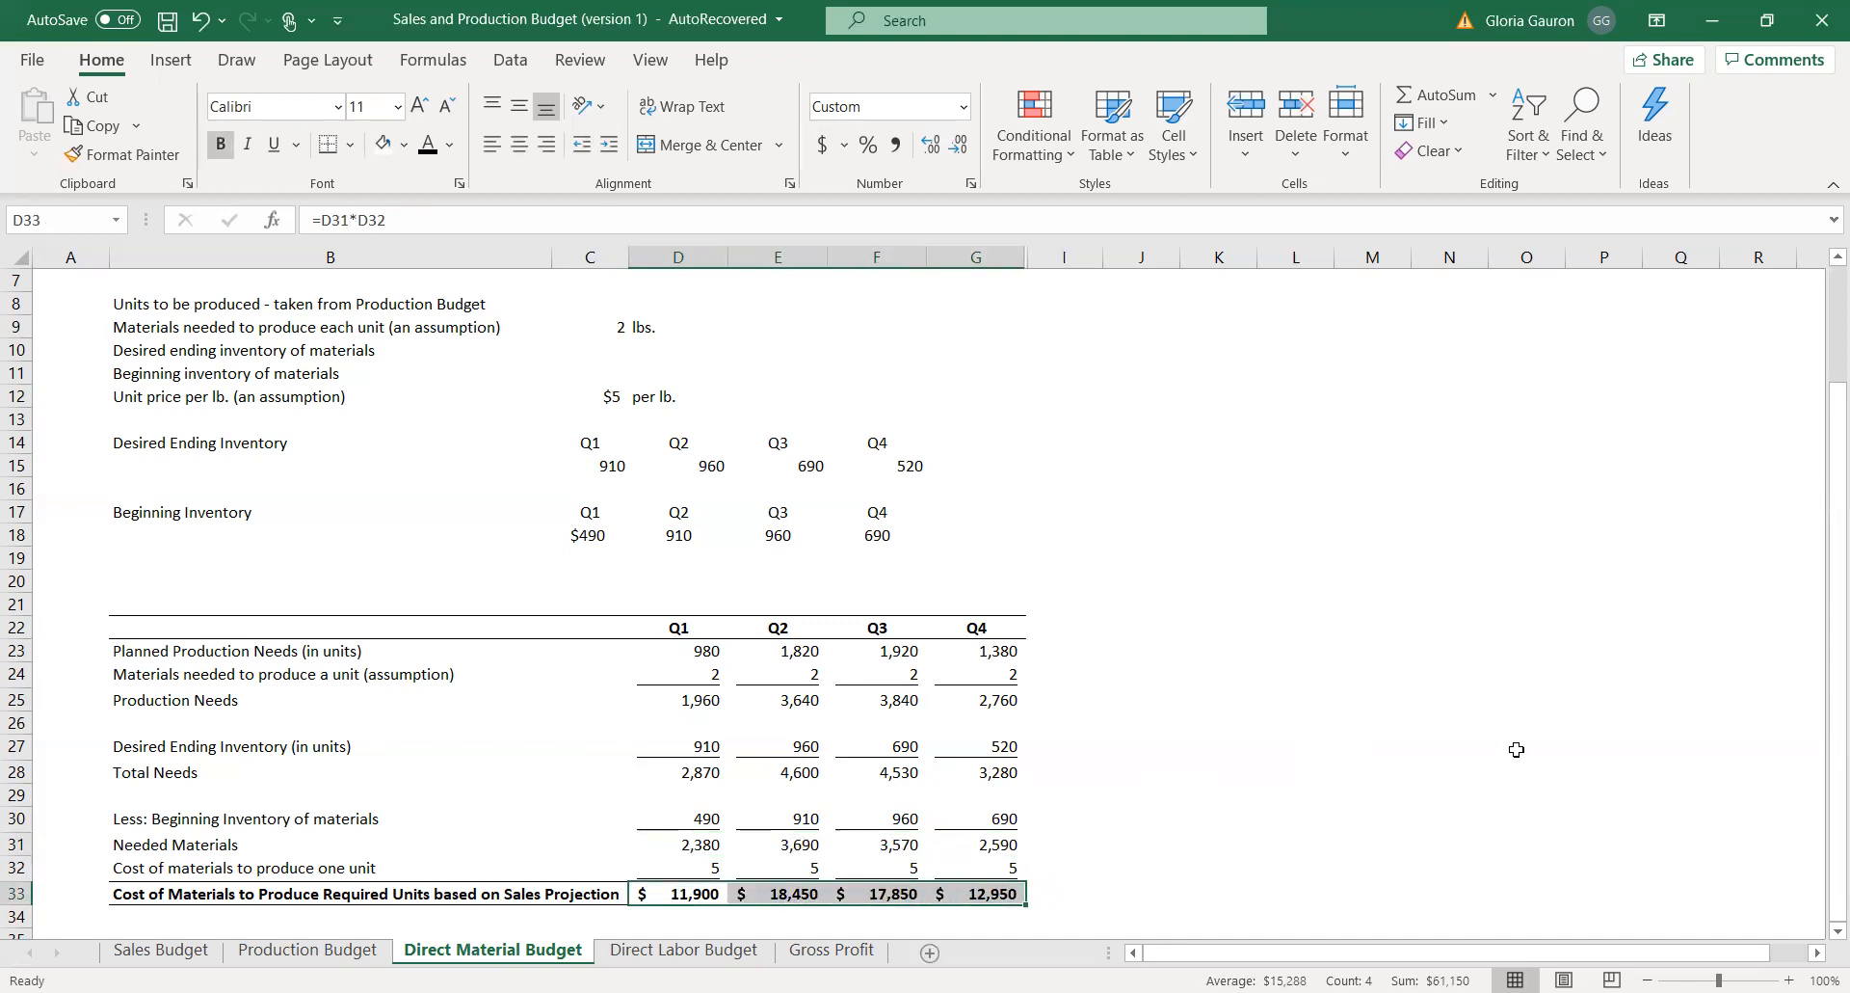
On the Direct Labor Budget sheet, link the Q1 required units in D14 to Units to be Produced in D25 of the Production Budget.
{"action": "left_click", "coordinate": [636, 954]}
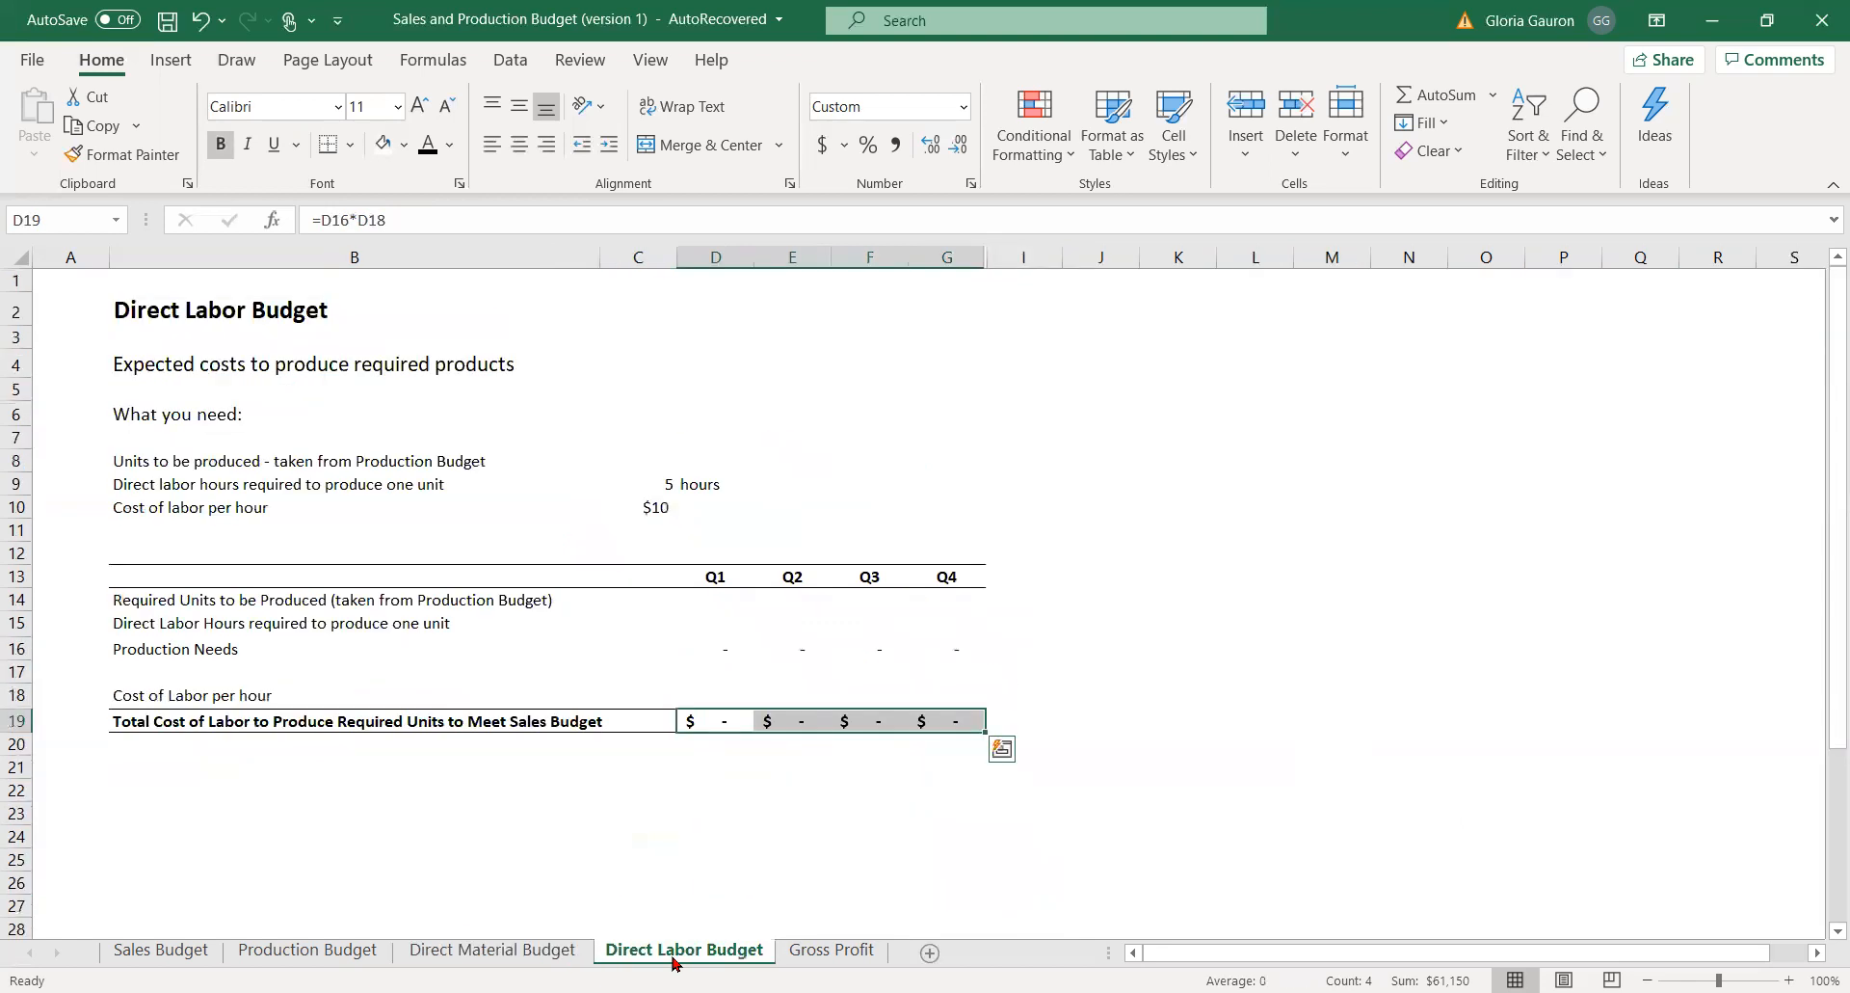
{"action": "left_click", "coordinate": [1193, 817]}
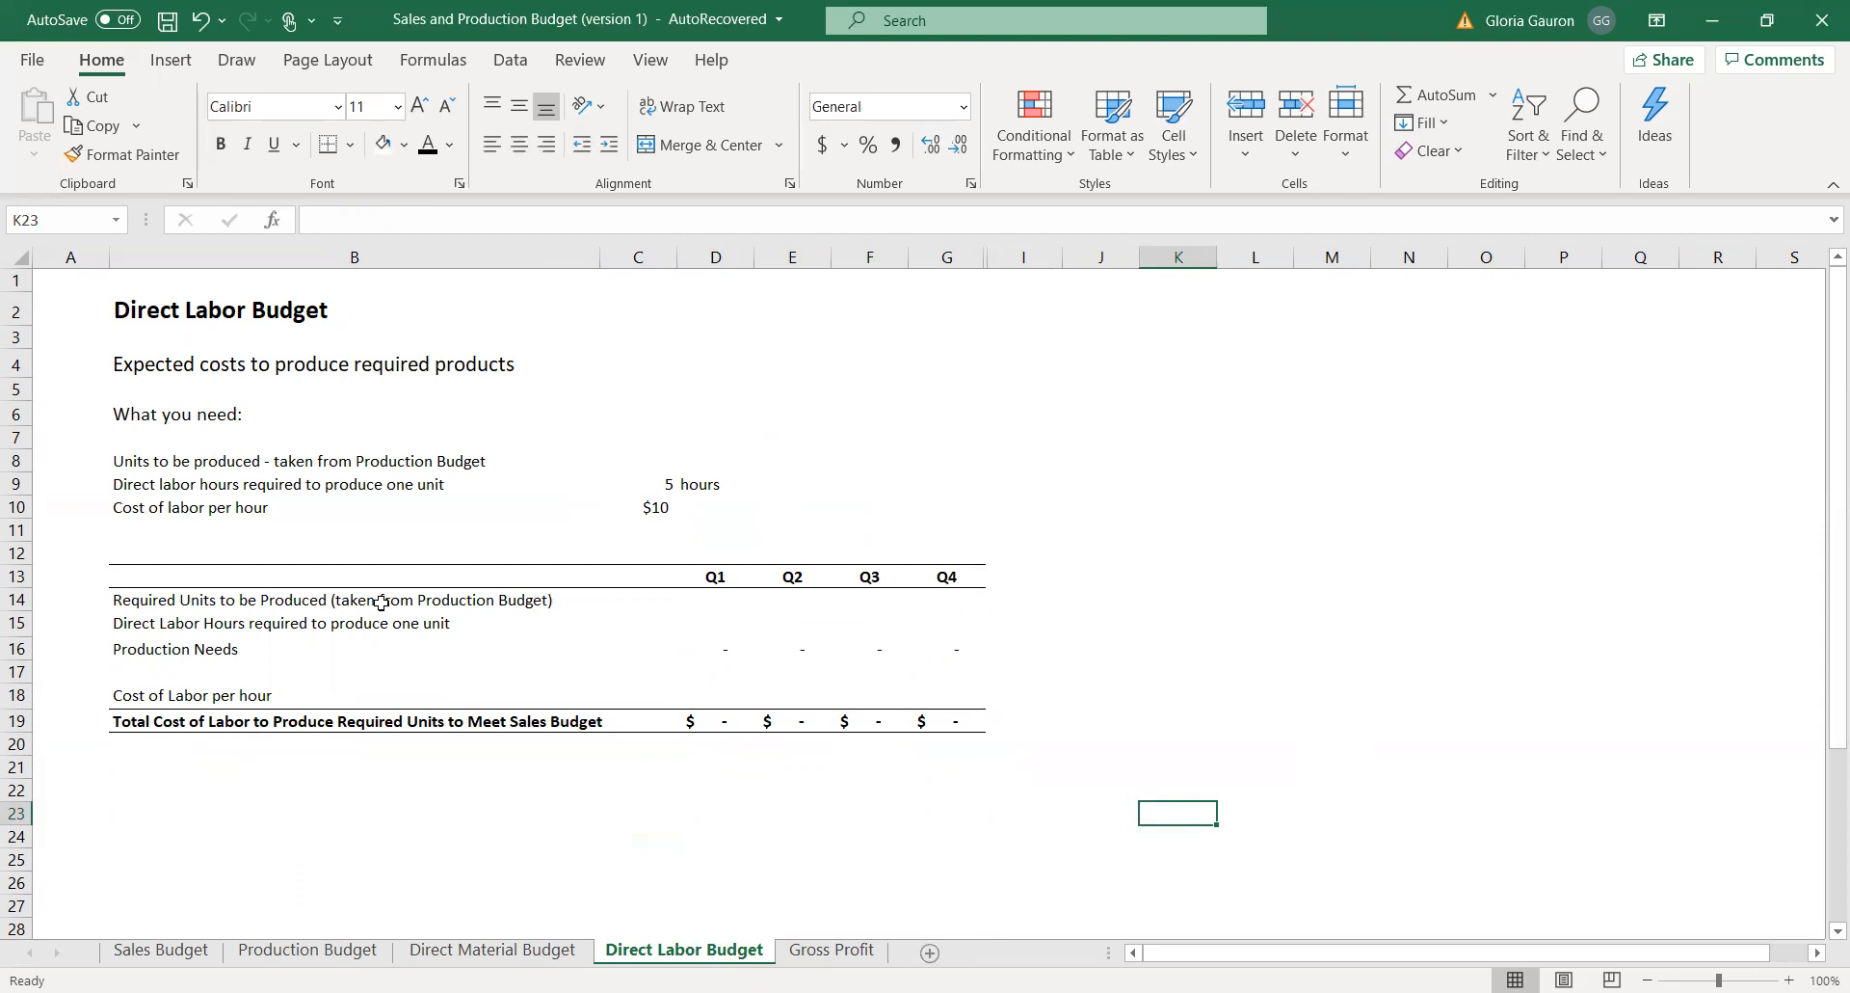
{"action": "left_click", "coordinate": [721, 602]}
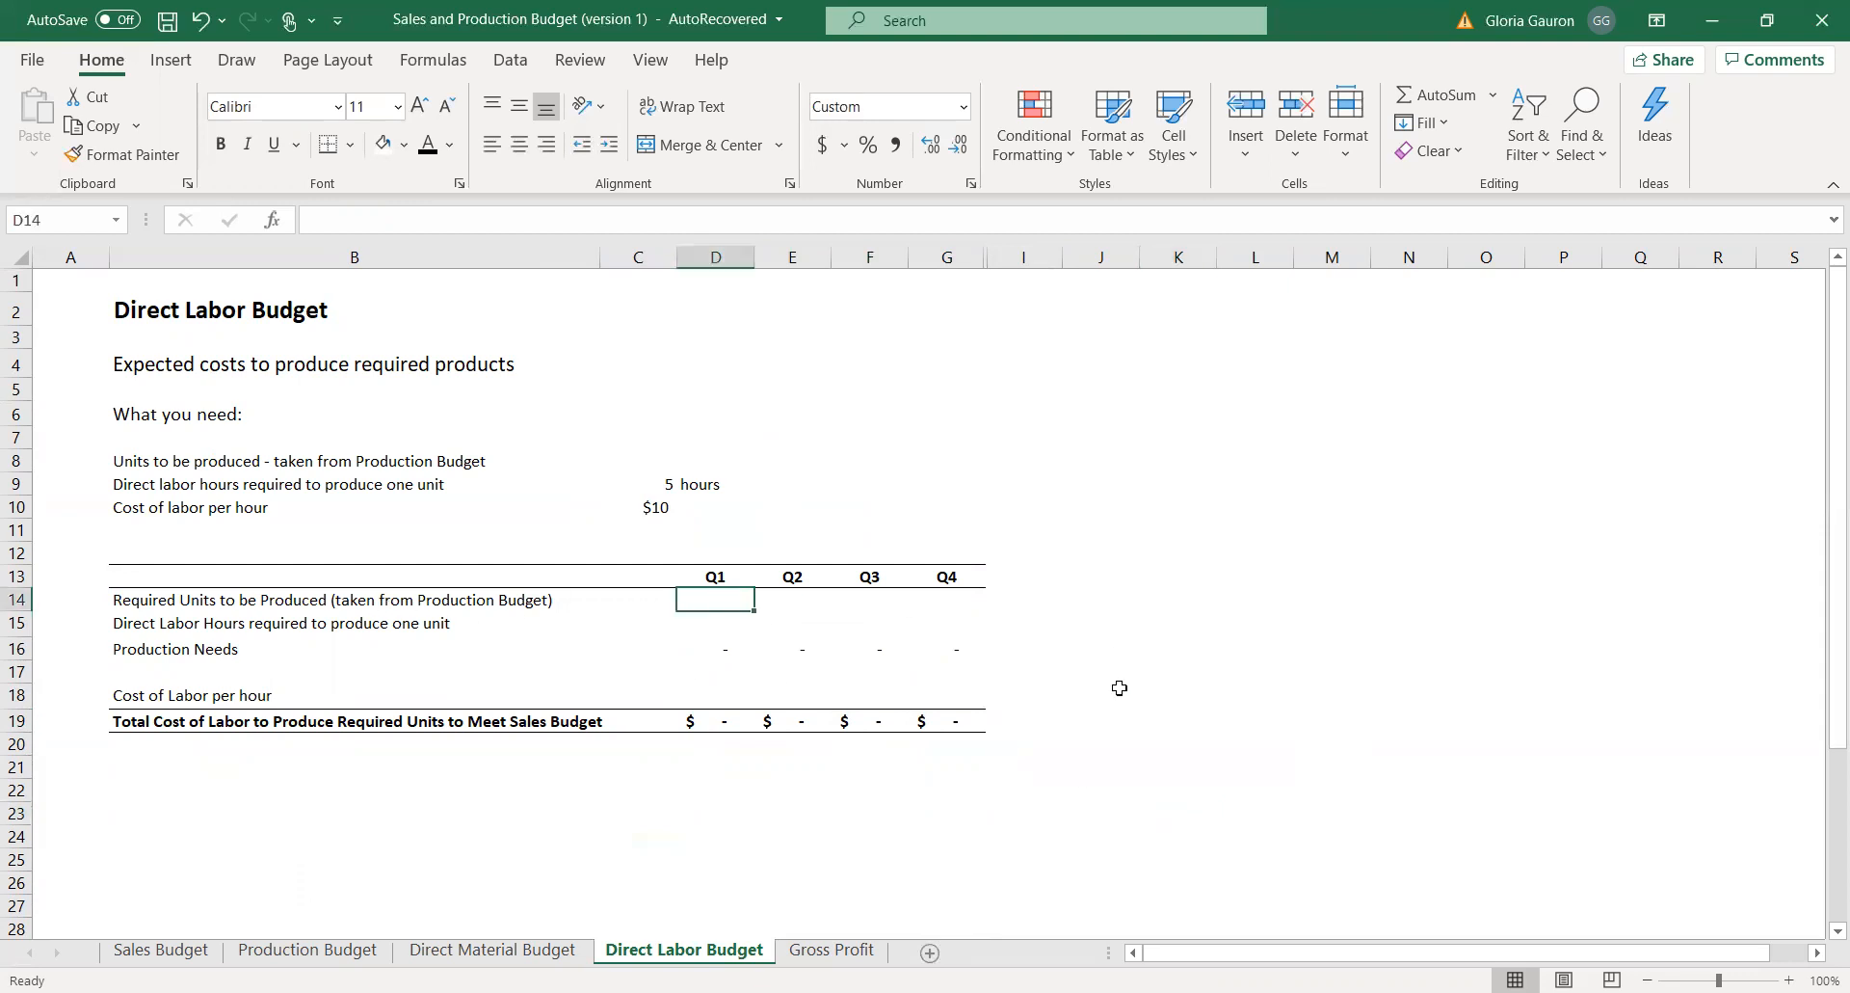
{"action": "type", "text": "="}
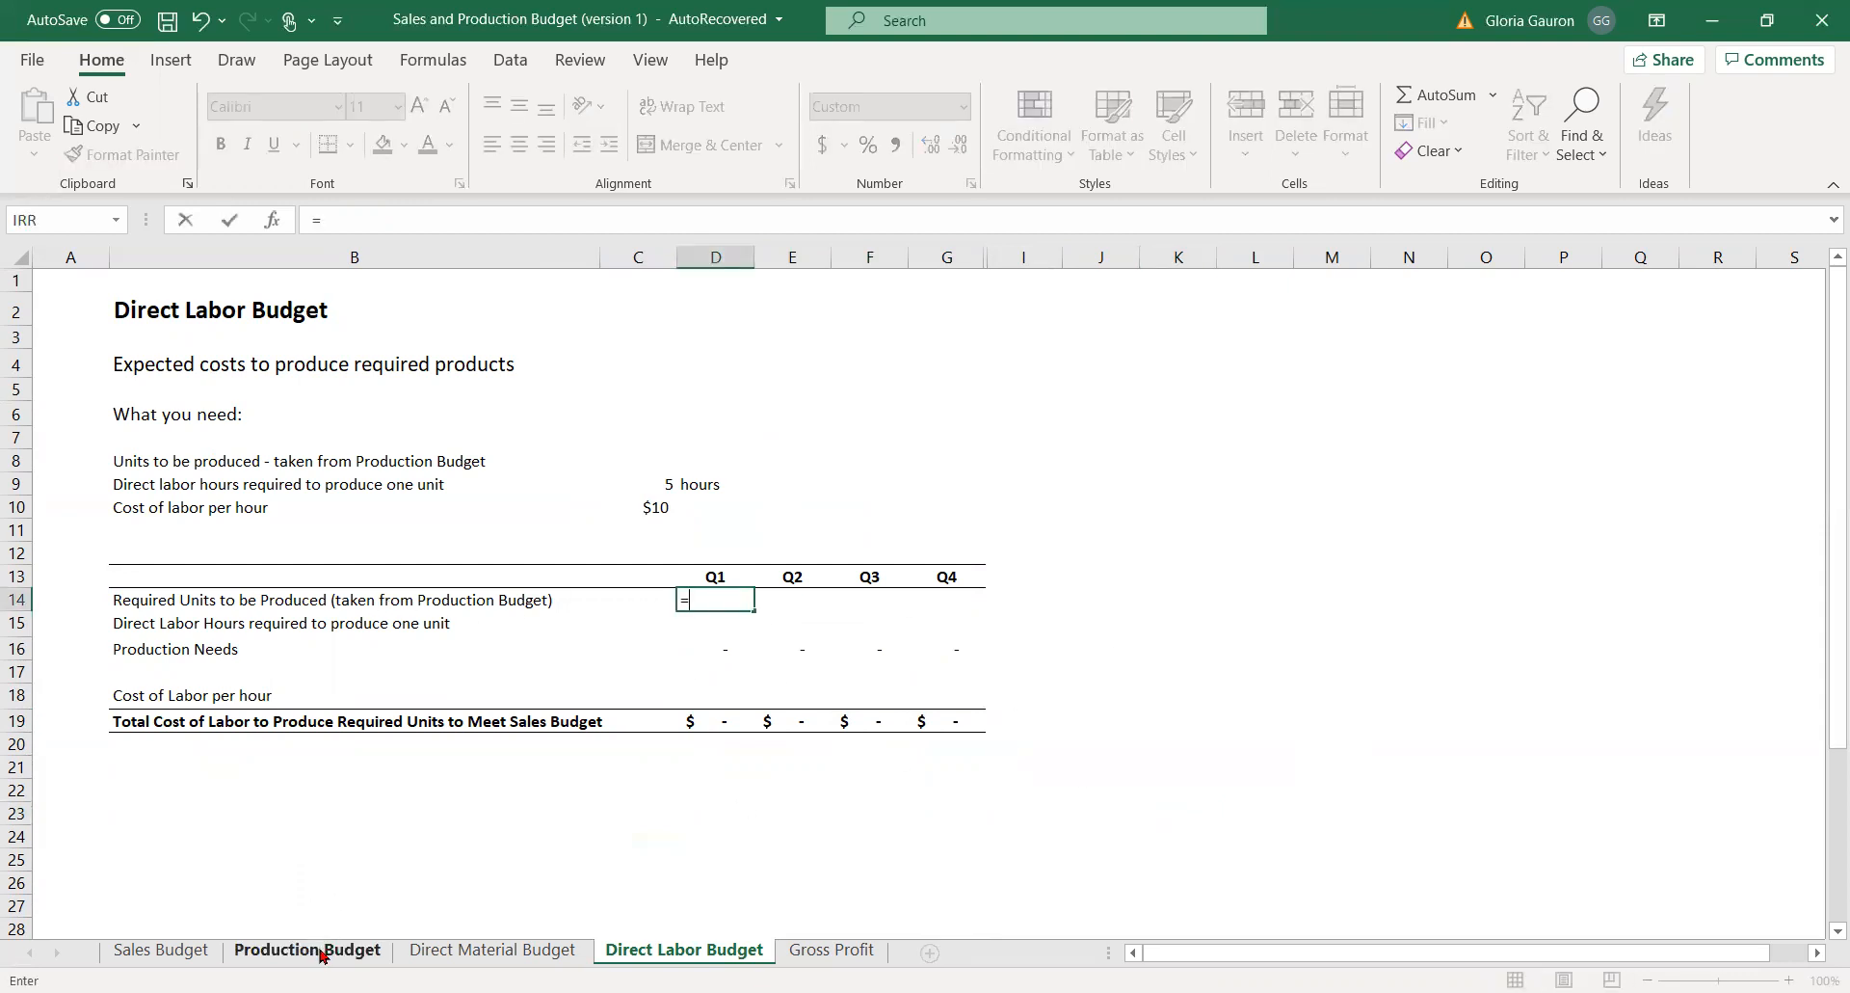
{"action": "left_click", "coordinate": [323, 959]}
{"action": "left_click", "coordinate": [399, 863]}
{"action": "key", "text": "Return"}
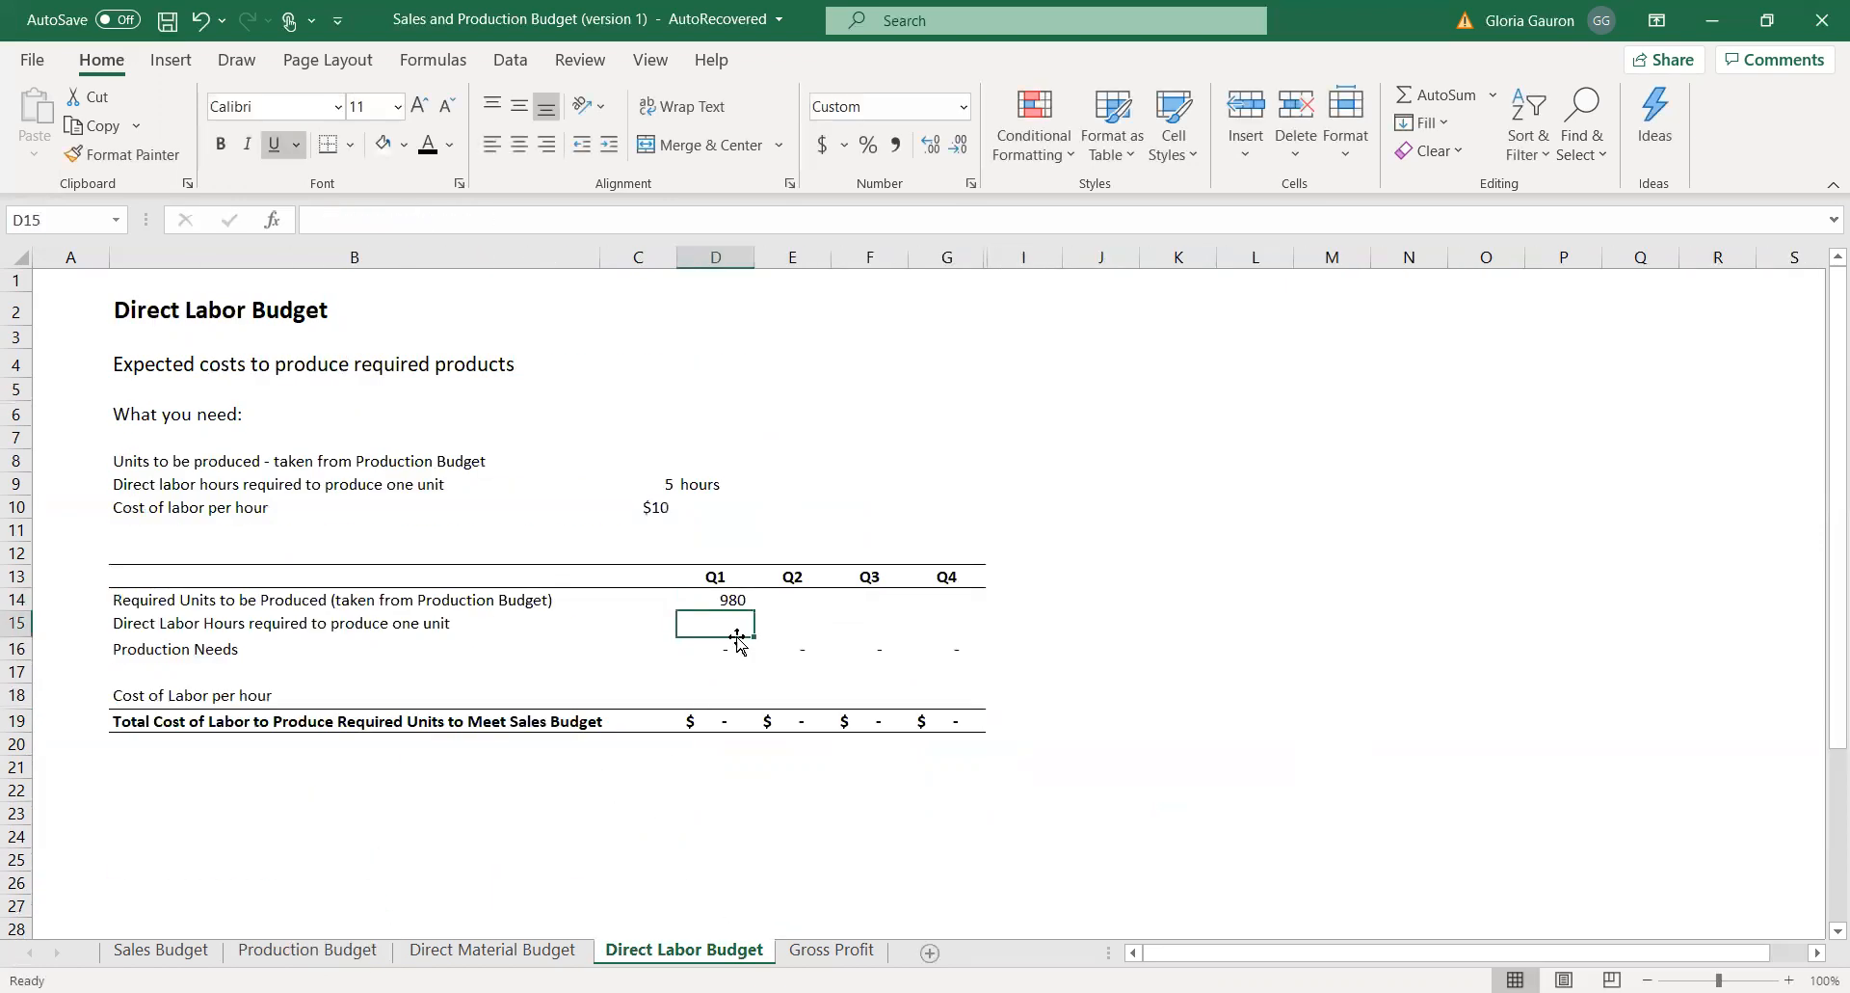
{"action": "left_click", "coordinate": [782, 602]}
{"action": "type", "text": "="}
{"action": "left_click", "coordinate": [305, 949]}
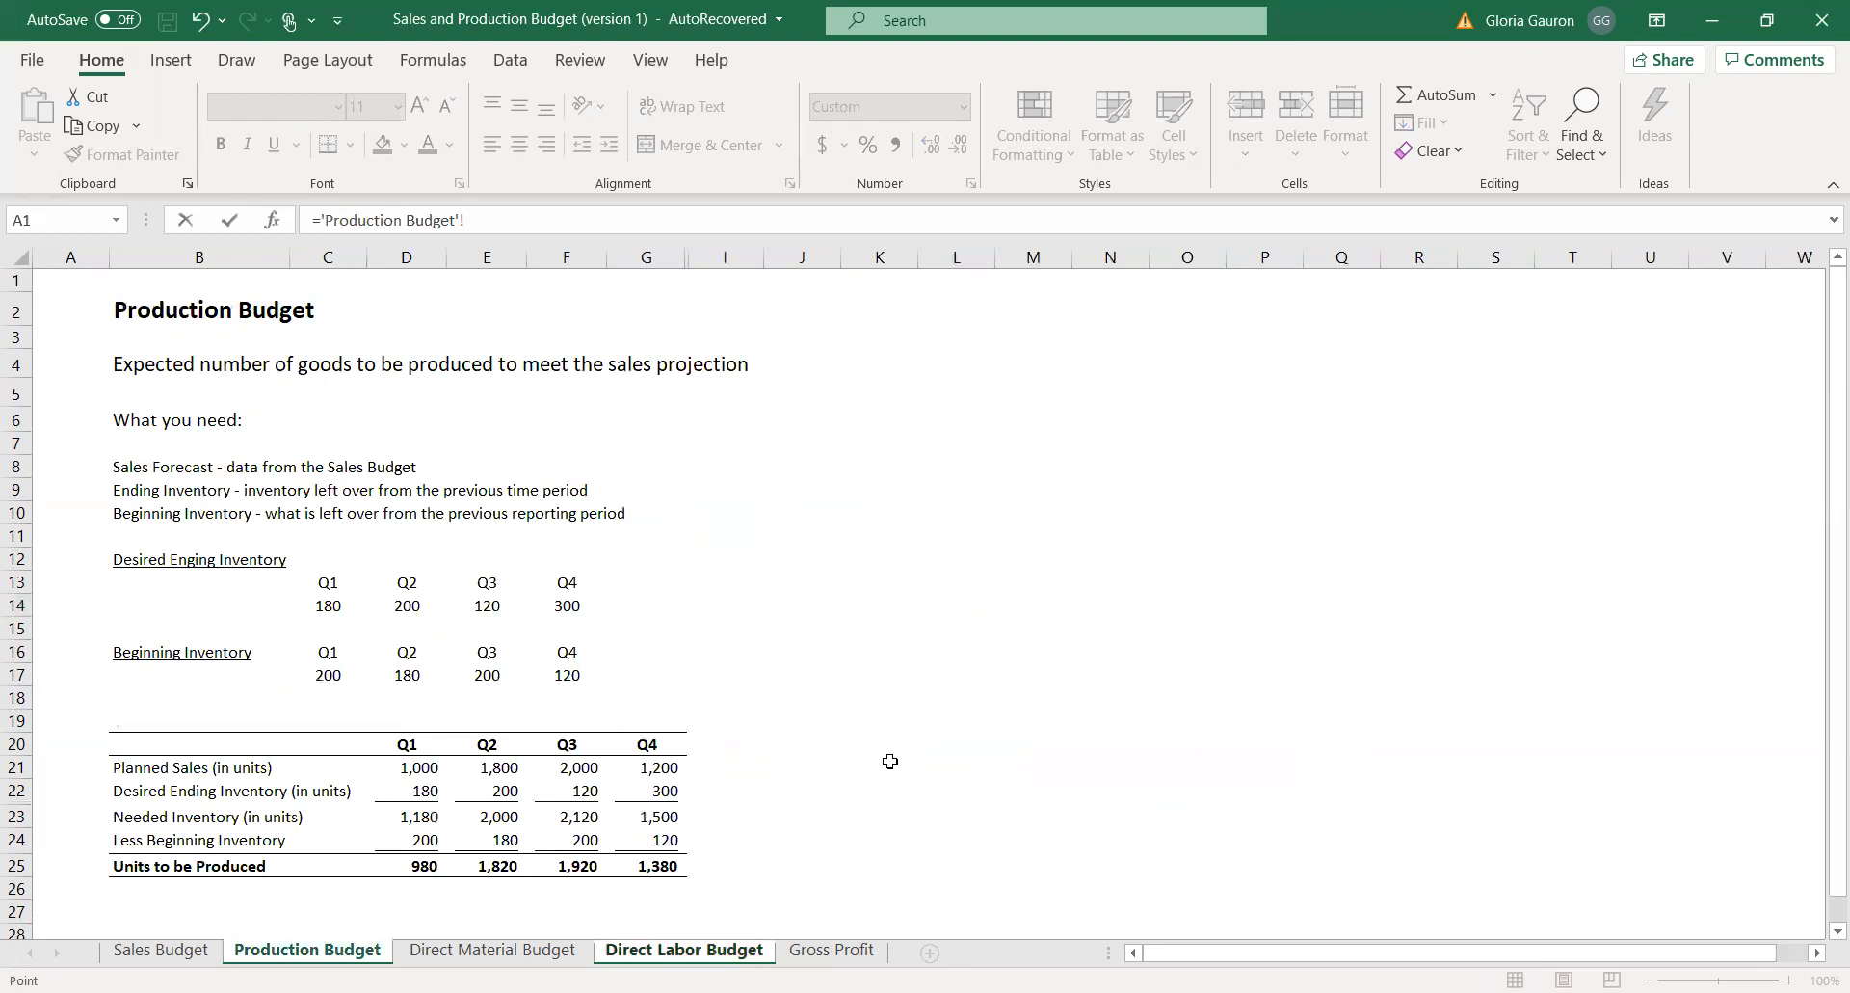
{"action": "left_click", "coordinate": [538, 865]}
{"action": "key", "text": "Return"}
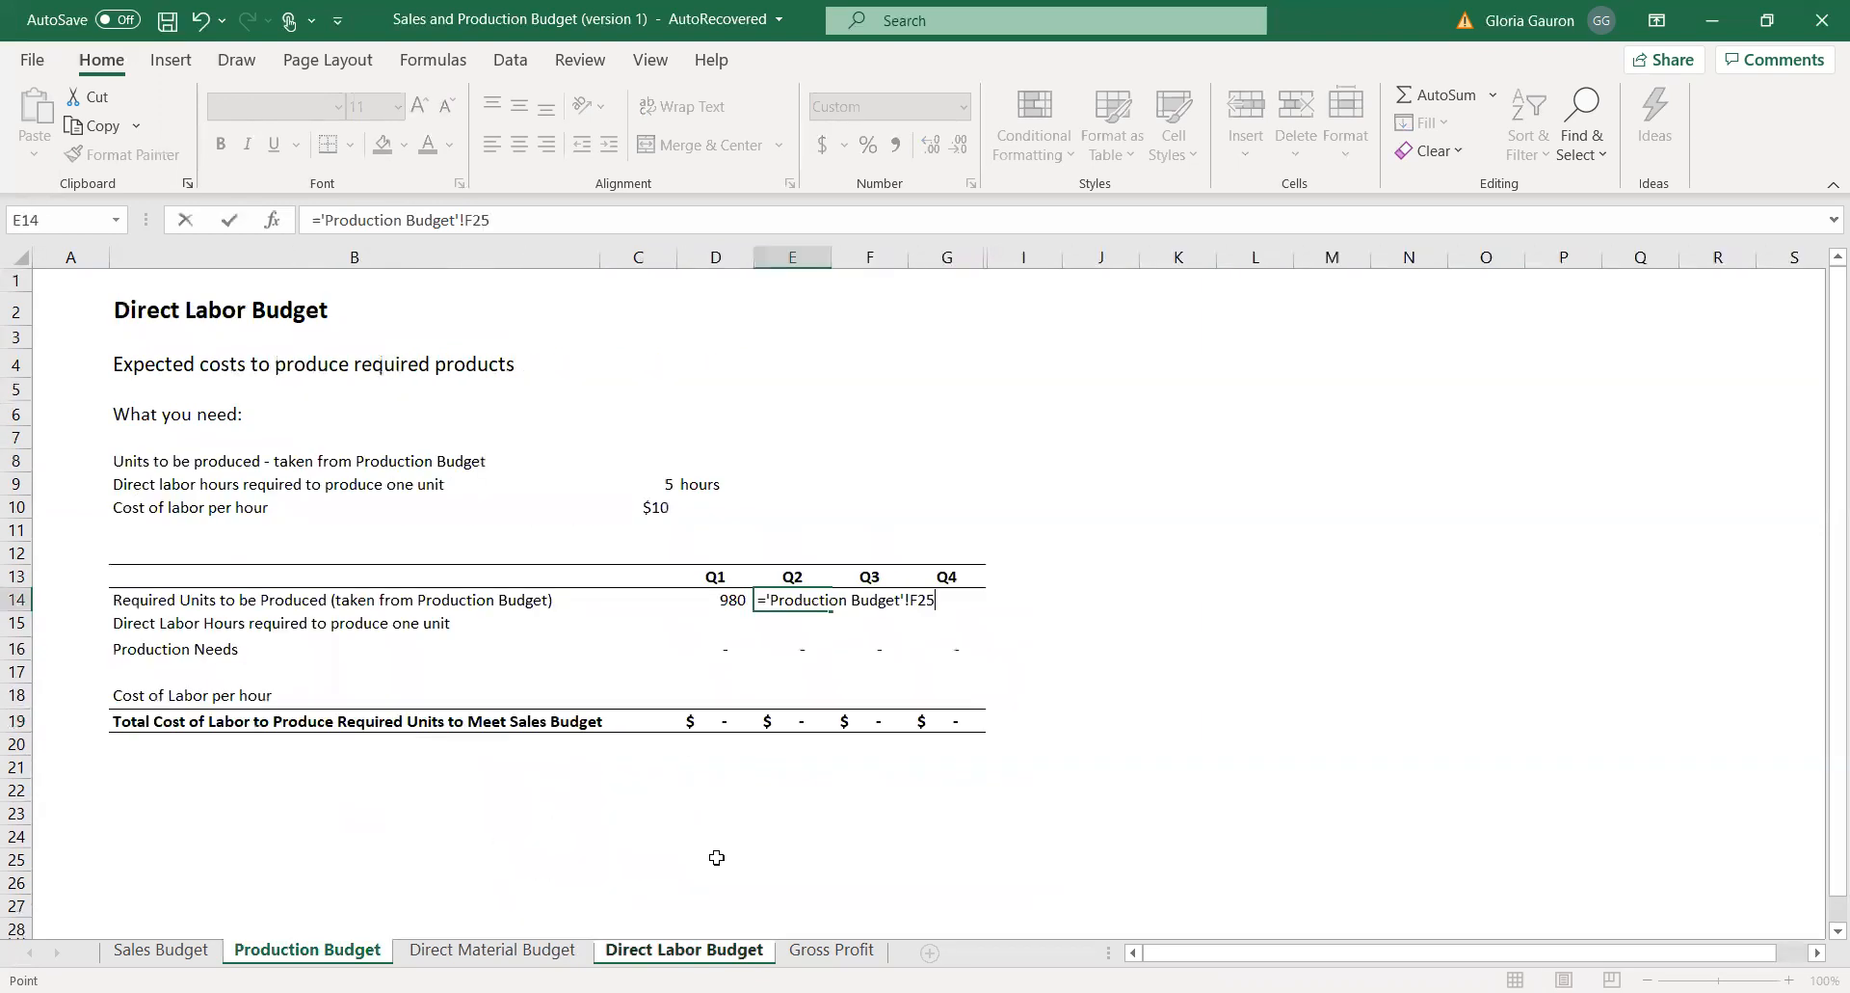
Link the Q2 required units in E14 to the Q2 Units to be Produced in E25 of the Production Budget.
{"action": "left_click", "coordinate": [783, 601]}
{"action": "type", "text": "="}
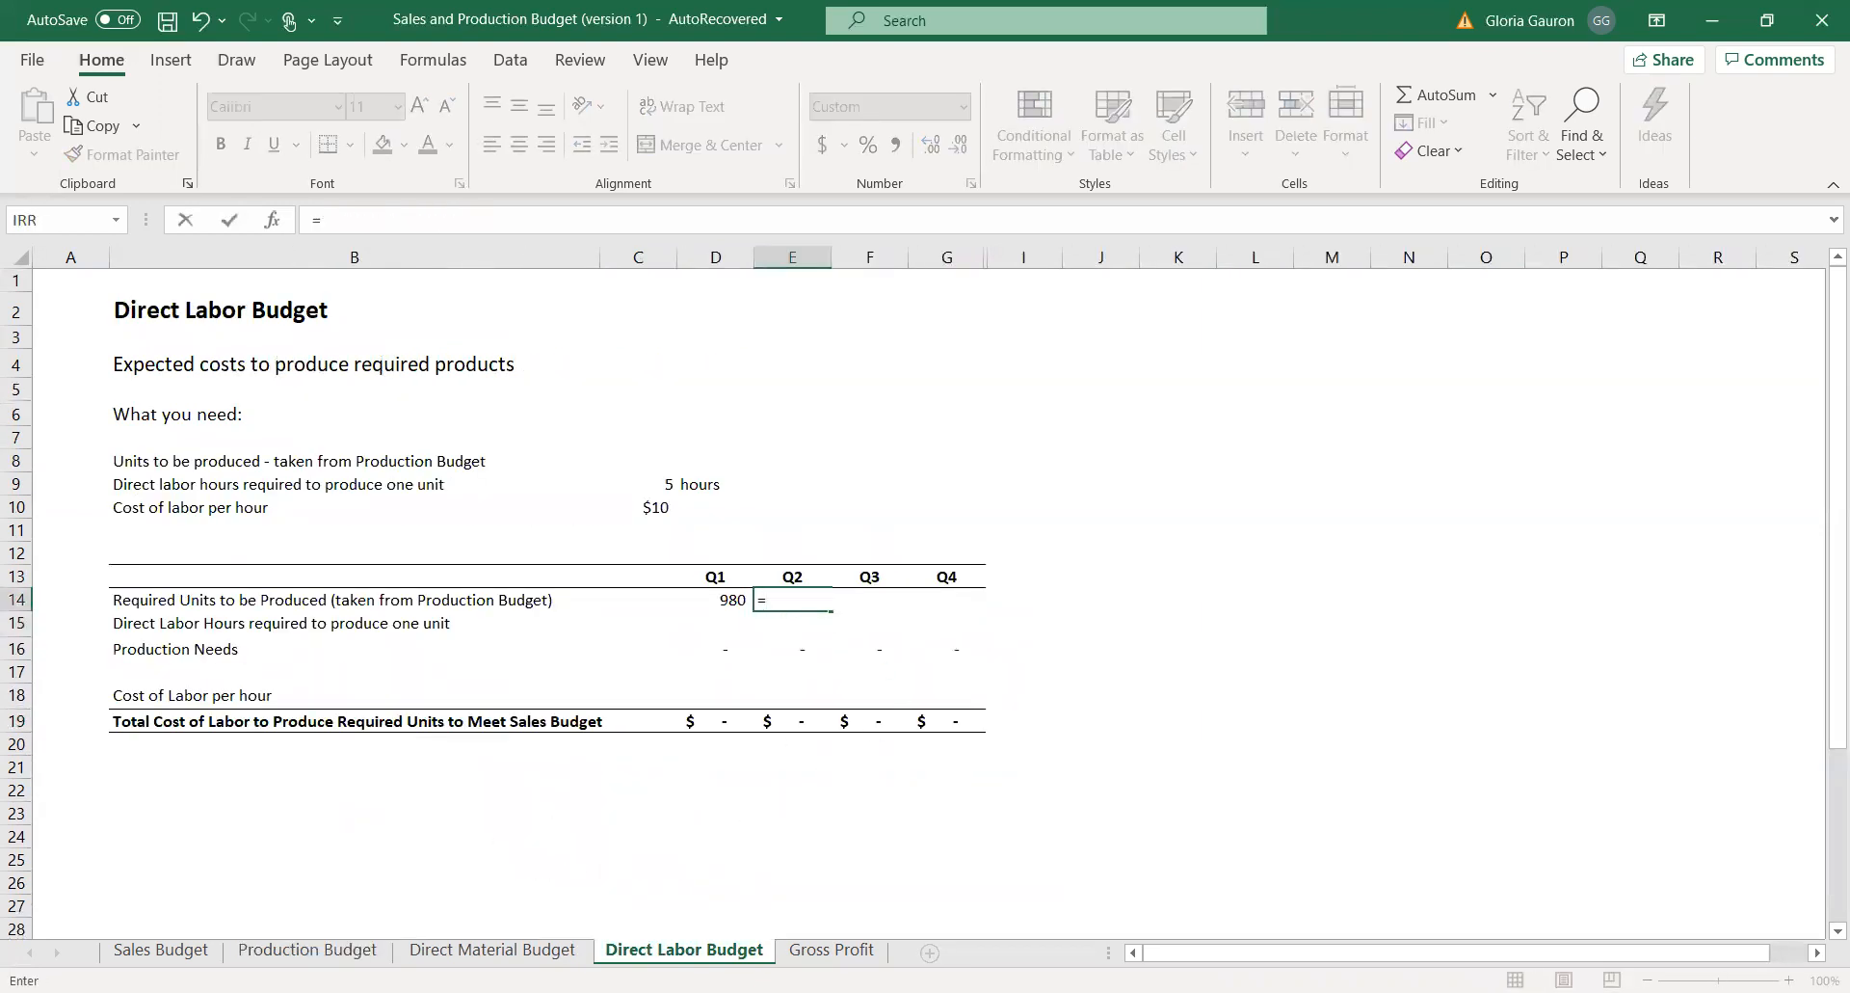
{"action": "left_click", "coordinate": [304, 950]}
{"action": "left_click", "coordinate": [487, 864]}
{"action": "key", "text": "Return"}
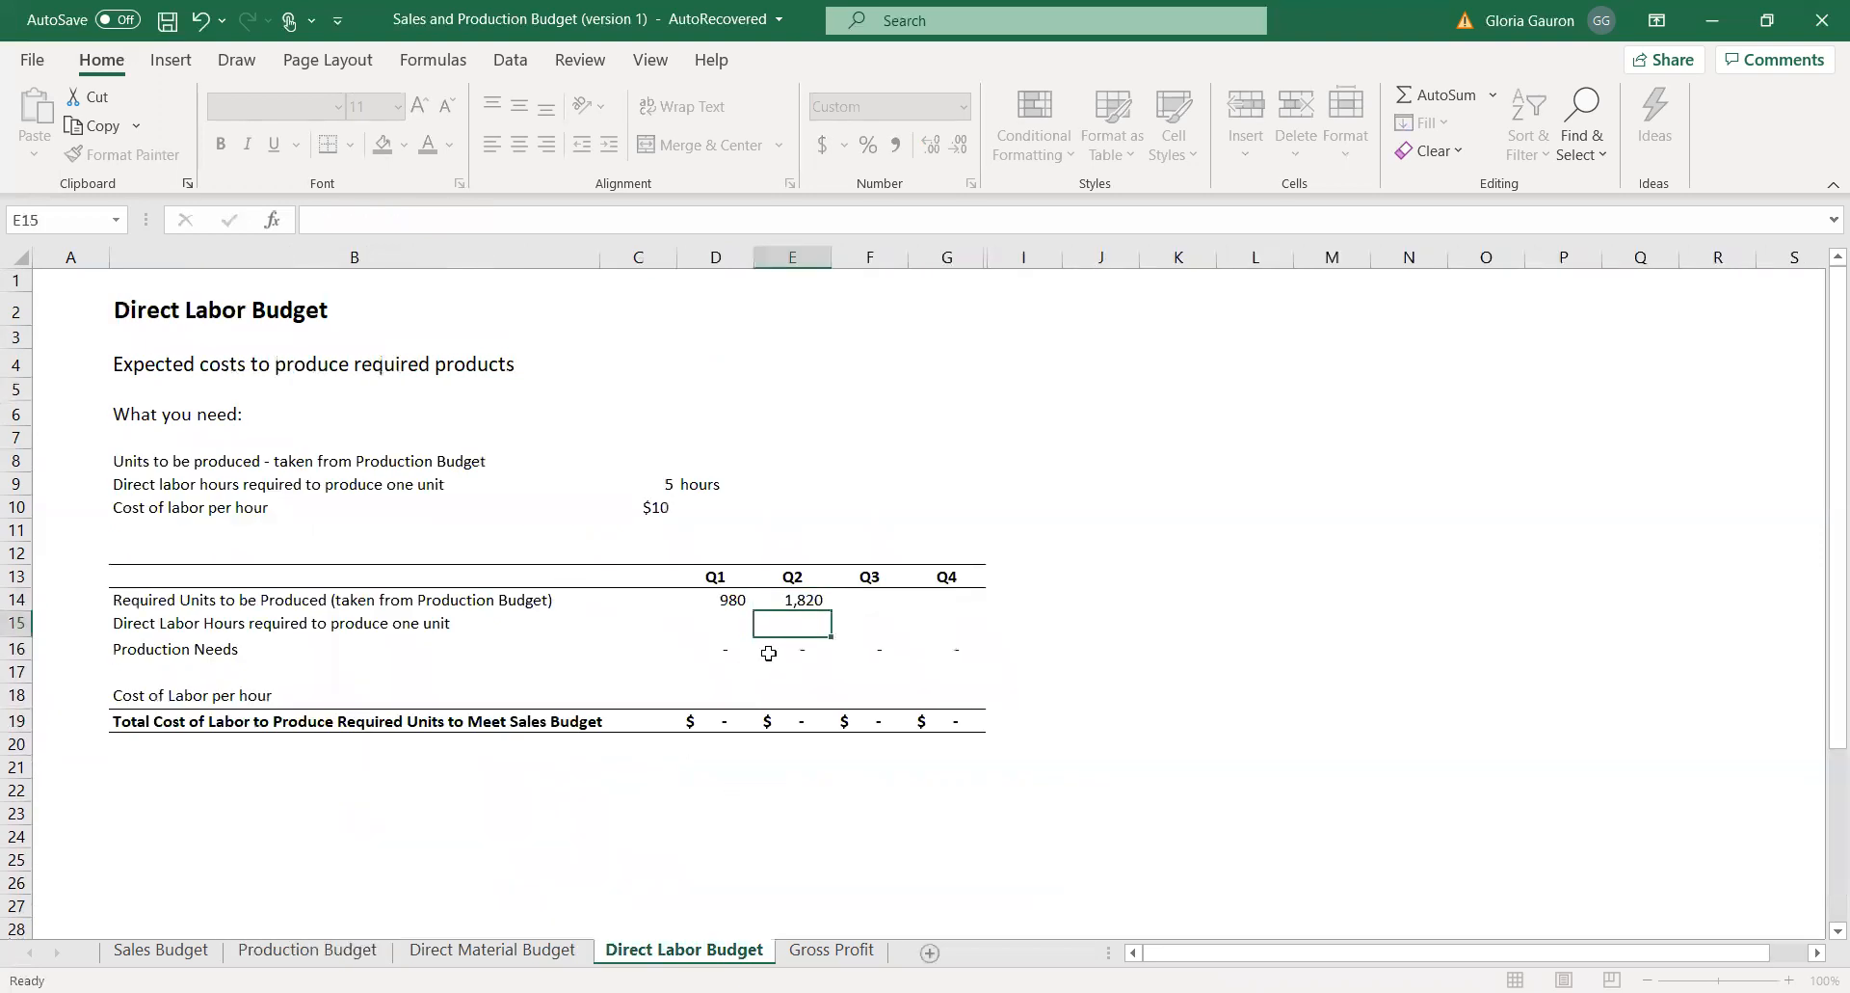
Link the Q3 and Q4 required units in F14 and G14 to F25 and G25 of the Production Budget.
{"action": "left_click", "coordinate": [877, 598]}
{"action": "type", "text": "="}
{"action": "left_click", "coordinate": [305, 949]}
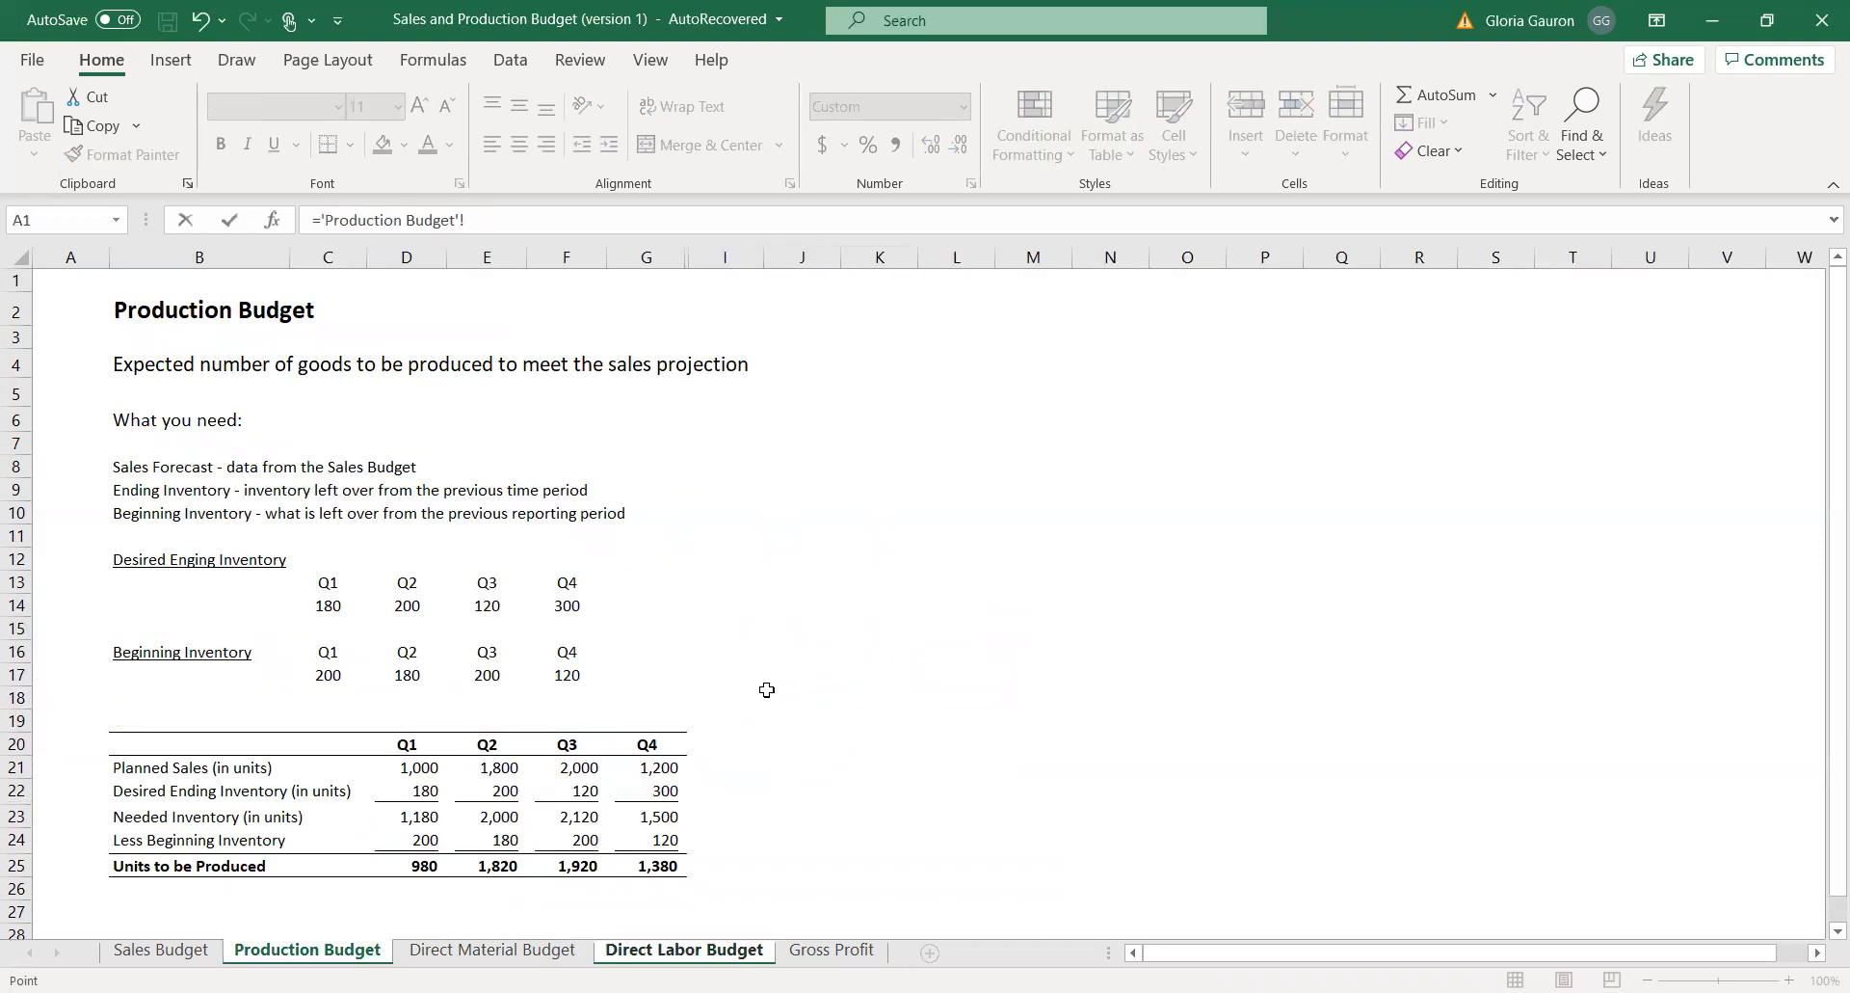
{"action": "left_click", "coordinate": [569, 865]}
{"action": "key", "text": "Return"}
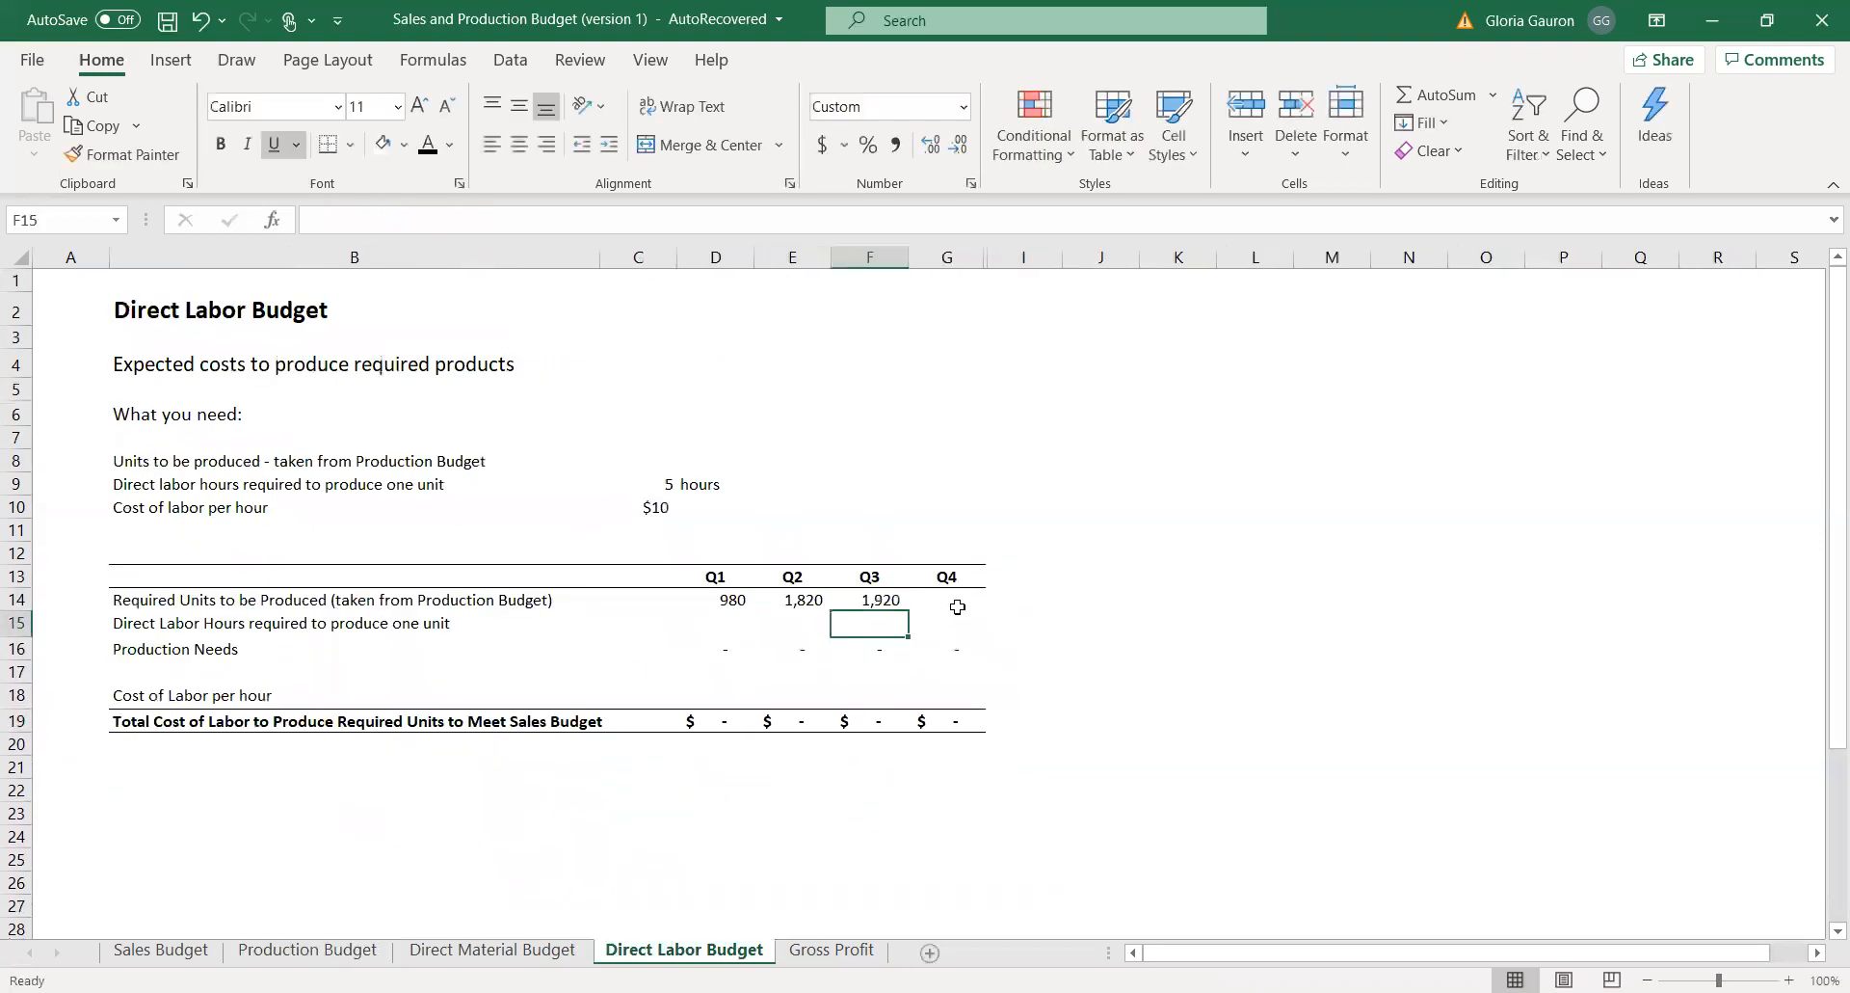
{"action": "left_click", "coordinate": [957, 606]}
{"action": "type", "text": "="}
{"action": "left_click", "coordinate": [304, 949]}
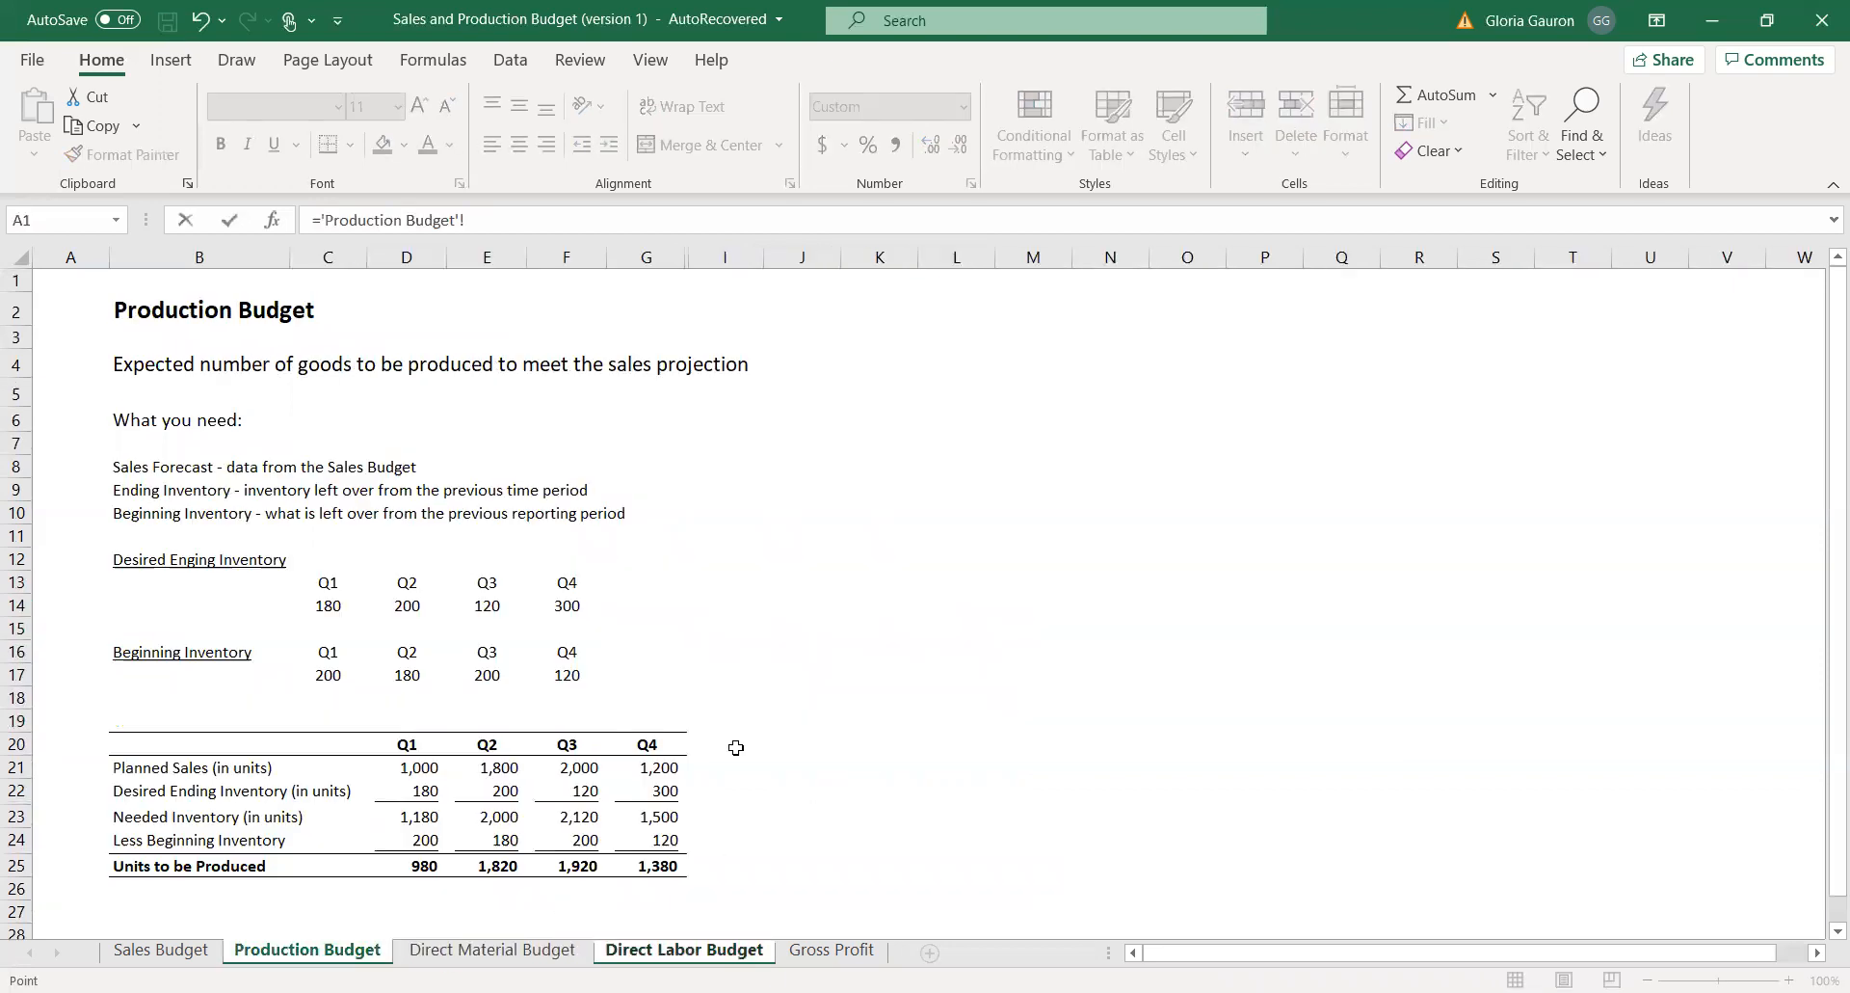
{"action": "left_click", "coordinate": [649, 774]}
{"action": "left_click", "coordinate": [631, 865]}
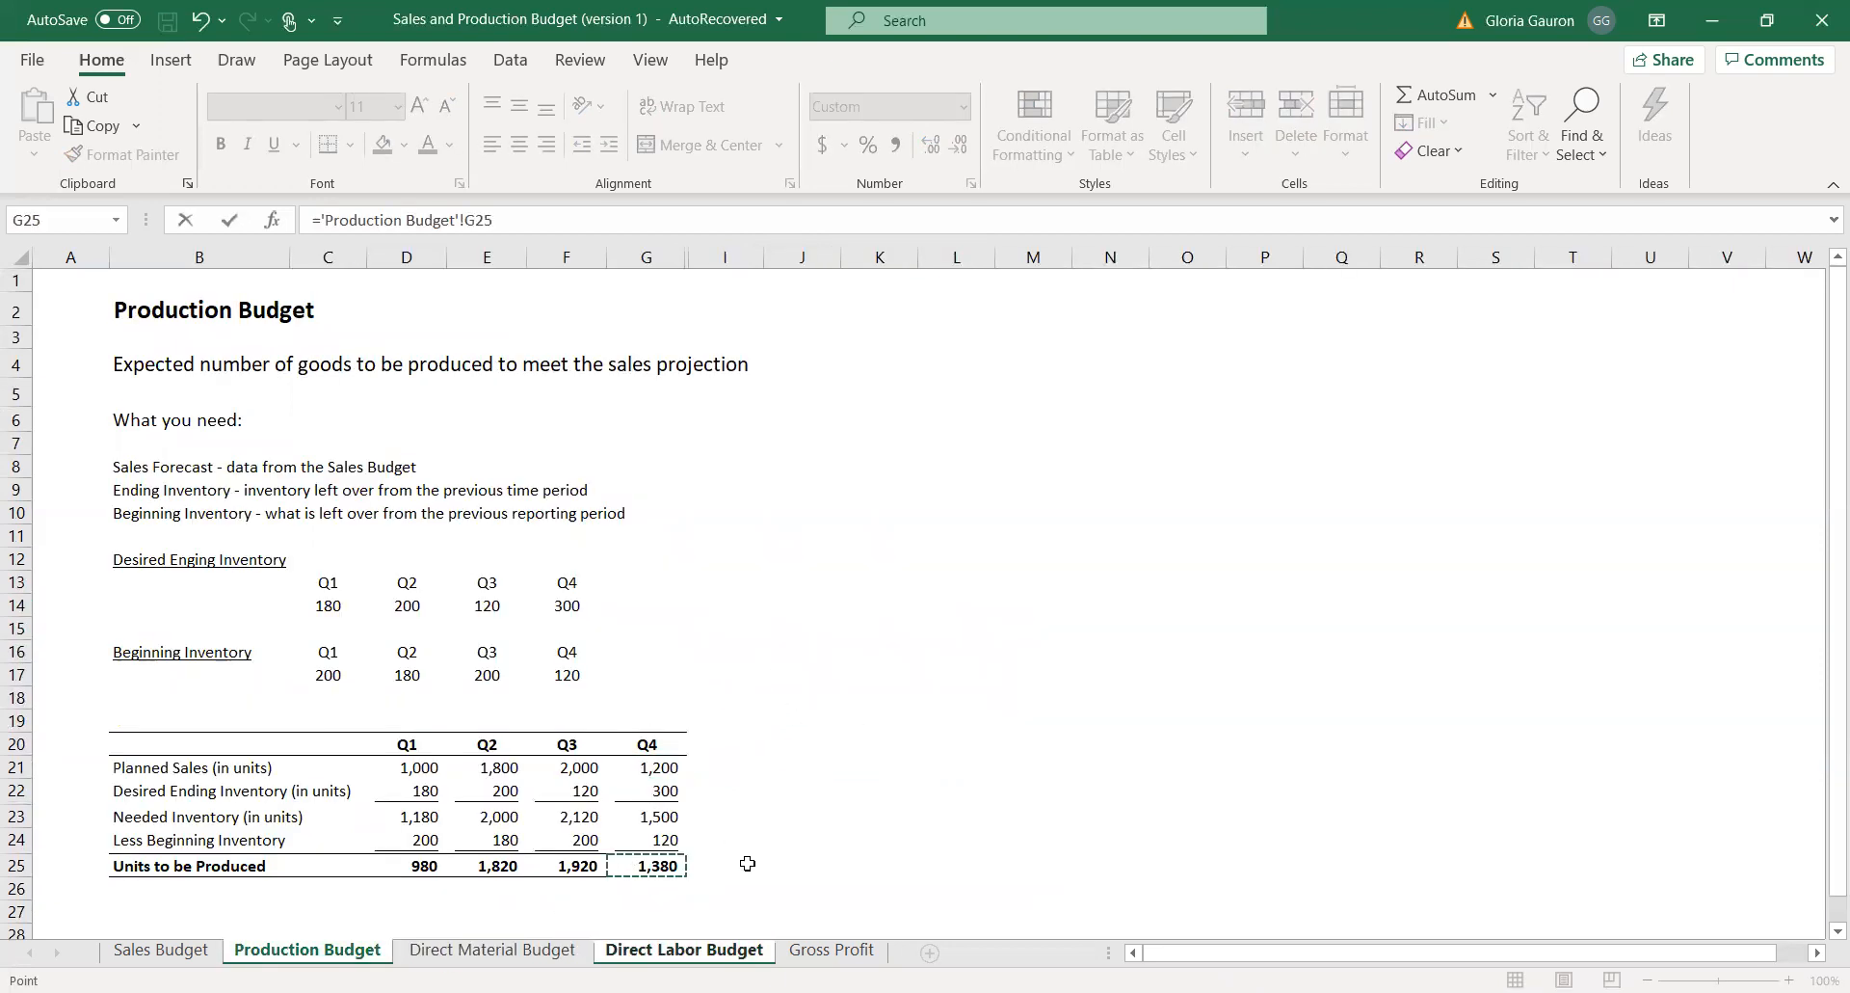
{"action": "key", "text": "Return"}
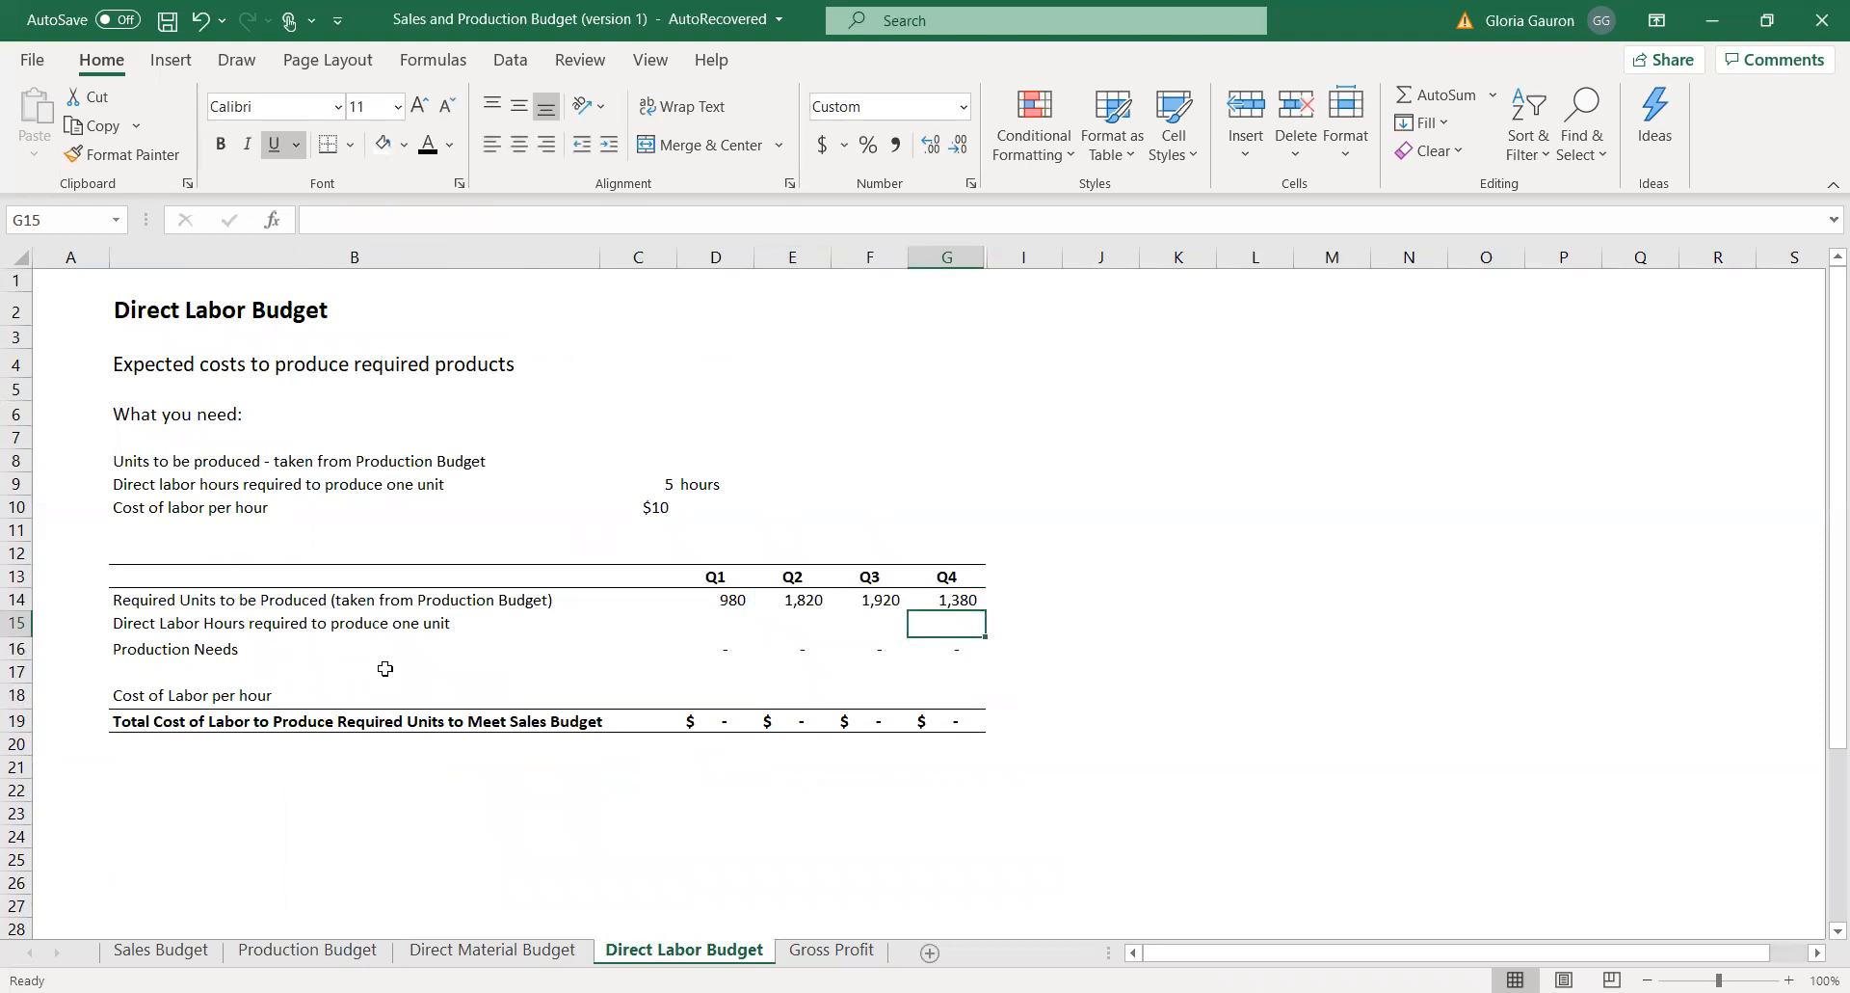
Set the Q1 and Q2 direct labor hours per unit in D15 and E15 to reference the hours assumption in C9.
{"action": "left_click", "coordinate": [661, 487]}
{"action": "left_click", "coordinate": [728, 629]}
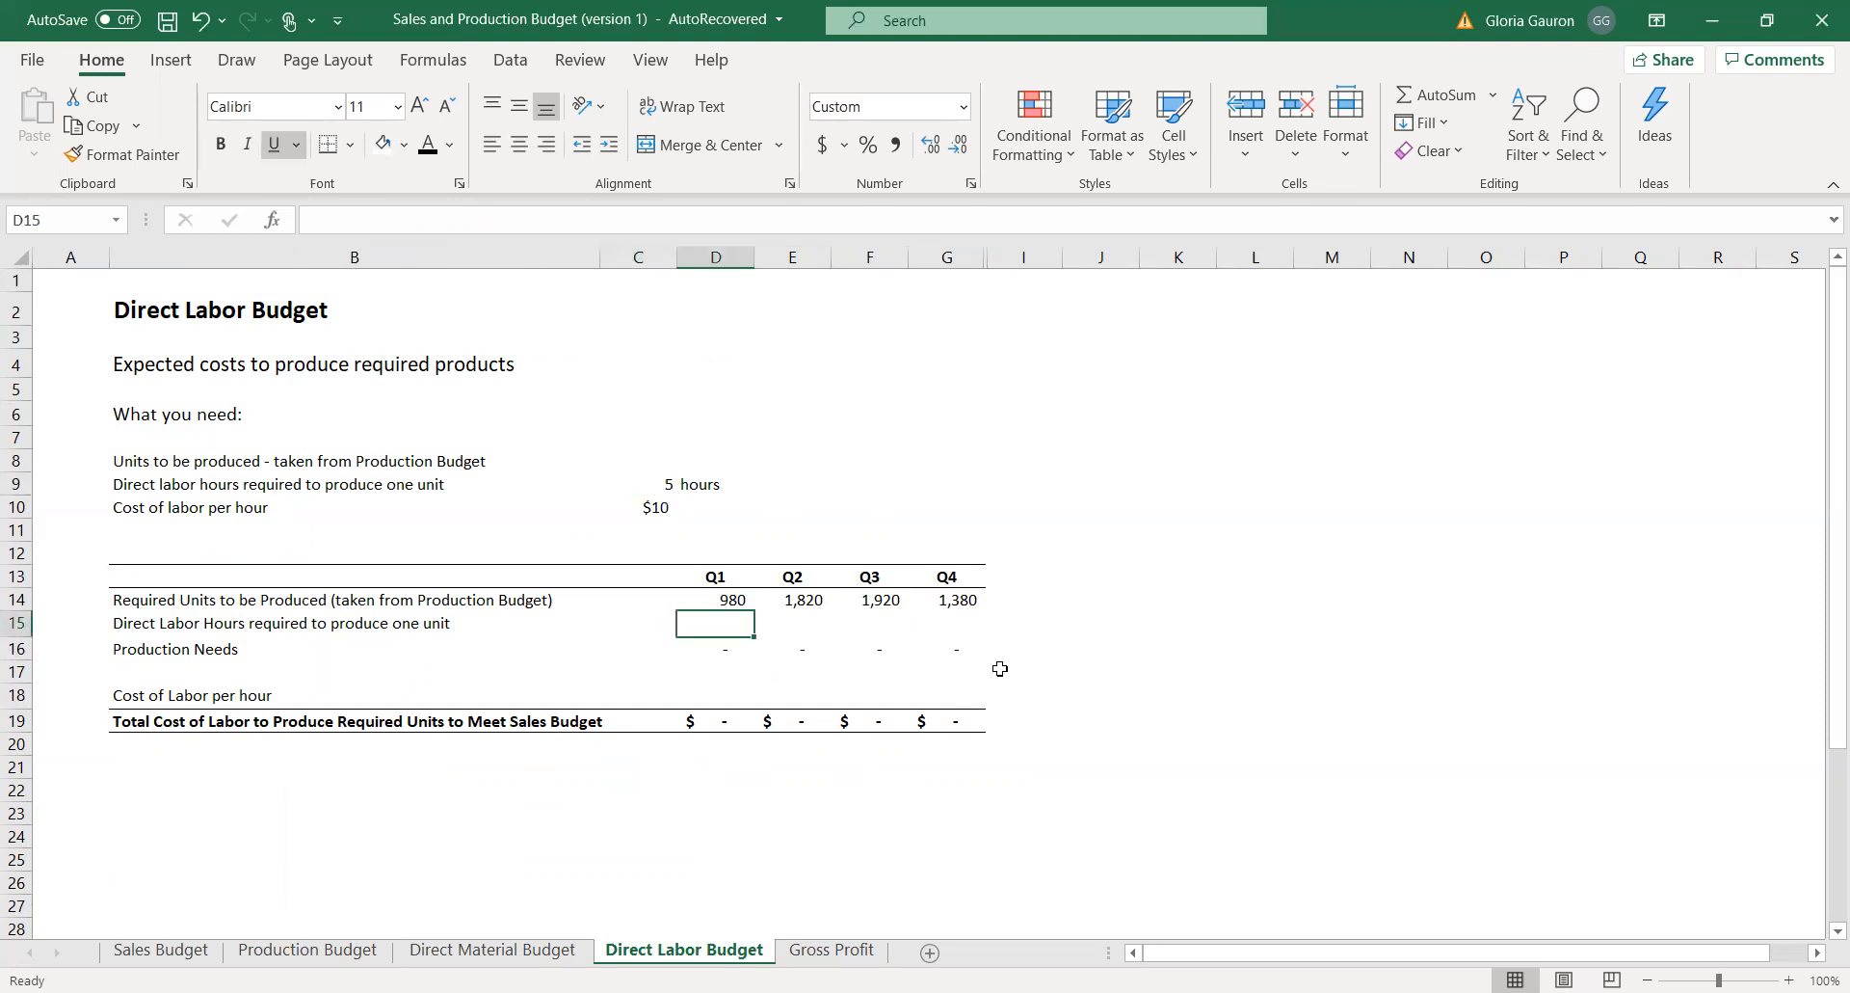
{"action": "type", "text": "="}
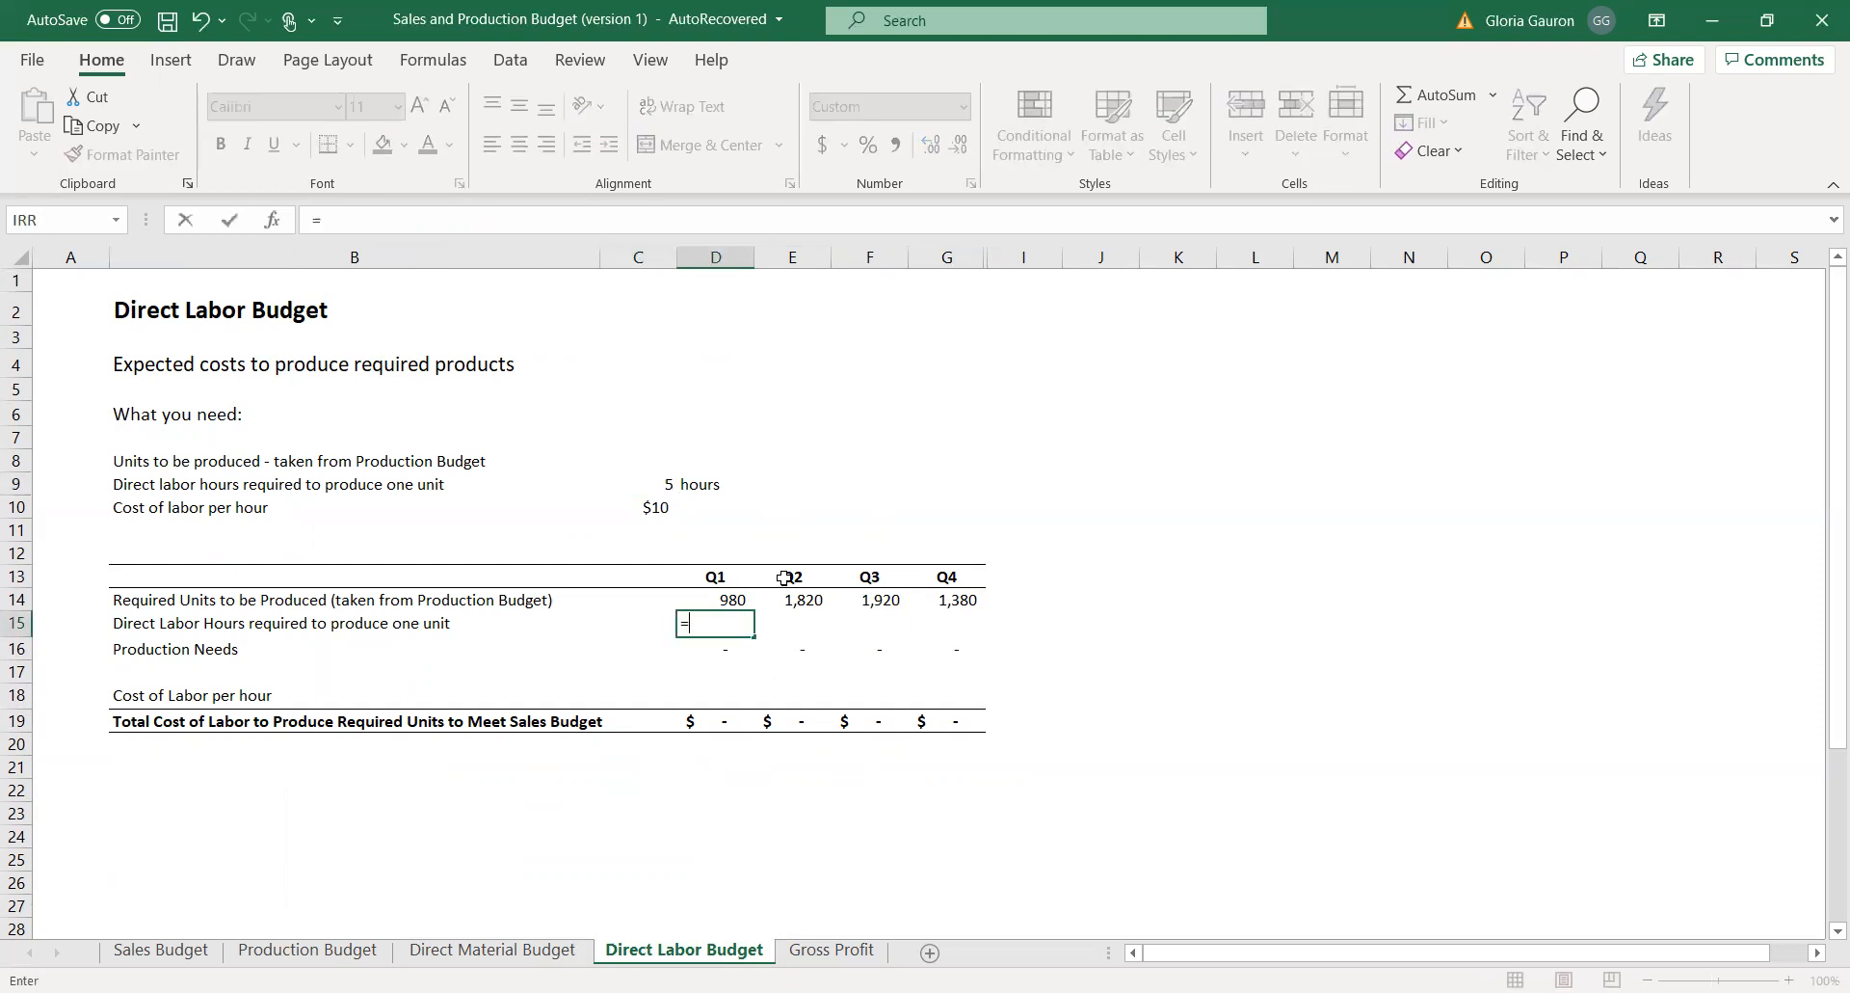
{"action": "left_click", "coordinate": [638, 486]}
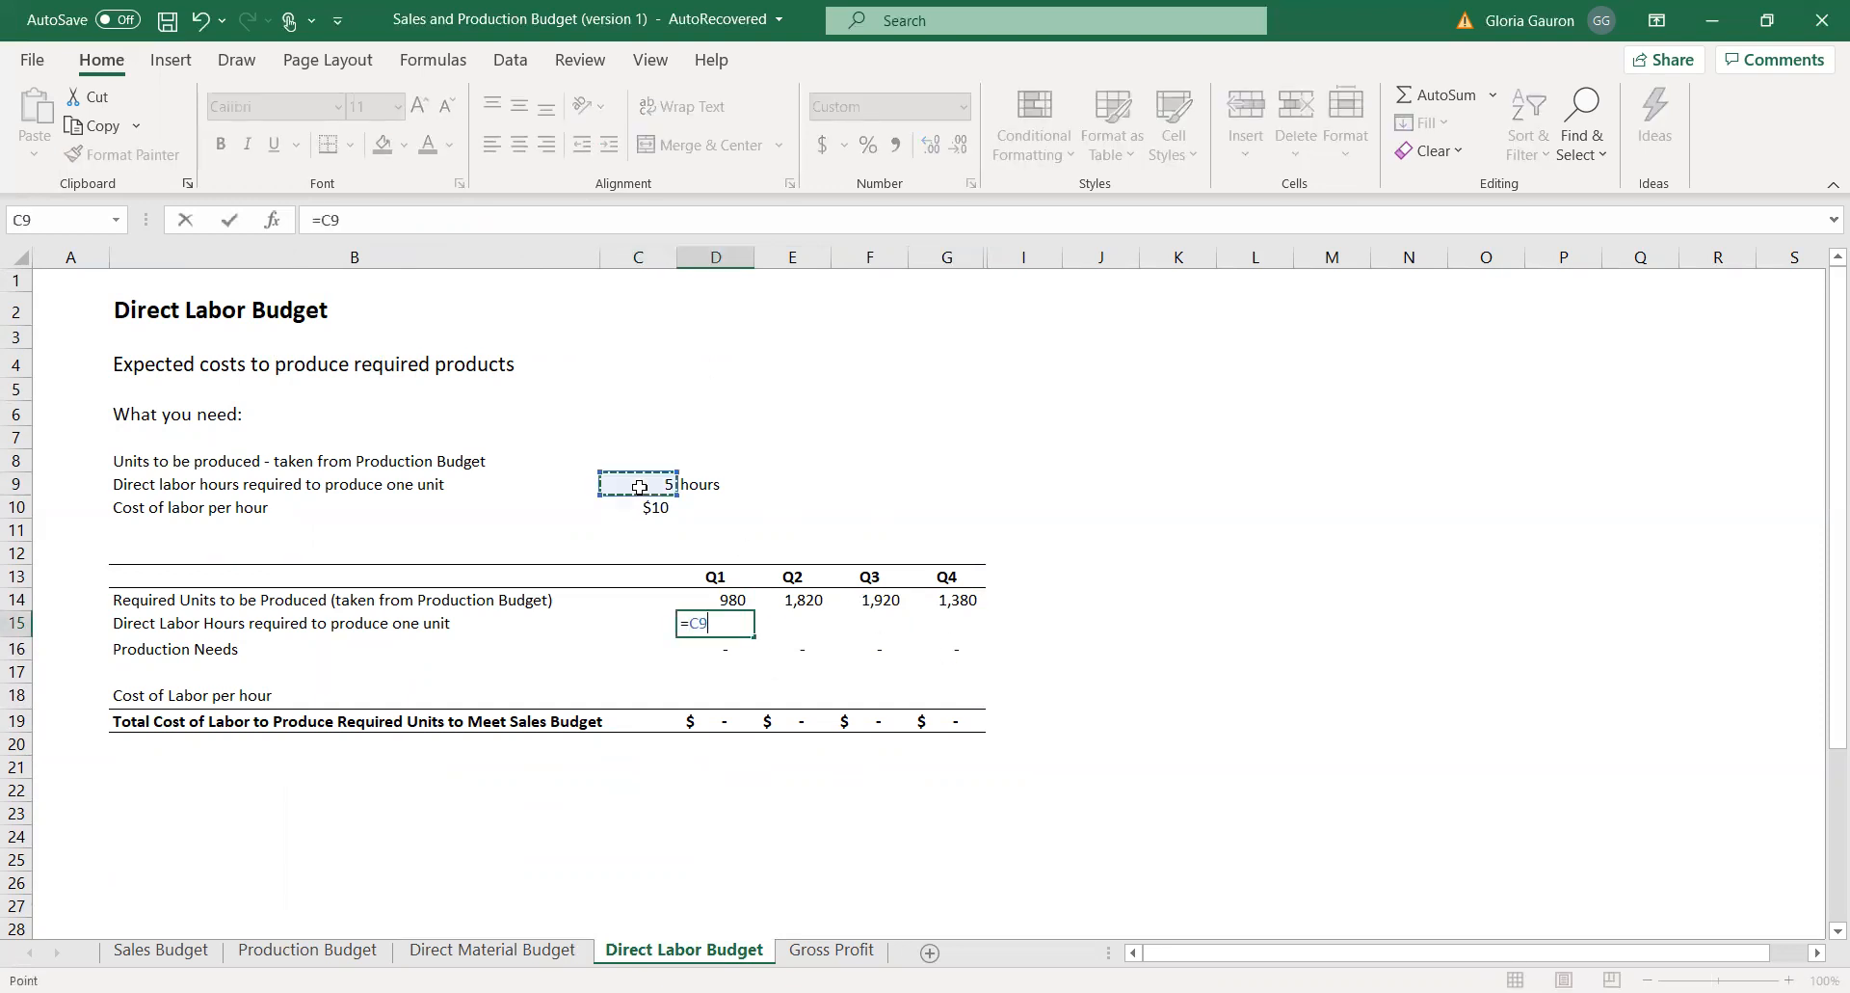
{"action": "key", "text": "Return"}
{"action": "left_click", "coordinate": [809, 620]}
{"action": "type", "text": "="}
{"action": "left_click", "coordinate": [655, 484]}
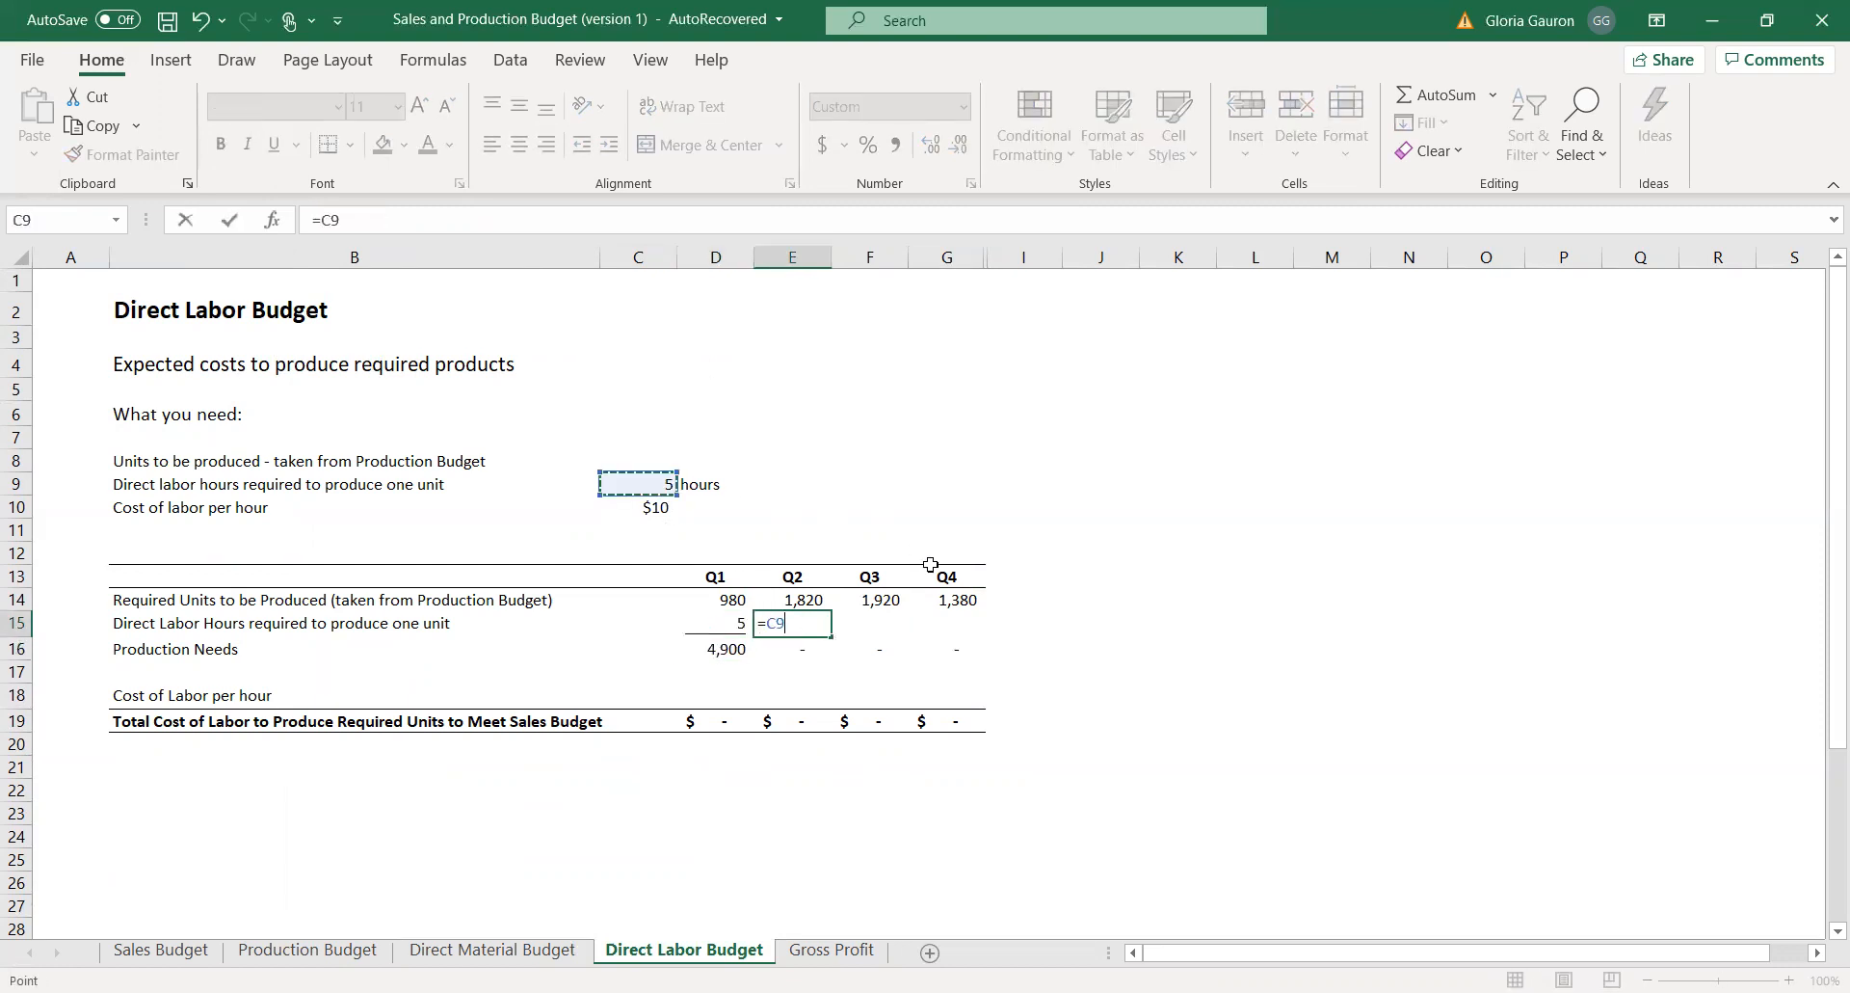
{"action": "key", "text": "Return"}
Set the Q3 and Q4 direct labor hours per unit in F15 and G15 to reference the hours assumption in C9.
{"action": "left_click", "coordinate": [874, 629]}
{"action": "type", "text": "="}
{"action": "left_click", "coordinate": [657, 485]}
{"action": "key", "text": "Return"}
{"action": "left_click", "coordinate": [946, 623]}
{"action": "type", "text": "="}
{"action": "left_click", "coordinate": [659, 485]}
{"action": "key", "text": "Return"}
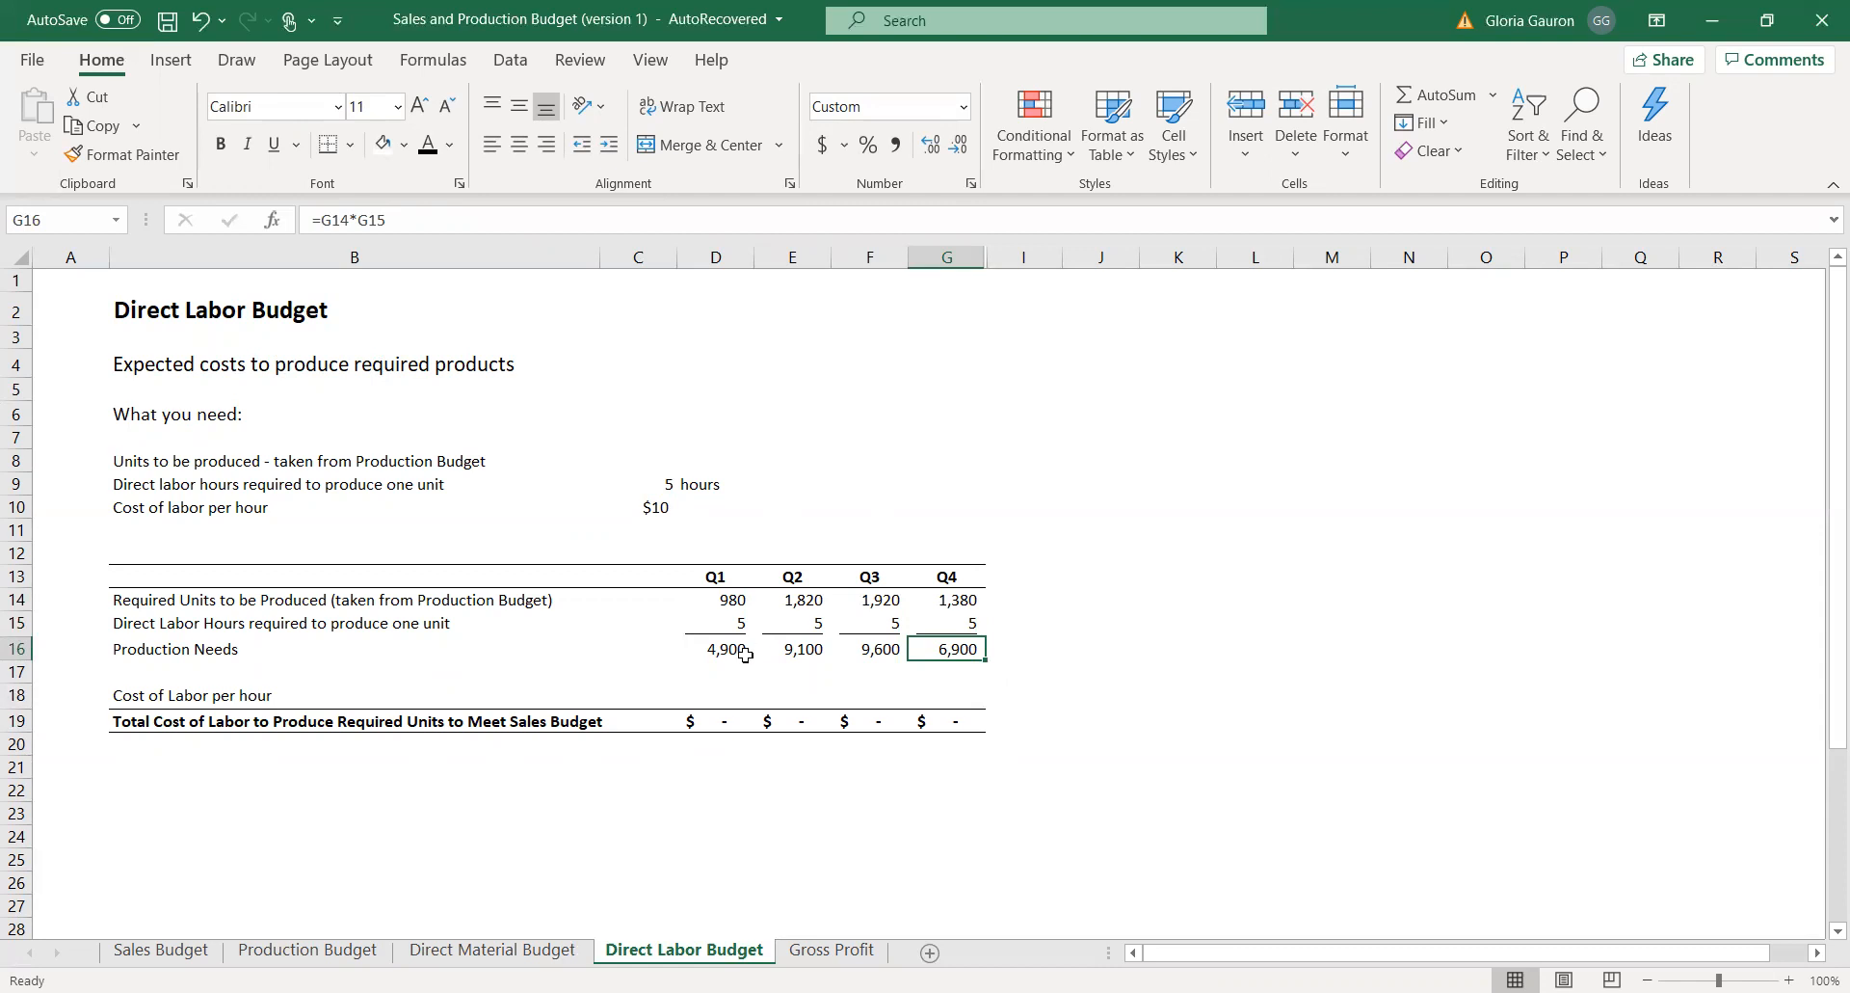
Review the required units, direct labor hours and Production Needs rows across Q1 to Q4.
{"action": "left_click_drag", "start_coordinate": [724, 599], "coordinate": [979, 603]}
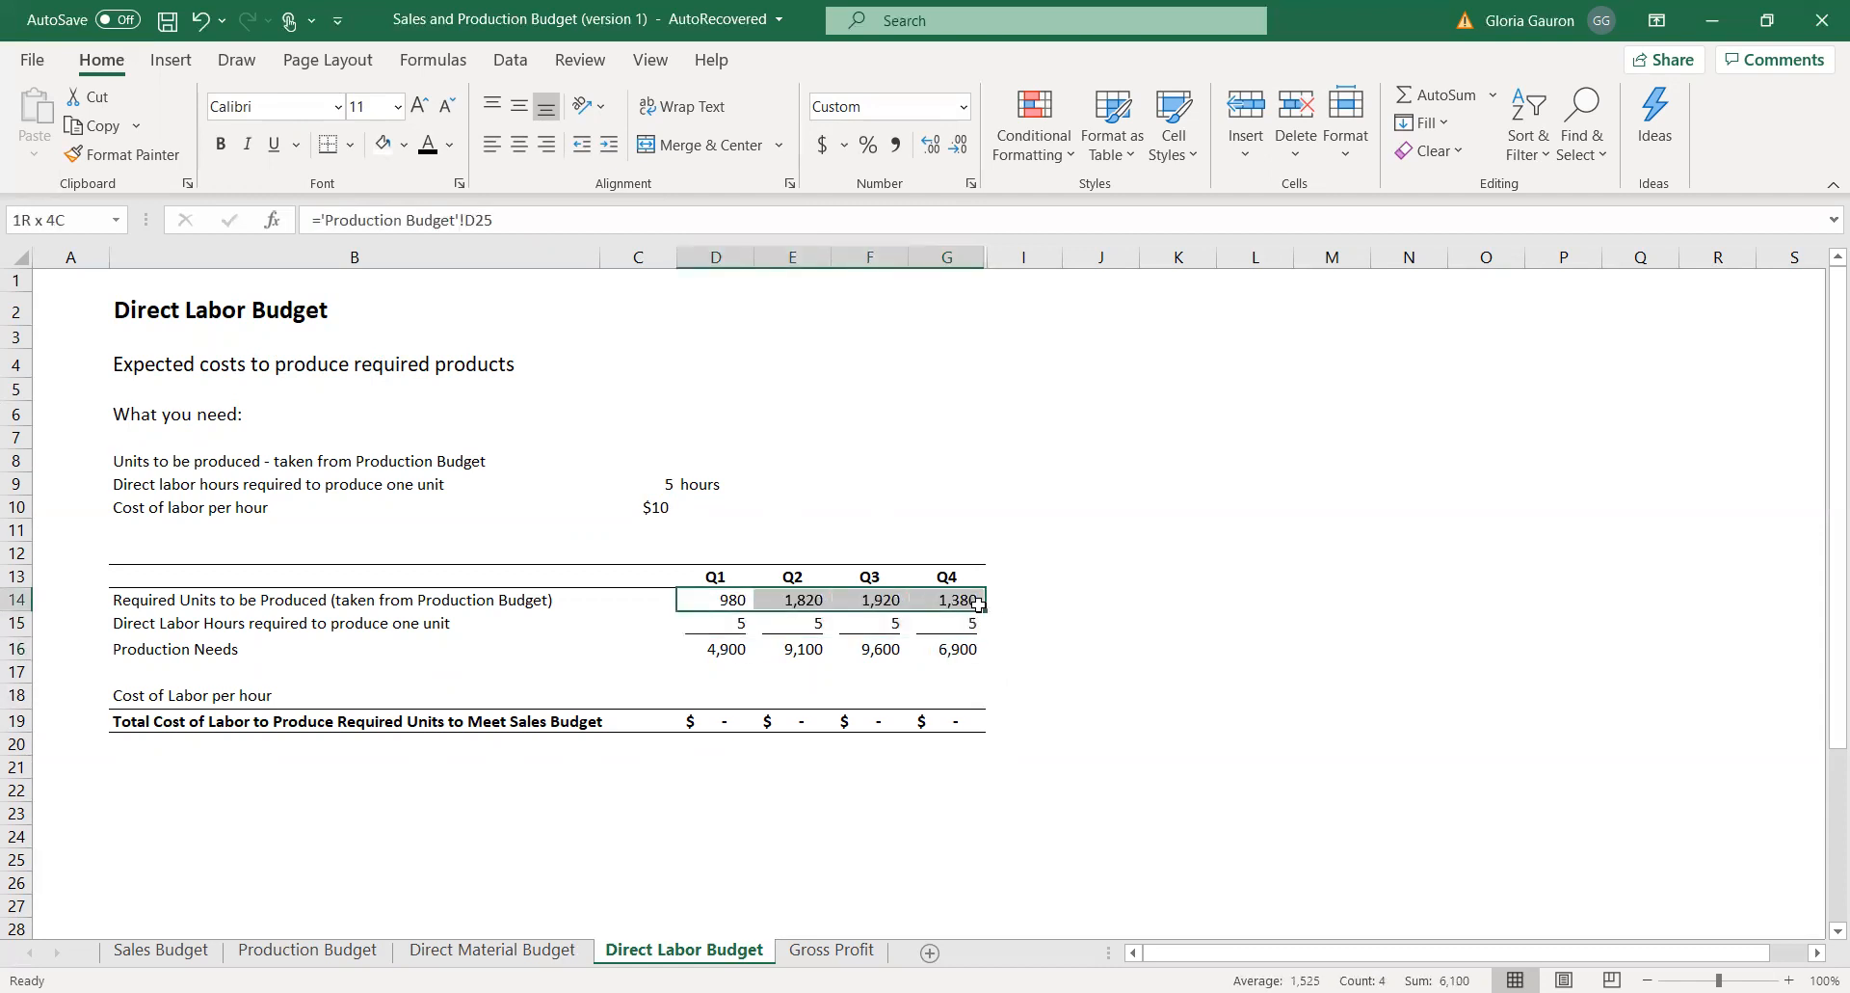
{"action": "left_click_drag", "start_coordinate": [721, 625], "coordinate": [937, 623]}
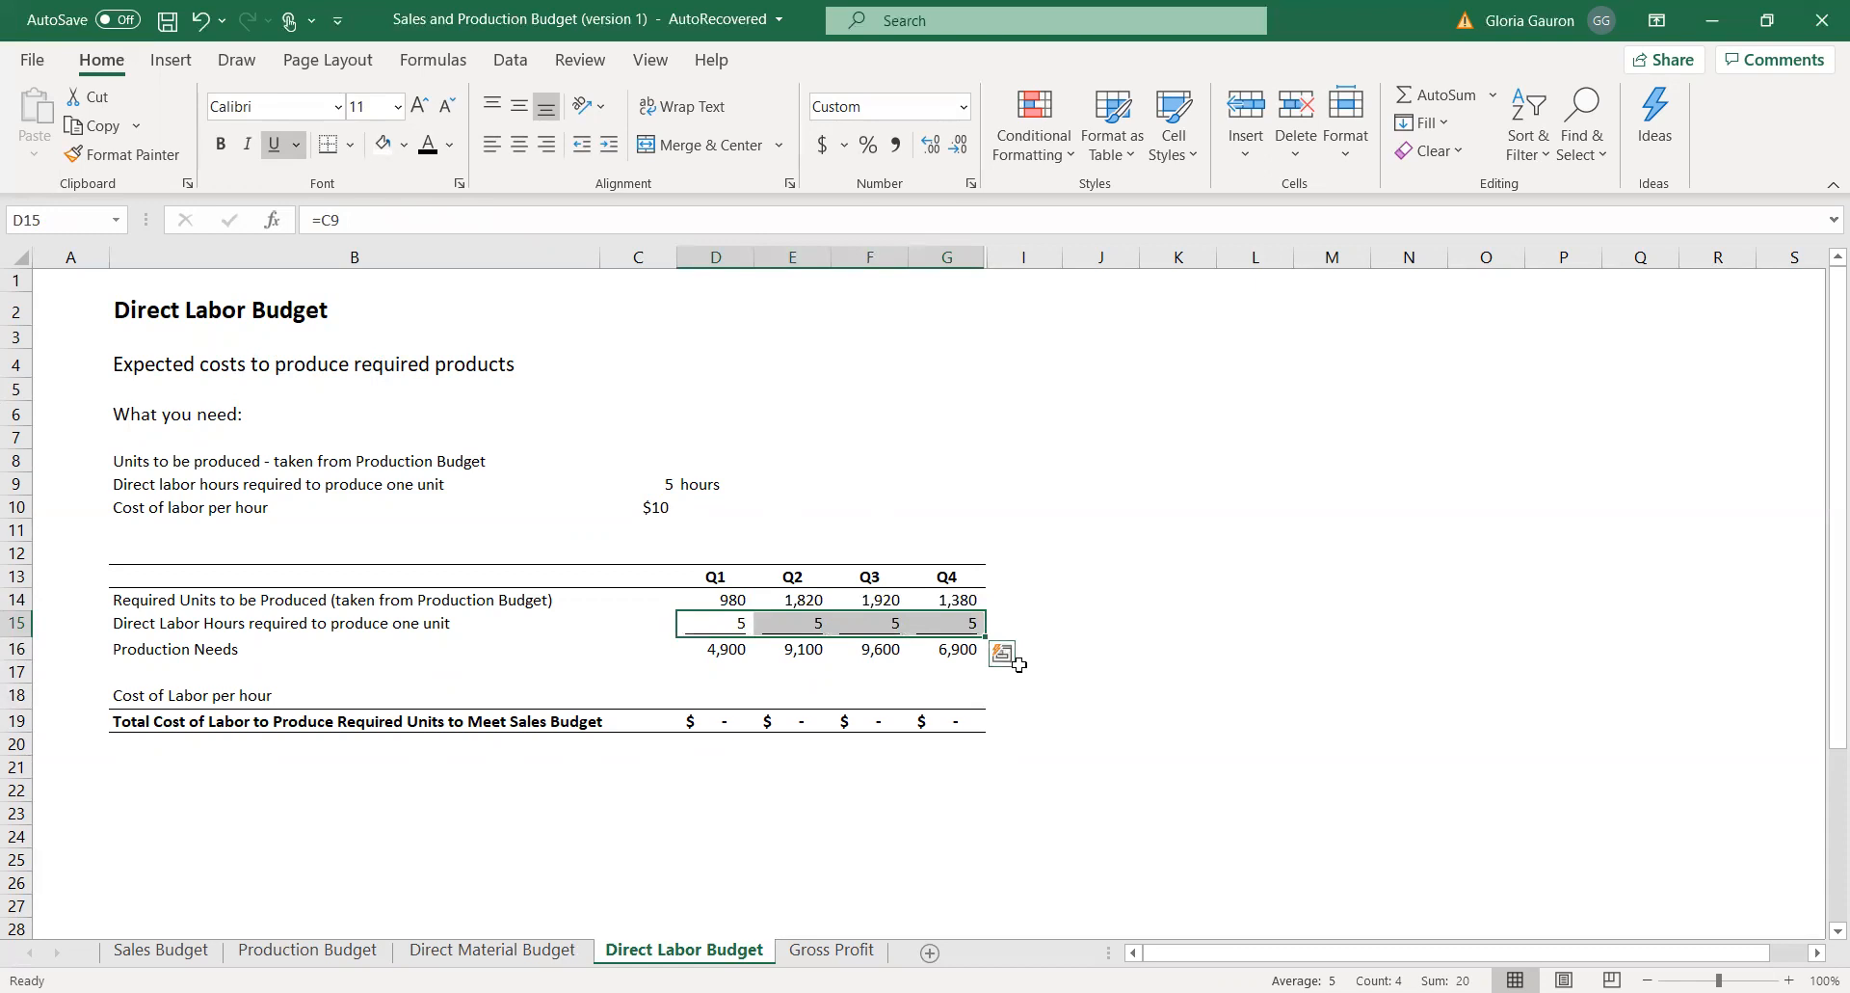
{"action": "left_click_drag", "start_coordinate": [699, 652], "coordinate": [968, 653]}
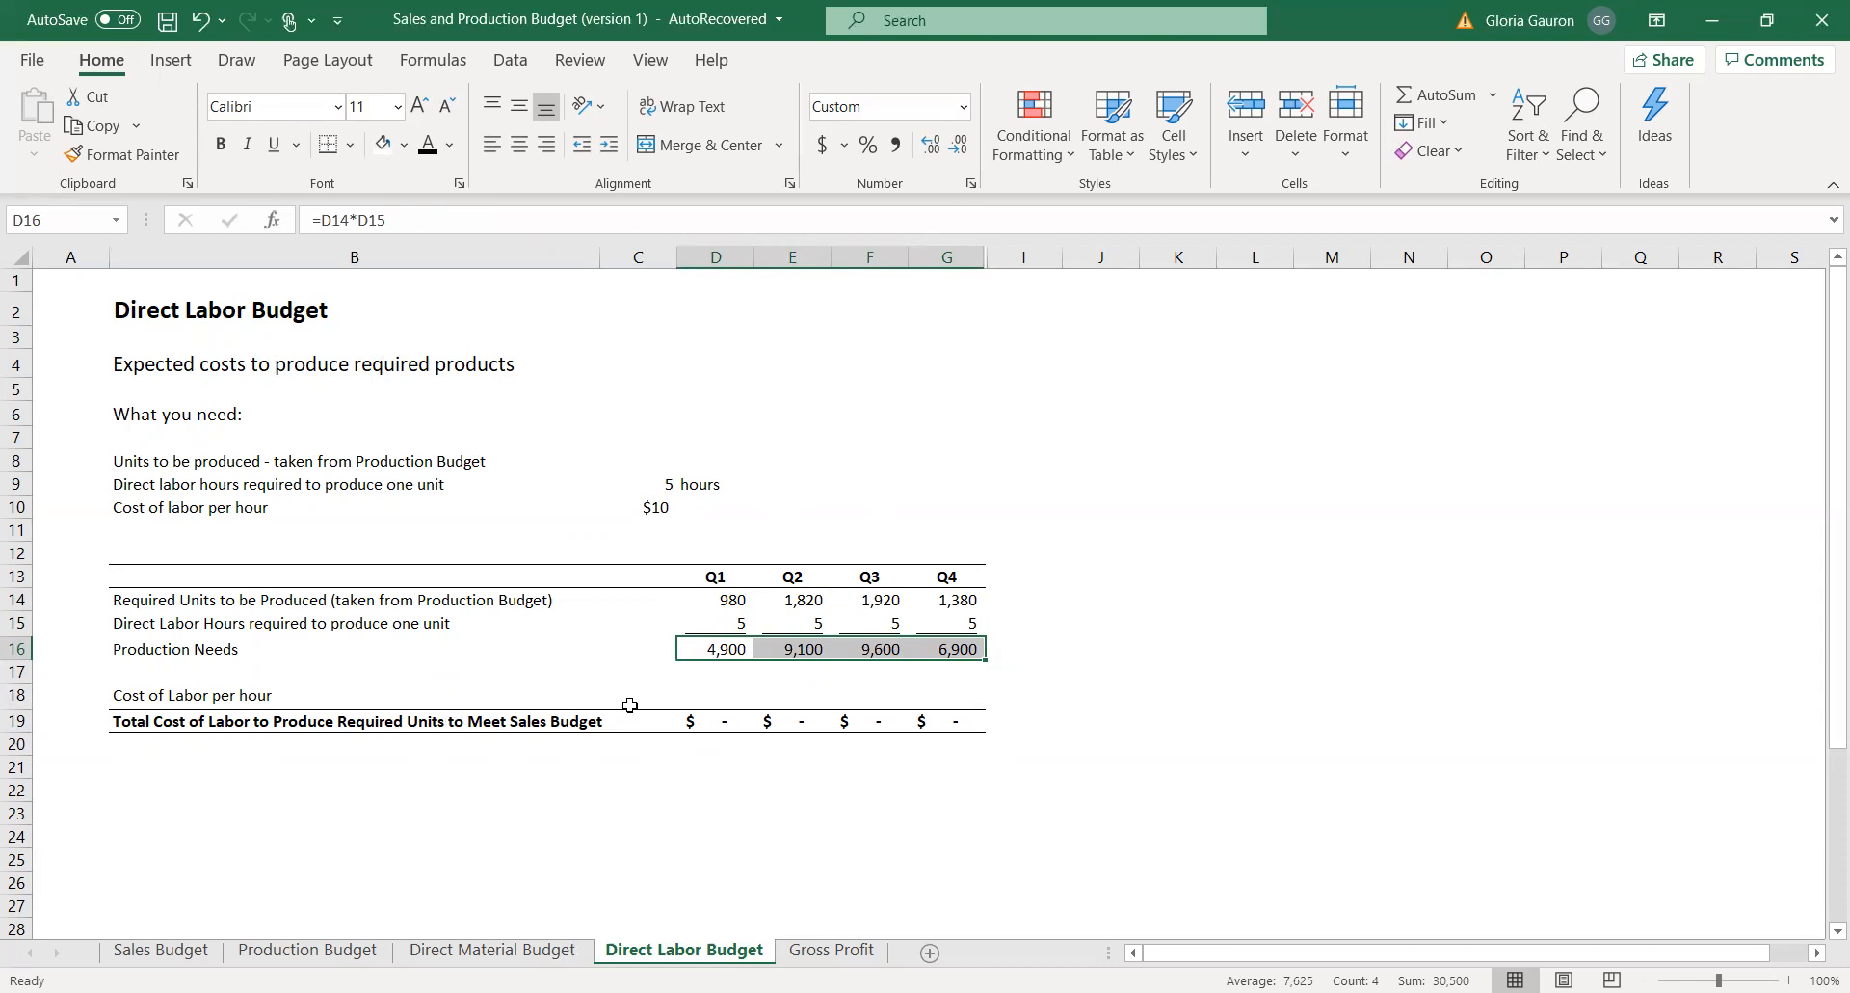
Set the Q1 and Q2 cost of labor per hour in D18 and E18 to reference the hourly labor cost in C10.
{"action": "left_click", "coordinate": [703, 699]}
{"action": "left_click_drag", "start_coordinate": [665, 509], "coordinate": [290, 524]}
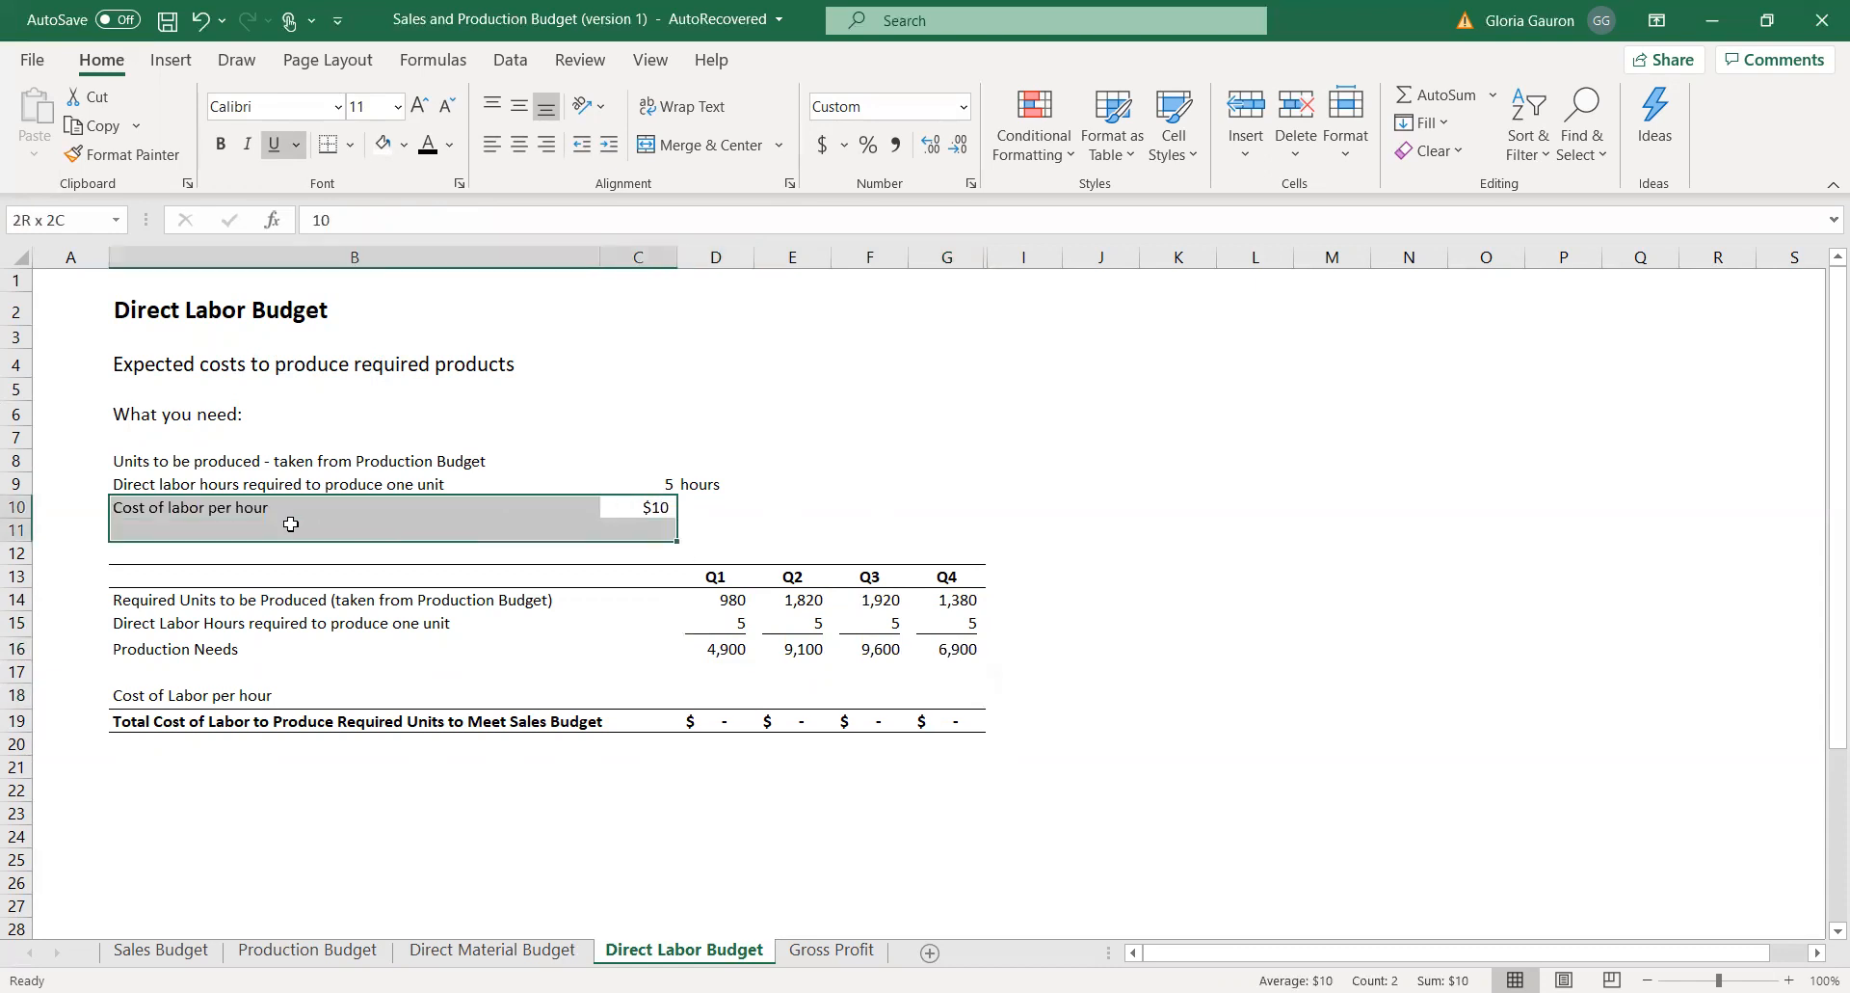
{"action": "left_click", "coordinate": [715, 695]}
{"action": "type", "text": "="}
{"action": "left_click", "coordinate": [664, 507]}
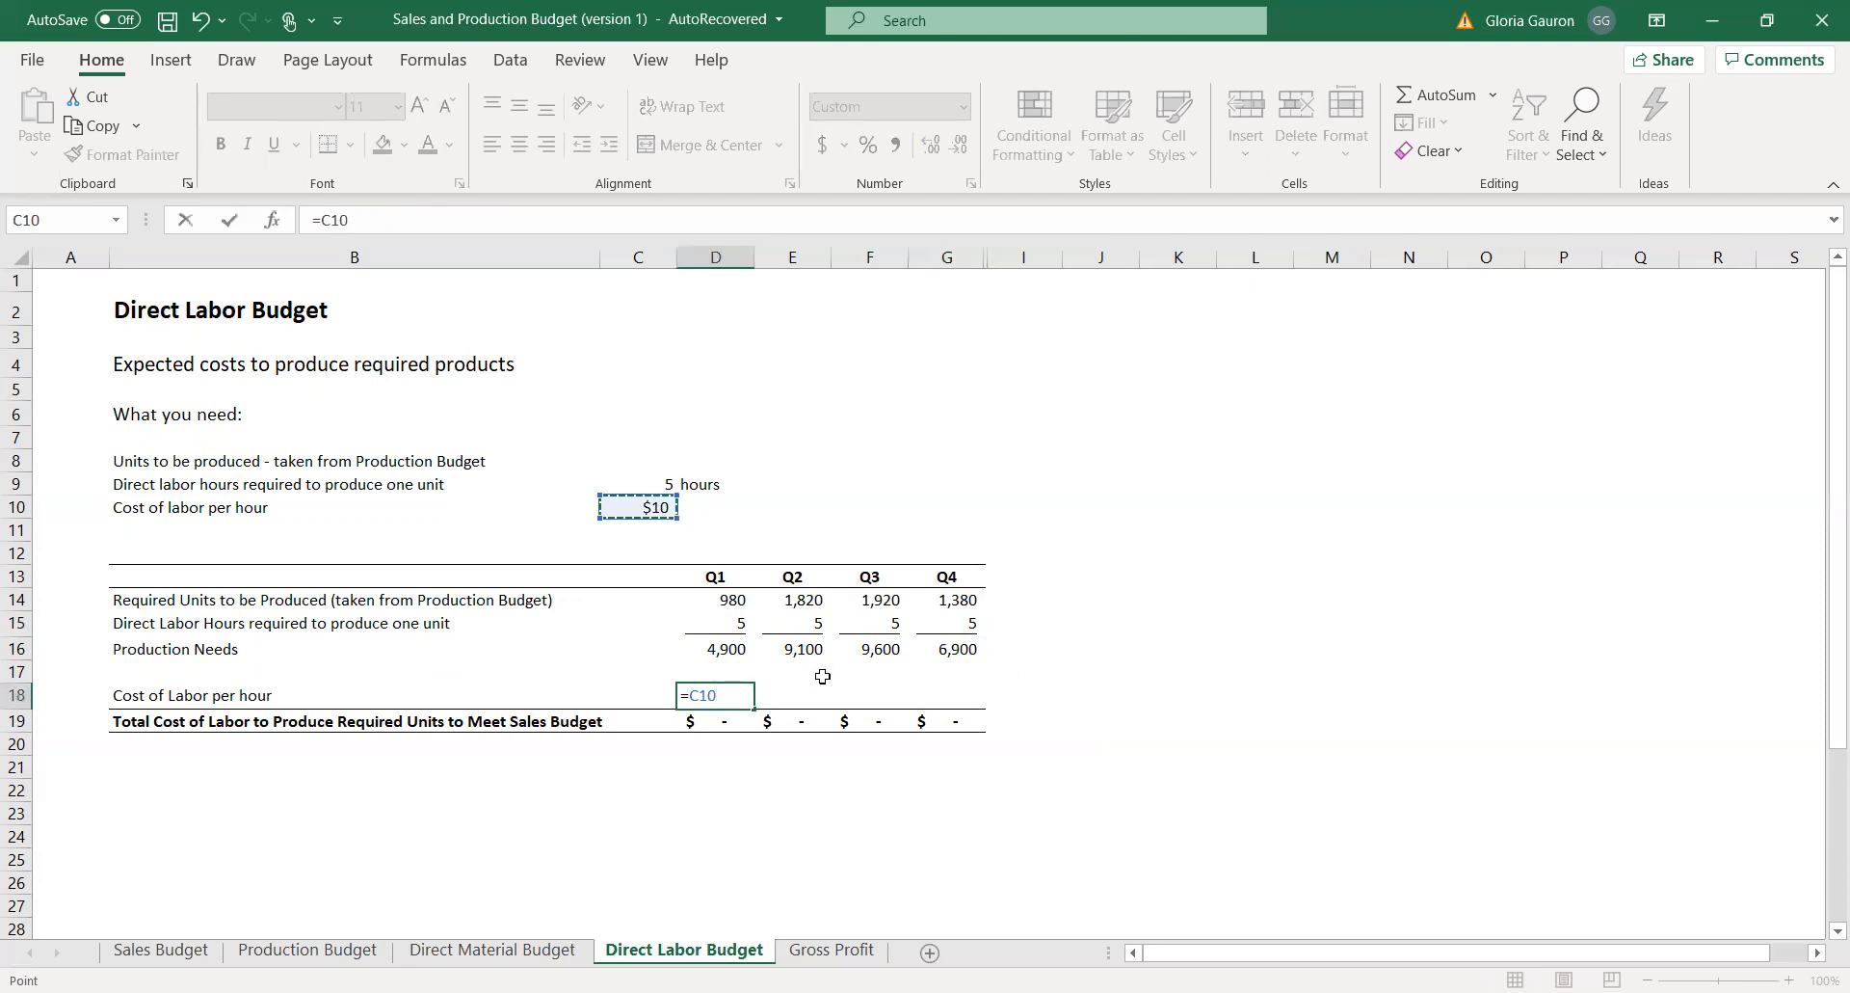
{"action": "key", "text": "Return"}
{"action": "left_click", "coordinate": [814, 694]}
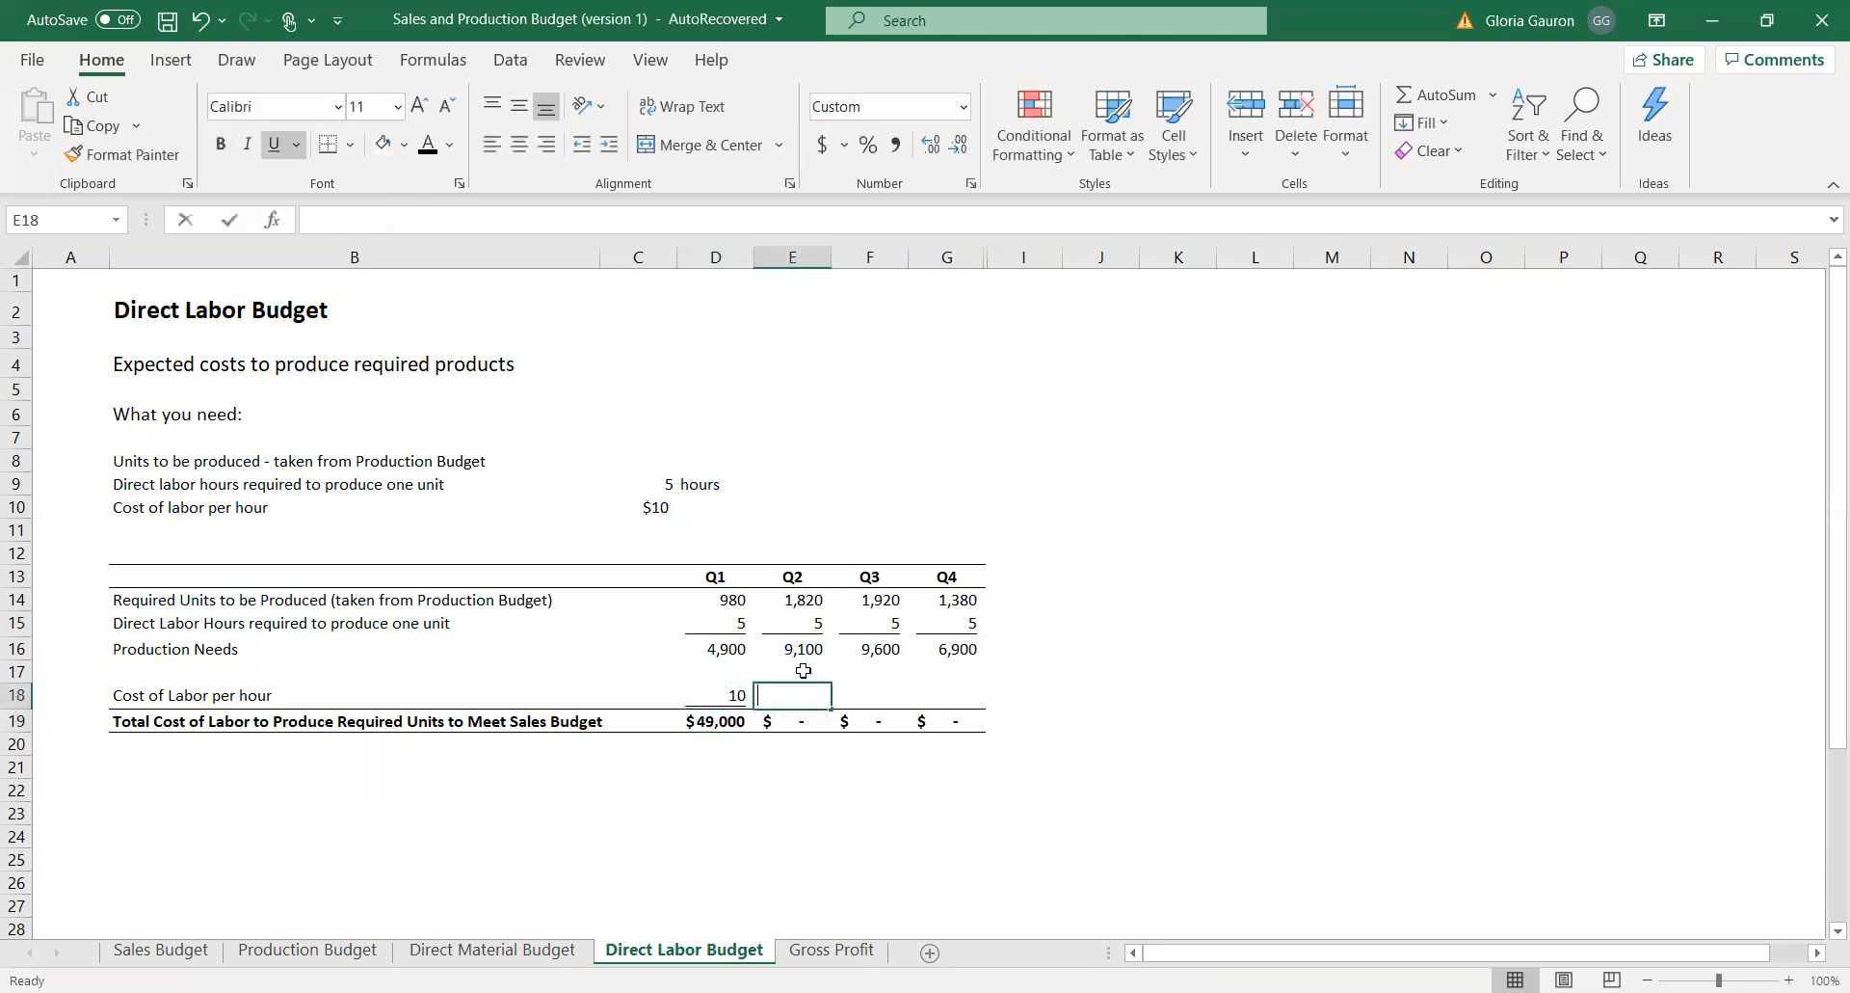
{"action": "type", "text": "="}
{"action": "left_click", "coordinate": [641, 507]}
{"action": "key", "text": "Return"}
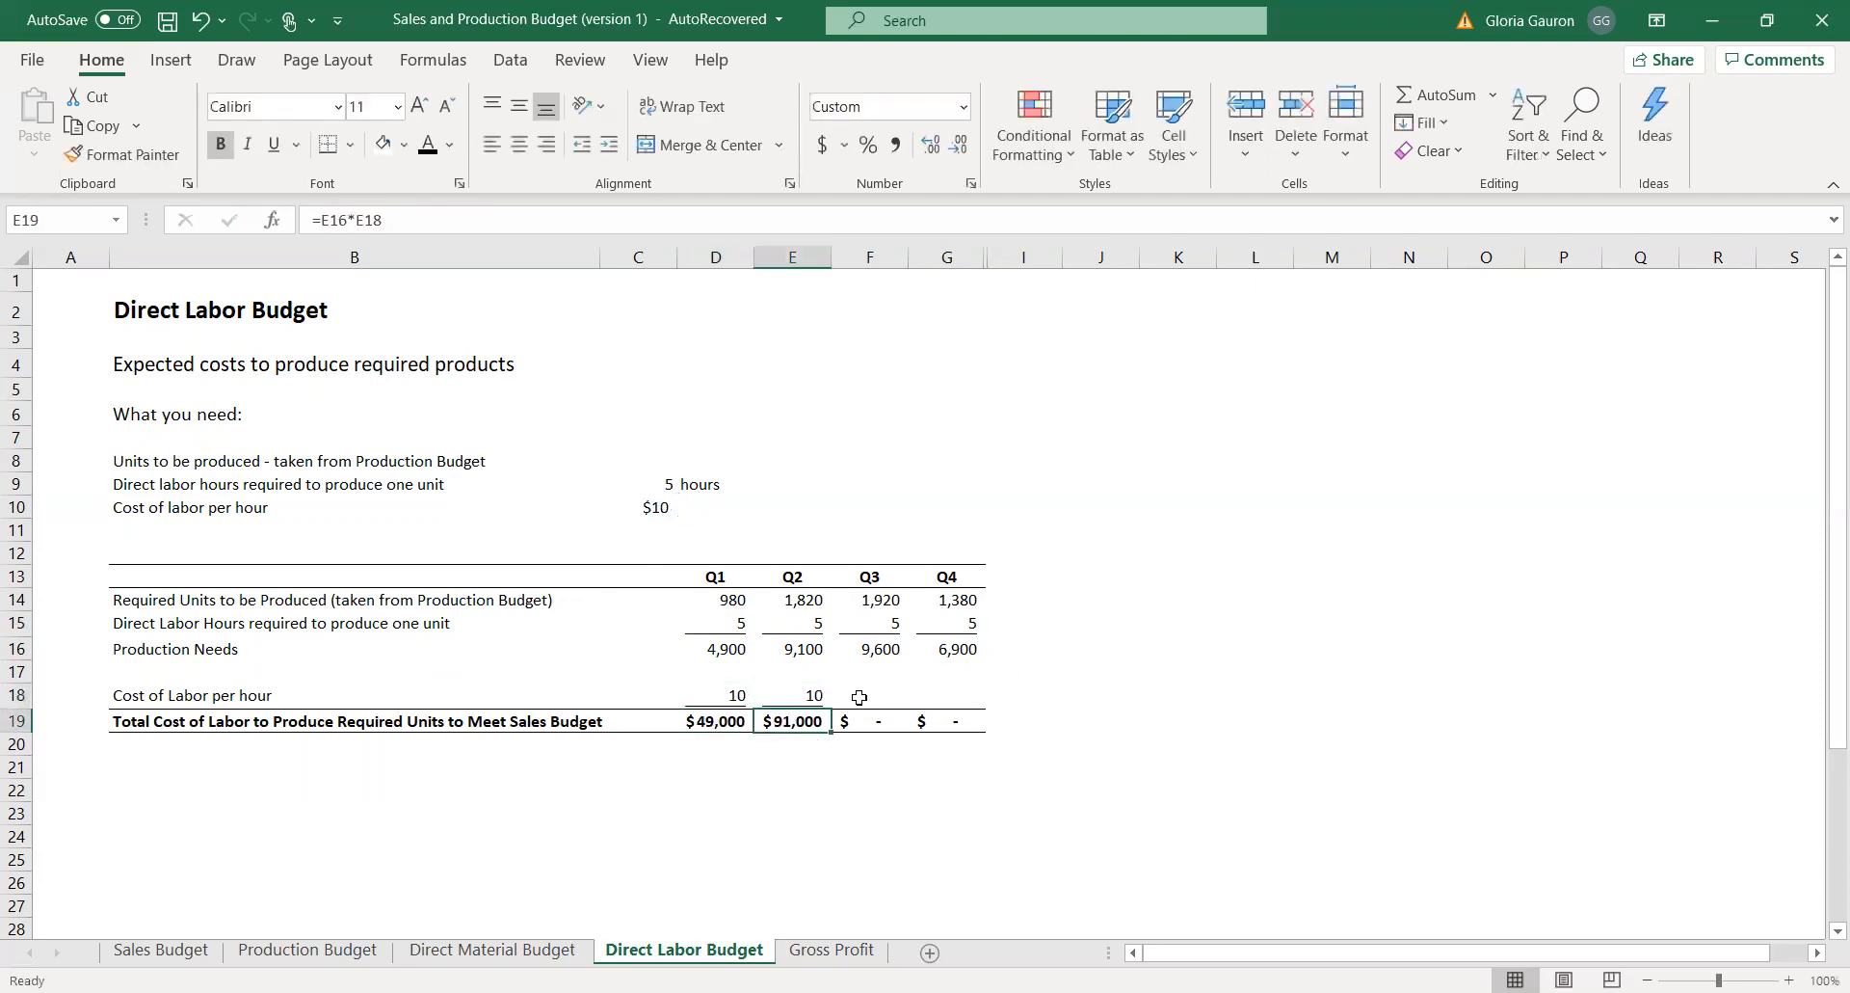
Set the Q3 and Q4 cost of labor per hour in F18 and G18 to reference C10, and review the total labor cost and required units rows.
{"action": "left_click", "coordinate": [857, 695]}
{"action": "type", "text": "="}
{"action": "left_click", "coordinate": [637, 510]}
{"action": "key", "text": "Return"}
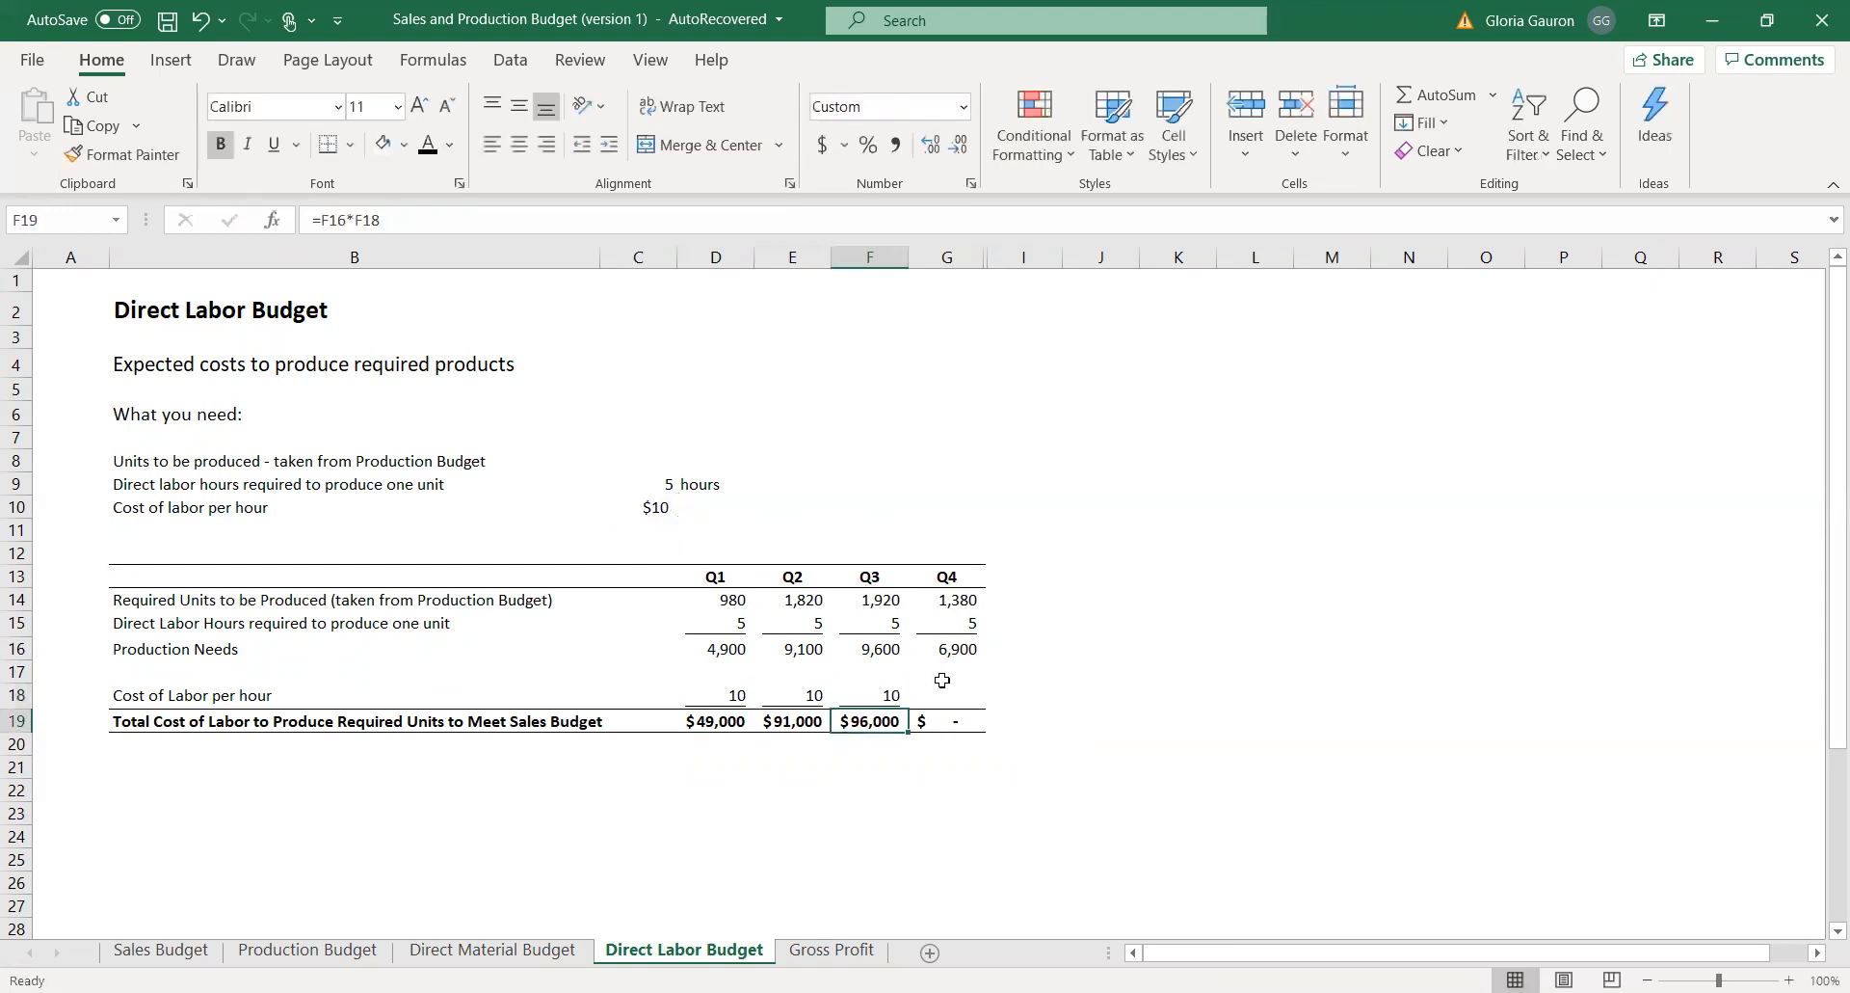
{"action": "left_click", "coordinate": [957, 703]}
{"action": "type", "text": "="}
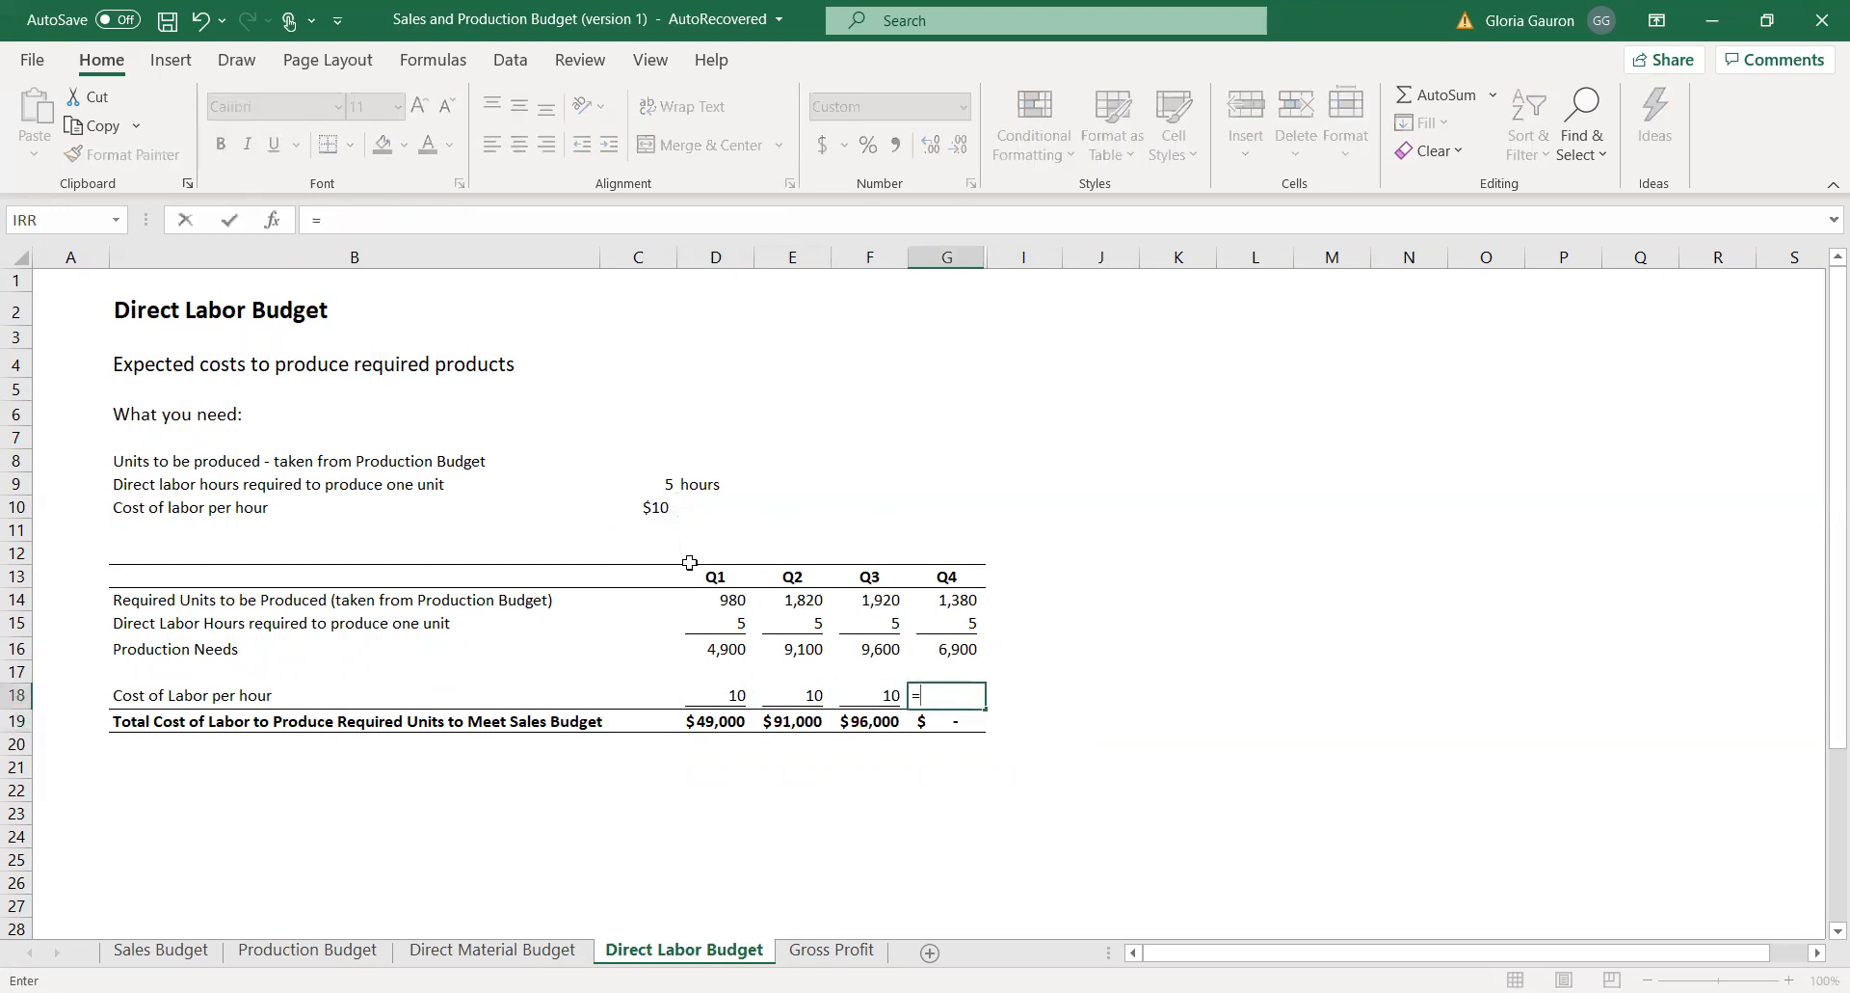
{"action": "left_click", "coordinate": [646, 507]}
{"action": "key", "text": "Return"}
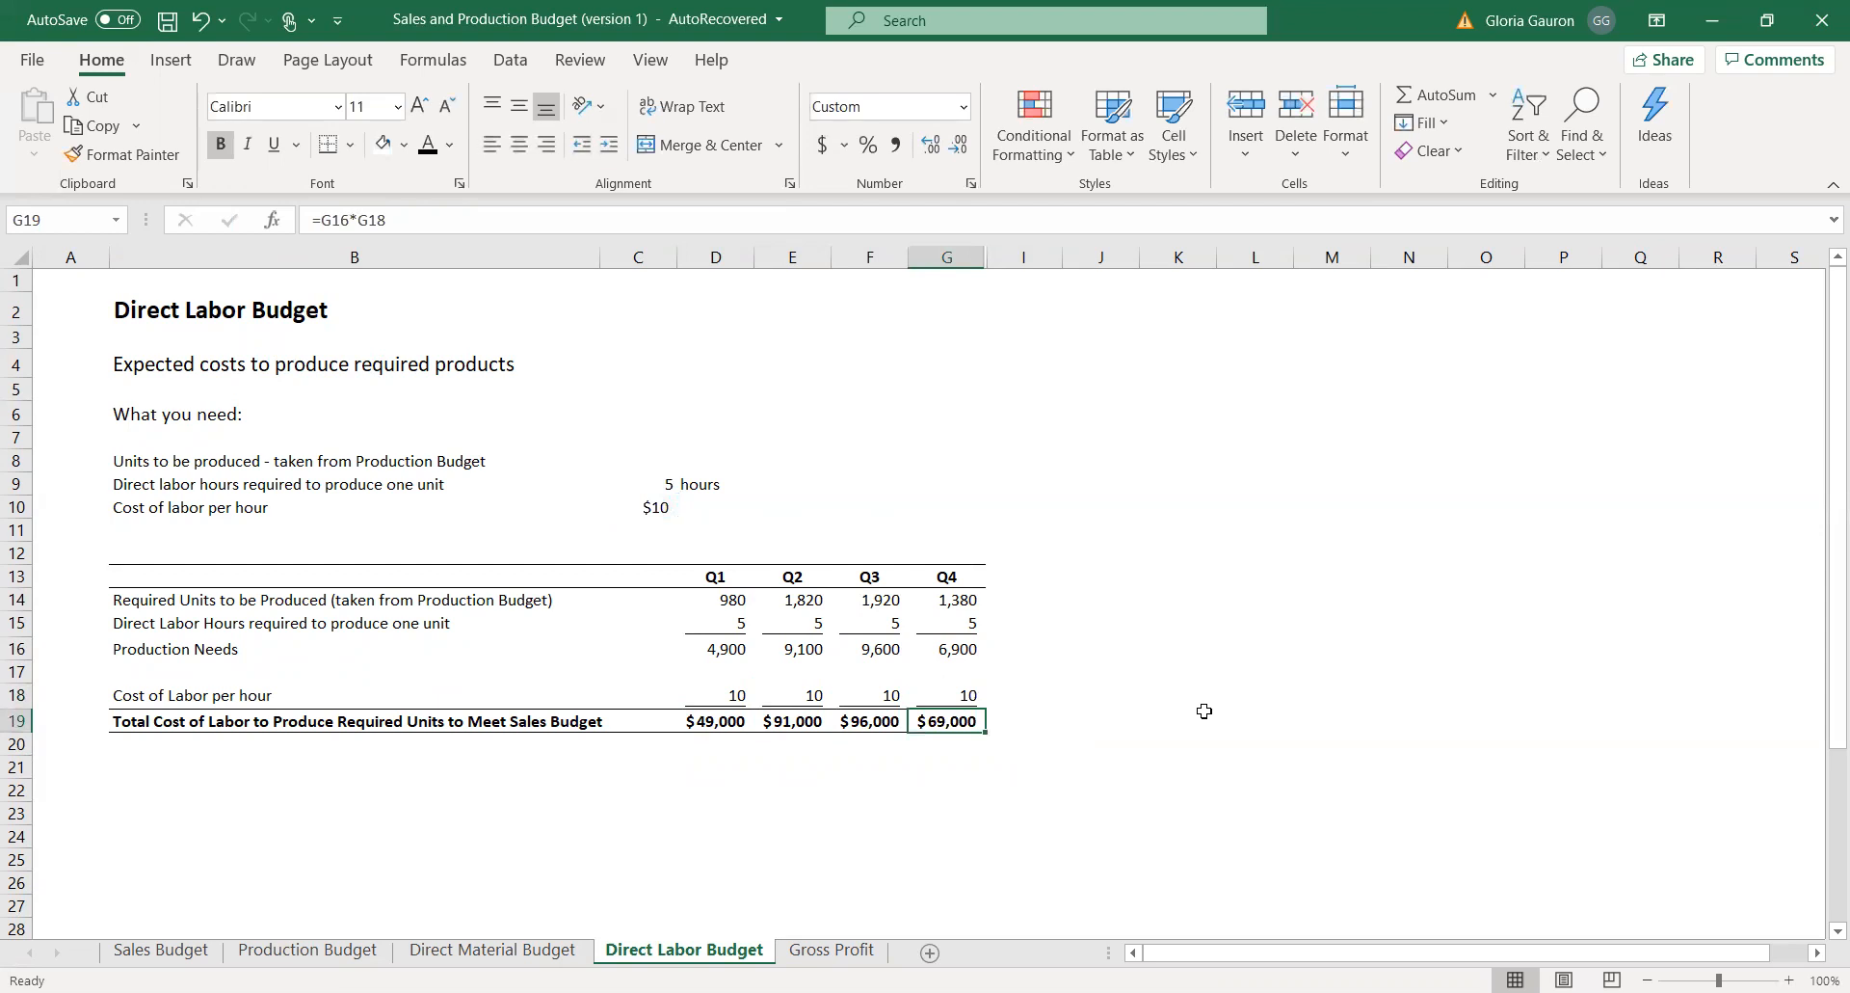
{"action": "left_click_drag", "start_coordinate": [691, 723], "coordinate": [930, 726]}
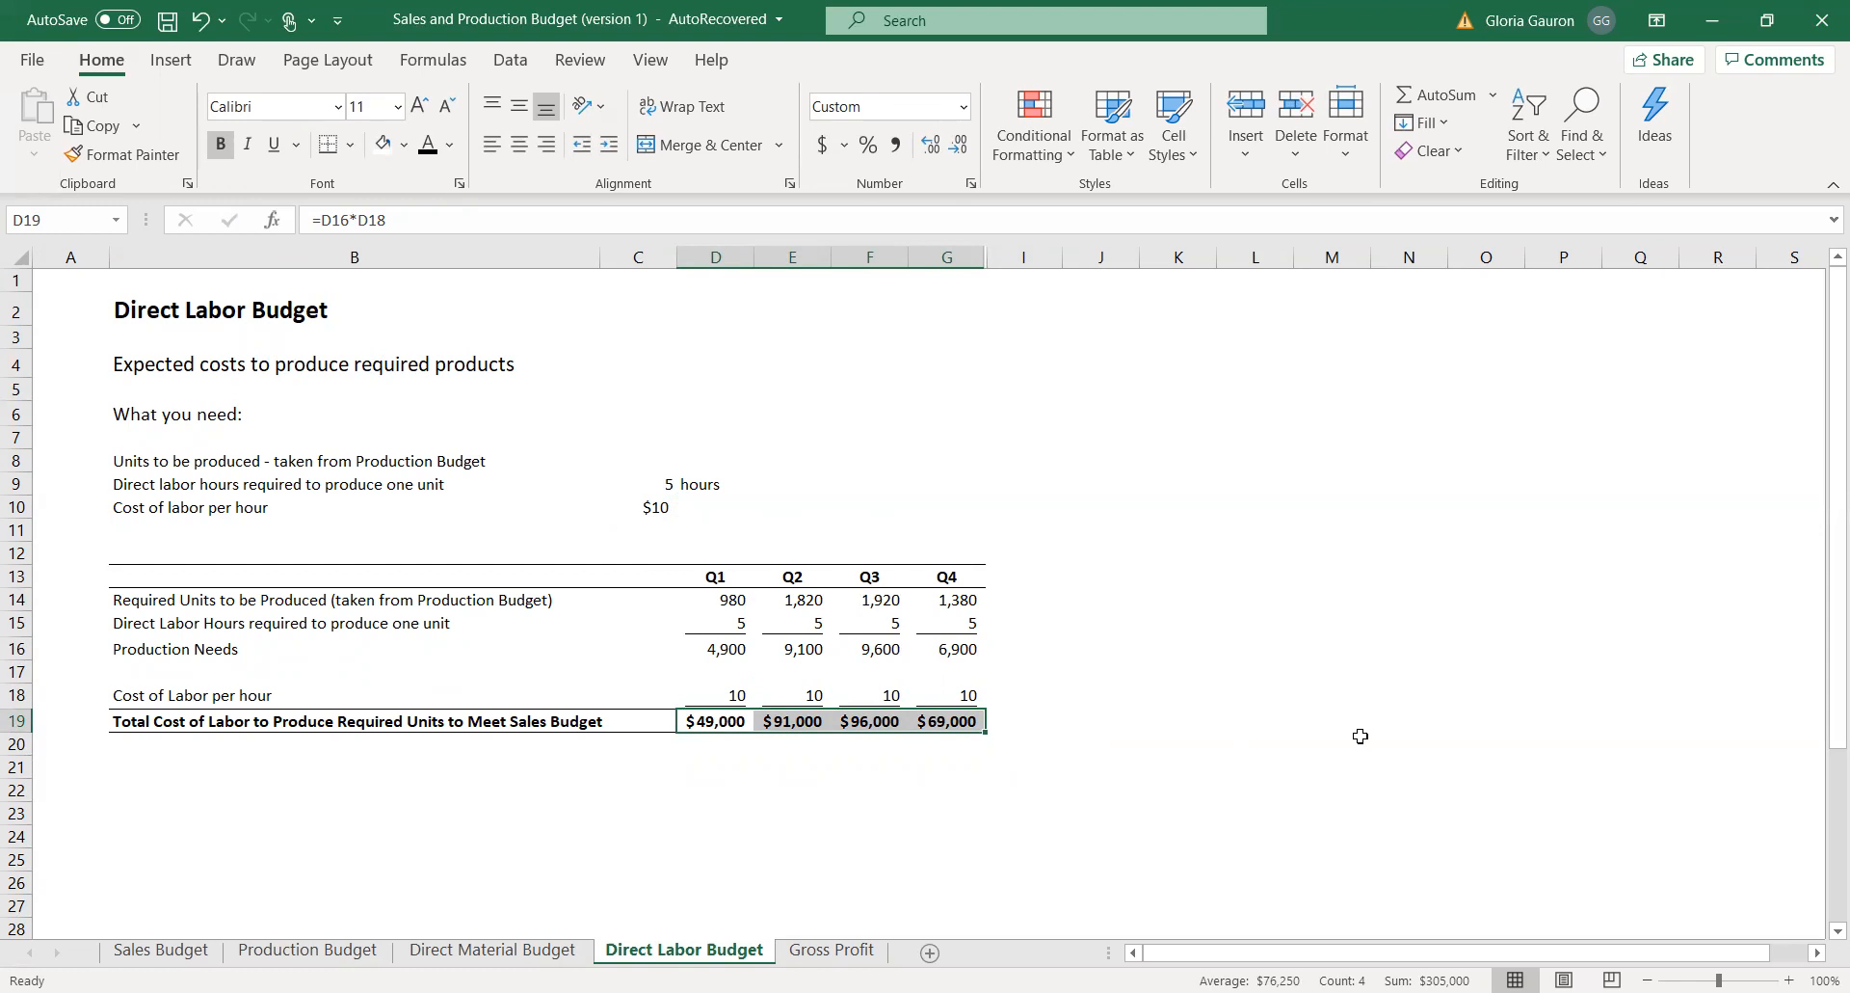
{"action": "left_click_drag", "start_coordinate": [732, 601], "coordinate": [944, 607]}
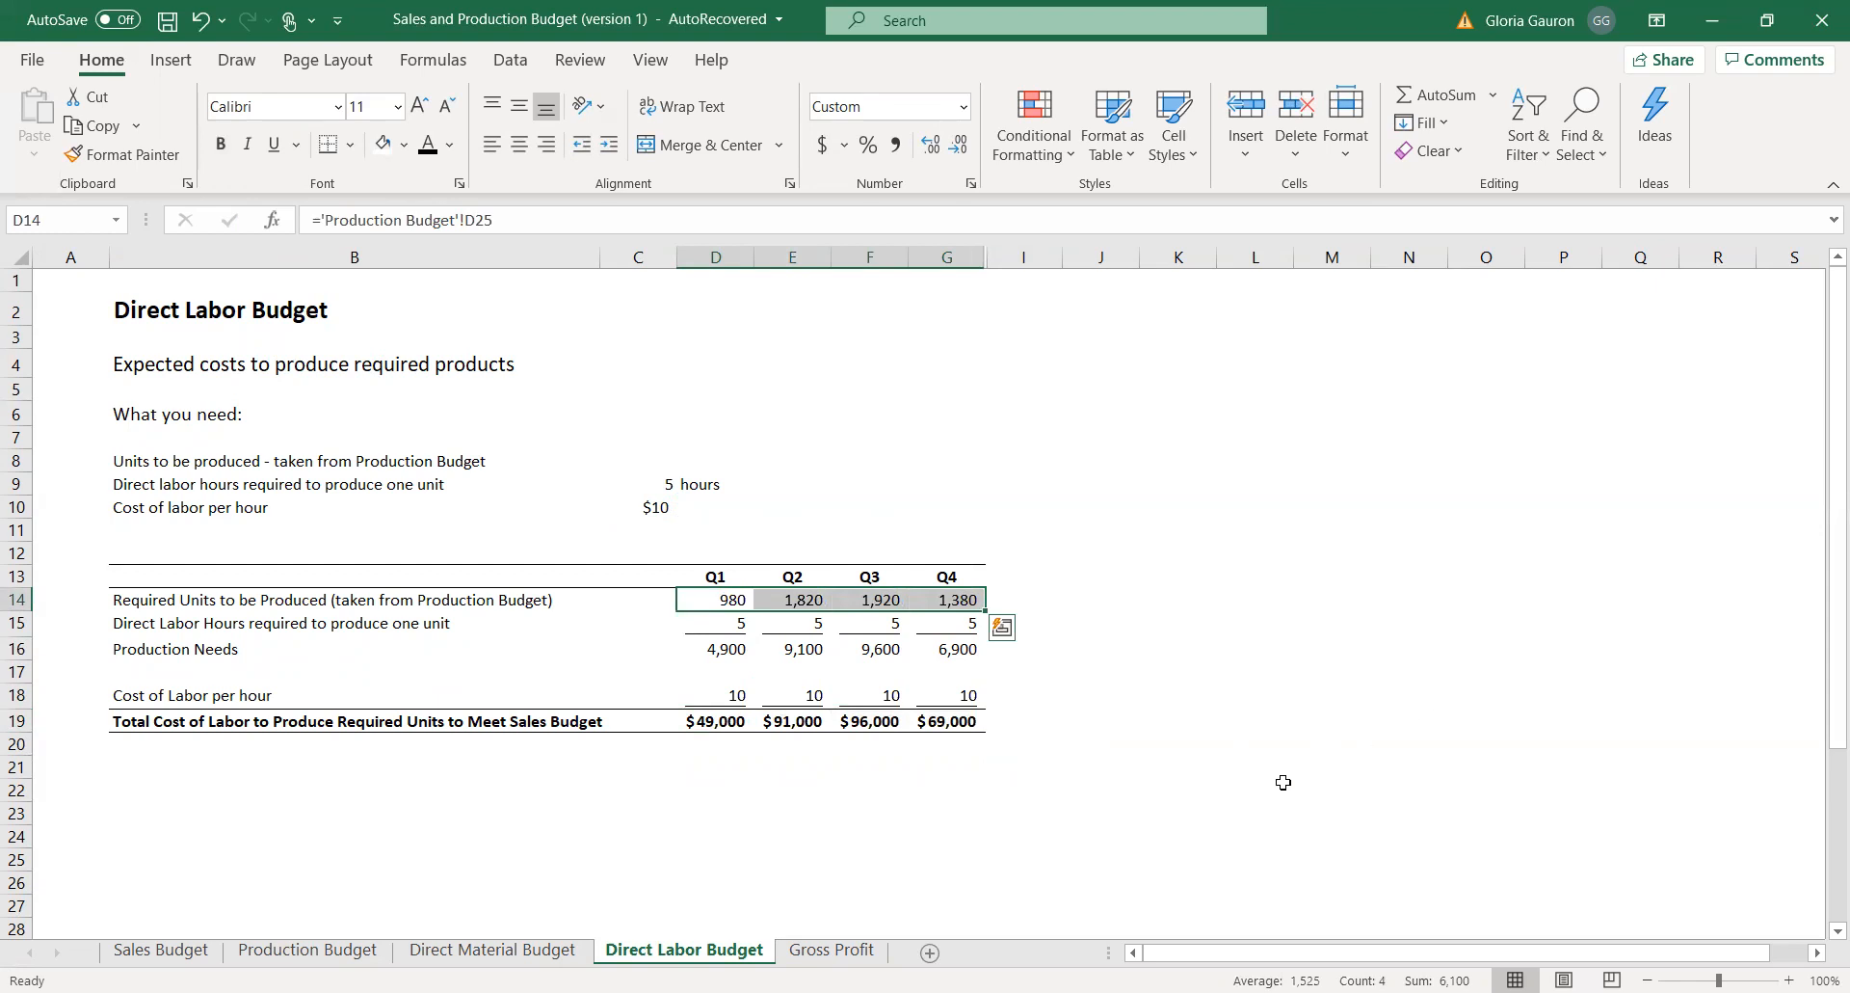
On the Gross Profit sheet, link the Q1 Projected Sales in D7 to the Q1 Total Sales in D10 of the Sales Budget.
{"action": "left_click", "coordinate": [848, 952]}
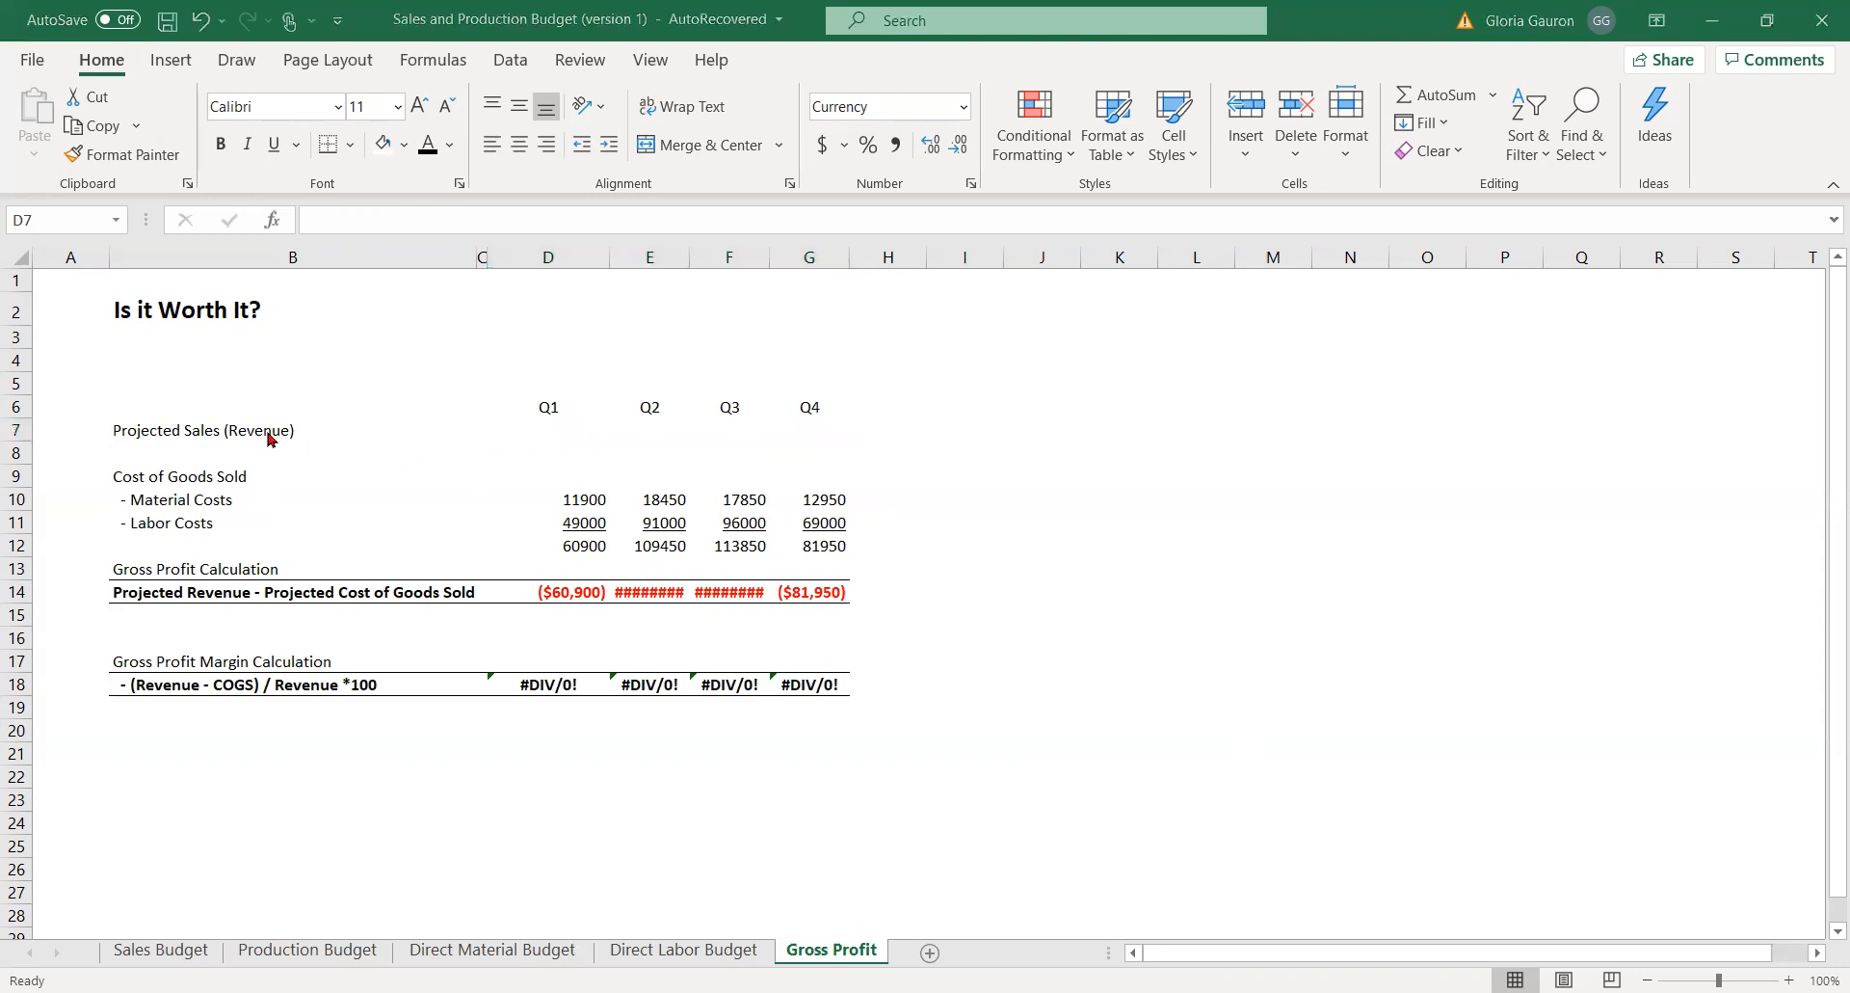
{"action": "left_click", "coordinate": [563, 440]}
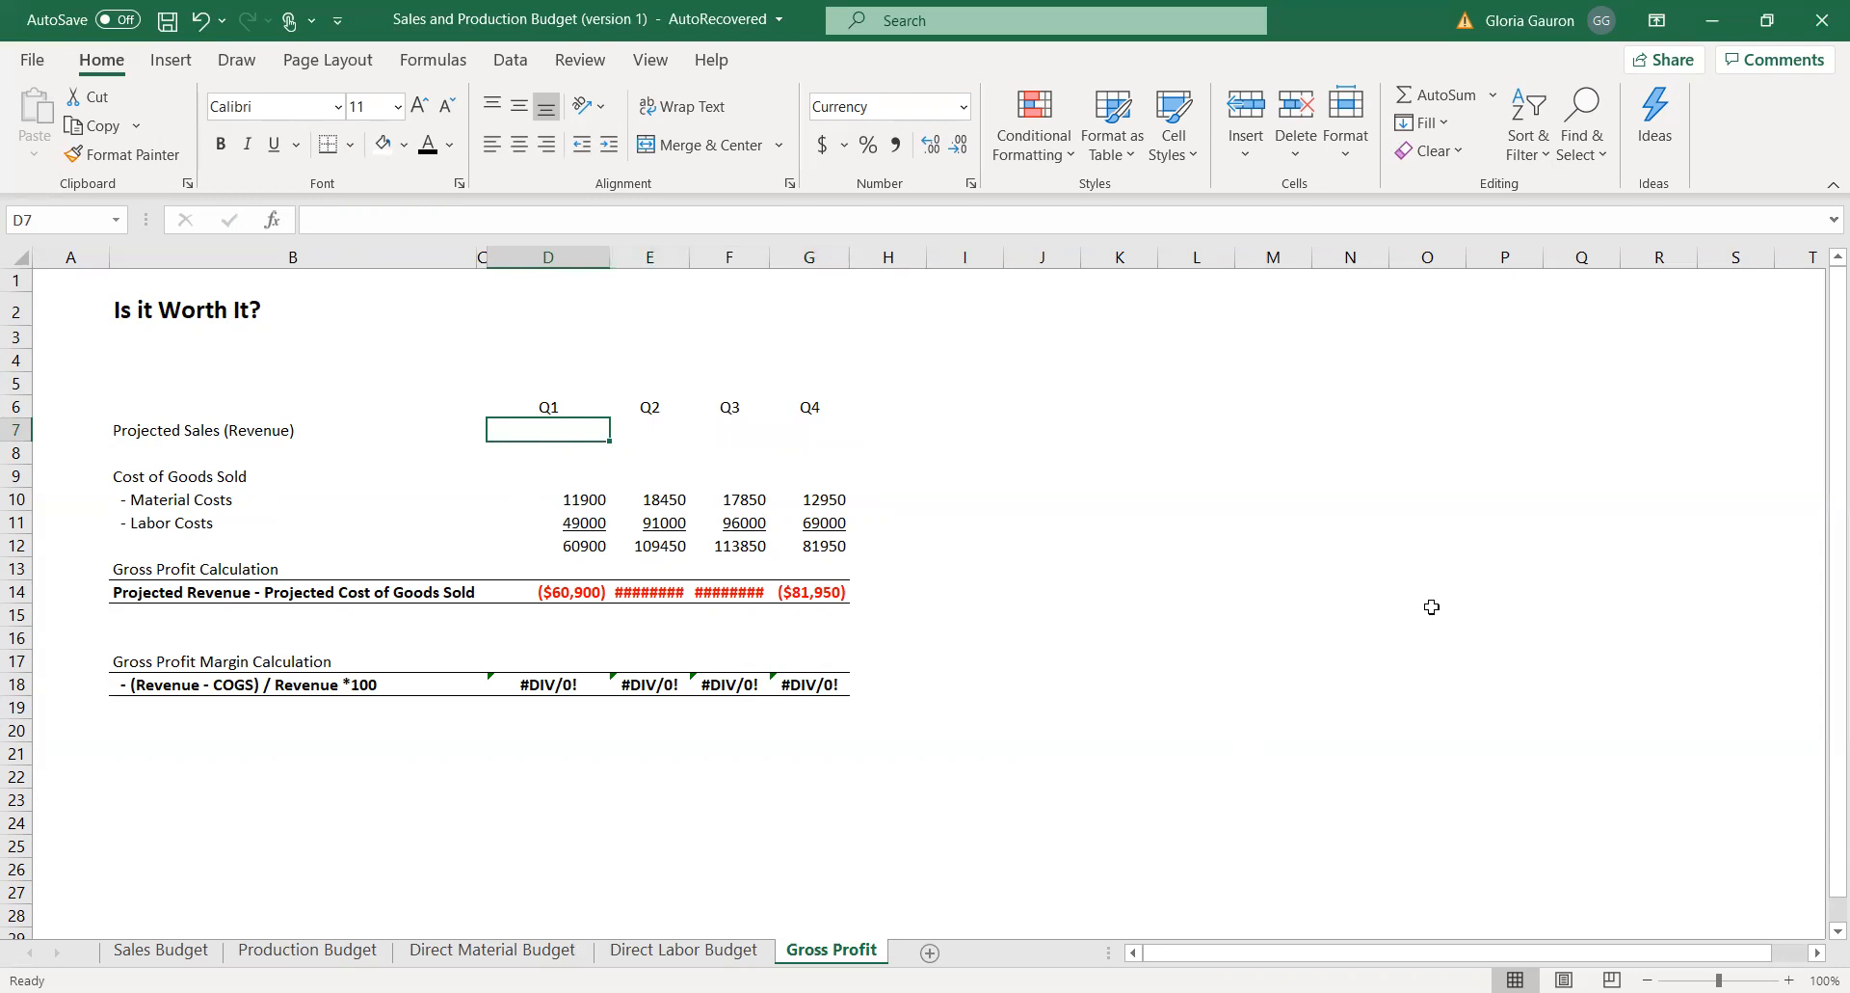
{"action": "type", "text": "="}
{"action": "left_click", "coordinate": [162, 950]}
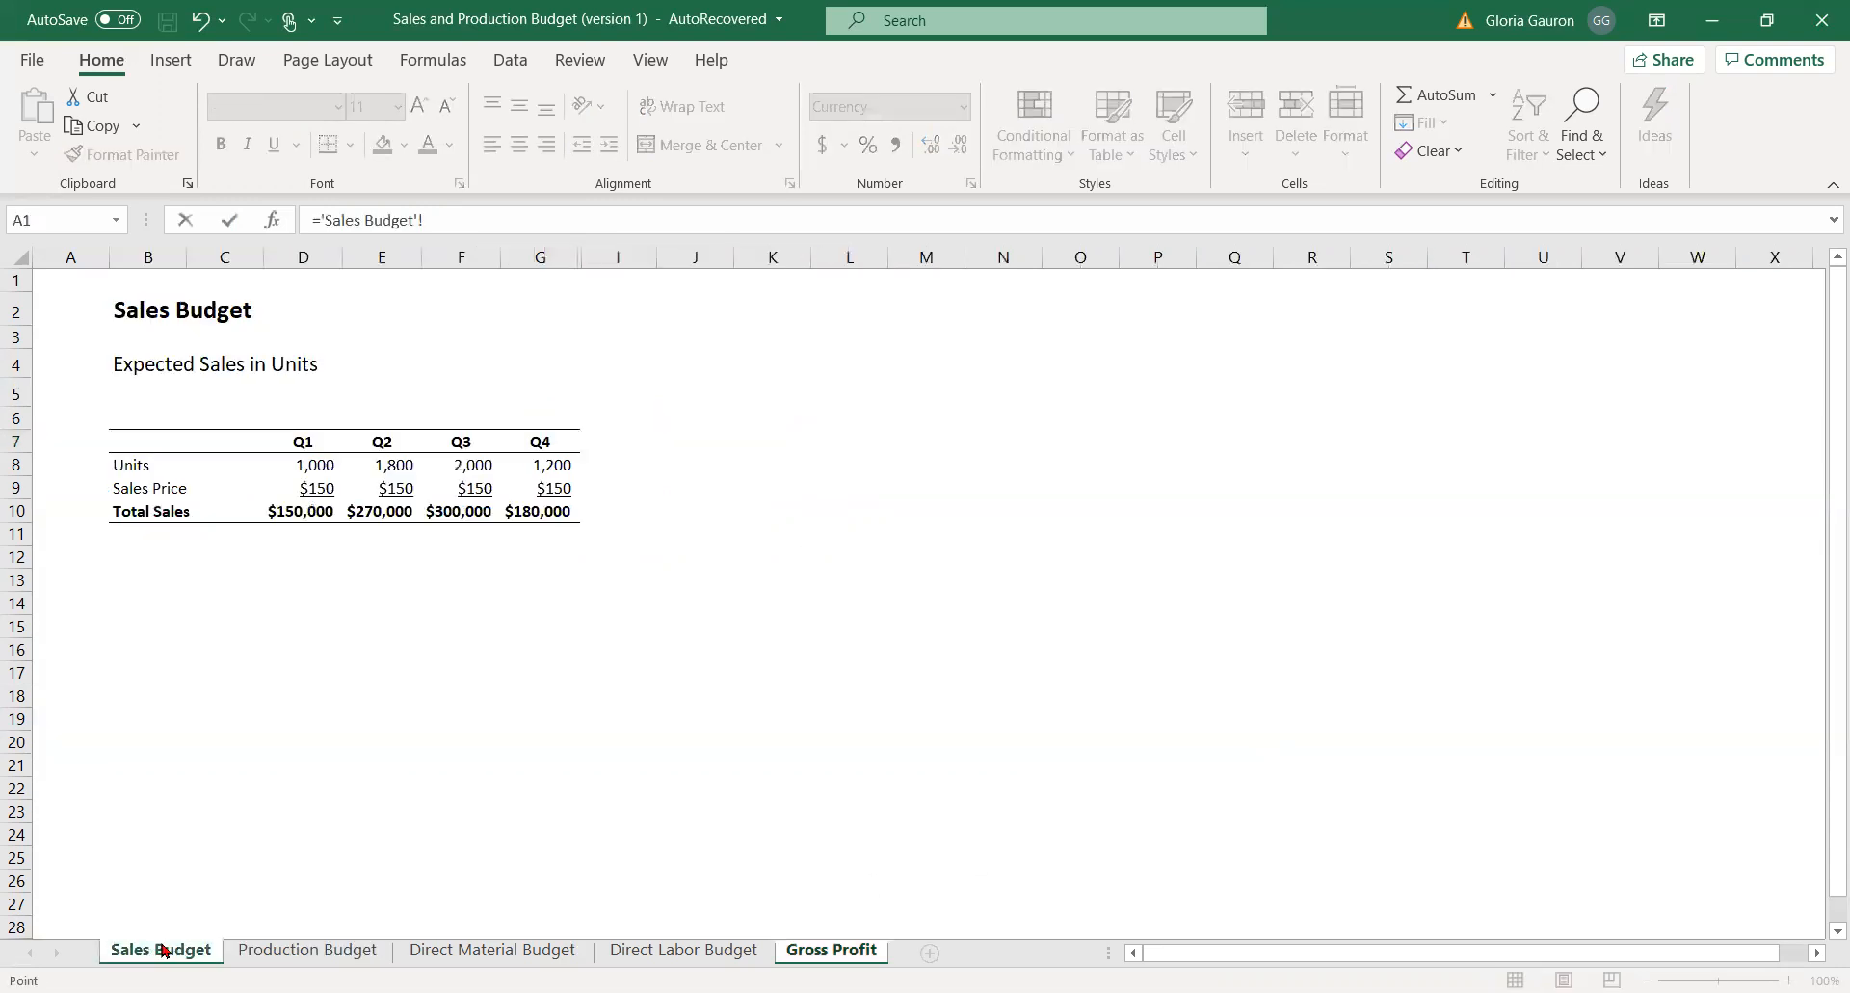
{"action": "left_click", "coordinate": [270, 514]}
{"action": "key", "text": "Return"}
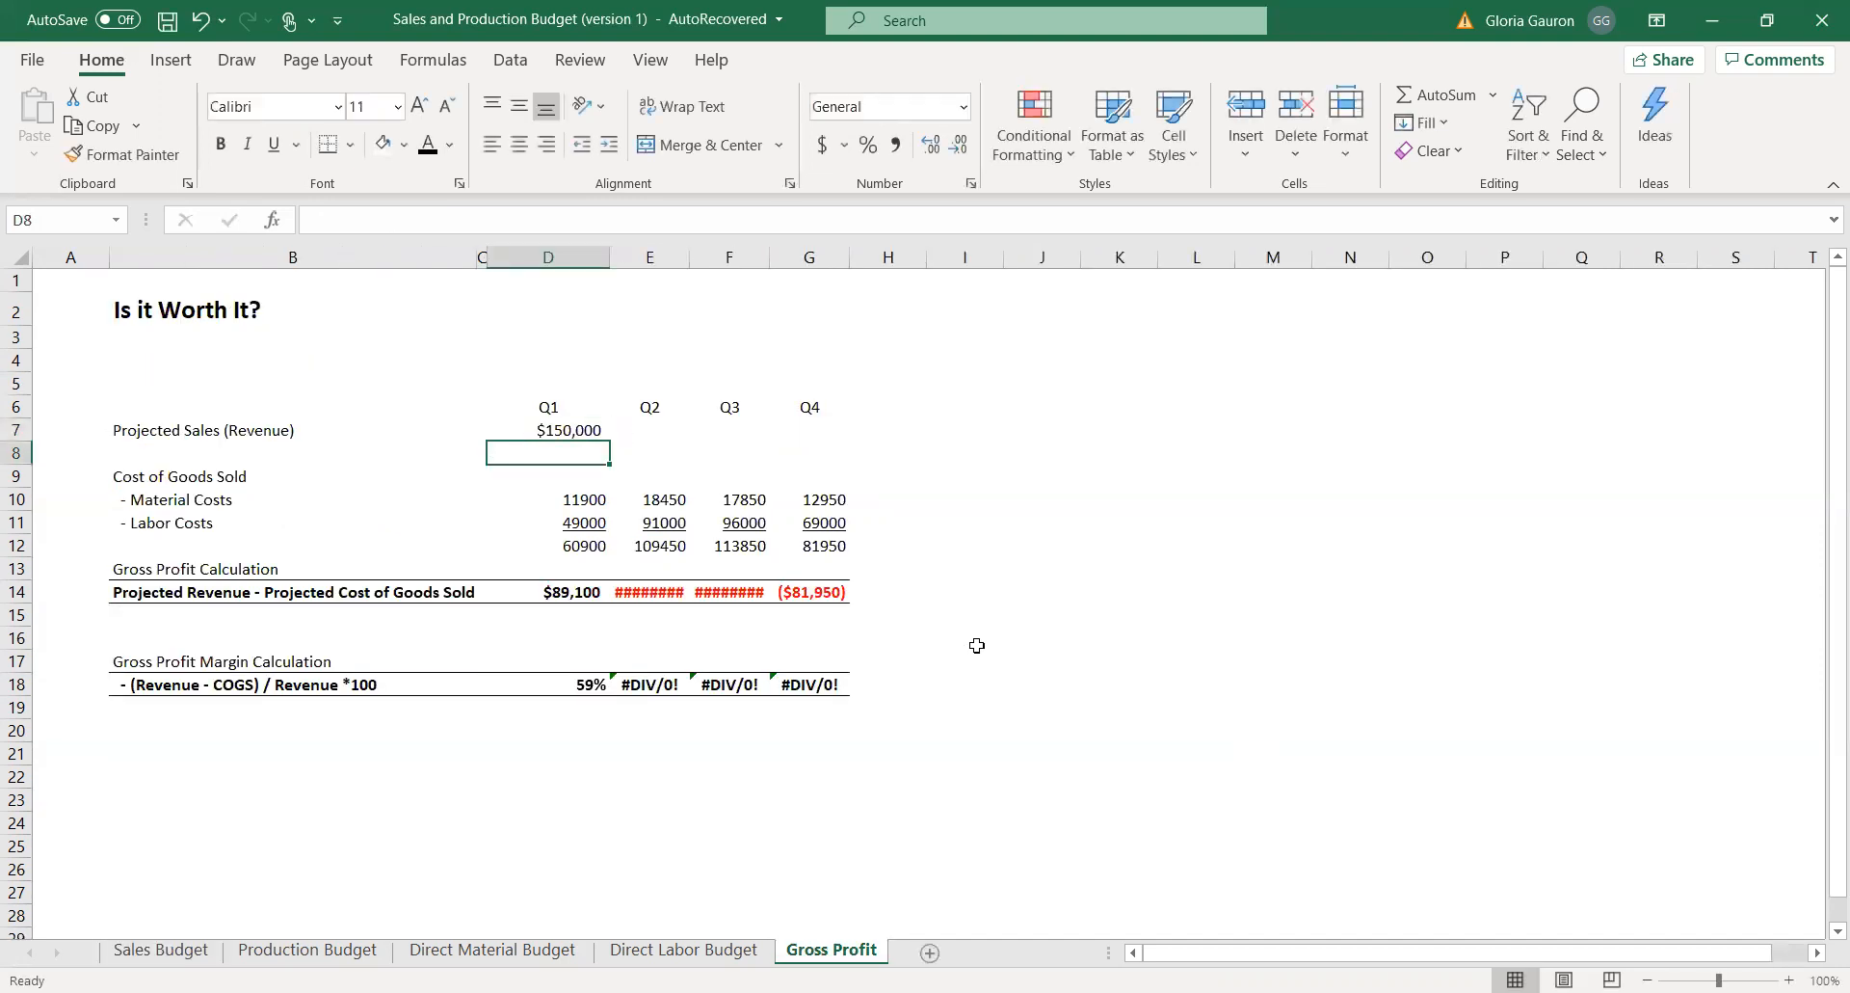
Link the Q2 Projected Sales in E7 to the Q2 Total Sales in E10 of the Sales Budget.
{"action": "left_click", "coordinate": [665, 436]}
{"action": "type", "text": "="}
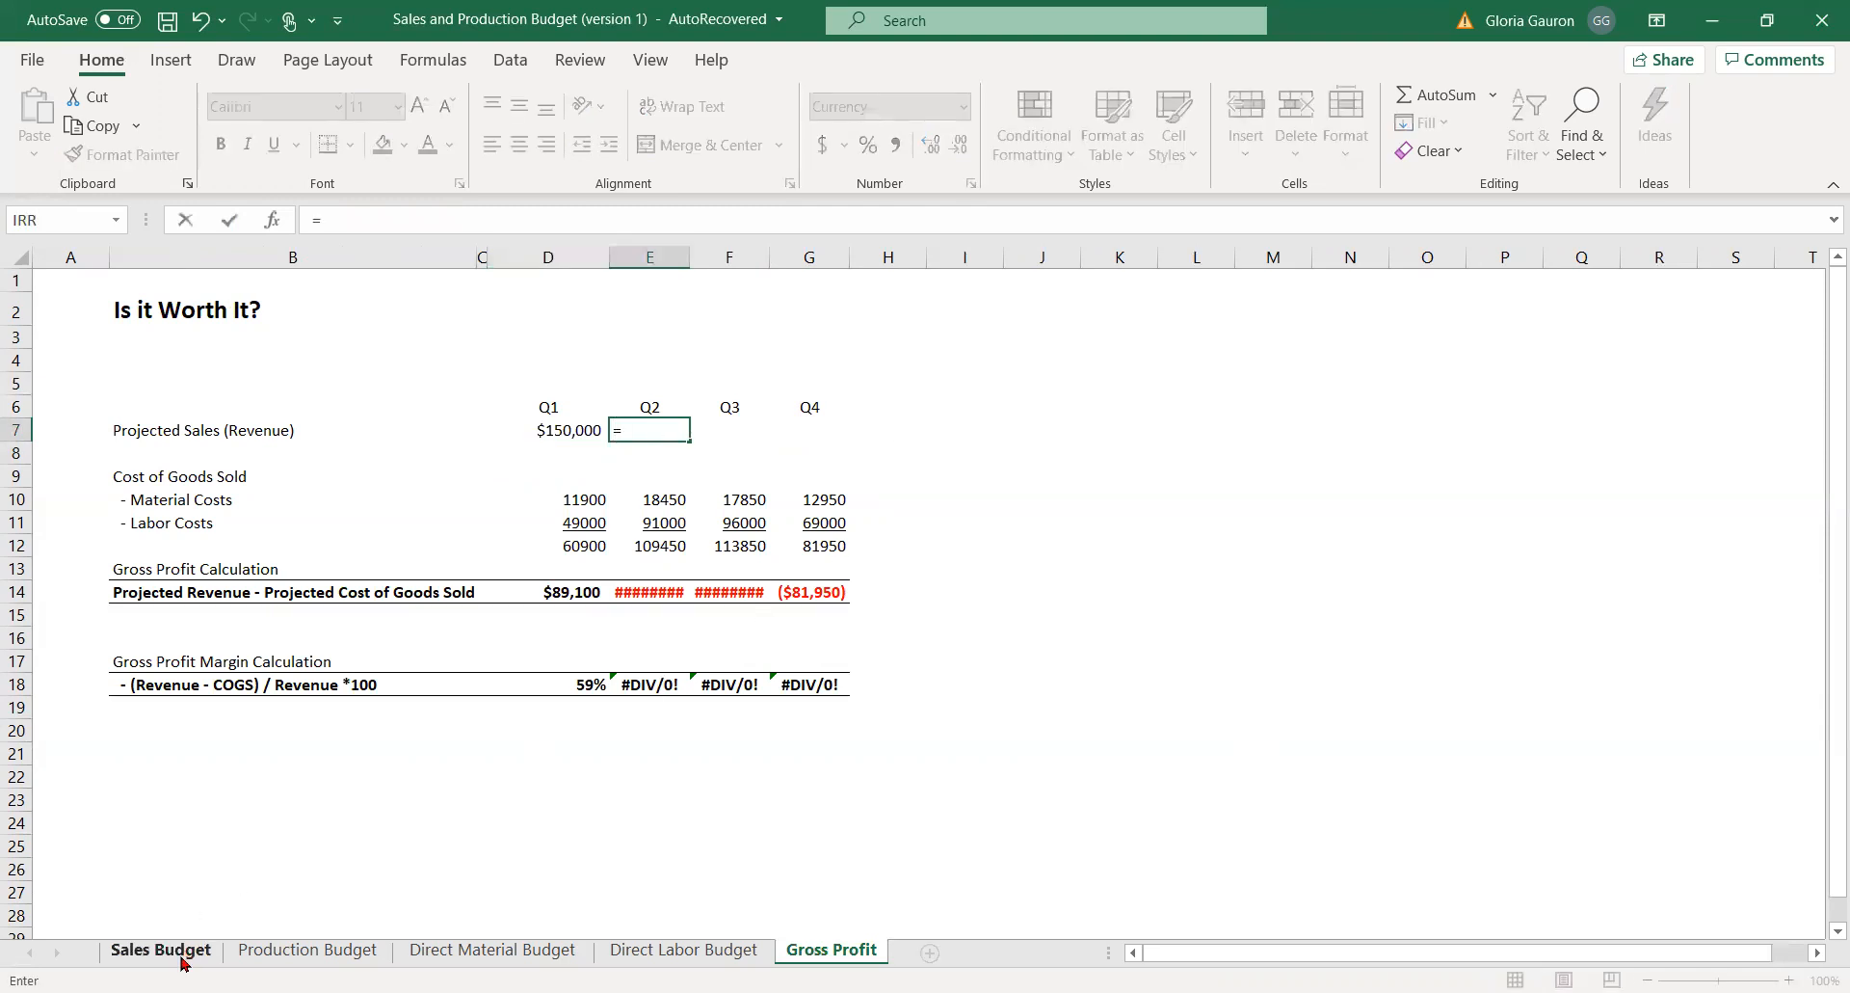
{"action": "left_click", "coordinate": [162, 951]}
{"action": "left_click", "coordinate": [381, 521]}
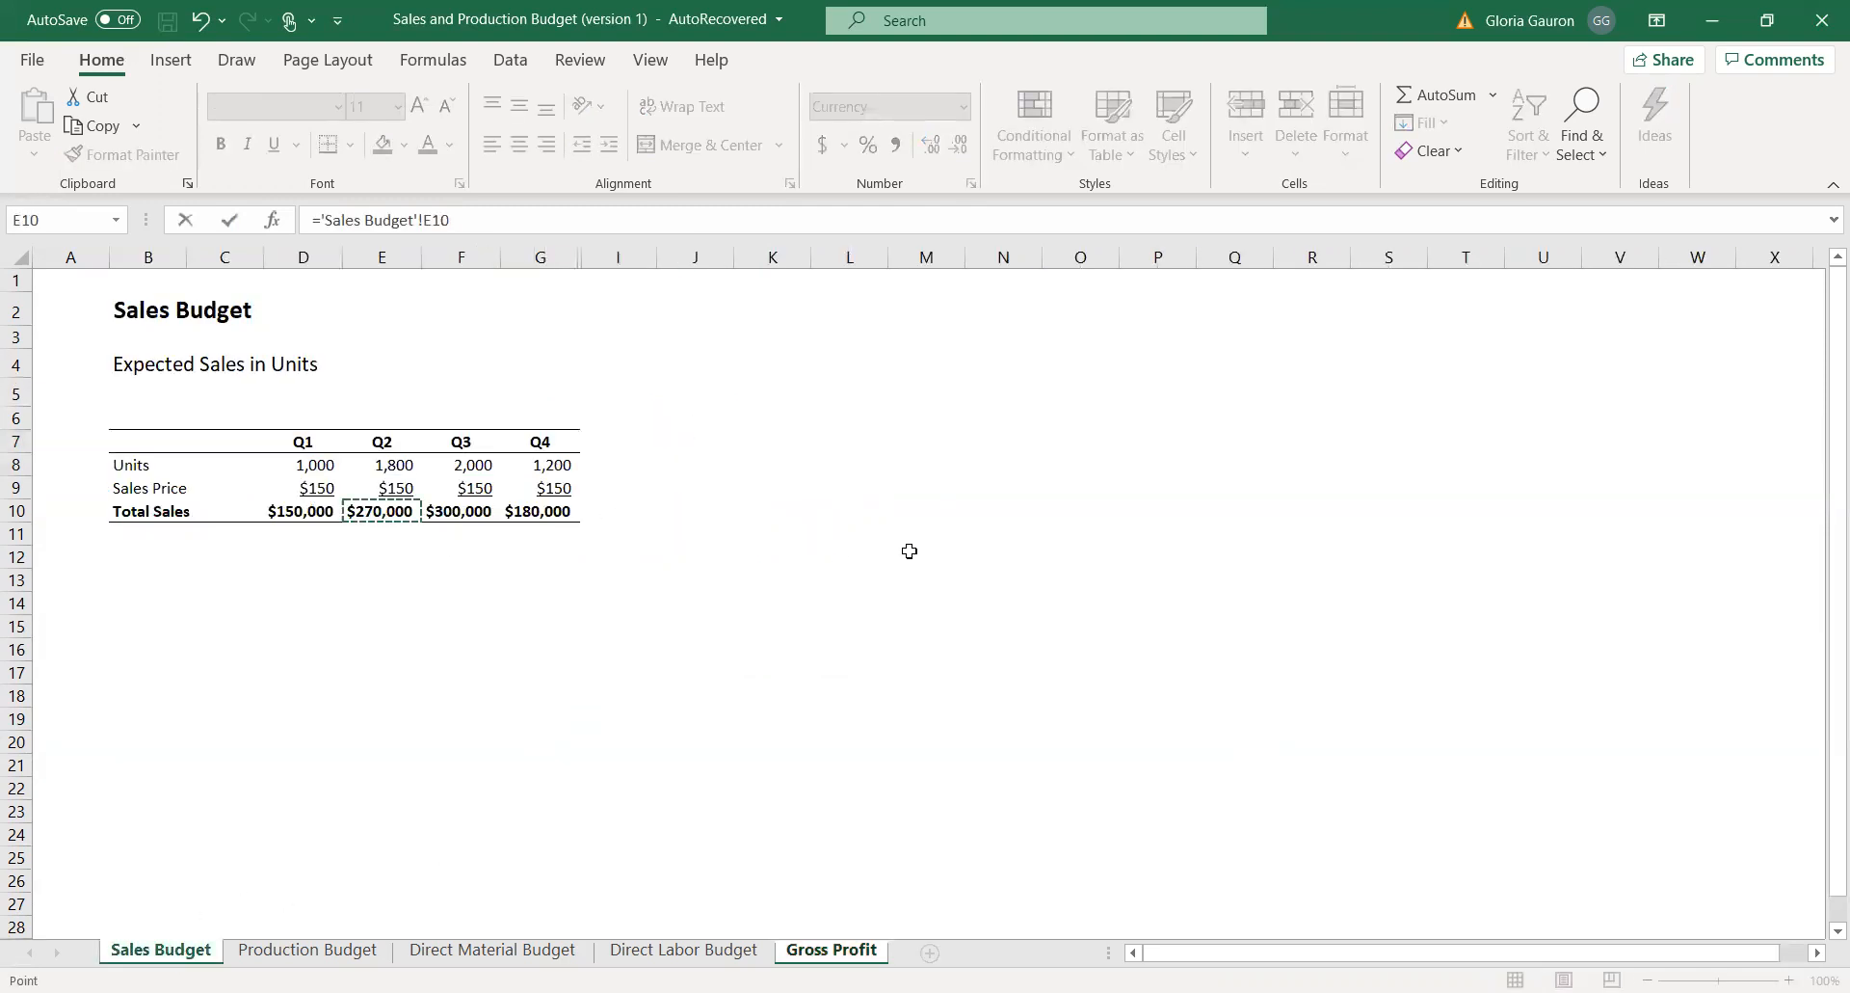
{"action": "key", "text": "Return"}
Link the Q3 Projected Sales in F7 to the Q3 Total Sales in F10 of the Sales Budget.
{"action": "left_click", "coordinate": [730, 433]}
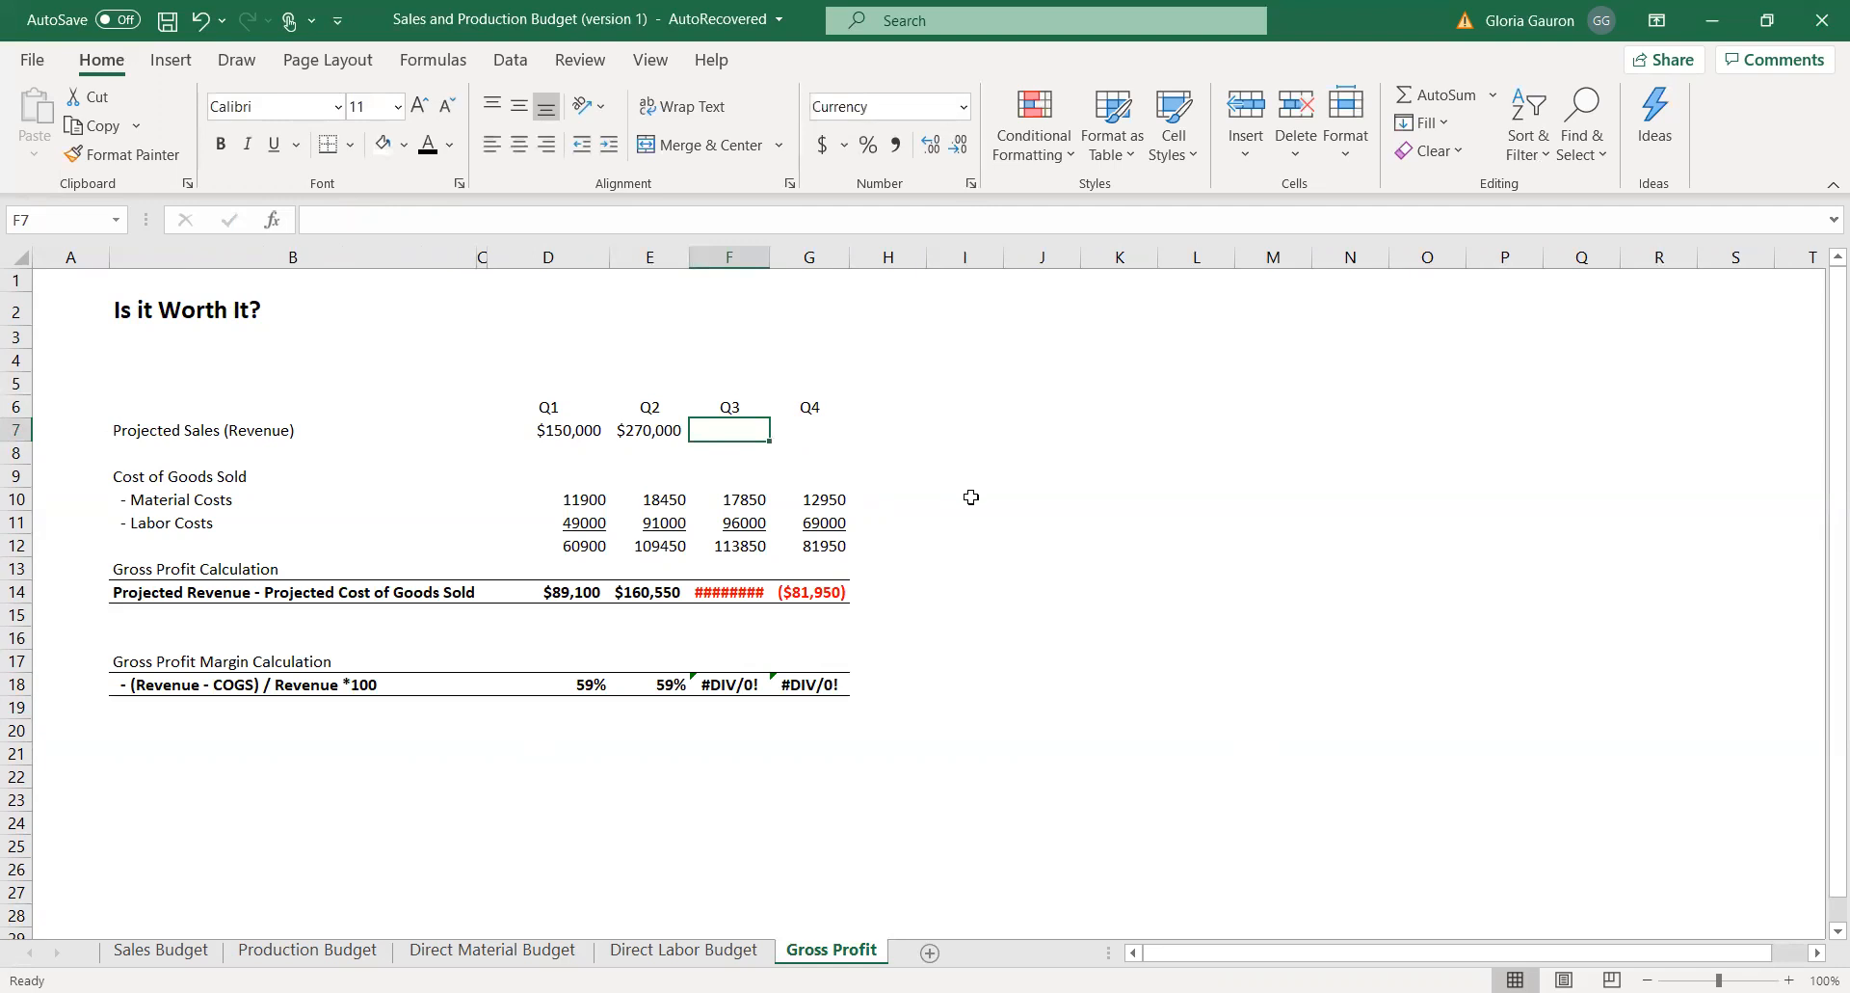
{"action": "type", "text": "="}
{"action": "left_click", "coordinate": [157, 955]}
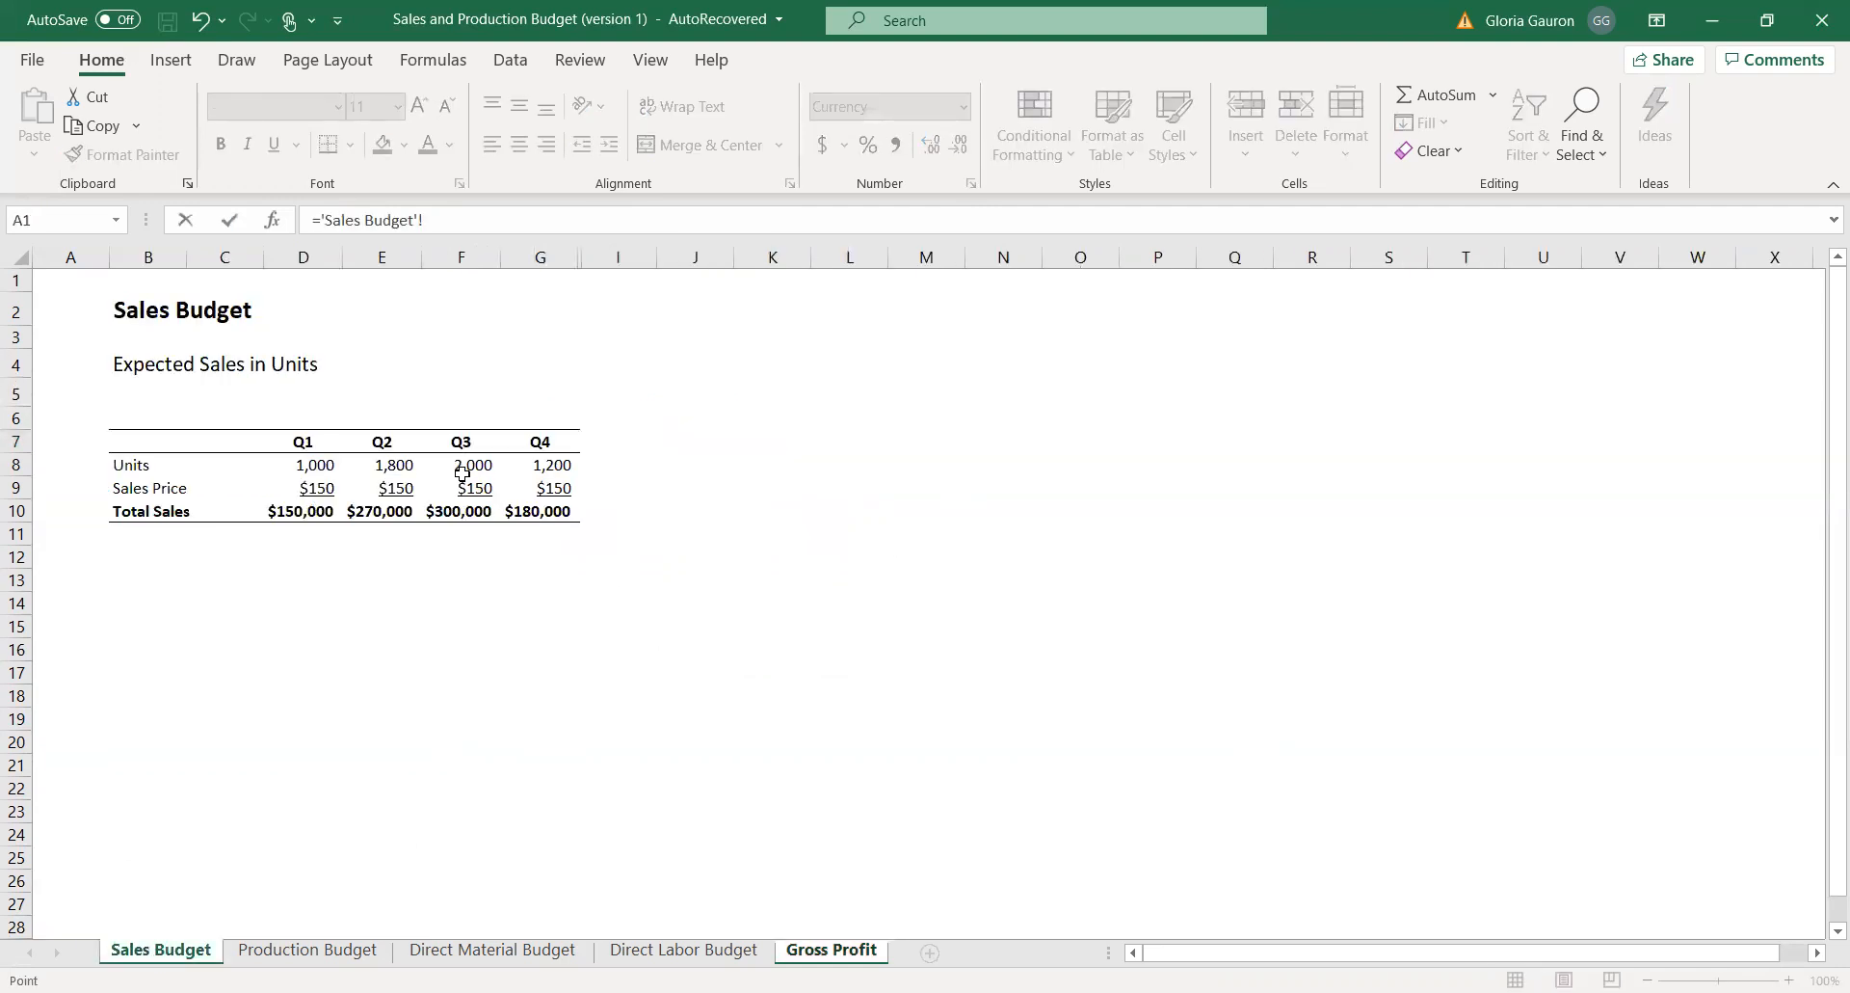
{"action": "left_click", "coordinate": [461, 511]}
{"action": "key", "text": "Return"}
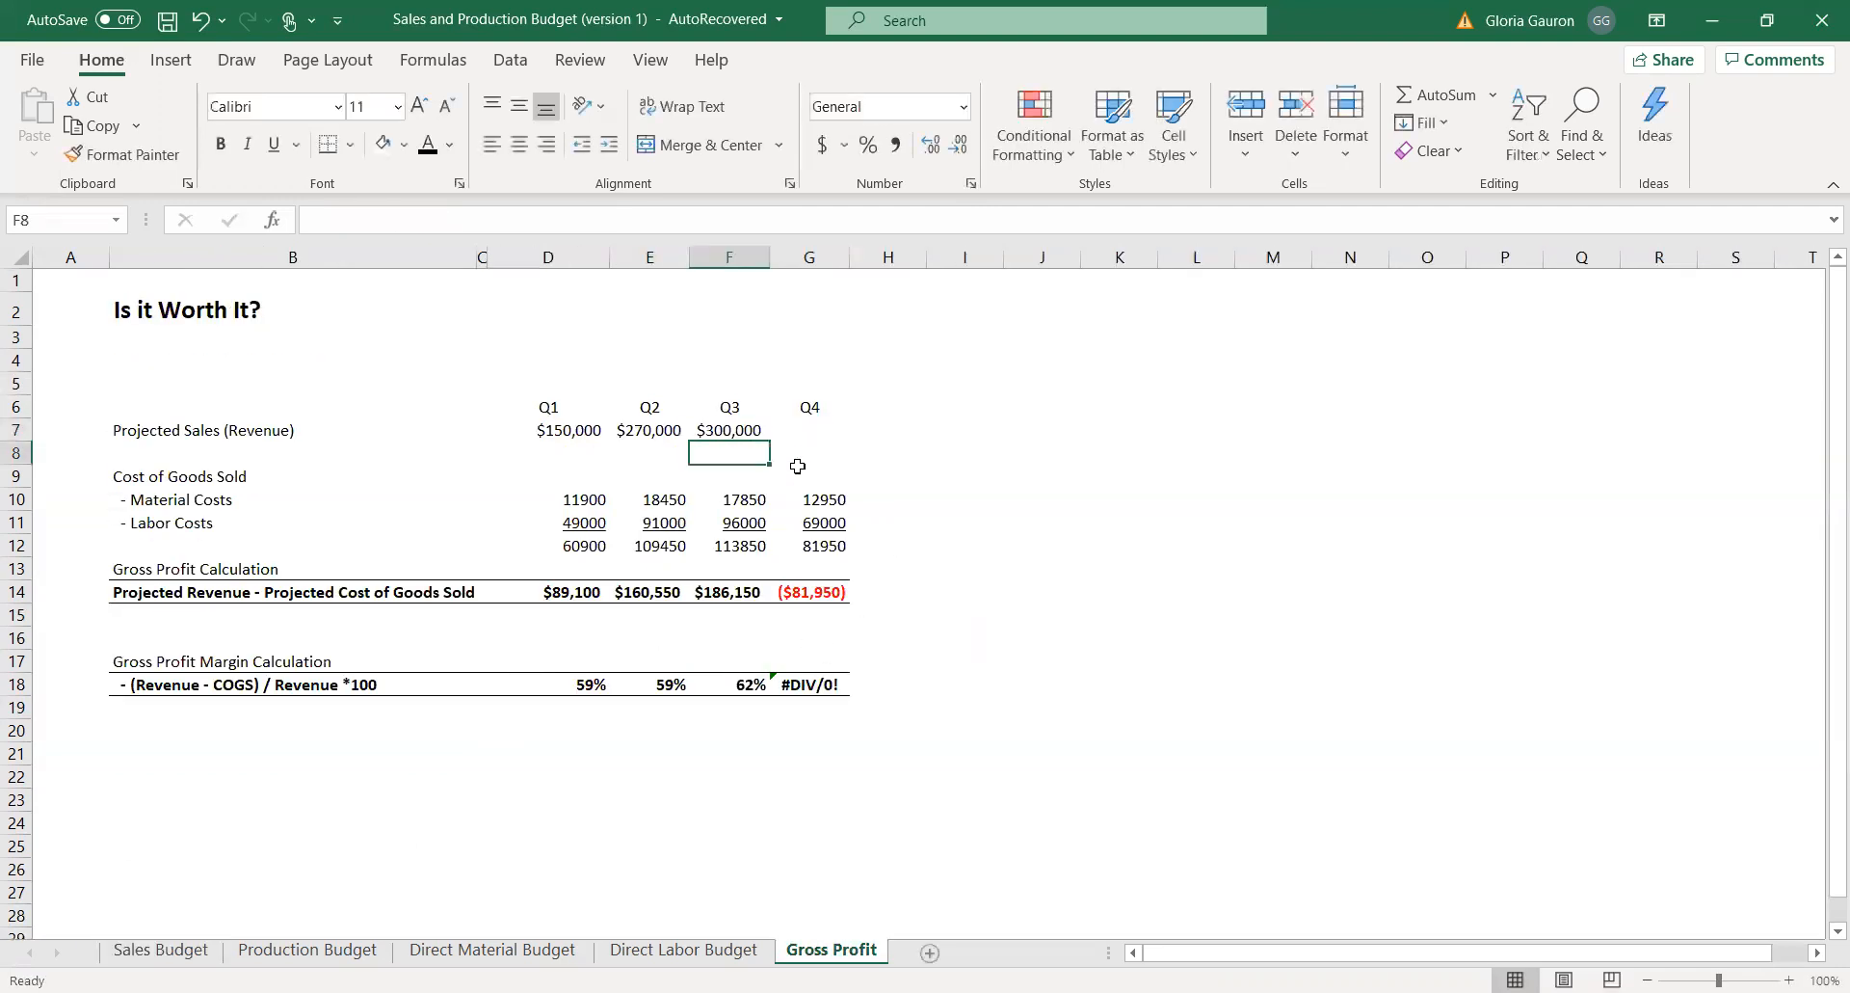
Link the Q4 Projected Sales in G7 to the Q4 Total Sales in G10 of the Sales Budget.
{"action": "left_click", "coordinate": [811, 431]}
{"action": "type", "text": "="}
{"action": "left_click", "coordinate": [183, 942]}
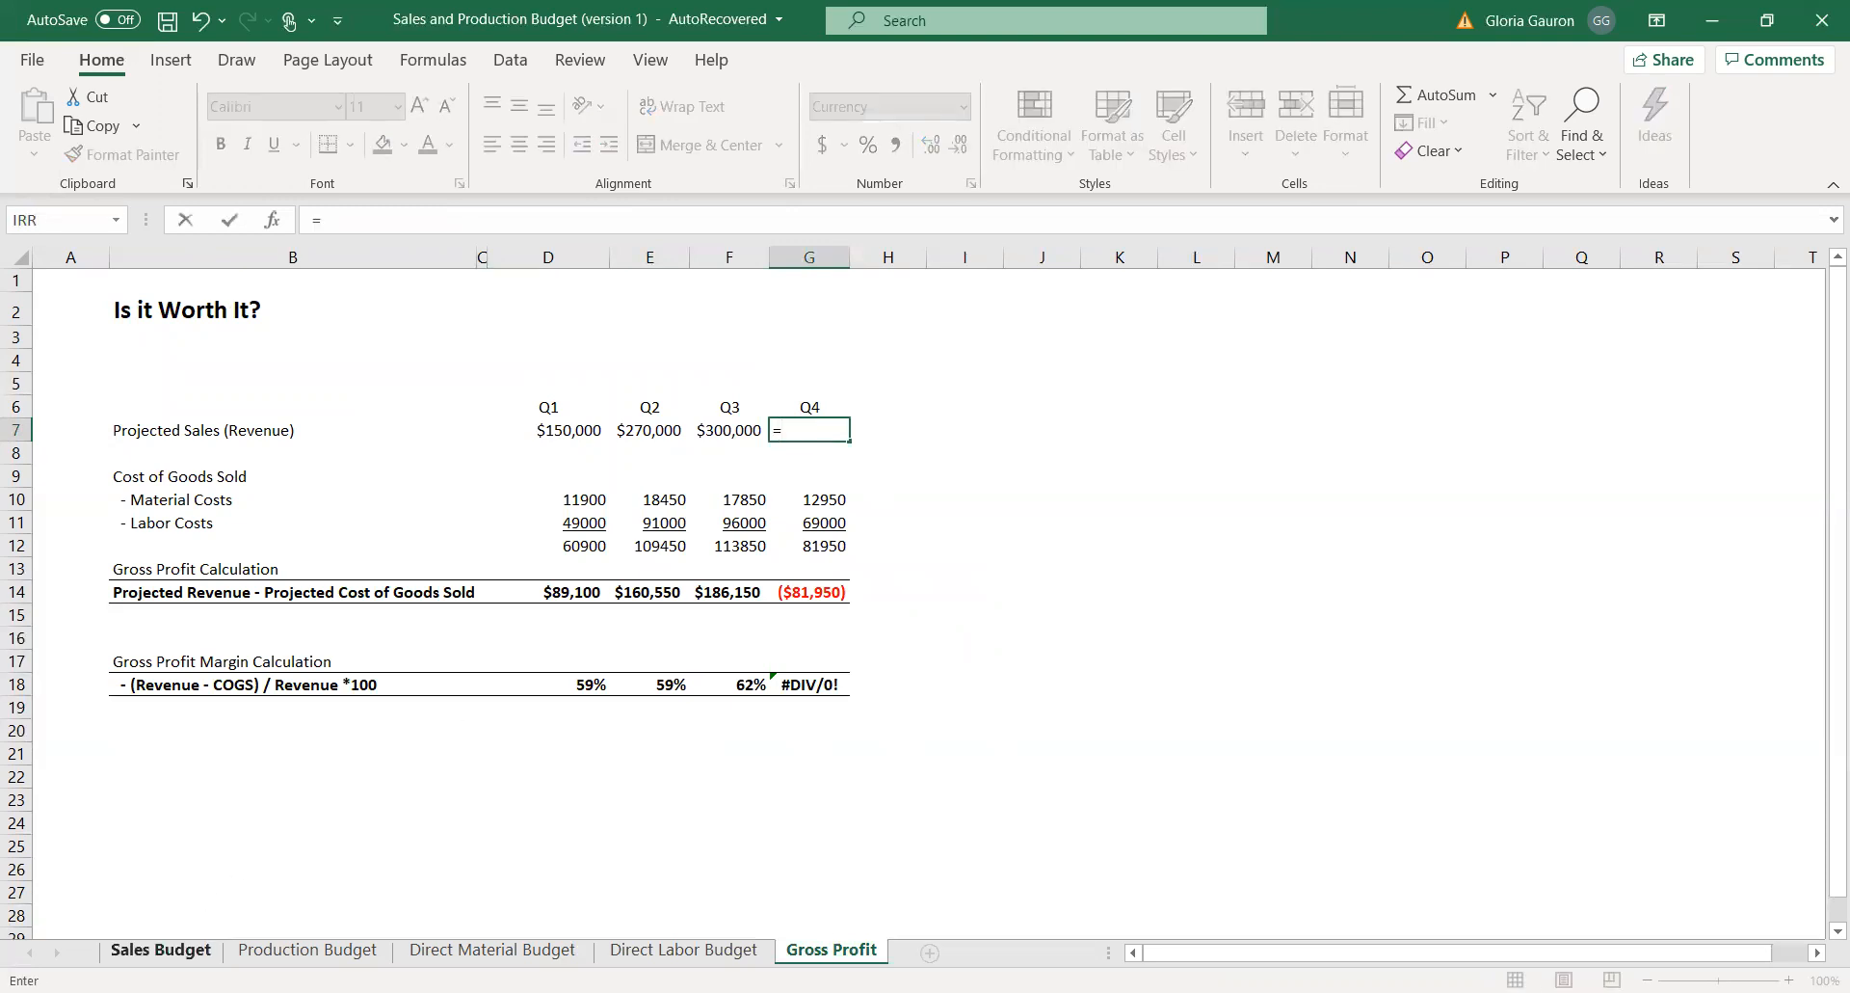
{"action": "left_click", "coordinate": [545, 517]}
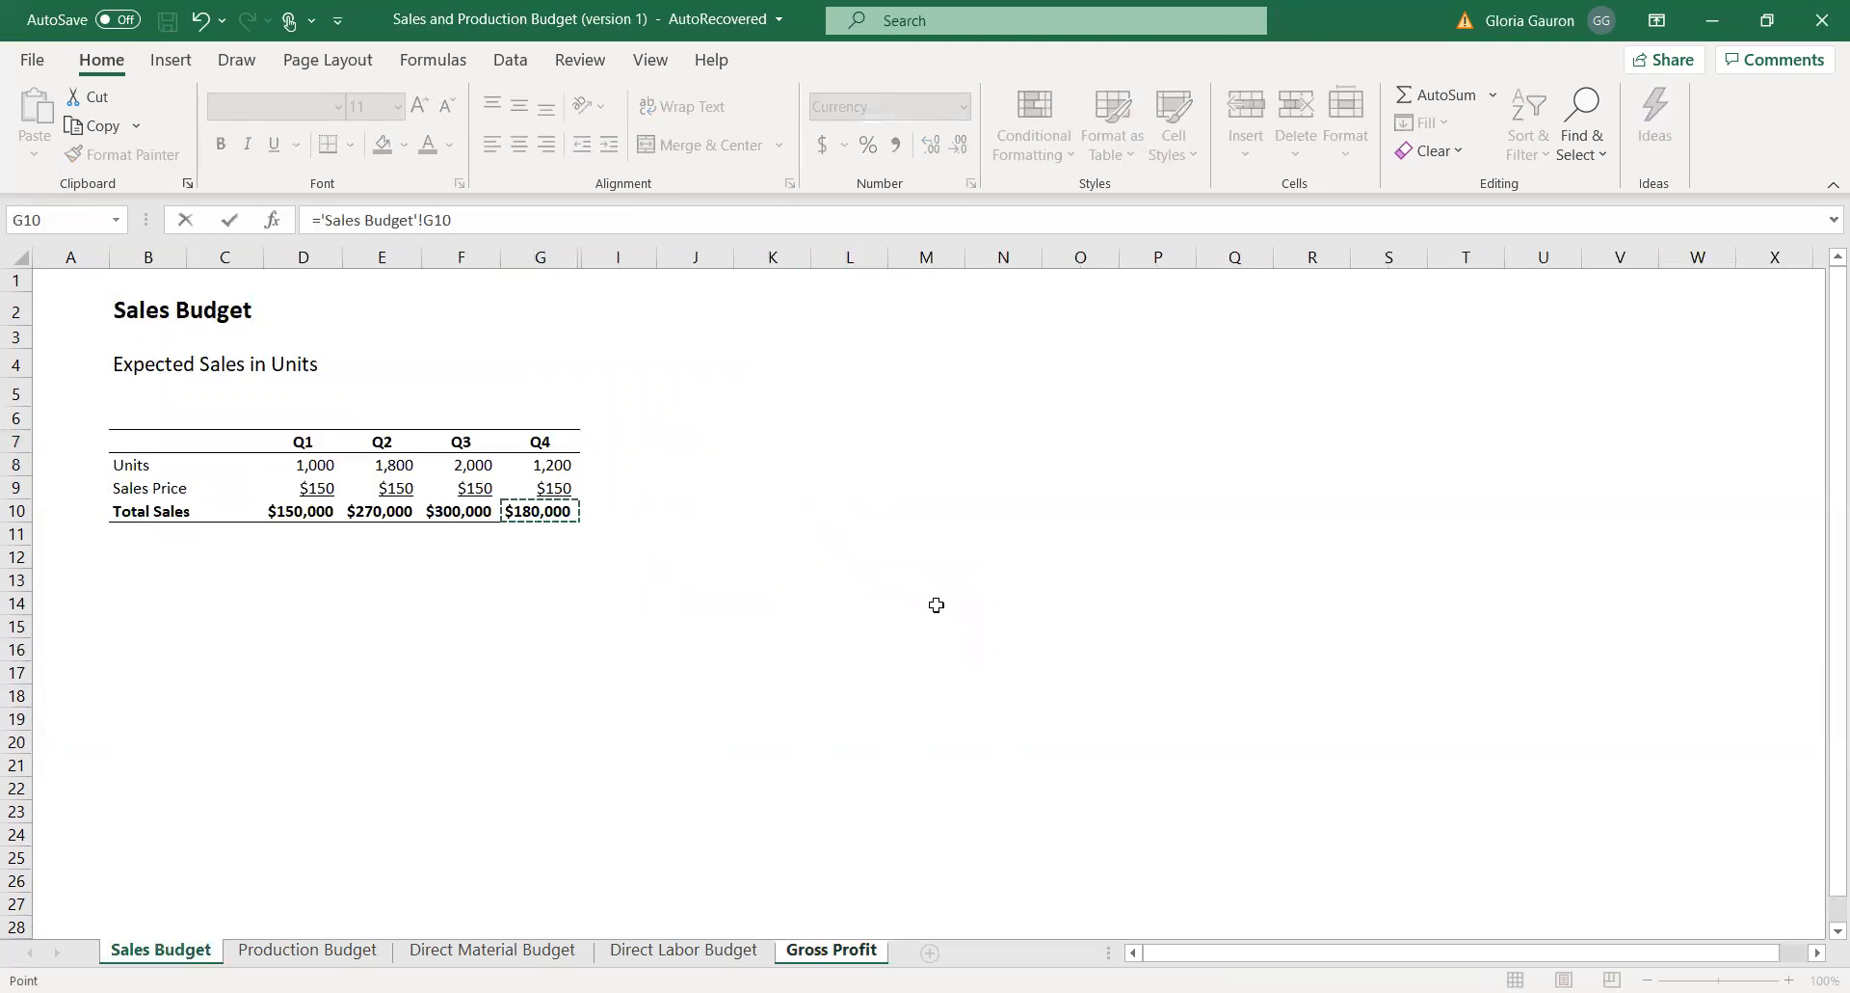
{"action": "key", "text": "Return"}
Review the quarterly material and labor costs and inspect the formula behind the Q1 material cost in D10.
{"action": "left_click_drag", "start_coordinate": [569, 502], "coordinate": [723, 523]}
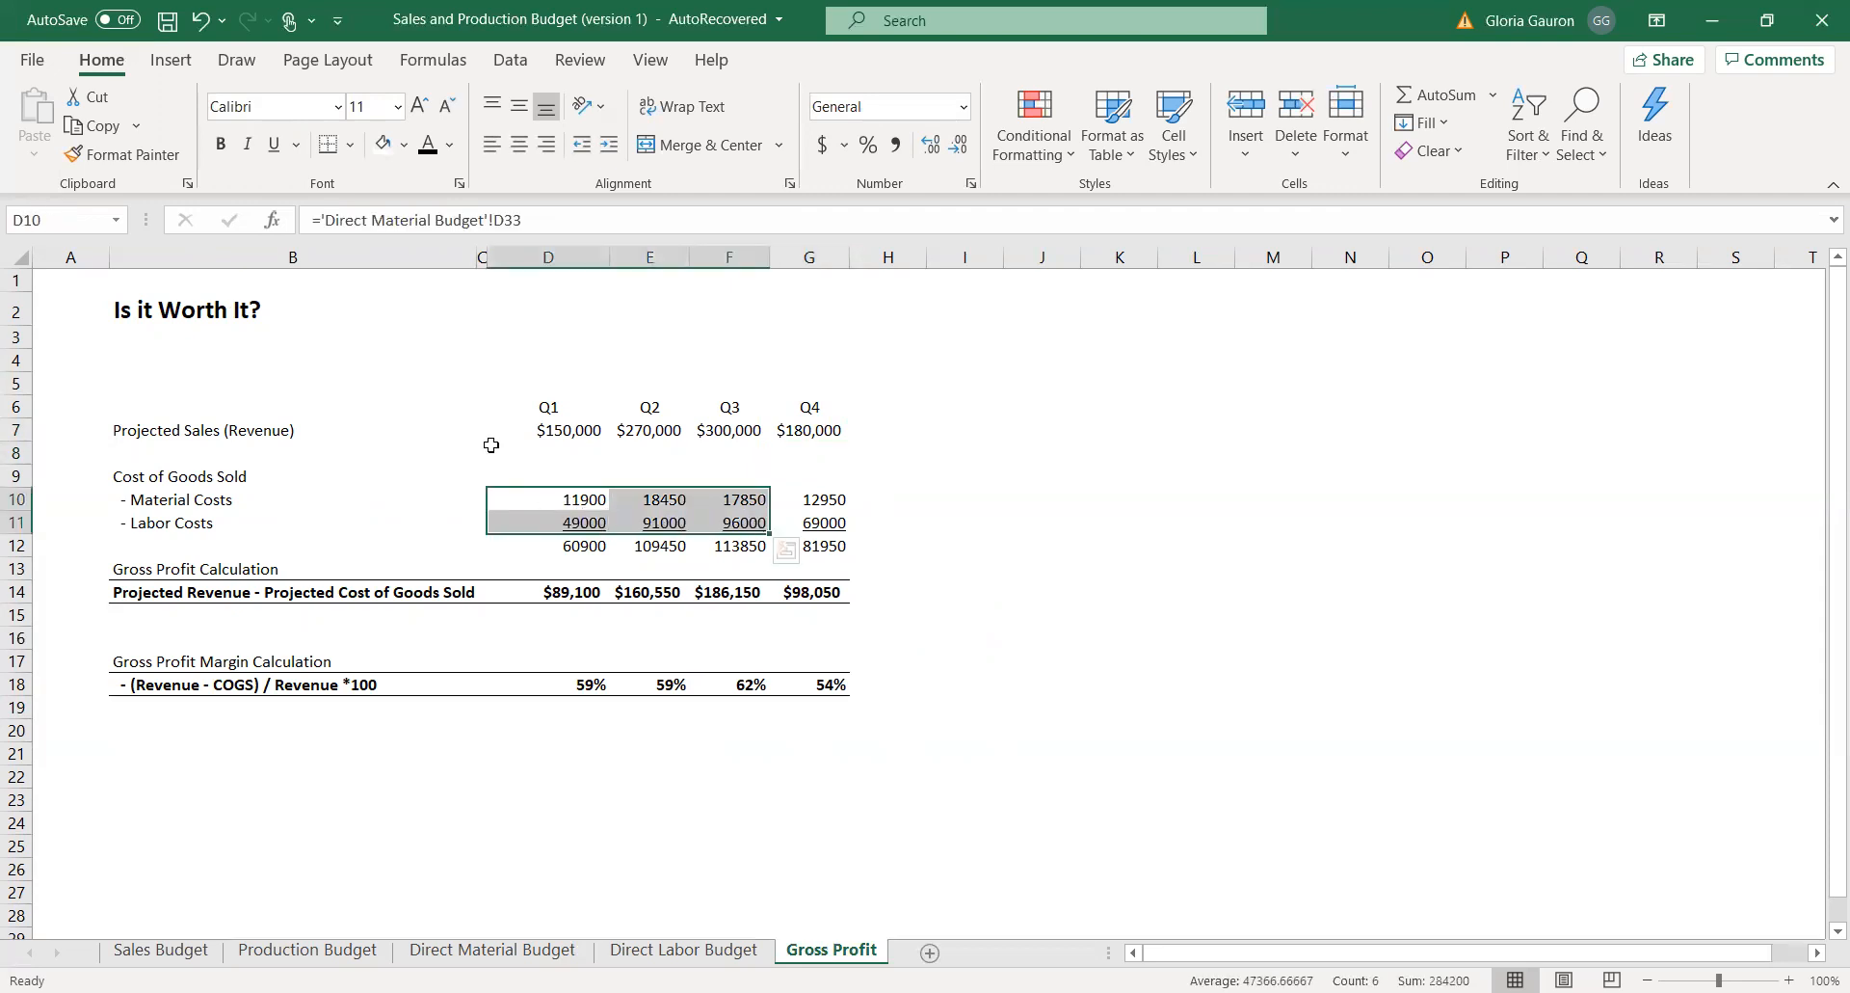
{"action": "left_click_drag", "start_coordinate": [617, 222], "coordinate": [290, 229]}
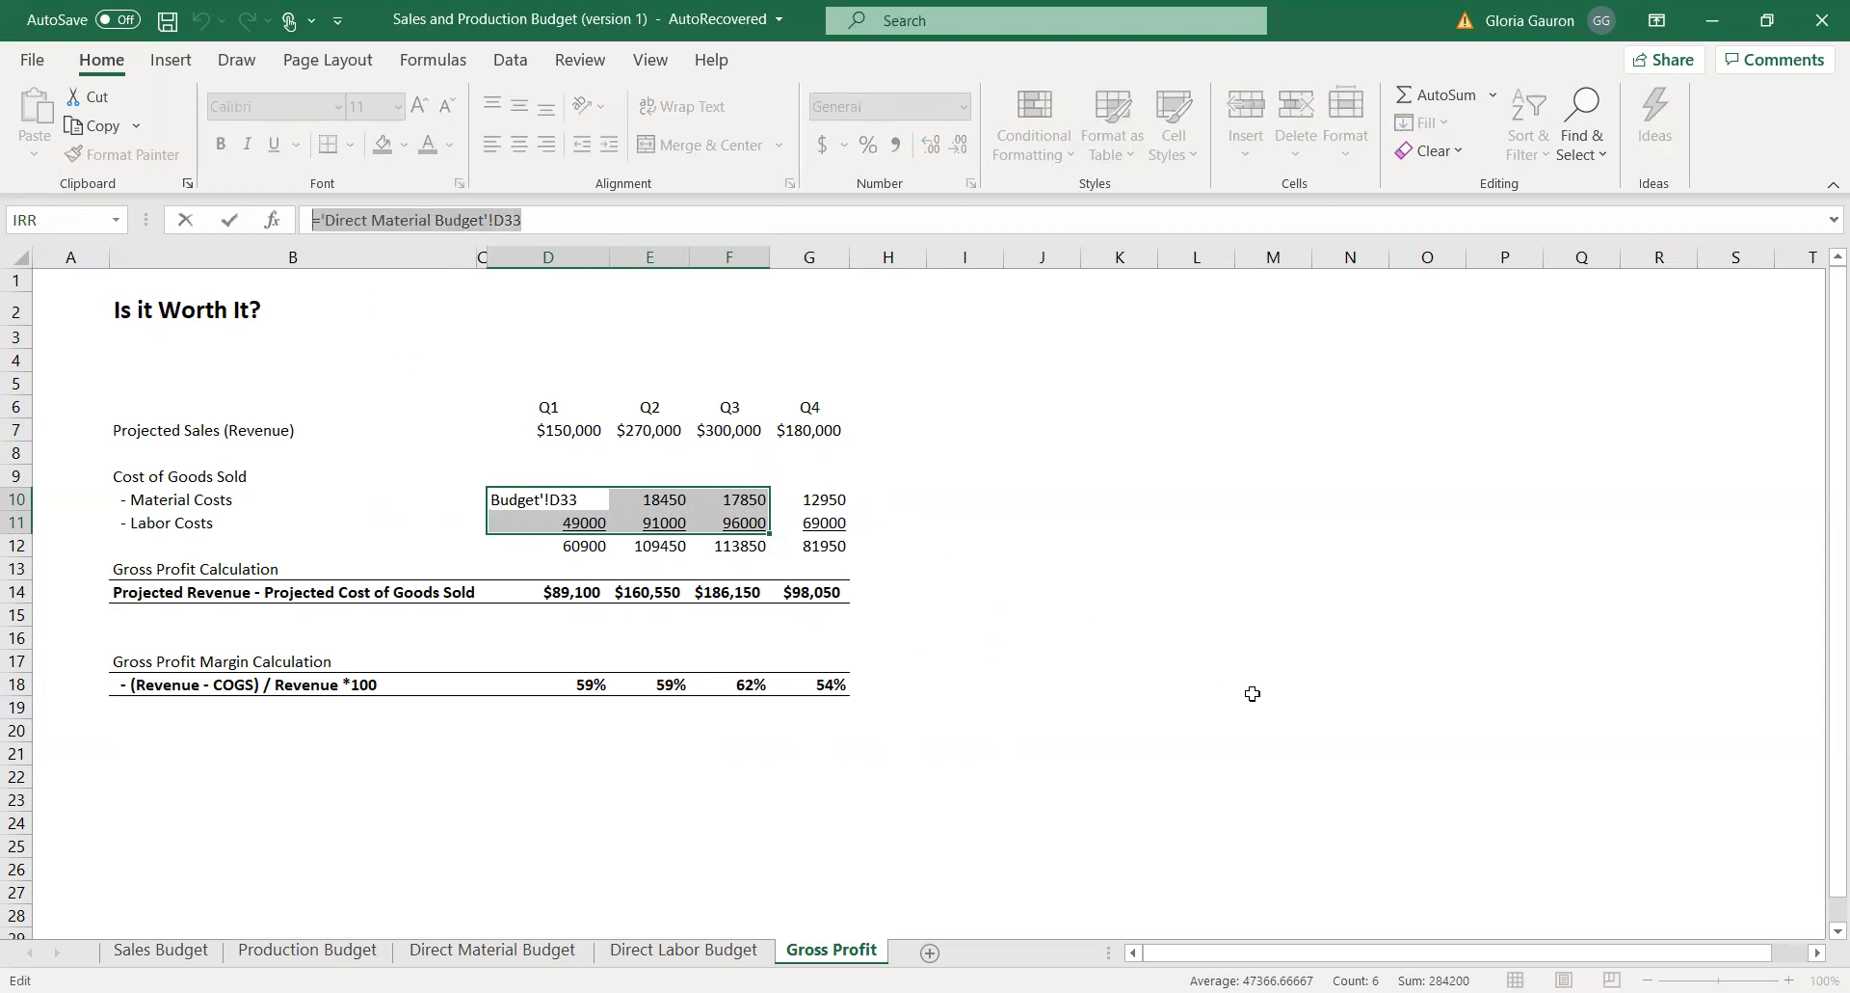
{"action": "key", "text": "Escape"}
{"action": "left_click", "coordinate": [1150, 712]}
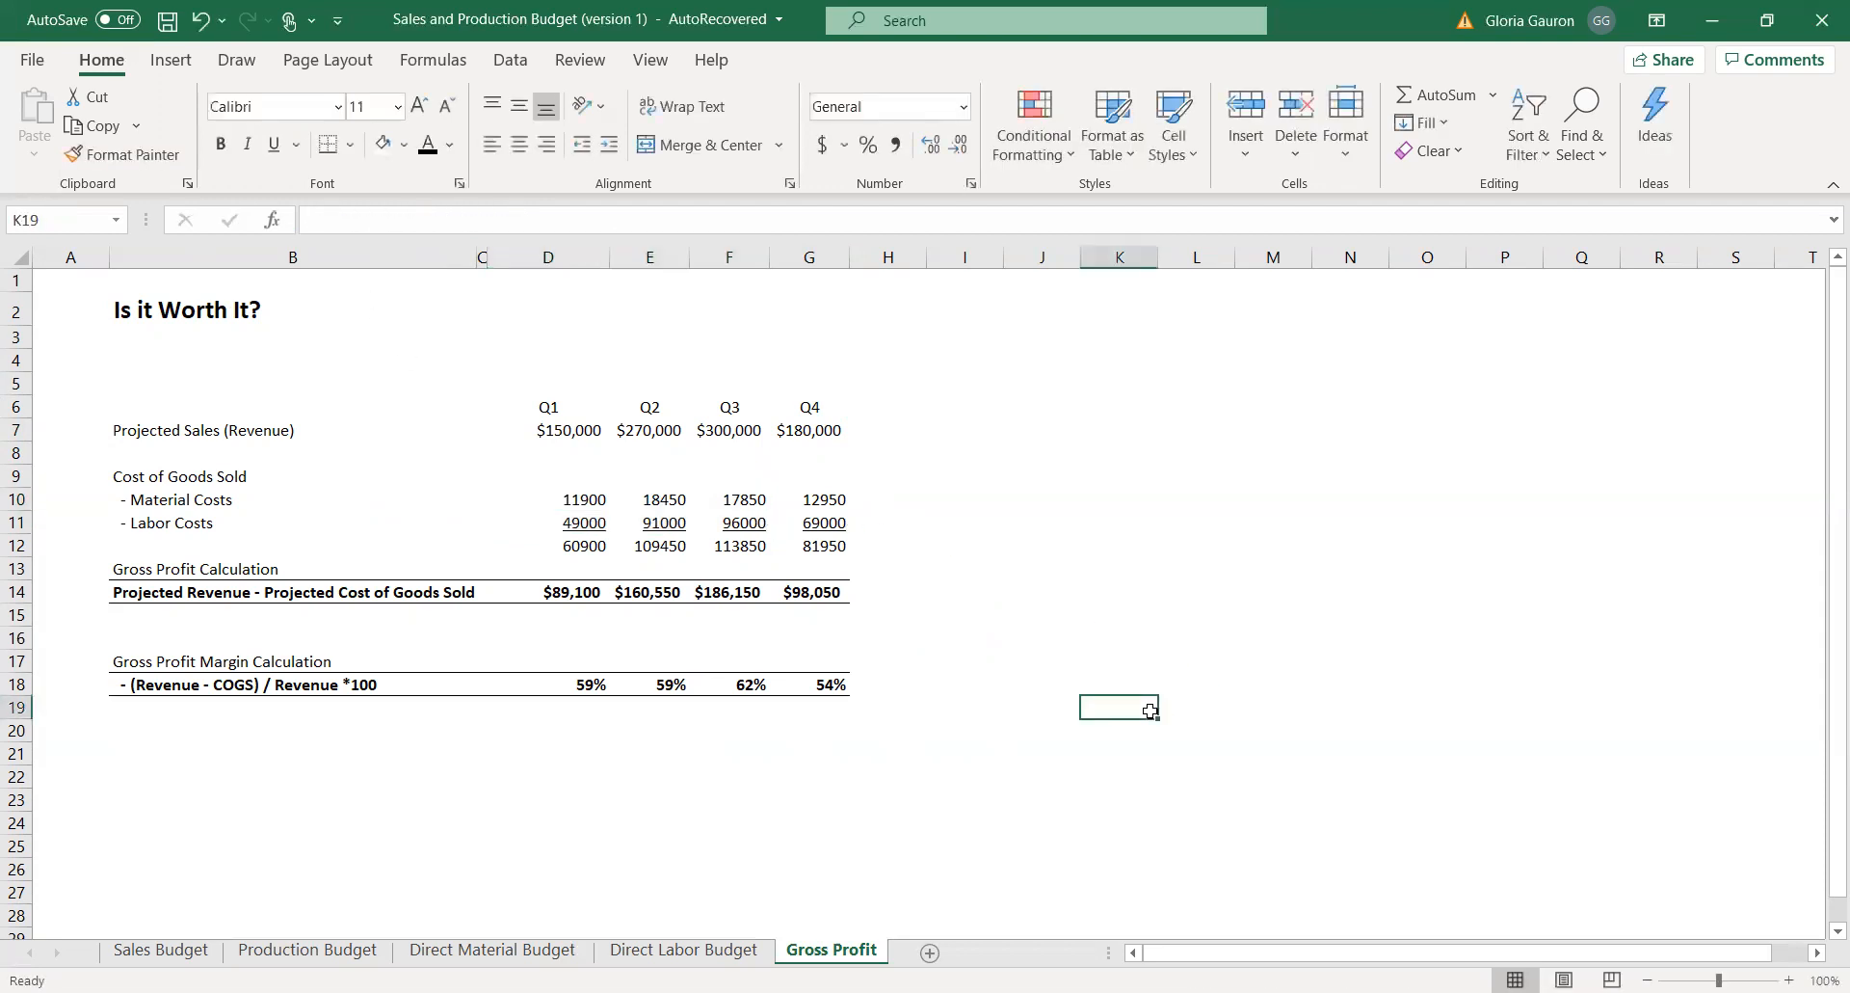
Examine how the gross profit in row 14 derives from projected sales in row 7 and total cost of goods sold in row 12.
{"action": "left_click", "coordinate": [577, 594]}
{"action": "left_click_drag", "start_coordinate": [576, 595], "coordinate": [810, 594]}
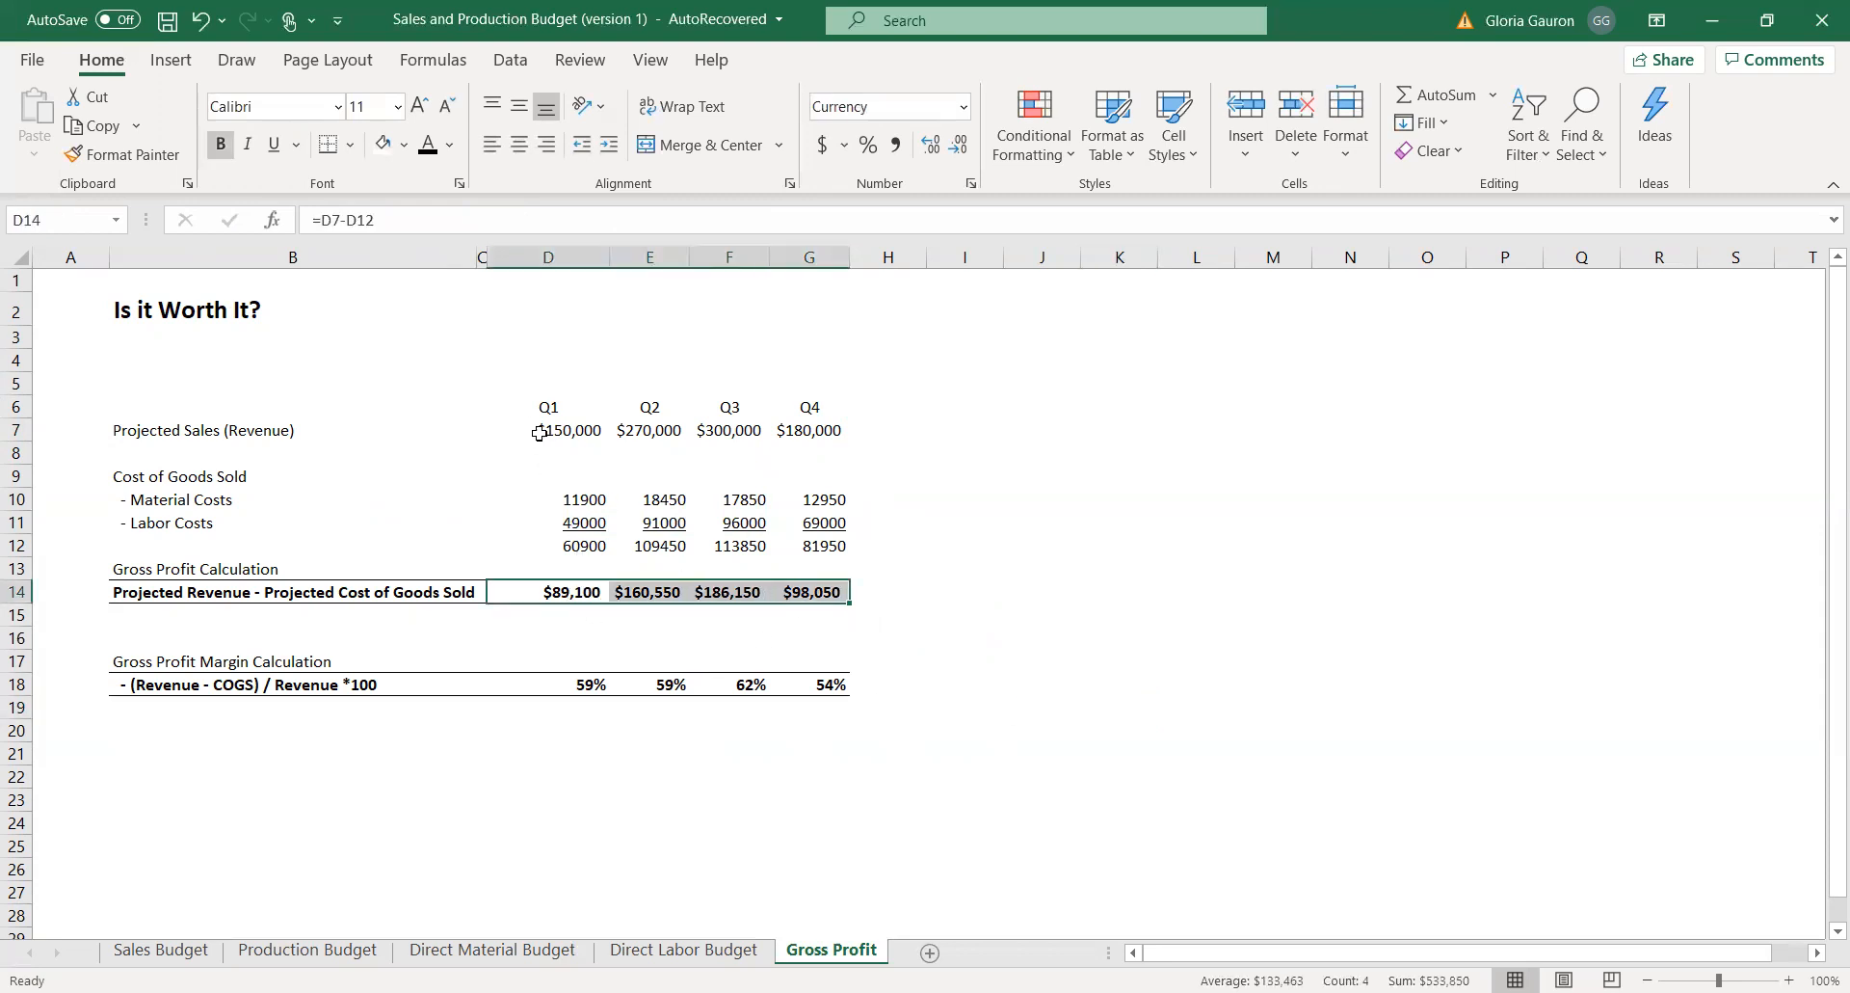
{"action": "left_click_drag", "start_coordinate": [539, 434], "coordinate": [848, 433]}
{"action": "left_click_drag", "start_coordinate": [568, 545], "coordinate": [810, 545]}
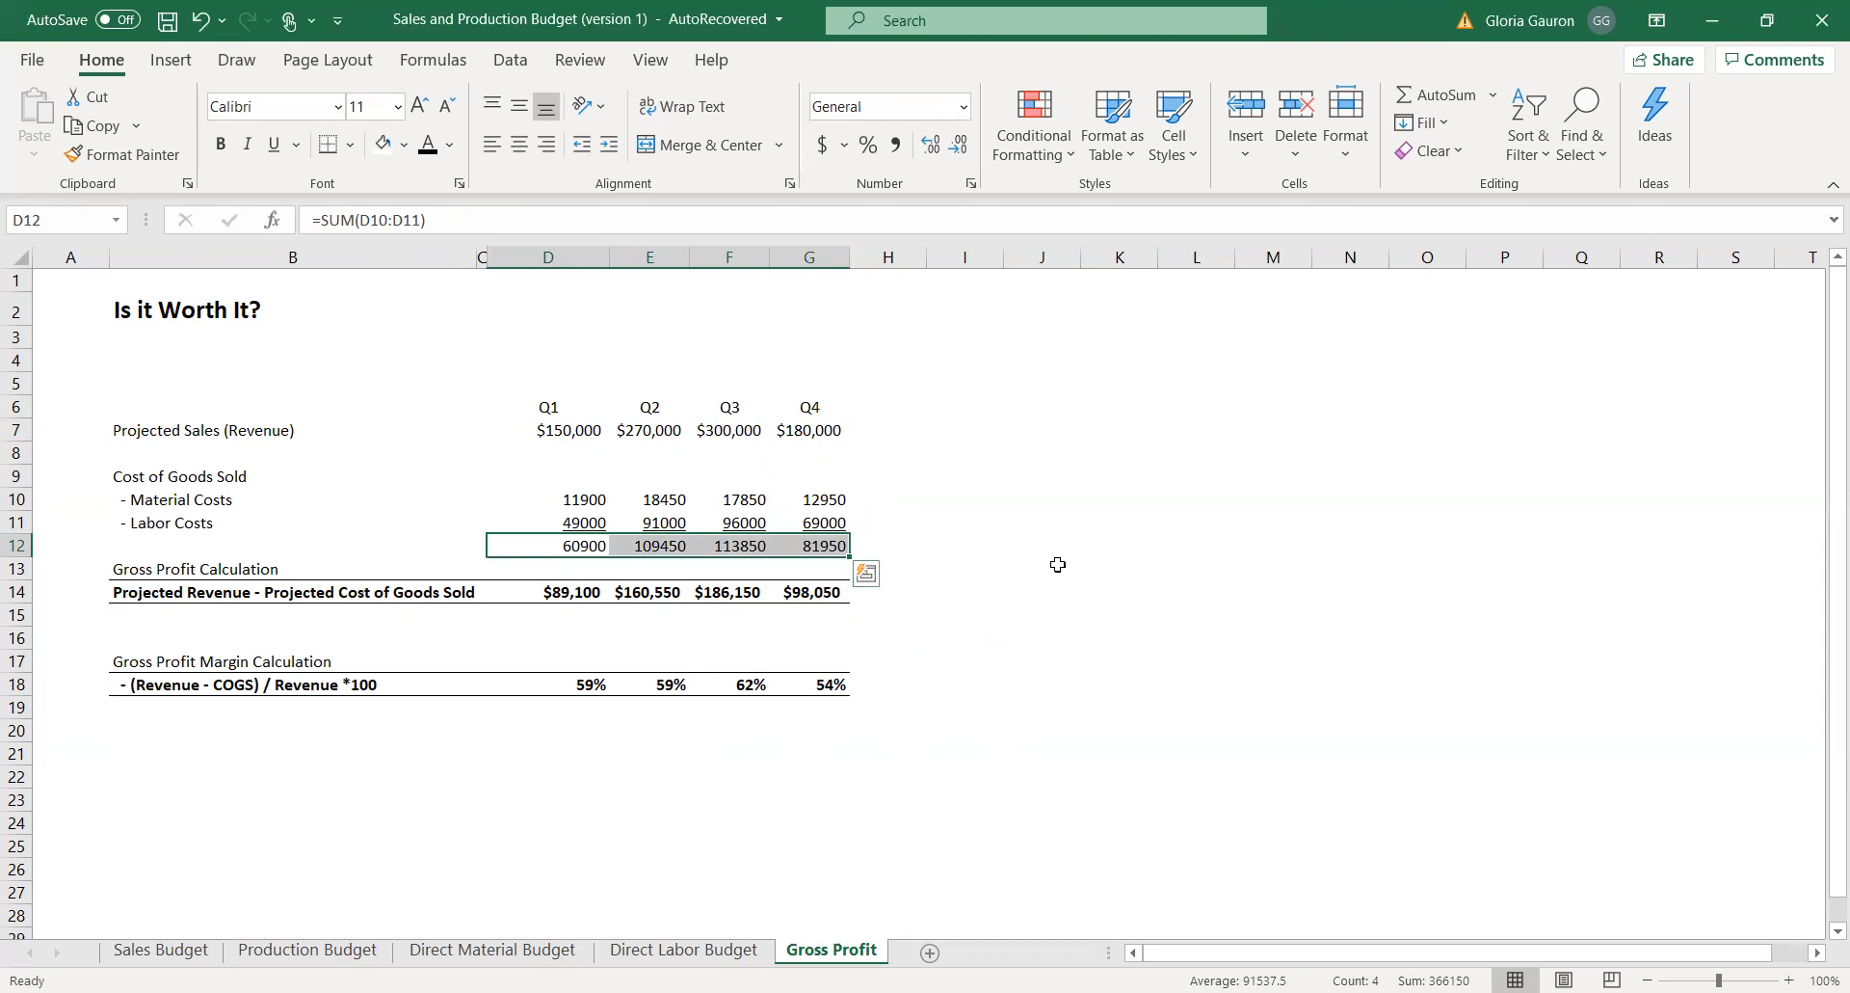
{"action": "left_click_drag", "start_coordinate": [551, 430], "coordinate": [824, 431]}
{"action": "left_click_drag", "start_coordinate": [560, 605], "coordinate": [819, 593]}
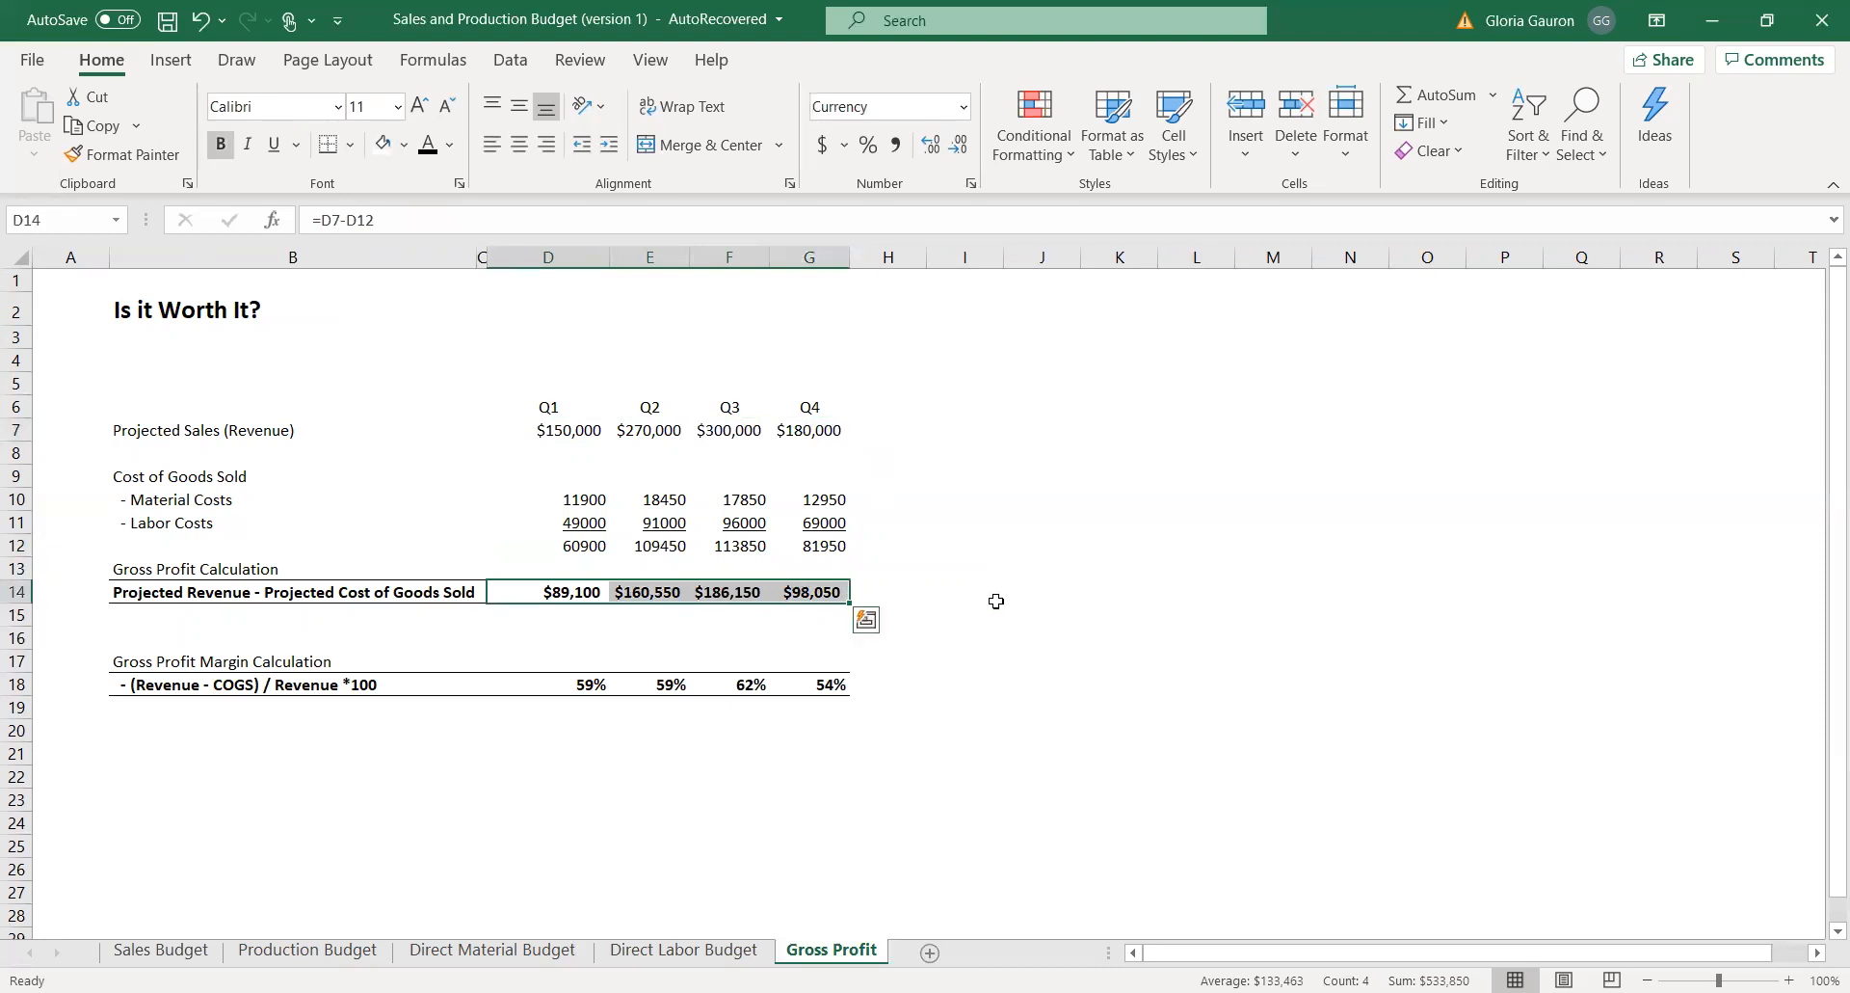
{"action": "left_click_drag", "start_coordinate": [547, 422], "coordinate": [829, 434]}
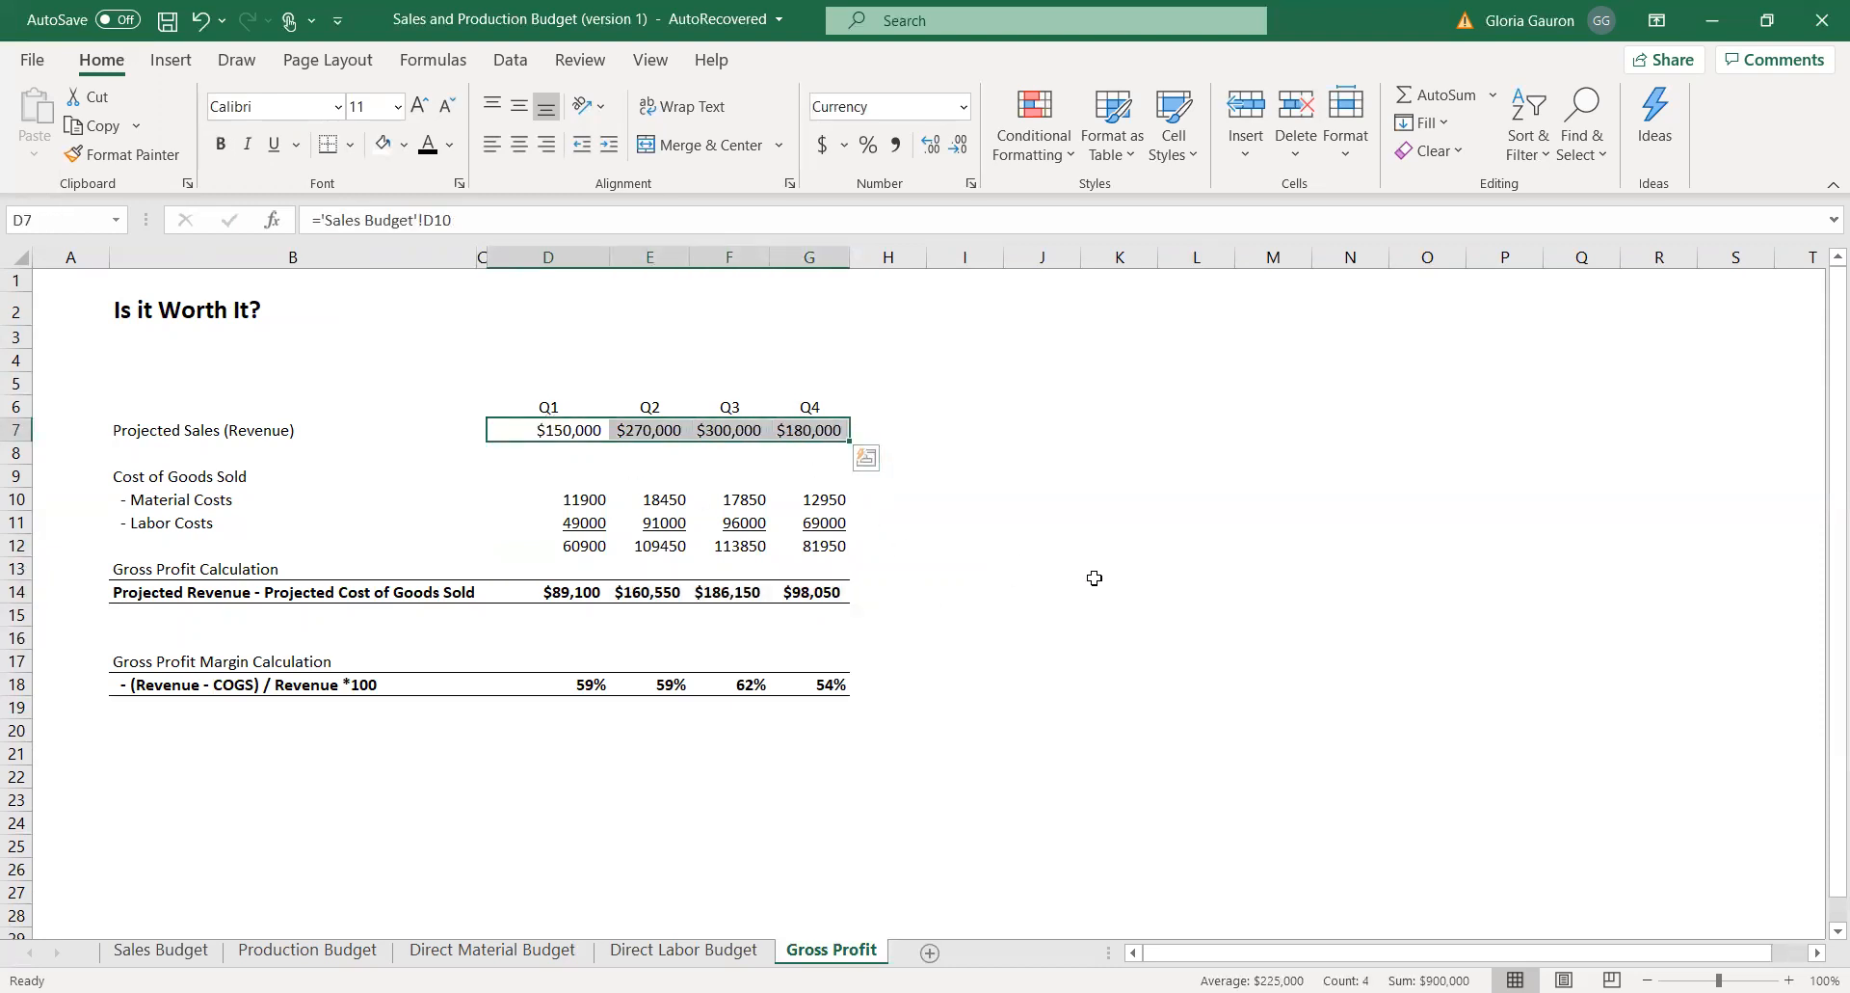
{"action": "left_click_drag", "start_coordinate": [671, 541], "coordinate": [835, 548]}
{"action": "left_click", "coordinate": [604, 584]}
{"action": "left_click_drag", "start_coordinate": [605, 588], "coordinate": [836, 596]}
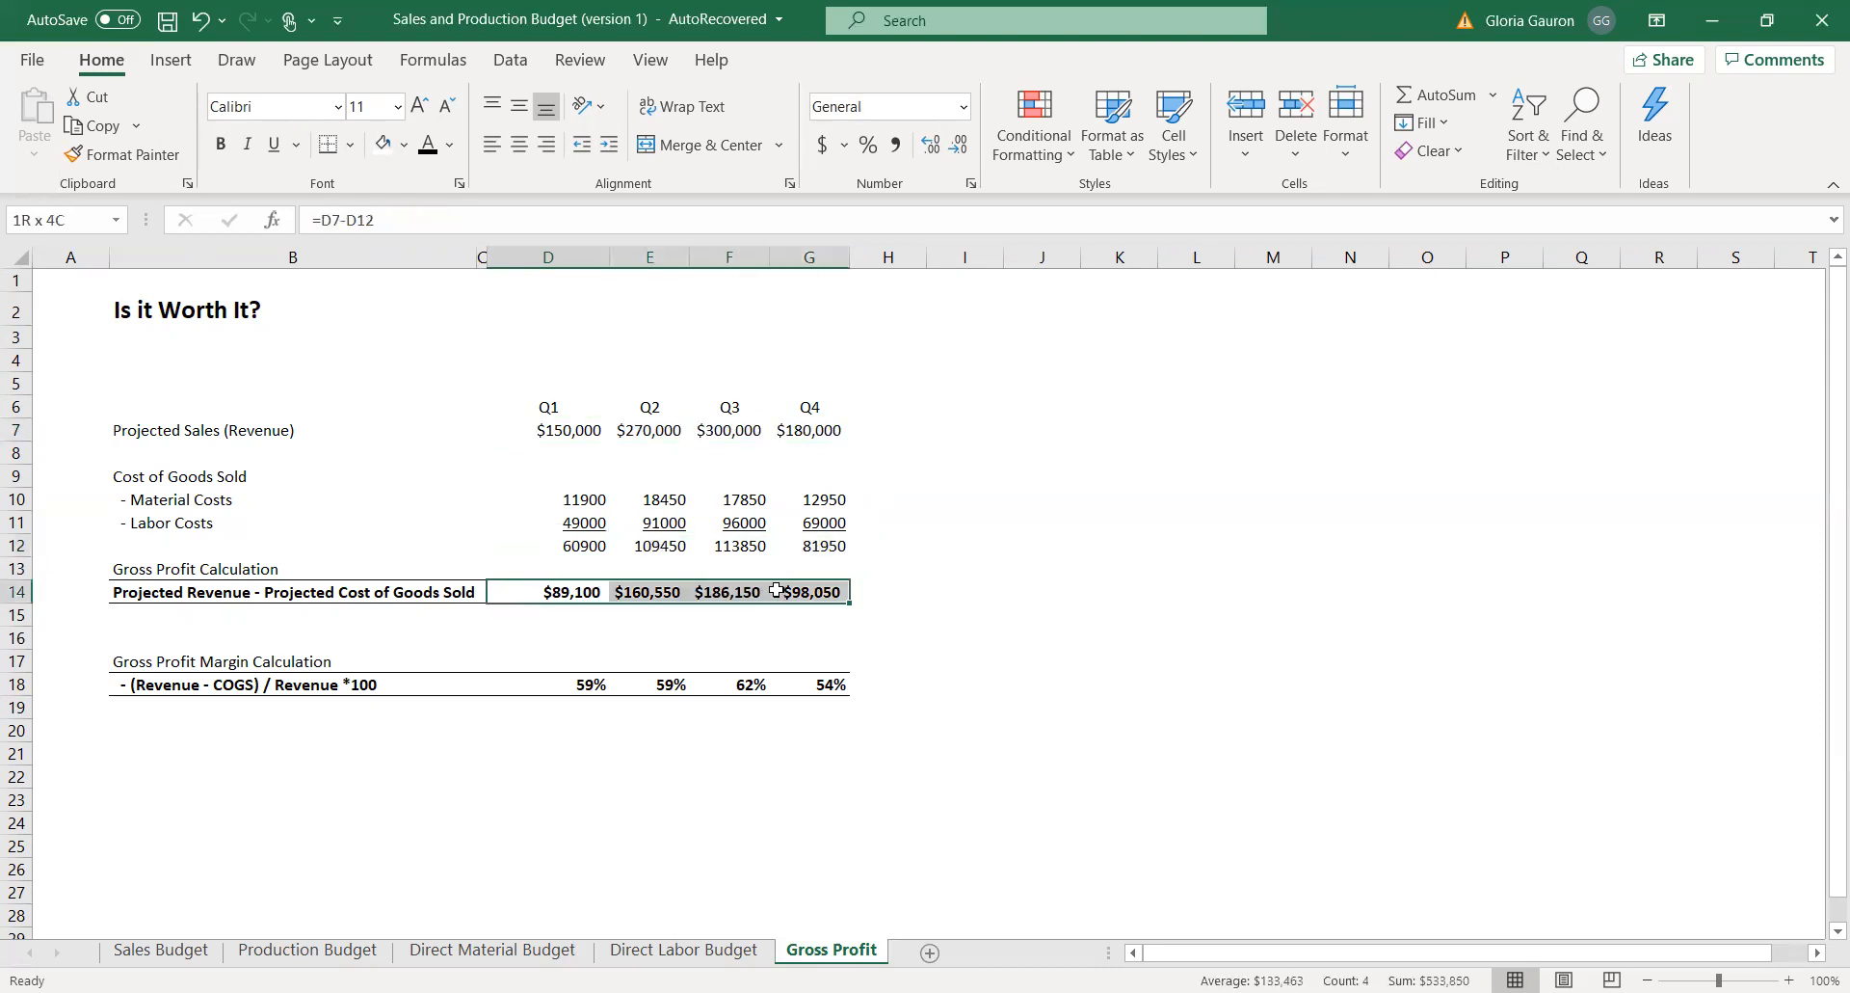
{"action": "left_click", "coordinate": [1087, 599]}
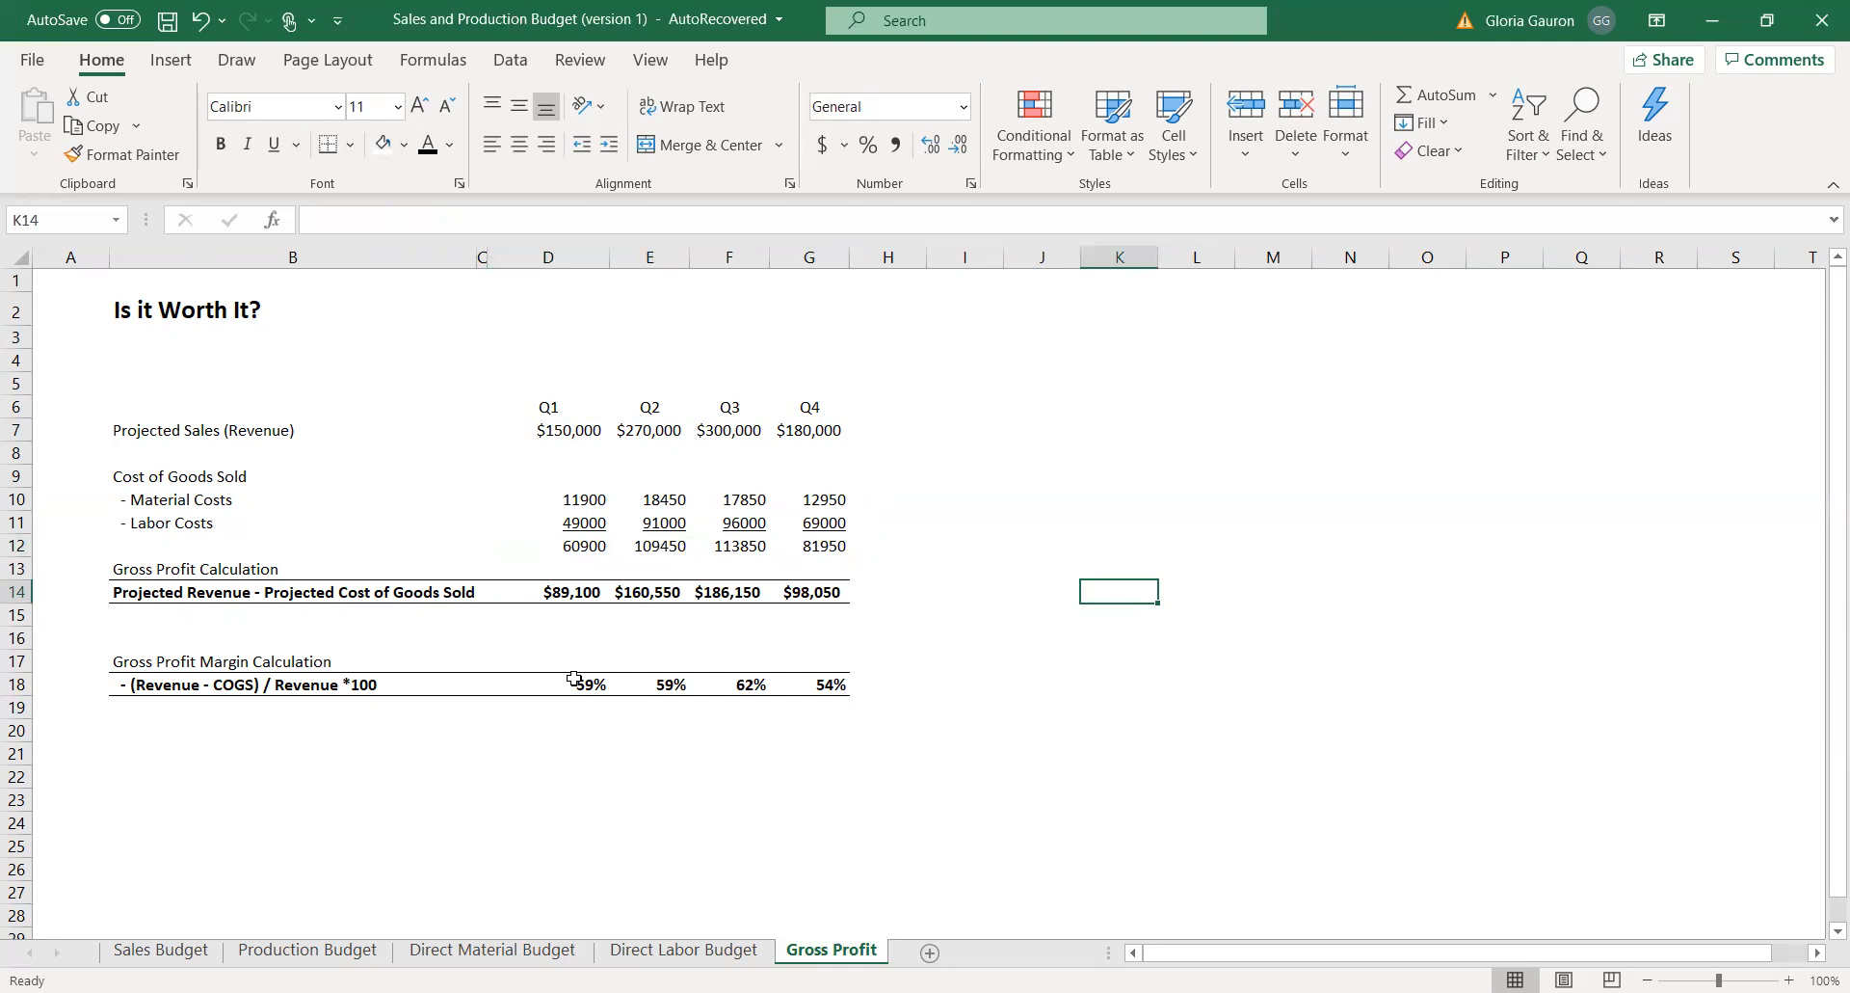
Review the Q1 to Q4 gross profit margins in row 18 against projected revenue and gross profit.
{"action": "left_click_drag", "start_coordinate": [580, 686], "coordinate": [808, 688]}
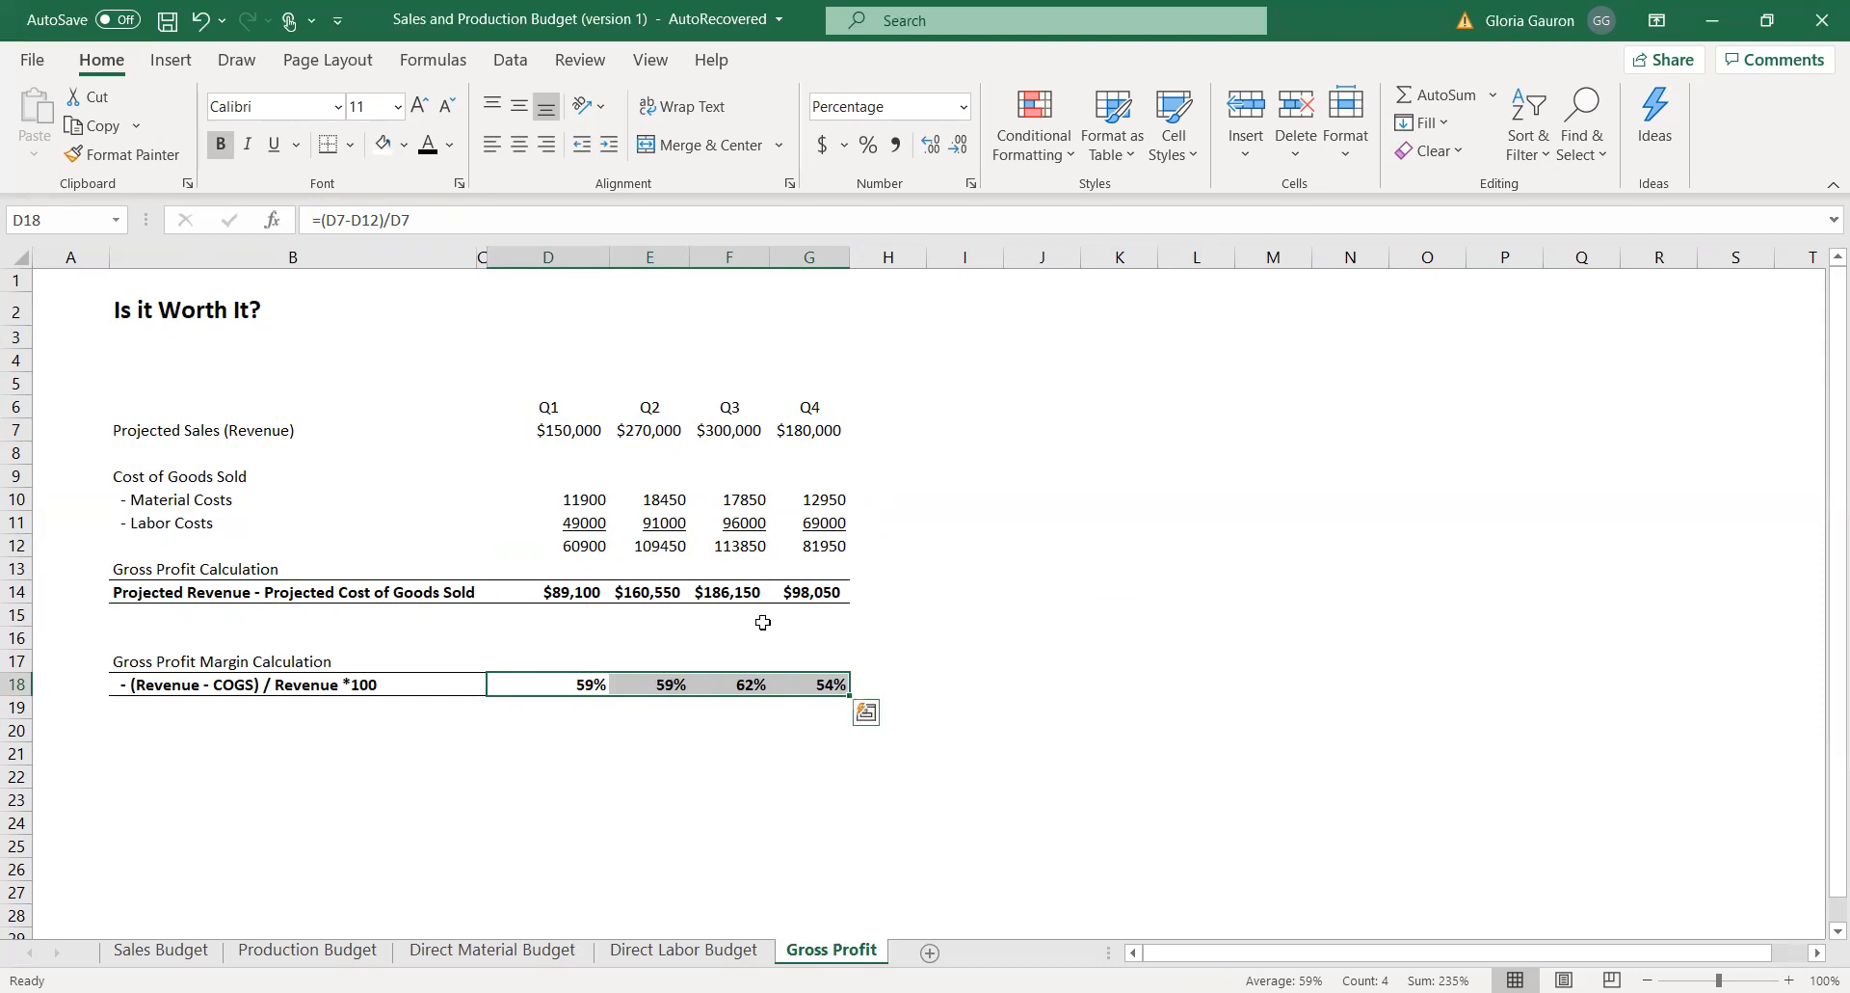
{"action": "left_click_drag", "start_coordinate": [581, 435], "coordinate": [769, 451]}
{"action": "left_click_drag", "start_coordinate": [545, 686], "coordinate": [819, 686]}
{"action": "left_click_drag", "start_coordinate": [557, 584], "coordinate": [800, 592]}
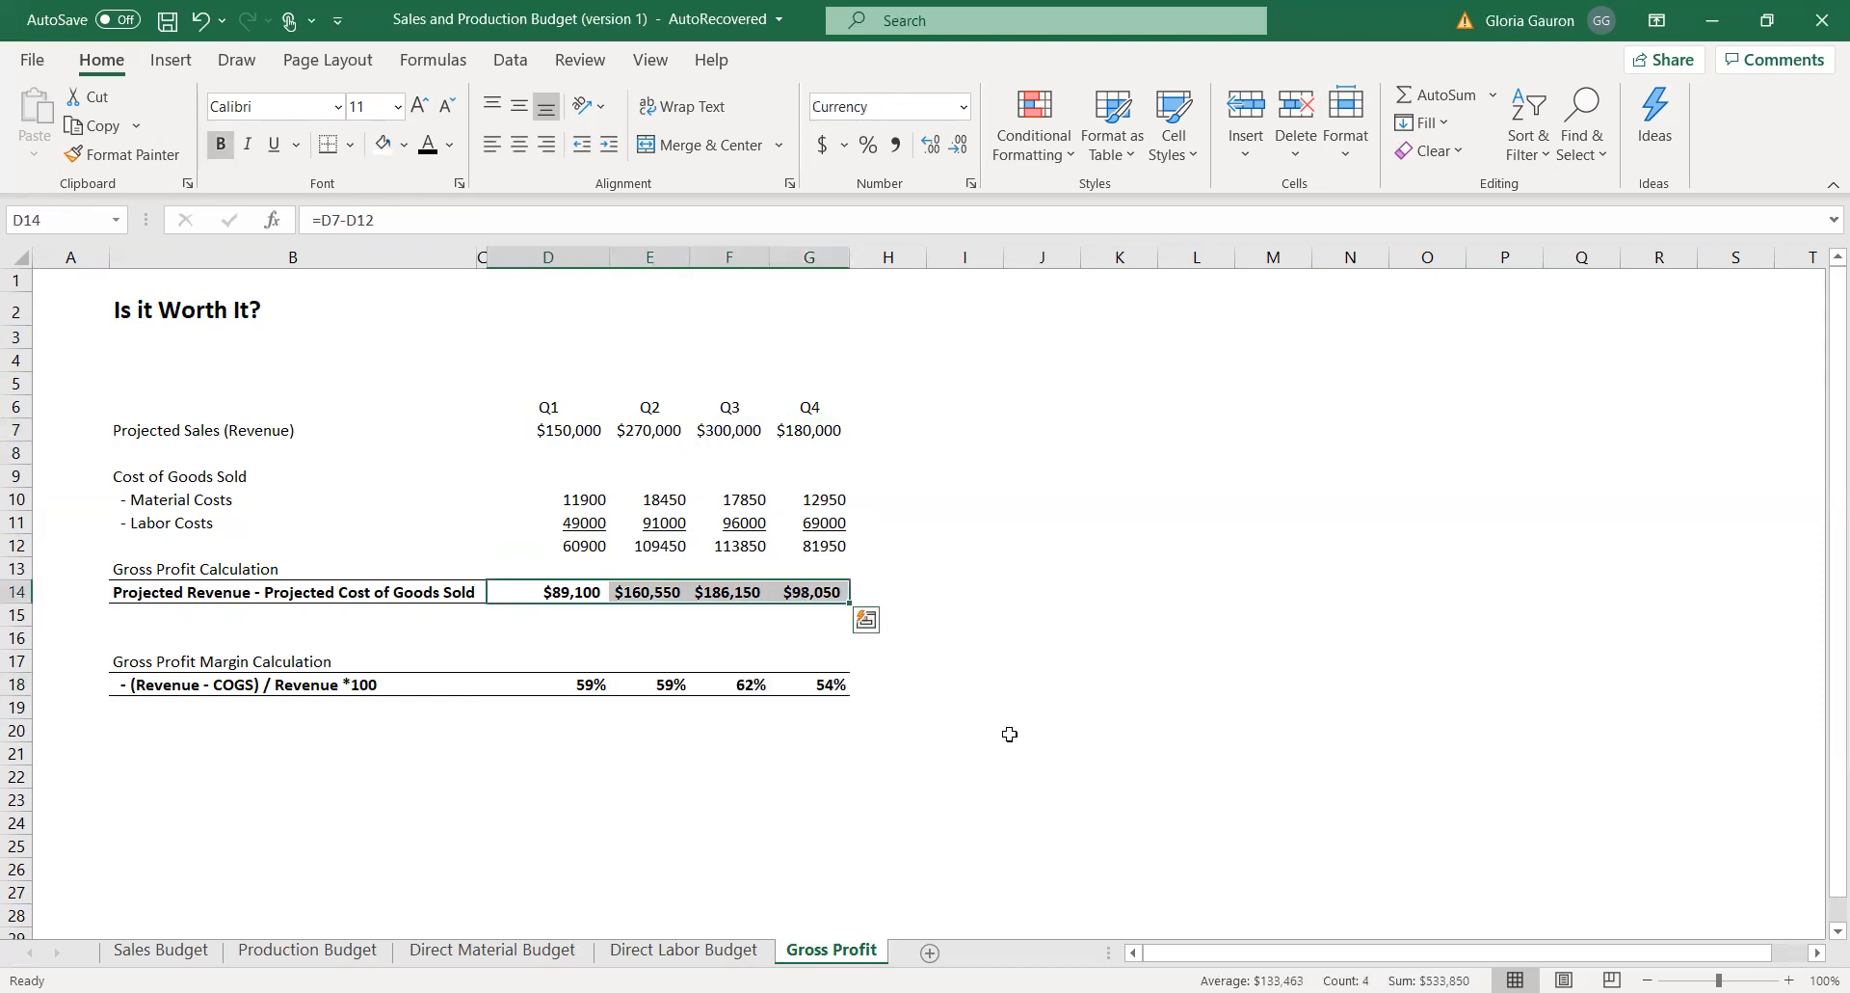